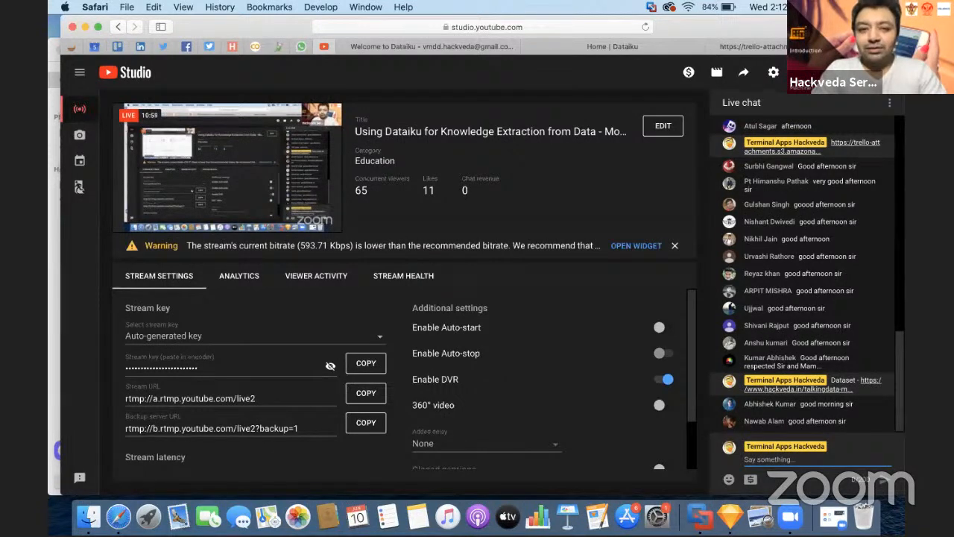
# Step: Show the Knowledge Discovery Process diagram in the document hosted on trello-attachments
pyautogui.click(454, 48)
pyautogui.click(604, 46)
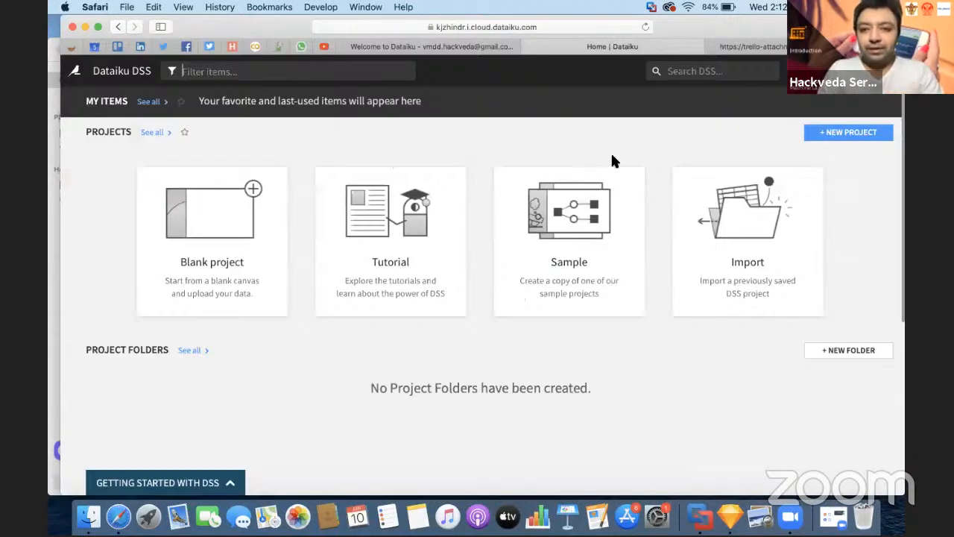
pyautogui.click(770, 47)
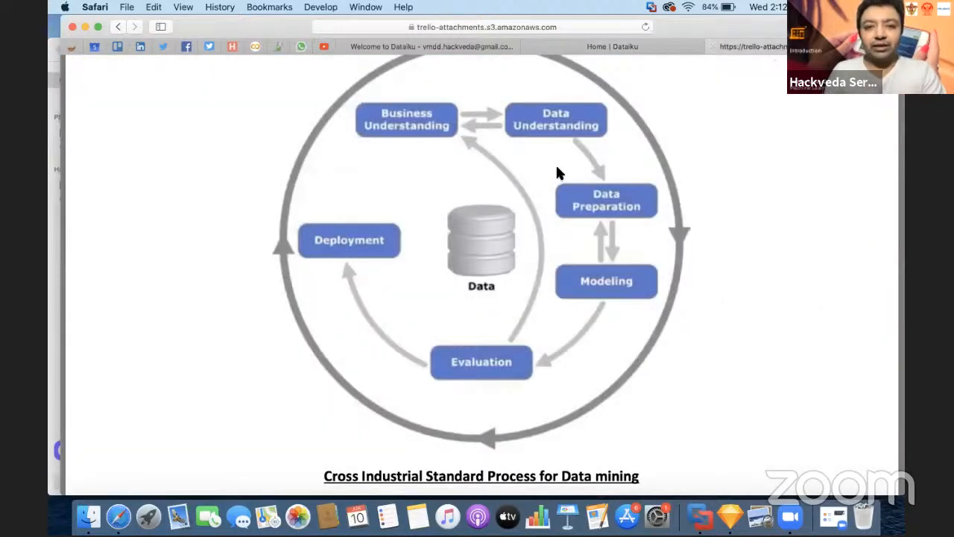
pyautogui.scroll(10, 558, 174)
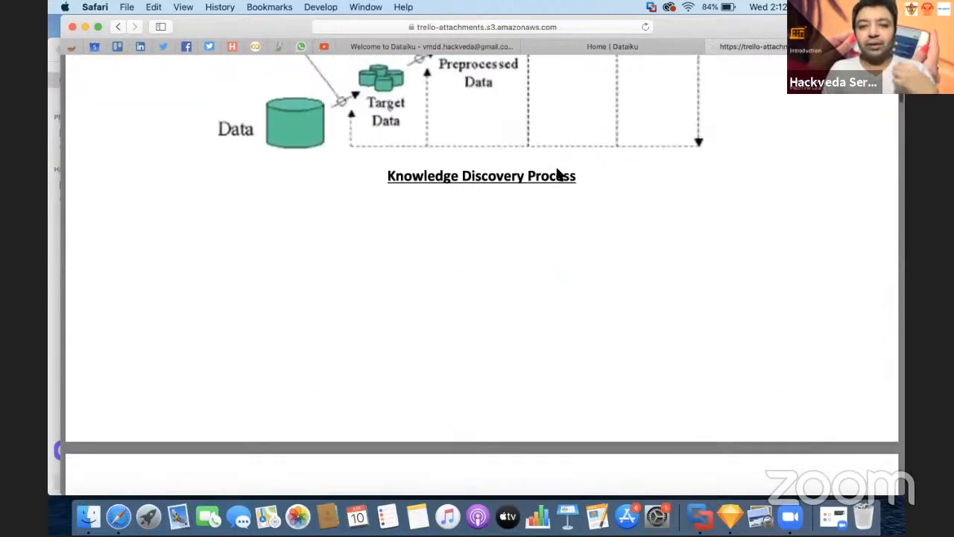
pyautogui.scroll(2, 558, 174)
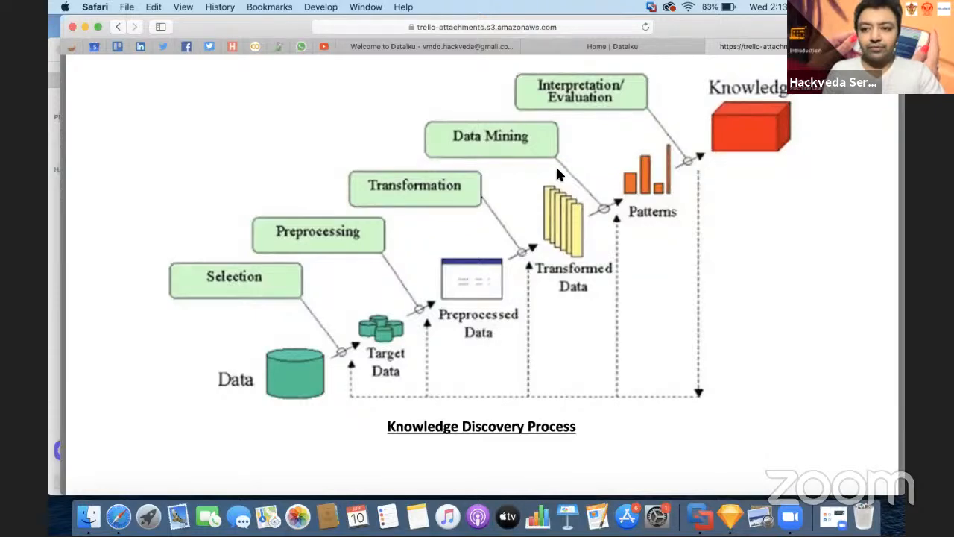
# Step: Open google.com in a new browser tab and search for "kaggle talkingdata"
pyautogui.hotkey('ctrl', 'Up')
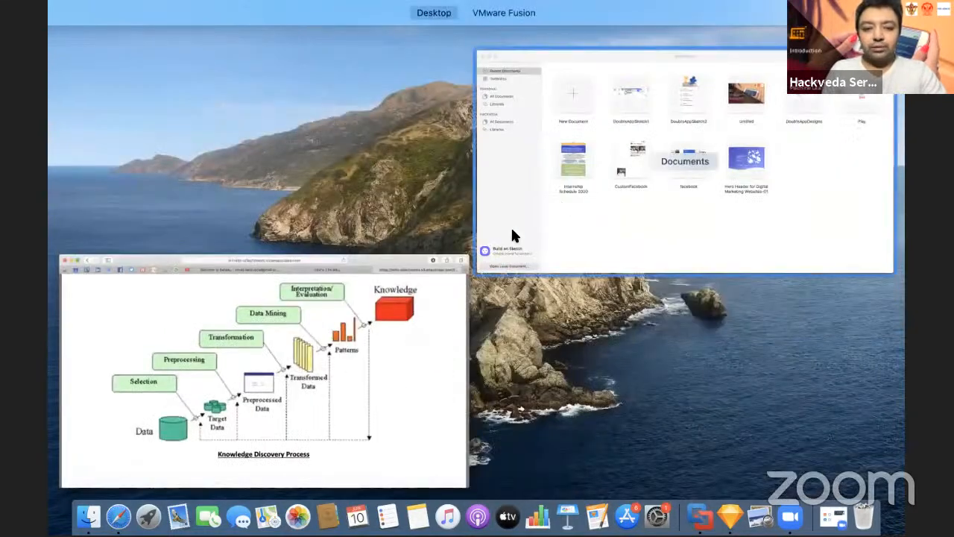
pyautogui.click(409, 387)
pyautogui.click(610, 48)
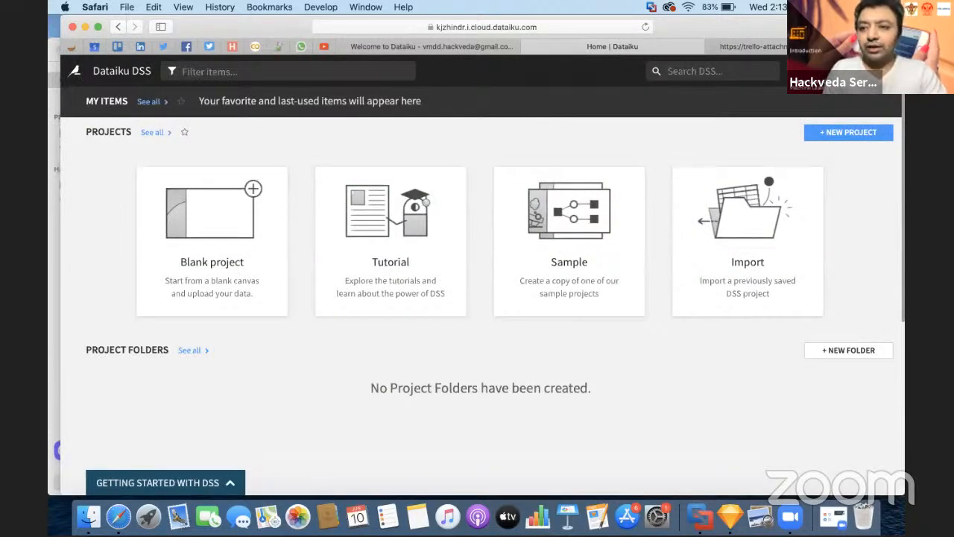
pyautogui.click(432, 27)
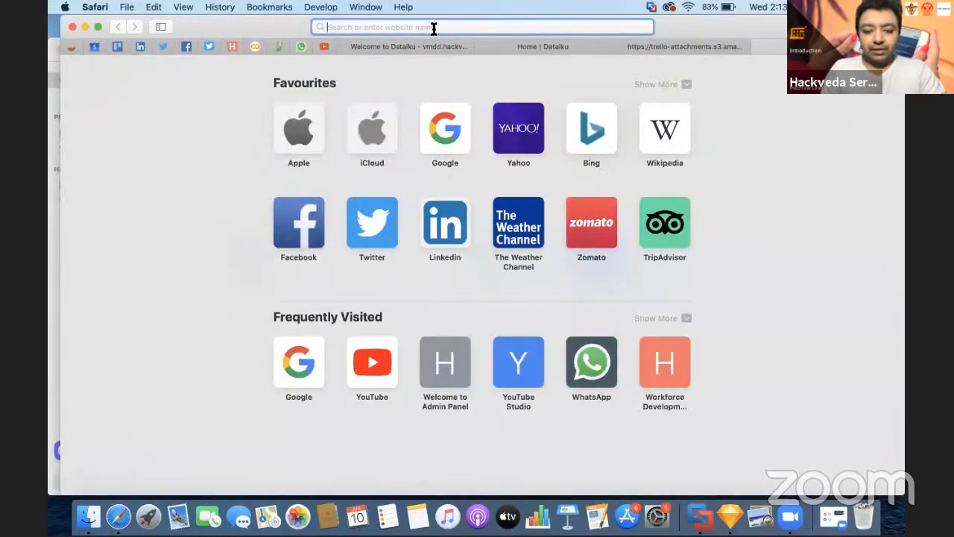
pyautogui.write('google.com')
pyautogui.press('Return')
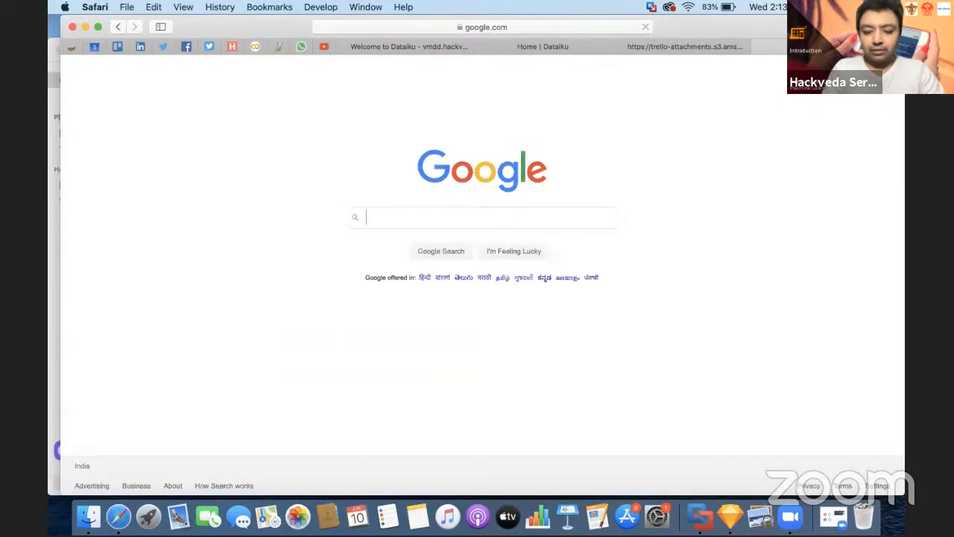
pyautogui.write('Kaggle')
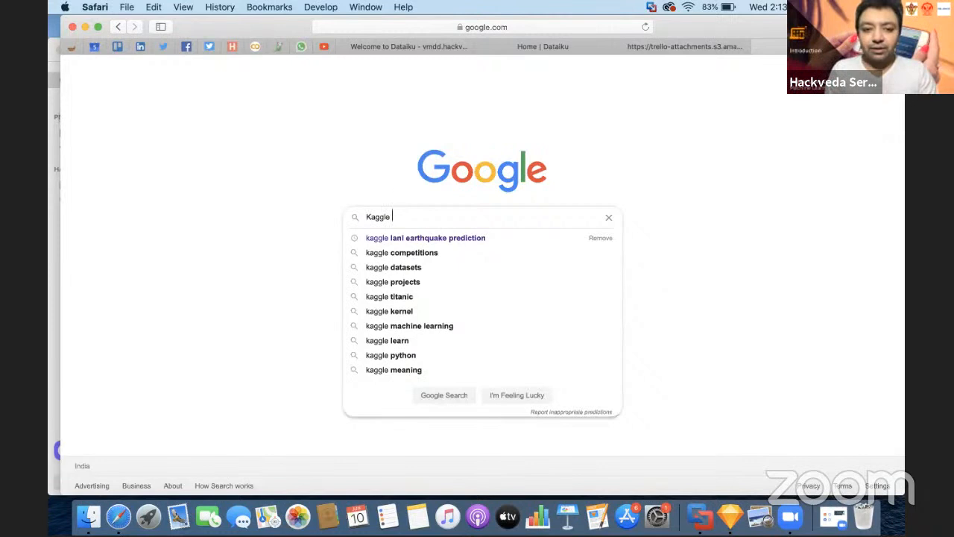
pyautogui.write('Talki')
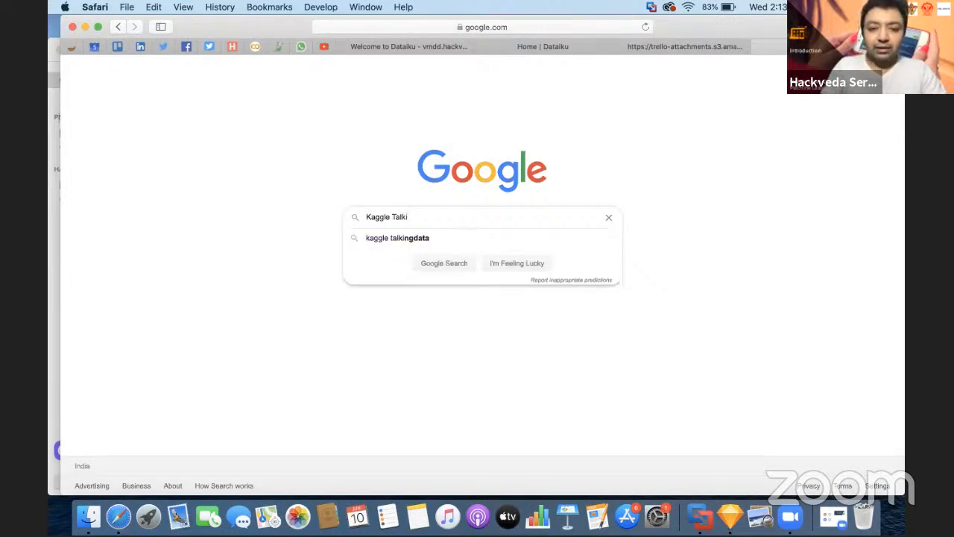
pyautogui.press('Down')
pyautogui.press('Return')
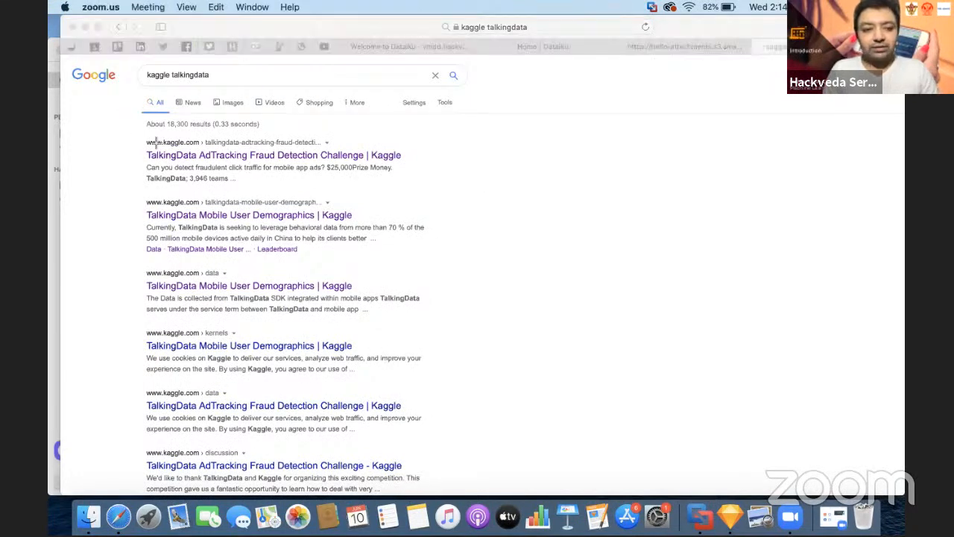
# Step: Frame the first two TalkingData search results with a red annotation rectangle
pyautogui.moveTo(136, 135)
pyautogui.mouseDown()
pyautogui.moveTo(259, 224)
pyautogui.moveTo(439, 261)
pyautogui.mouseUp()
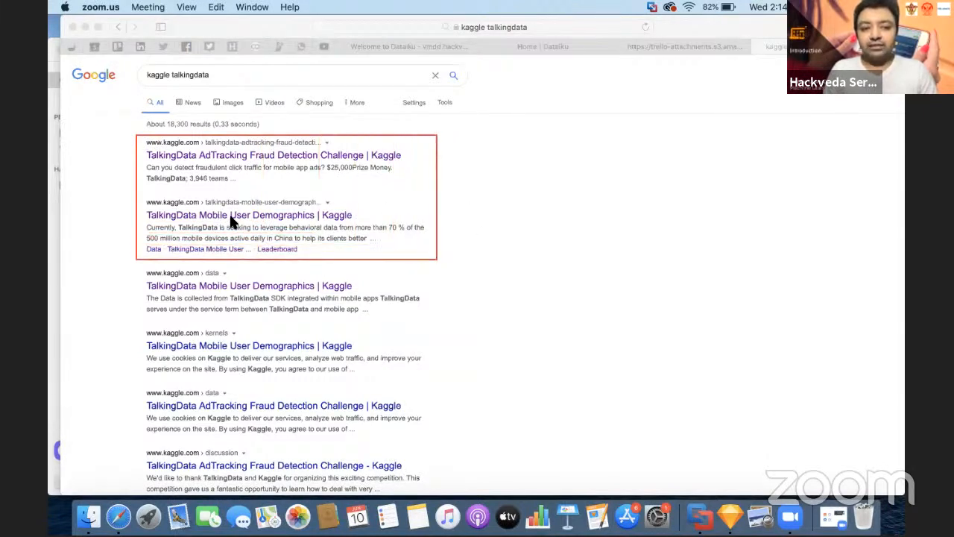
pyautogui.click(510, 199)
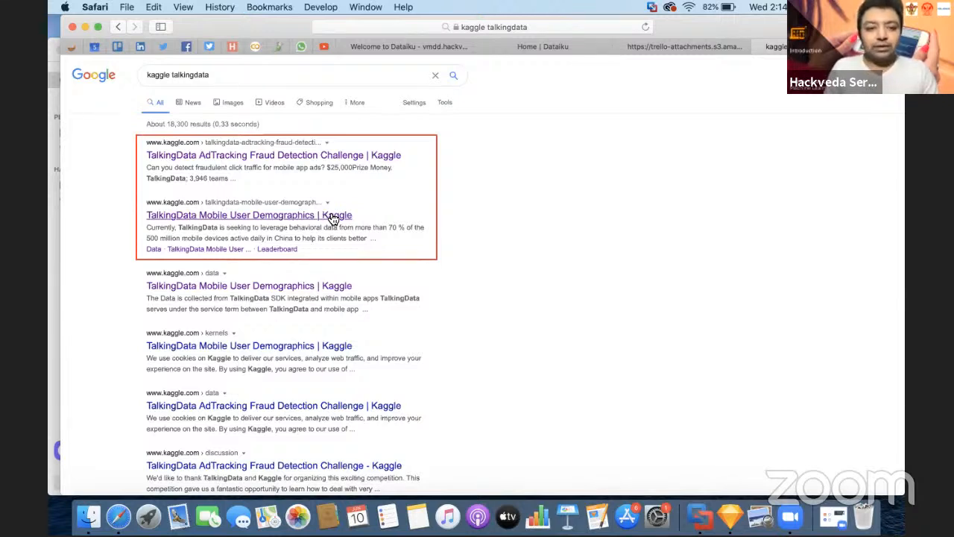
# Step: Open the TalkingData Mobile User Demographics competition page on Kaggle and clear the drawn annotation
pyautogui.click(316, 216)
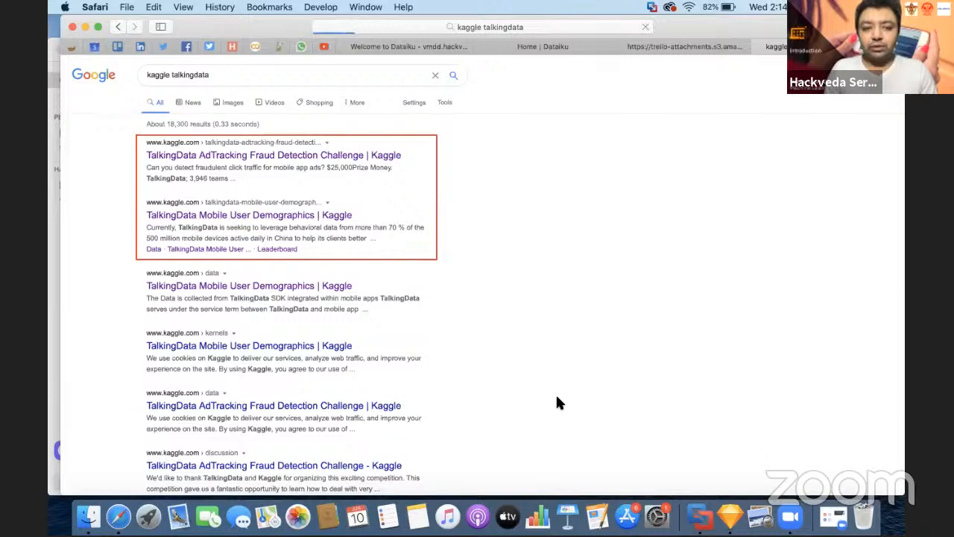
pyautogui.click(638, 451)
pyautogui.click(644, 486)
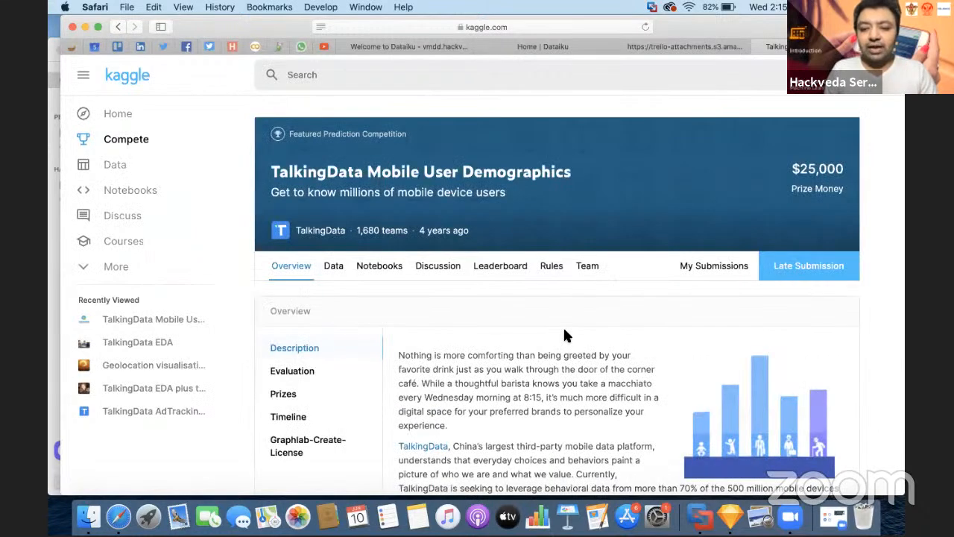
# Step: Read through the overview description of the TalkingData Mobile User Demographics competition
pyautogui.scroll(-2, 564, 336)
pyautogui.scroll(2, 565, 335)
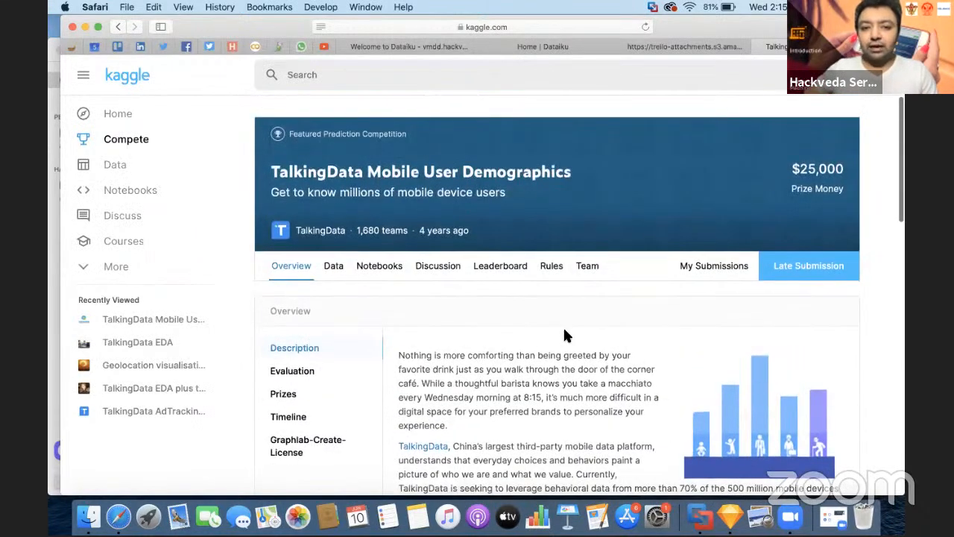
pyautogui.scroll(-5, 564, 336)
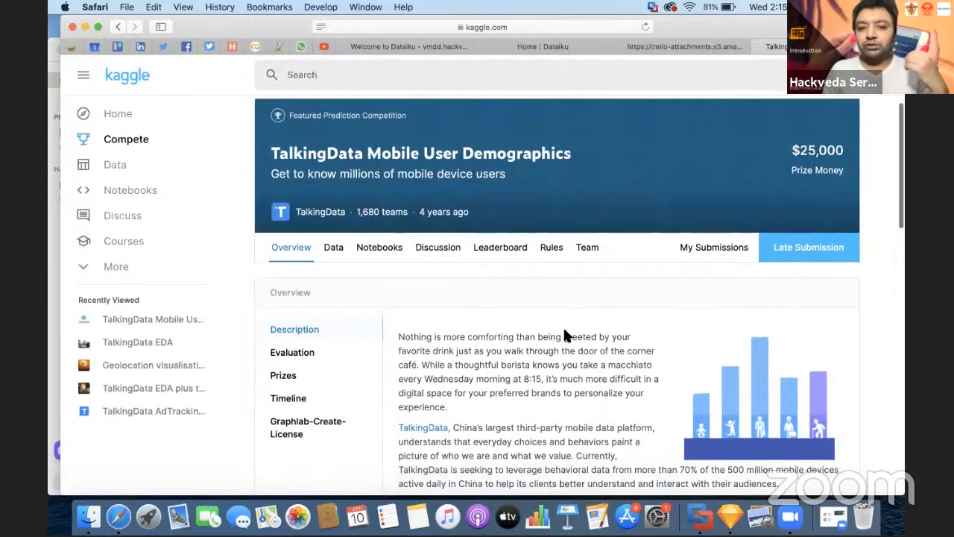
pyautogui.scroll(-1, 564, 331)
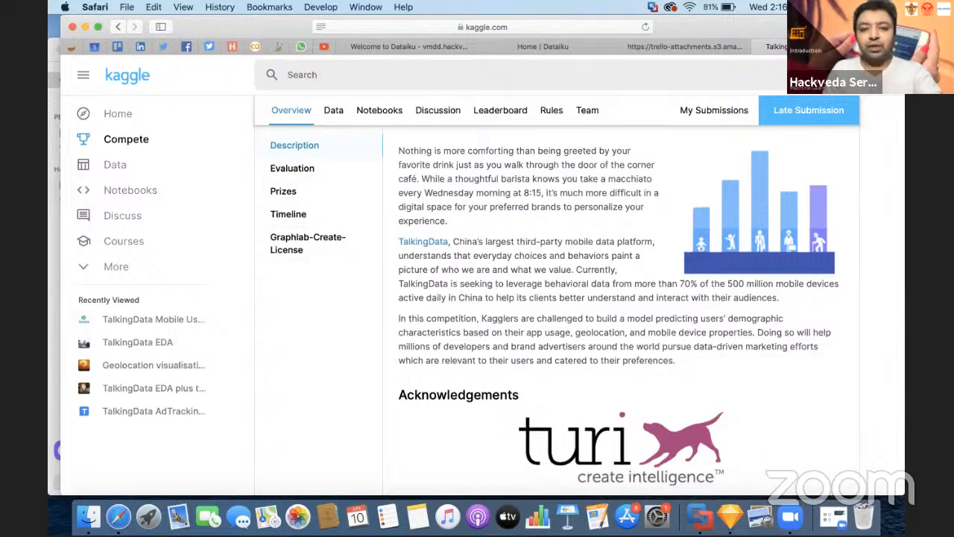
pyautogui.scroll(2, 580, 260)
pyautogui.scroll(-3, 579, 260)
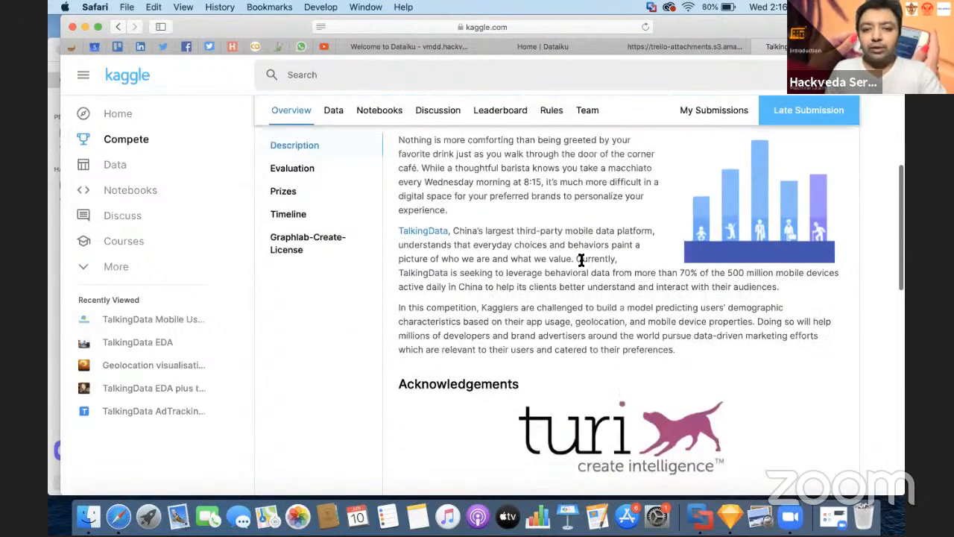
pyautogui.scroll(2, 580, 260)
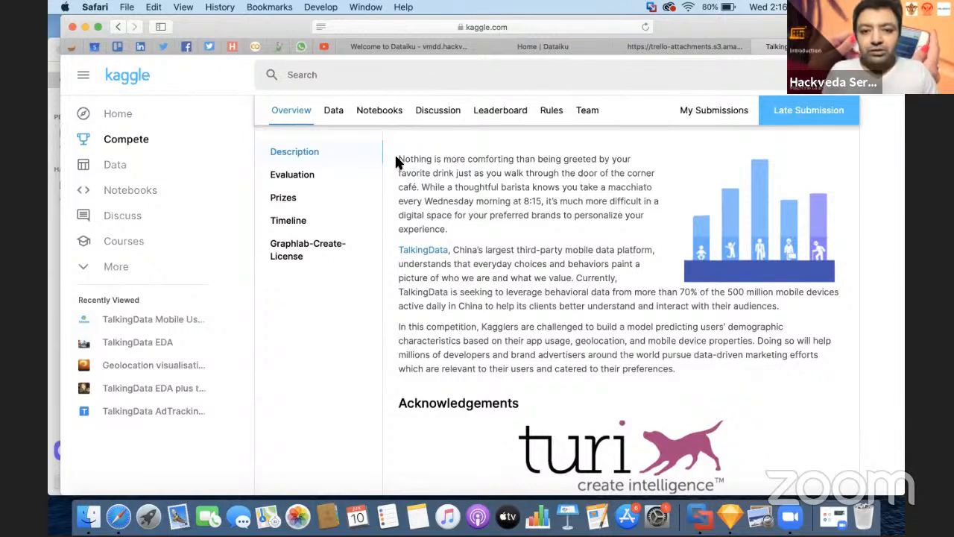
# Step: Highlight key phrases in the first two description paragraphs, including "preferred brands to personalize your experience" and "interact with their audience"
pyautogui.moveTo(399, 159); pyautogui.dragTo(469, 162)
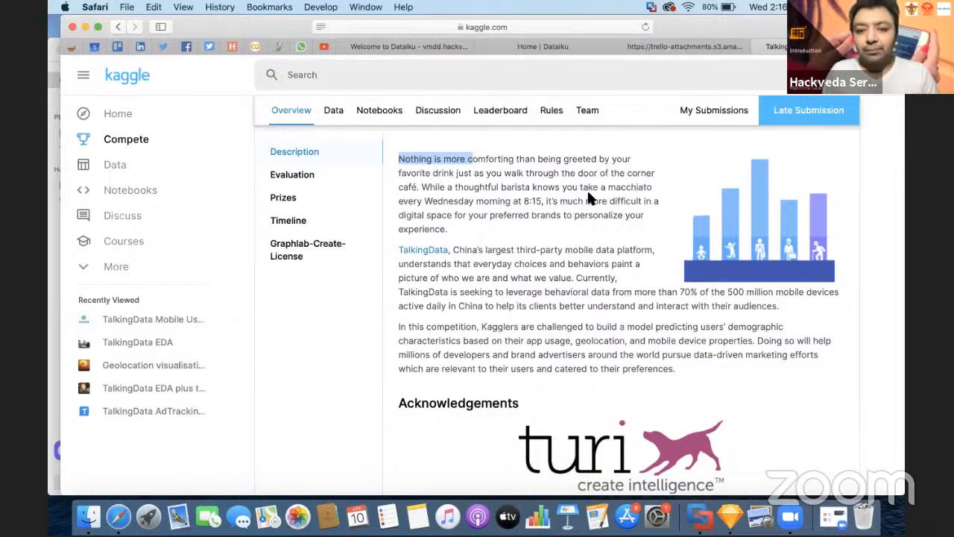
pyautogui.moveTo(490, 215); pyautogui.dragTo(499, 235)
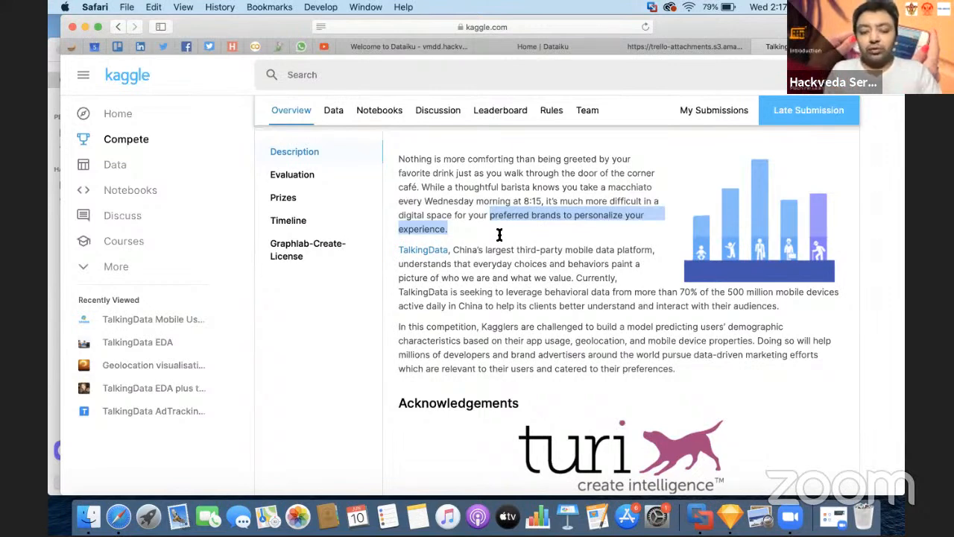
pyautogui.scroll(-2, 500, 235)
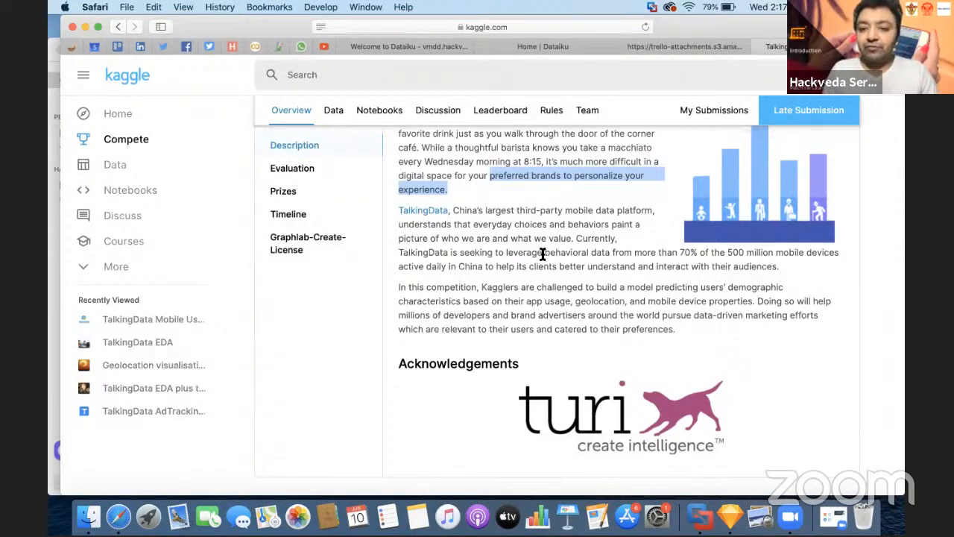
pyautogui.moveTo(544, 254); pyautogui.dragTo(609, 255)
pyautogui.moveTo(680, 254); pyautogui.dragTo(771, 266)
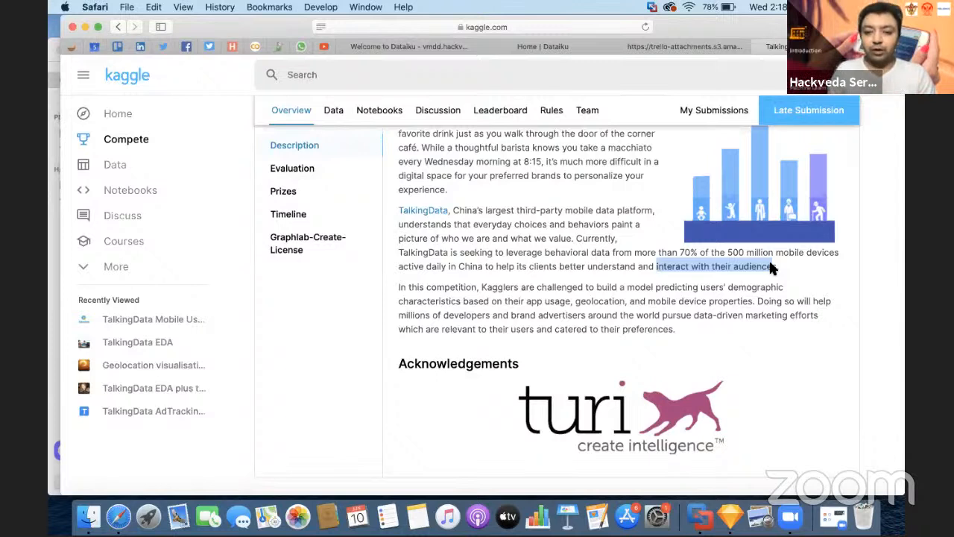
pyautogui.moveTo(772, 268); pyautogui.dragTo(778, 267)
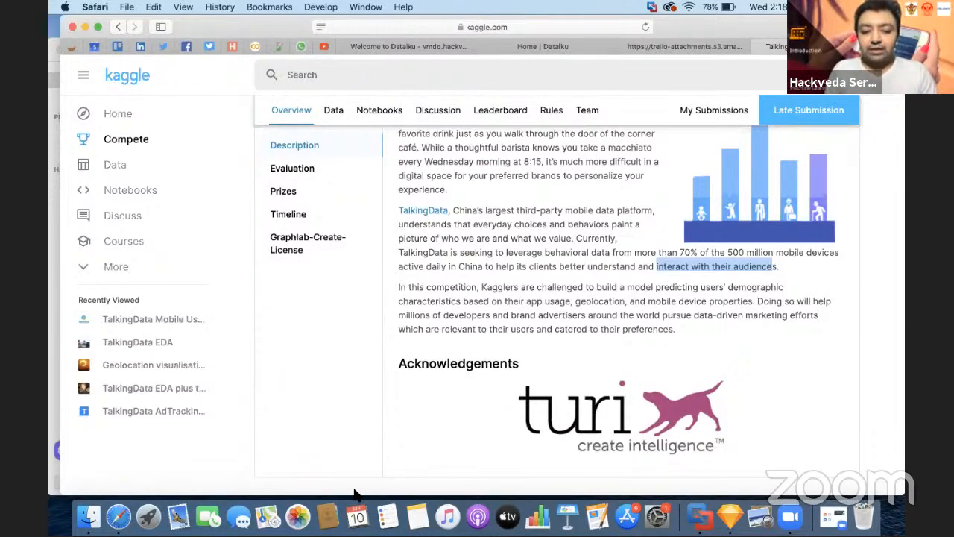
# Step: Draw a red freehand loop around the description's bar chart and circle each of its five person icons
pyautogui.moveTo(814, 148)
pyautogui.mouseDown()
pyautogui.moveTo(770, 141)
pyautogui.moveTo(689, 165)
pyautogui.mouseUp()
pyautogui.moveTo(674, 210)
pyautogui.mouseDown()
pyautogui.moveTo(757, 234)
pyautogui.moveTo(845, 215)
pyautogui.moveTo(820, 148)
pyautogui.moveTo(812, 148)
pyautogui.mouseUp()
pyautogui.moveTo(704, 199)
pyautogui.mouseDown()
pyautogui.moveTo(700, 224)
pyautogui.moveTo(722, 202)
pyautogui.moveTo(748, 213)
pyautogui.moveTo(745, 192)
pyautogui.moveTo(776, 196)
pyautogui.moveTo(760, 188)
pyautogui.moveTo(761, 223)
pyautogui.moveTo(775, 193)
pyautogui.moveTo(802, 188)
pyautogui.moveTo(774, 212)
pyautogui.moveTo(804, 218)
pyautogui.moveTo(799, 188)
pyautogui.moveTo(811, 210)
pyautogui.mouseUp()
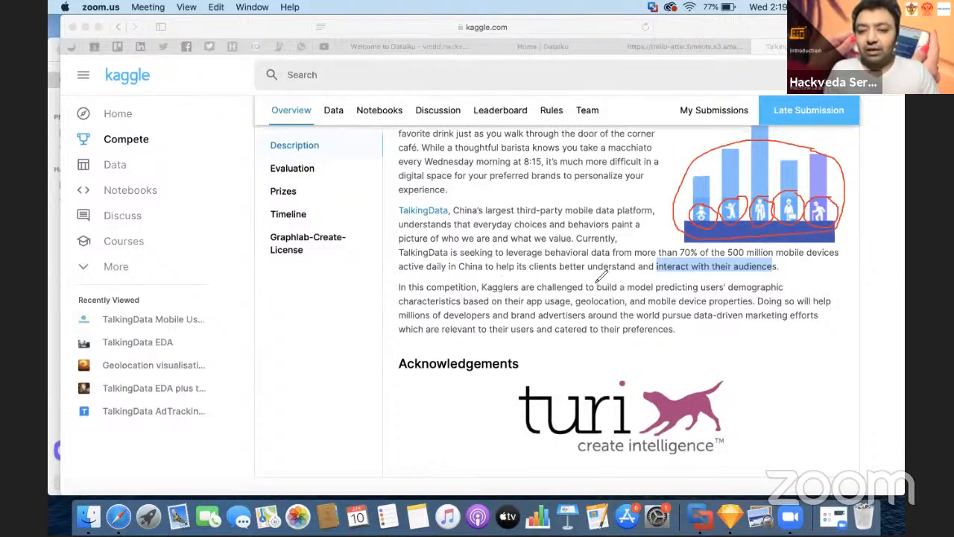
# Step: Mark key phrases in the competition paragraph in red, including the demographic model, app usage, geolocation, device properties, data-driven marketing and user preferences
pyautogui.moveTo(595, 281)
pyautogui.mouseDown()
pyautogui.moveTo(623, 295)
pyautogui.moveTo(784, 295)
pyautogui.mouseUp()
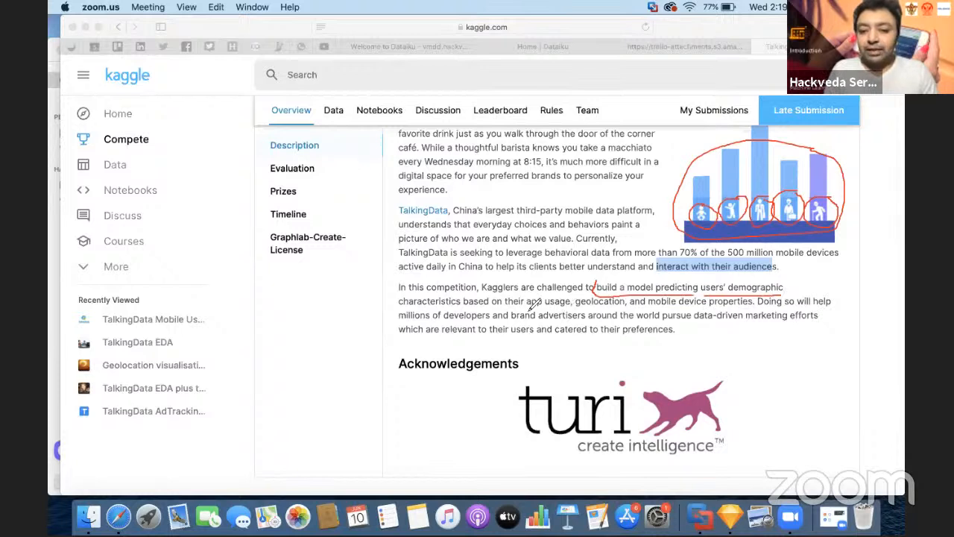
pyautogui.moveTo(528, 307); pyautogui.dragTo(721, 305)
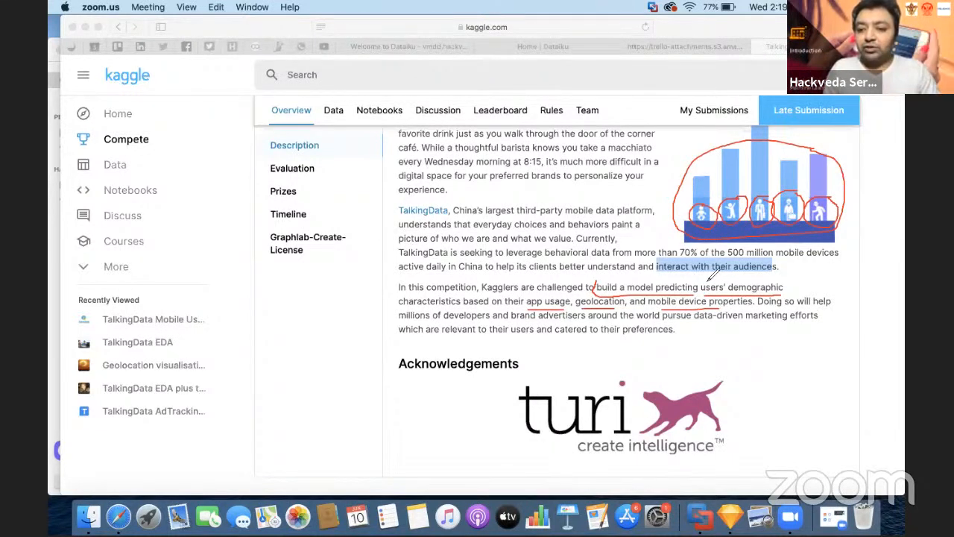
pyautogui.moveTo(706, 280); pyautogui.dragTo(701, 291)
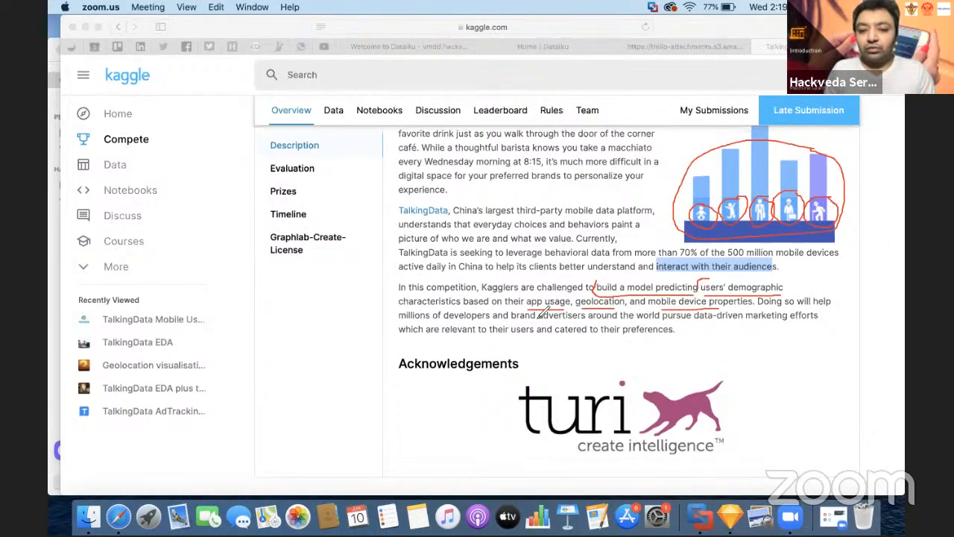
pyautogui.moveTo(400, 321); pyautogui.dragTo(582, 320)
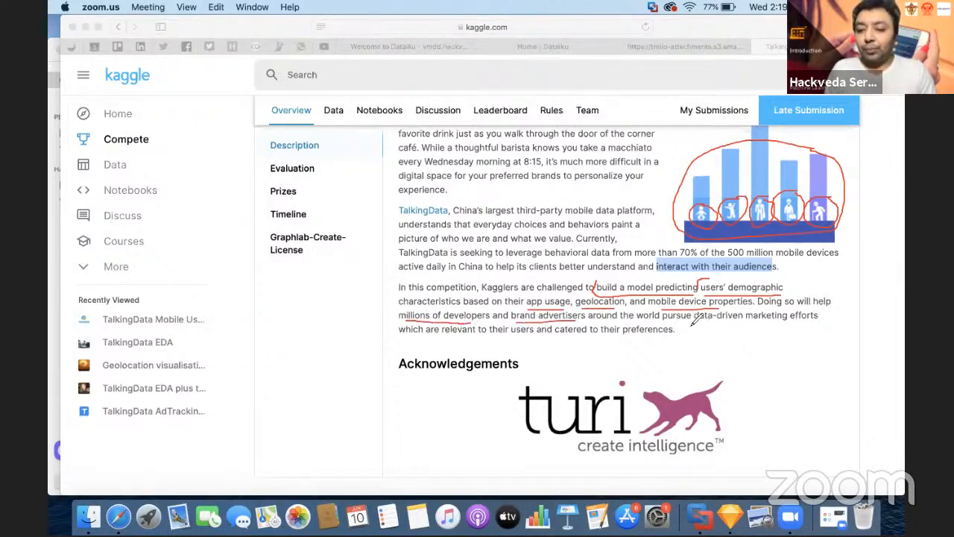
pyautogui.moveTo(697, 321); pyautogui.dragTo(789, 321)
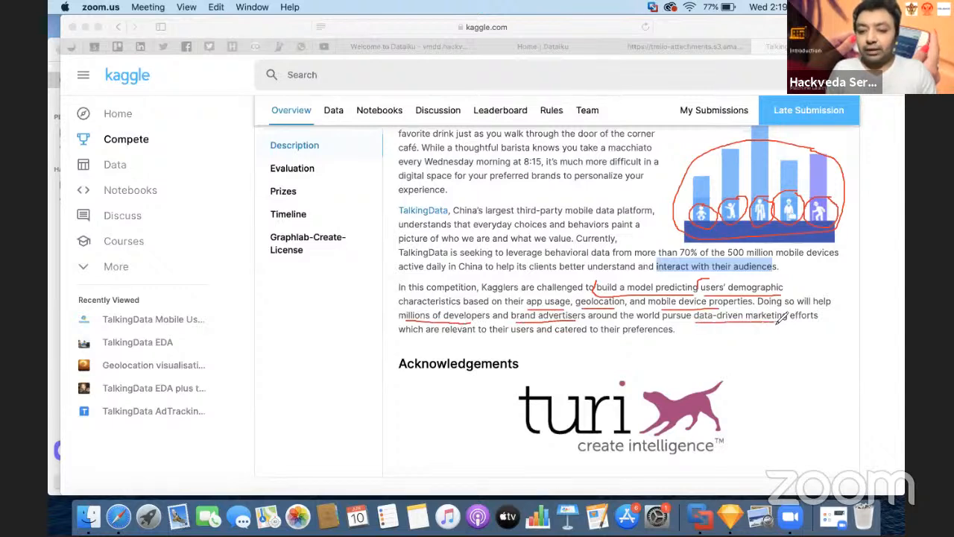
pyautogui.moveTo(499, 338); pyautogui.dragTo(540, 338)
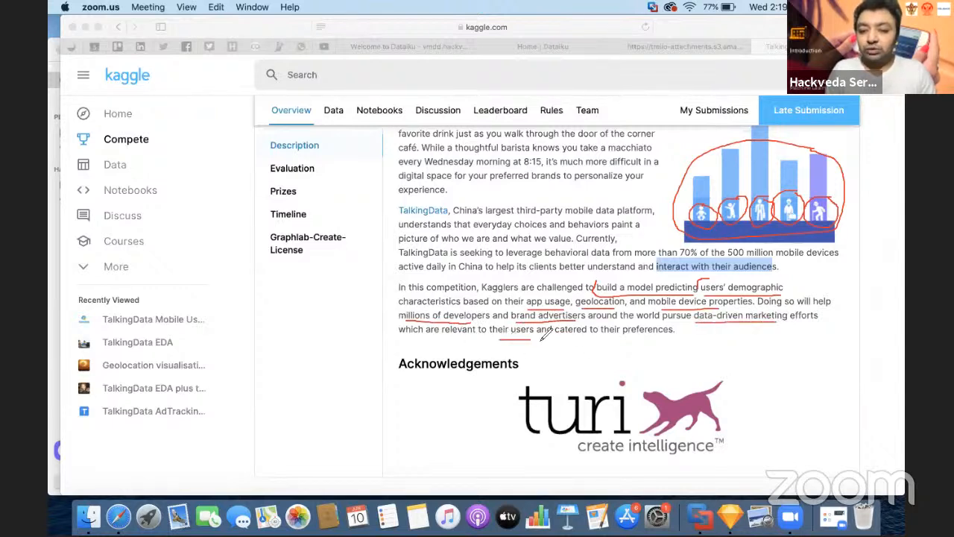
pyautogui.moveTo(601, 339); pyautogui.dragTo(659, 336)
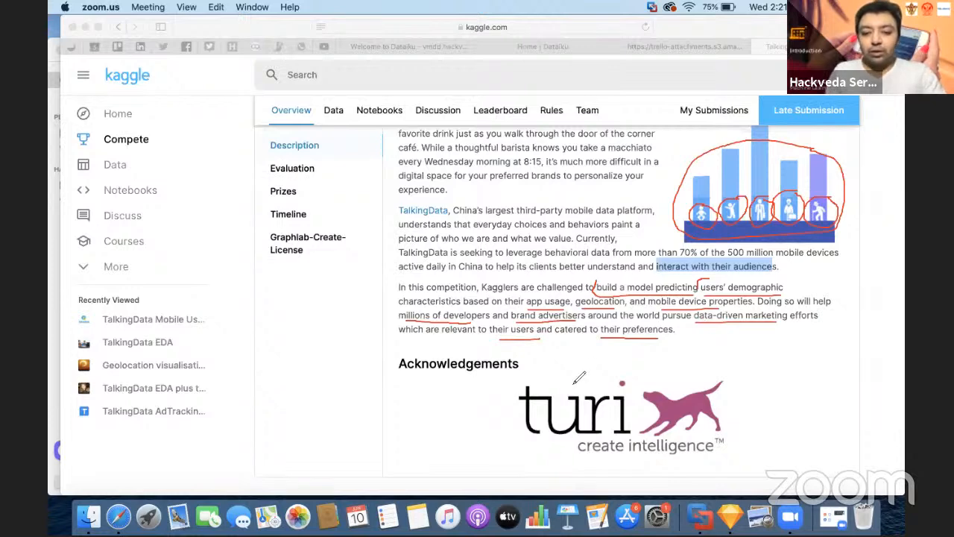
# Step: Clear all the red annotations and show the competition's Notebooks and discussion topics lists
pyautogui.click(636, 464)
pyautogui.click(671, 483)
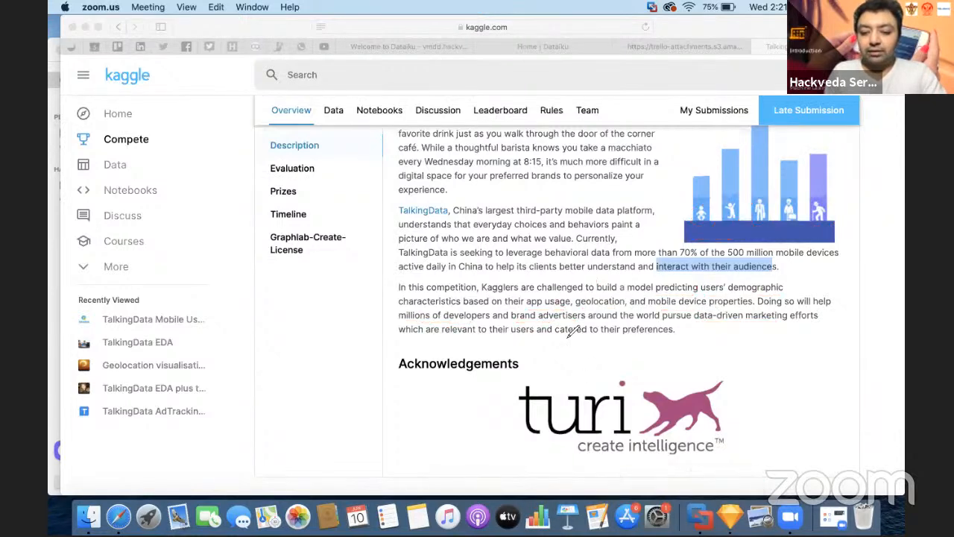
pyautogui.scroll(-8, 563, 337)
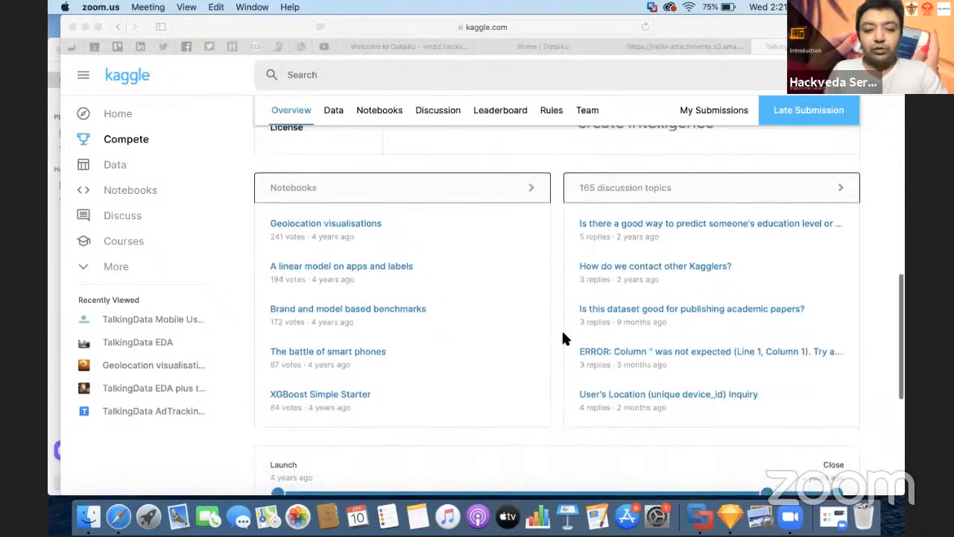
# Step: Open the competition's Data page and review its data description and the list of dataset files
pyautogui.scroll(8, 563, 337)
pyautogui.scroll(5, 477, 335)
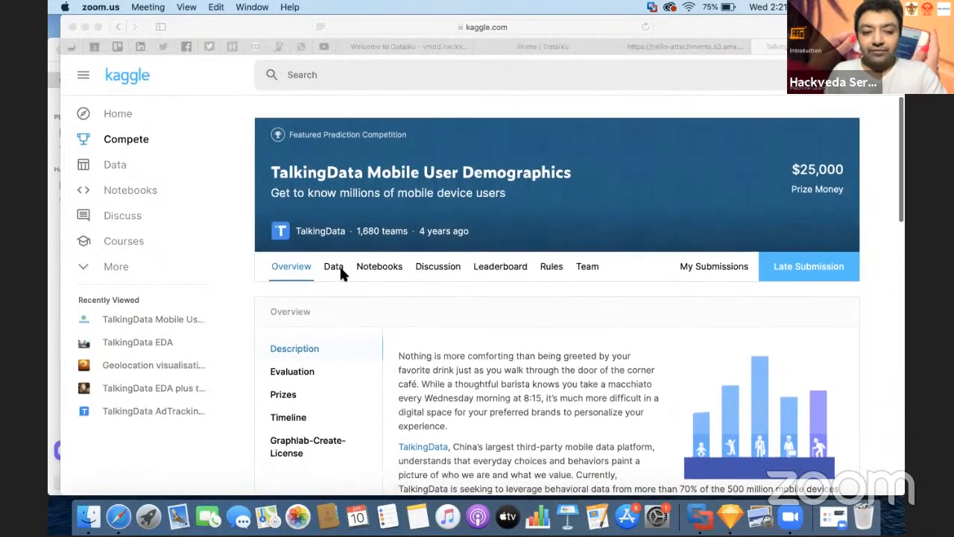
pyautogui.click(334, 268)
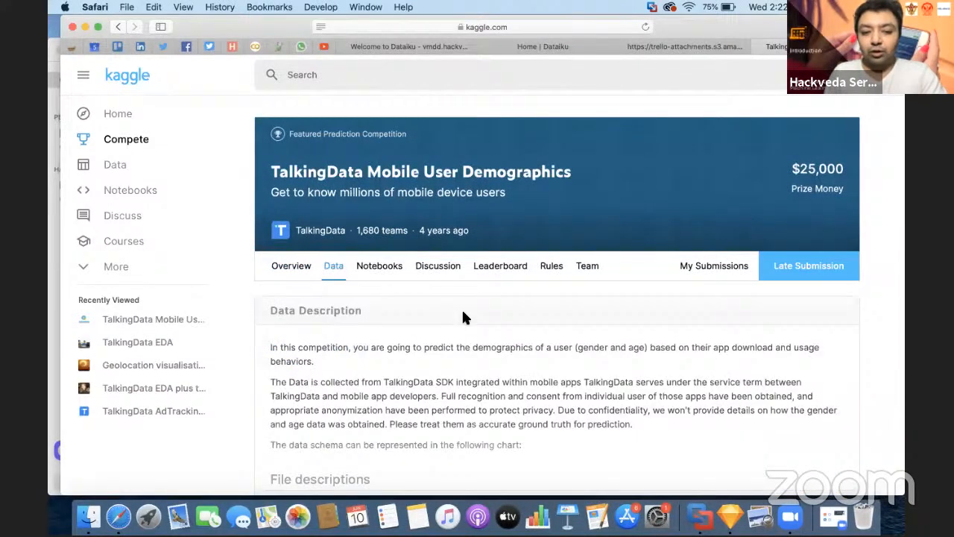
pyautogui.scroll(-3, 461, 309)
pyautogui.scroll(-4, 463, 312)
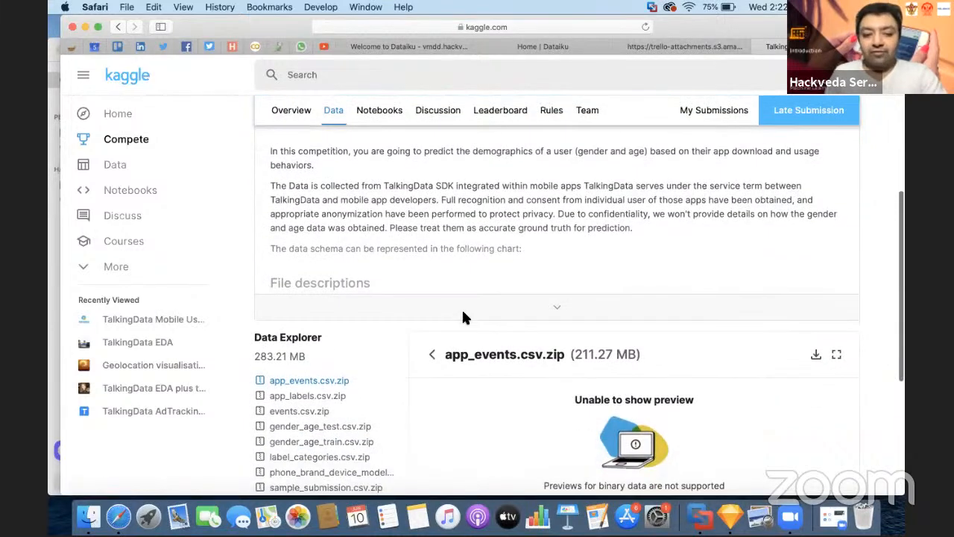
pyautogui.scroll(1, 463, 317)
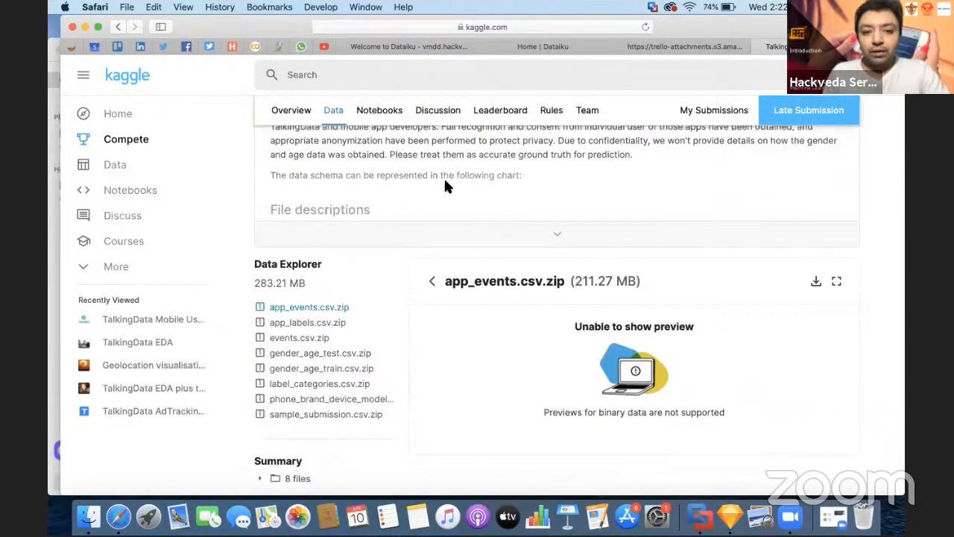
pyautogui.scroll(3, 447, 186)
pyautogui.scroll(-6, 445, 229)
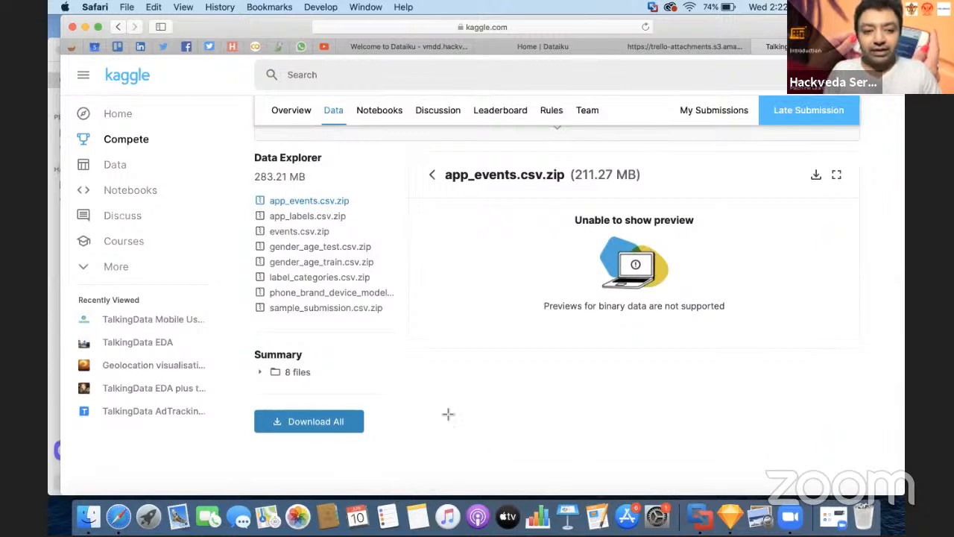
# Step: Outline the Data Explorer file list, the Summary section and the Download All option with separate red rectangles
pyautogui.moveTo(248, 182)
pyautogui.mouseDown()
pyautogui.moveTo(376, 315)
pyautogui.moveTo(402, 326)
pyautogui.mouseUp()
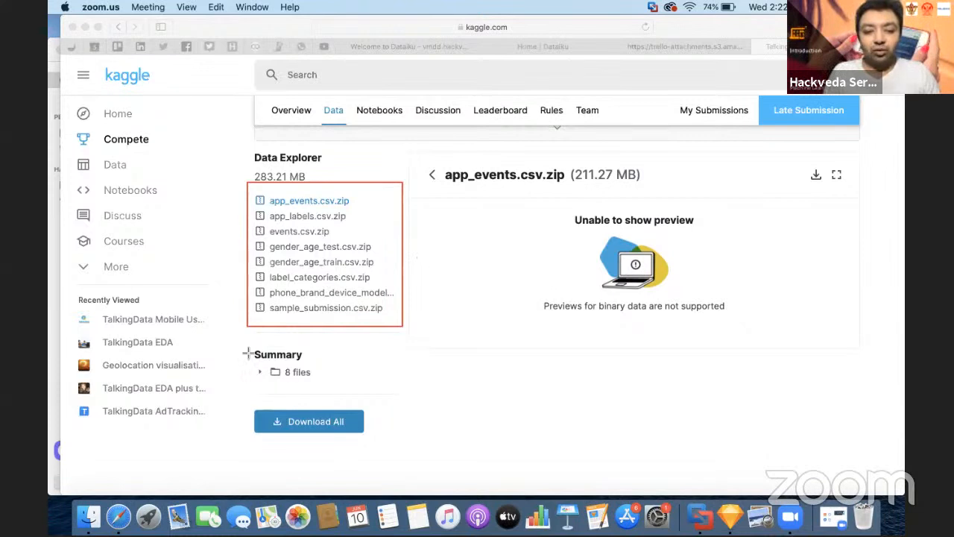
pyautogui.moveTo(245, 342); pyautogui.dragTo(354, 384)
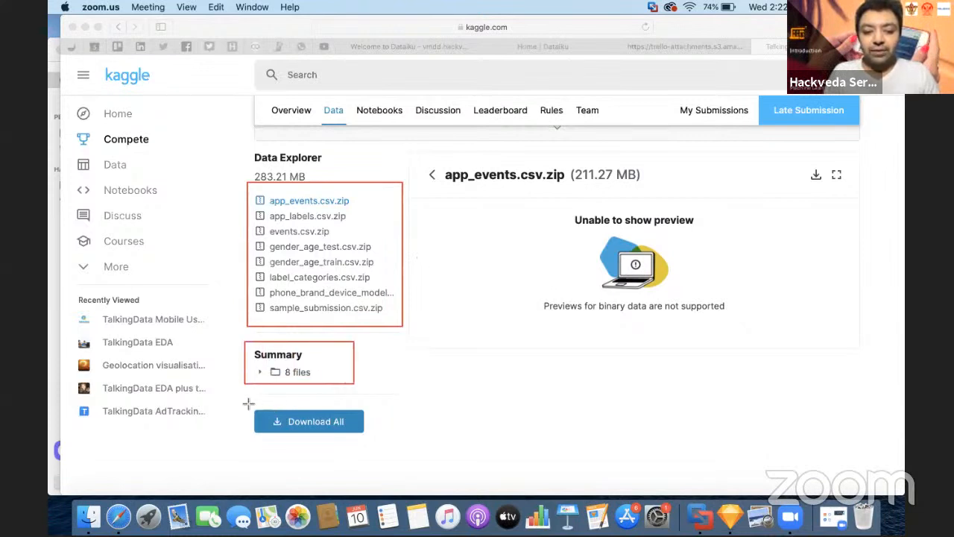
pyautogui.moveTo(246, 402)
pyautogui.mouseDown()
pyautogui.moveTo(273, 437)
pyautogui.moveTo(376, 438)
pyautogui.mouseUp()
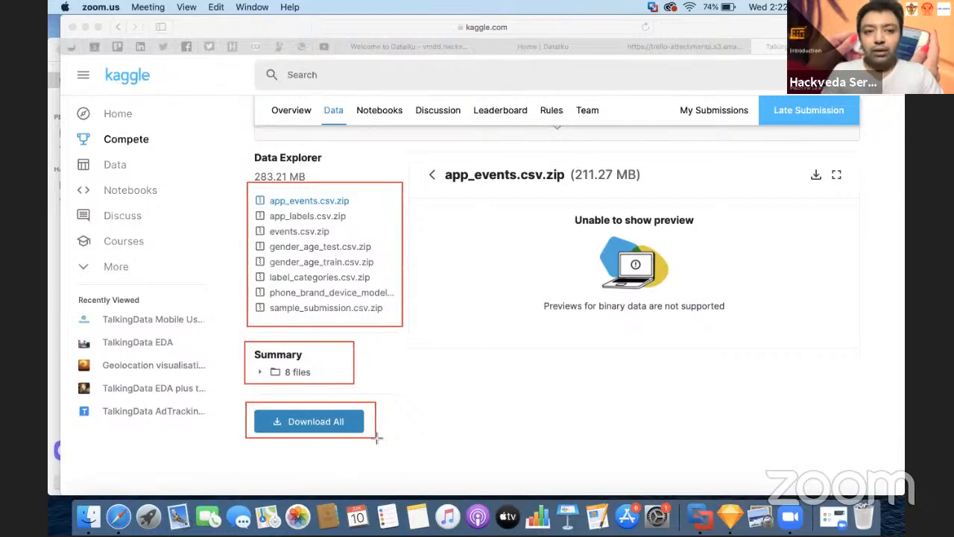
# Step: Switch to the Trello card holding the telecom dataset link and clear all the red annotations
pyautogui.click(111, 43)
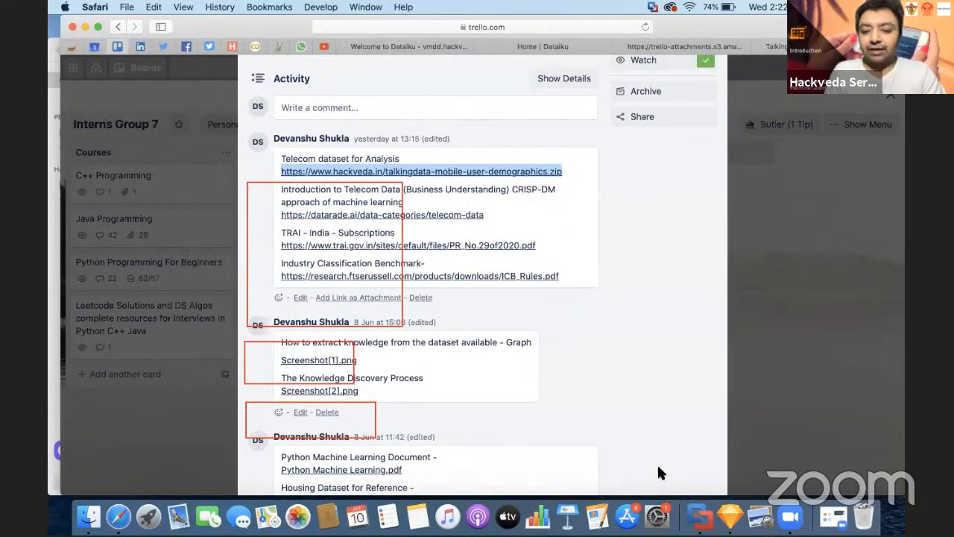
pyautogui.click(639, 453)
pyautogui.click(648, 482)
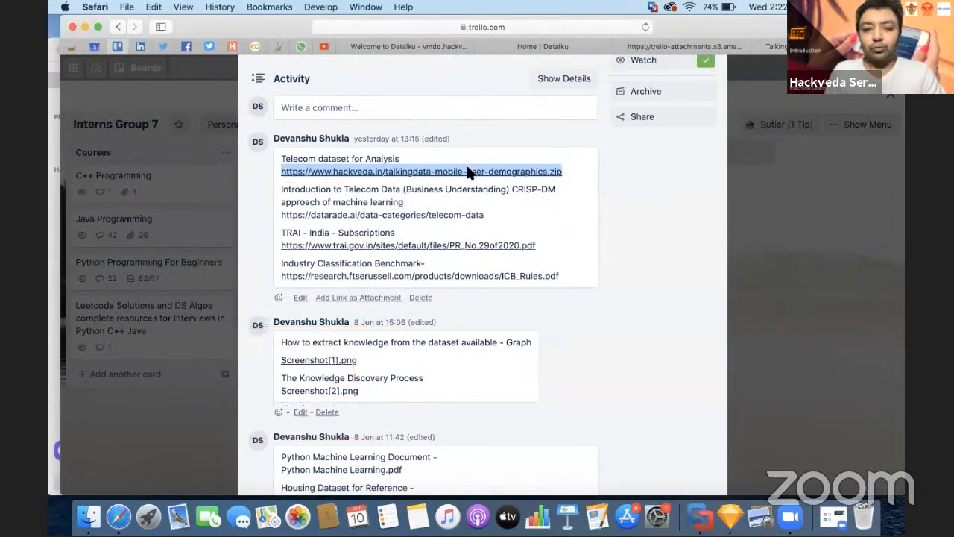
# Step: Copy the Trello workshop card's web address and post it in the YouTube Studio live chat
pyautogui.click(531, 23)
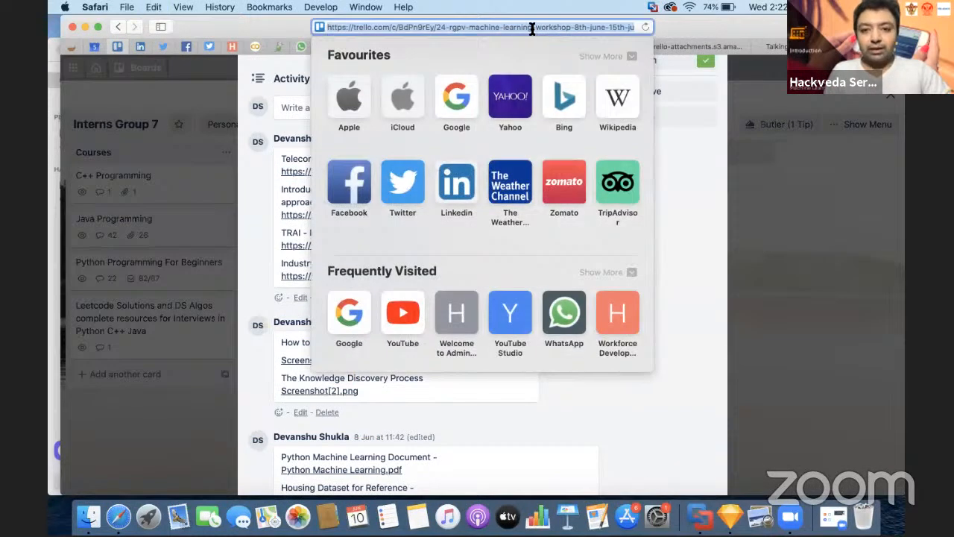
pyautogui.click(682, 168)
pyautogui.click(325, 47)
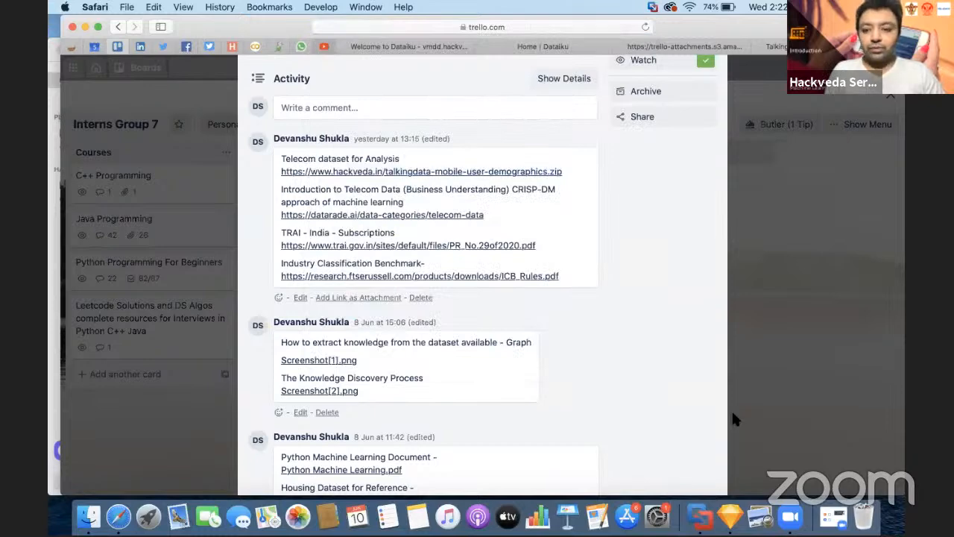
pyautogui.press('super+v')
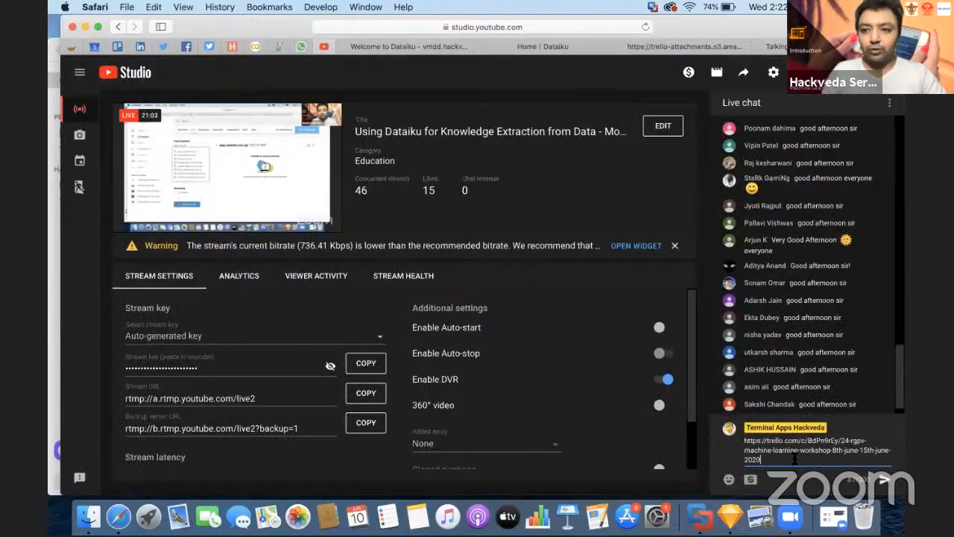
pyautogui.press('Return')
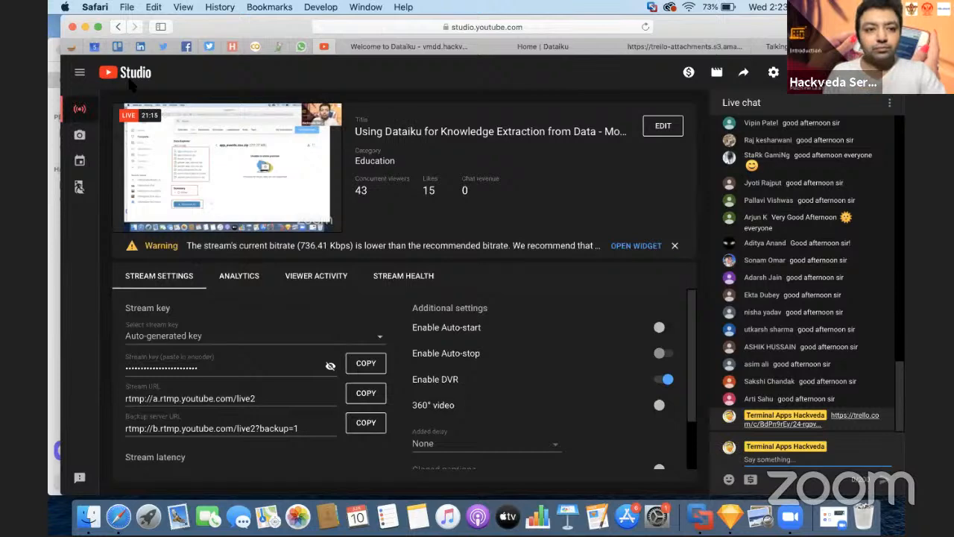
# Step: Copy the talkingdata-mobile-user-demographics.zip link from the Trello card and post it in the YouTube Studio live chat
pyautogui.click(117, 46)
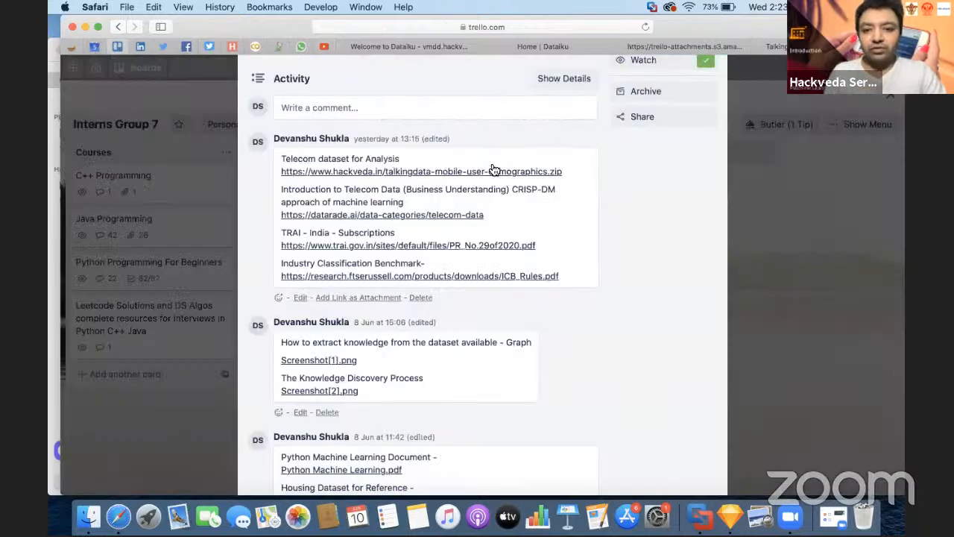
pyautogui.rightClick(492, 170)
pyautogui.click(533, 265)
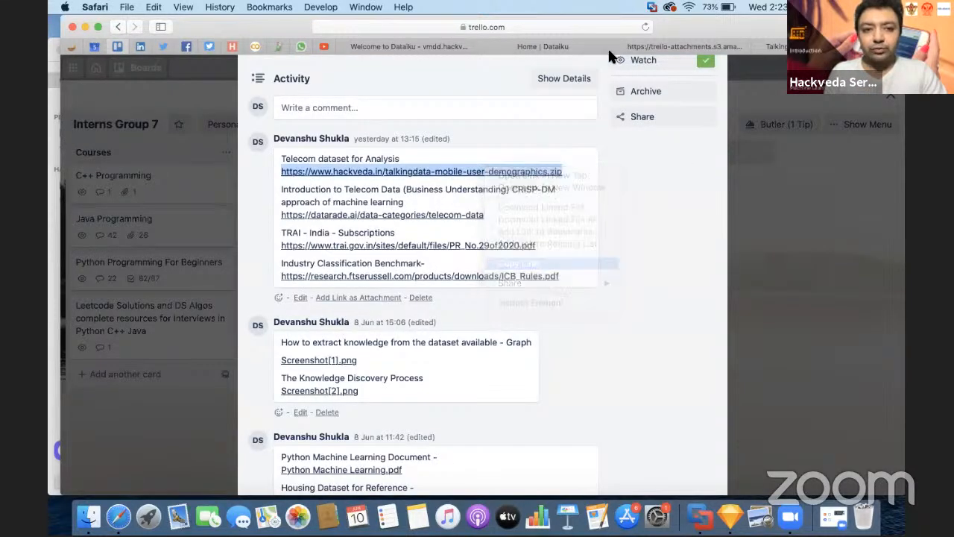
pyautogui.click(324, 46)
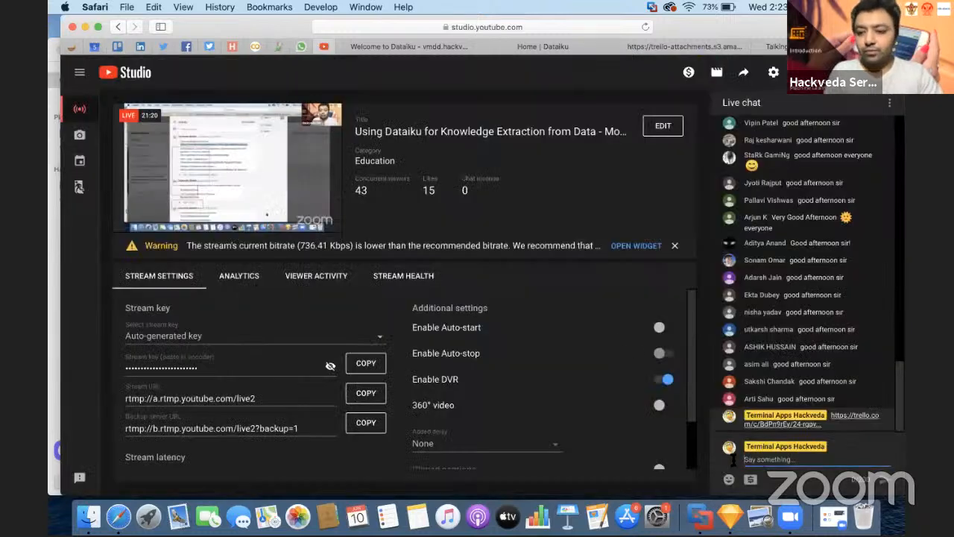
pyautogui.press('super+v')
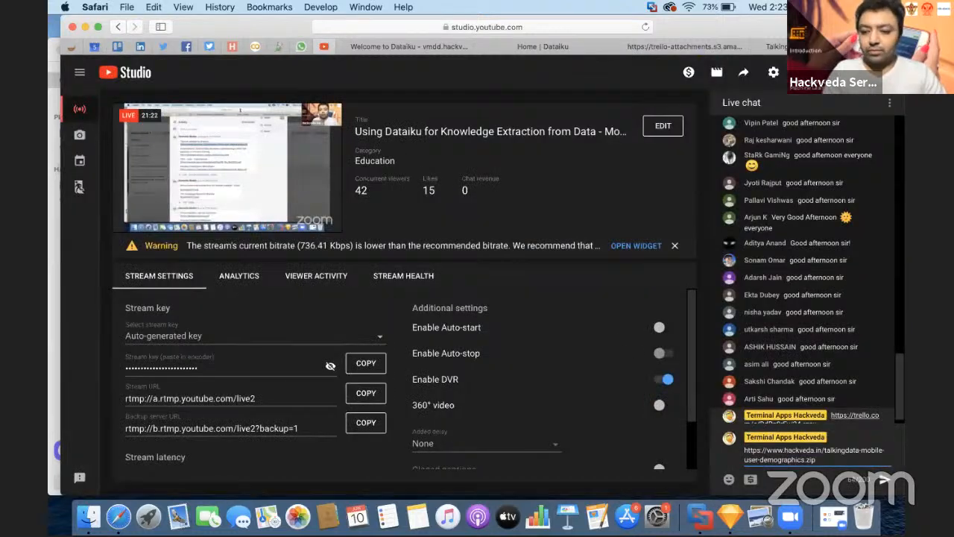
pyautogui.press('Return')
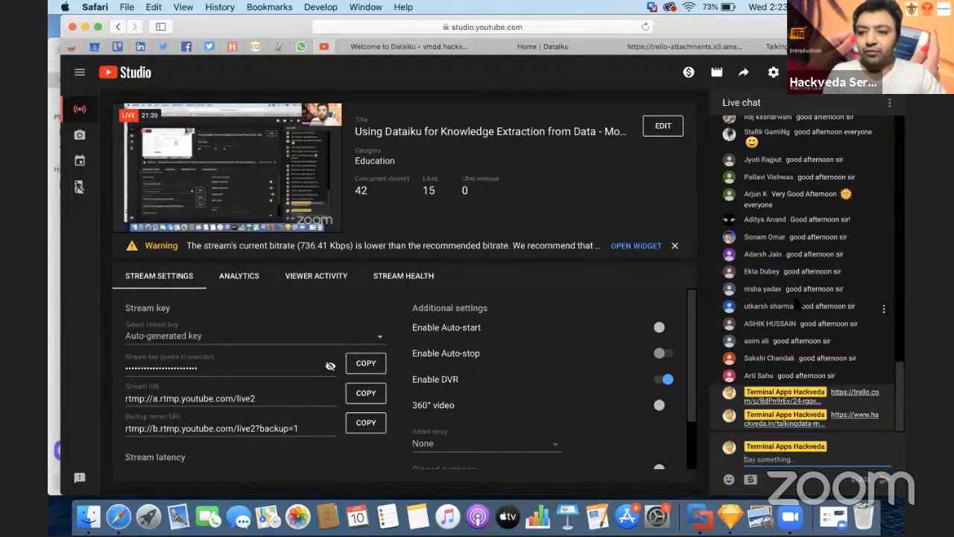
# Step: Look back through the earlier live chat messages and return to the newest ones
pyautogui.scroll(1, 796, 301)
pyautogui.scroll(1, 797, 300)
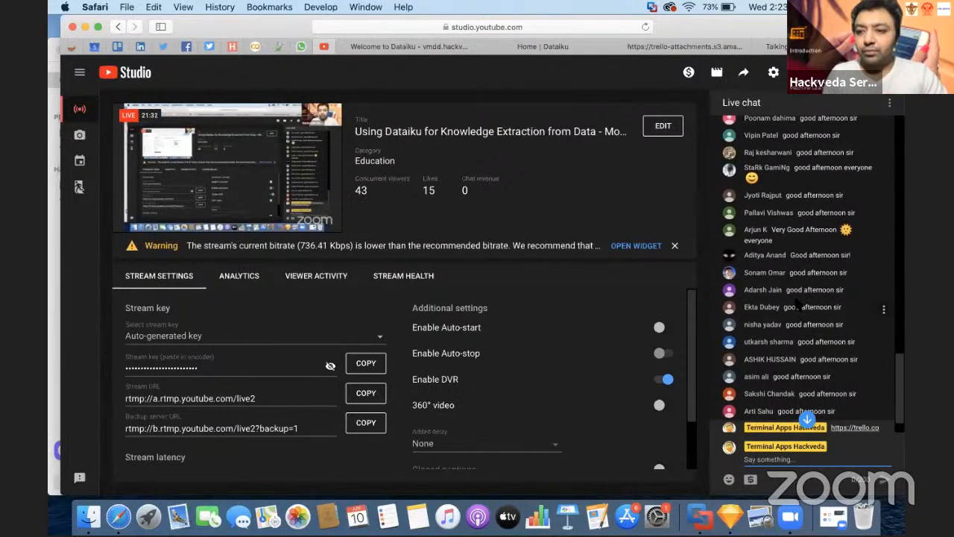
pyautogui.scroll(1, 796, 302)
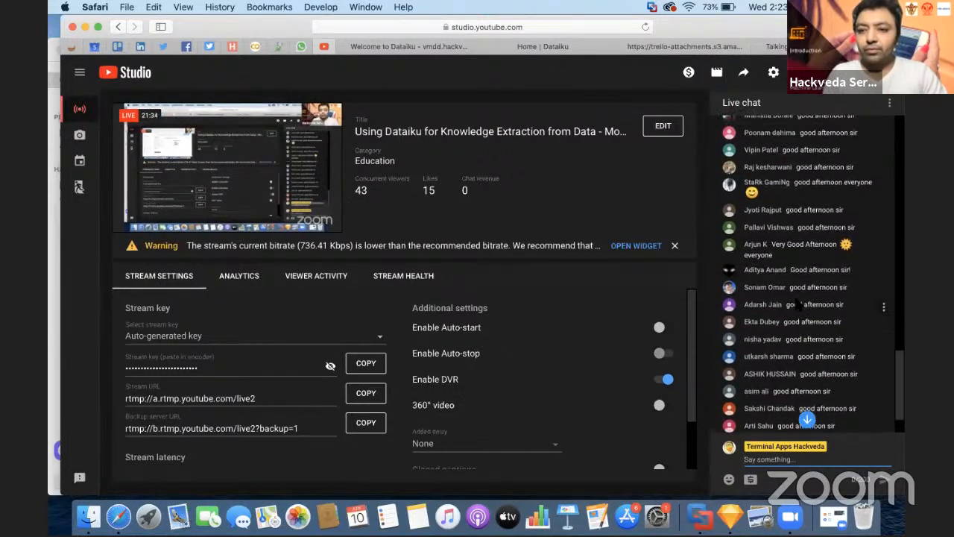
pyautogui.scroll(3, 796, 303)
pyautogui.scroll(5, 796, 302)
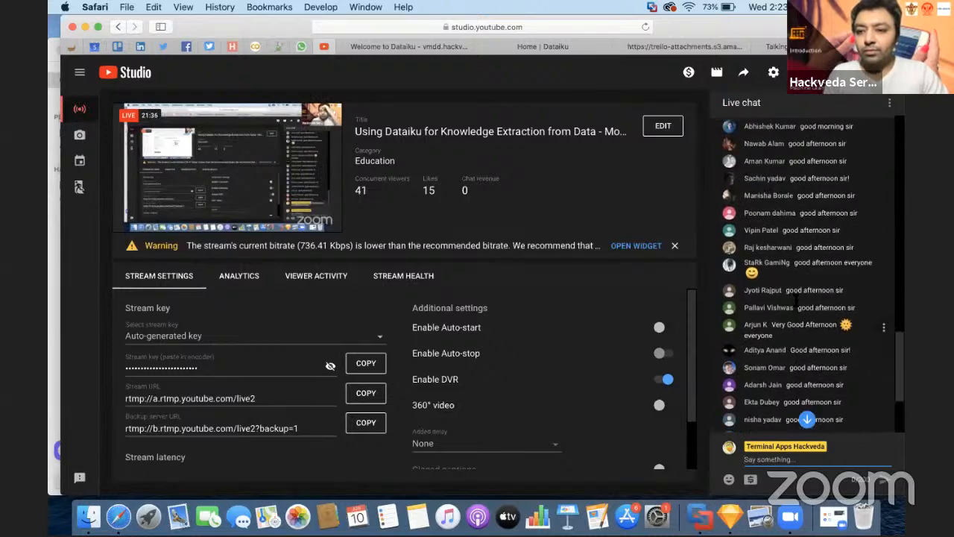
pyautogui.scroll(-10, 796, 303)
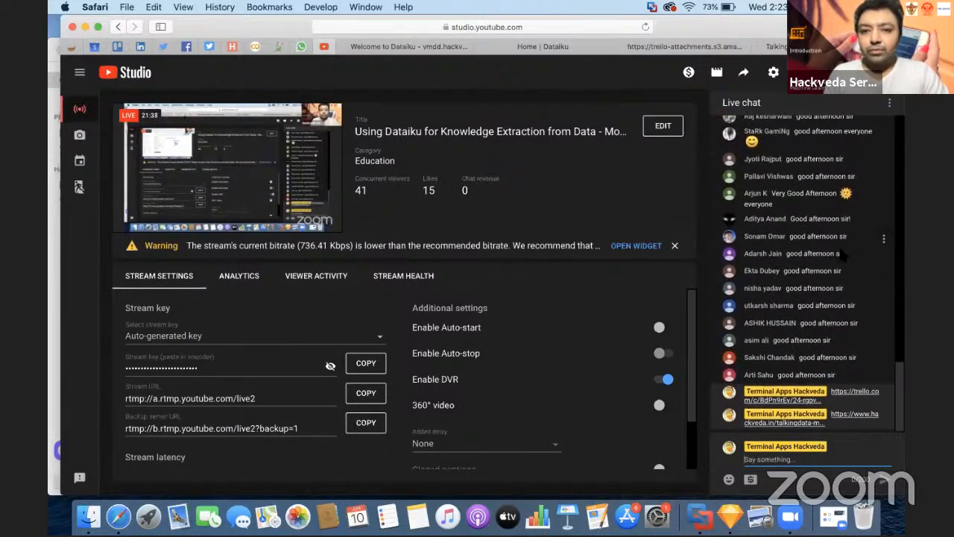
# Step: Revisit the Dataiku home page, the Kaggle data description and the Knowledge Discovery Process diagram
pyautogui.click(548, 46)
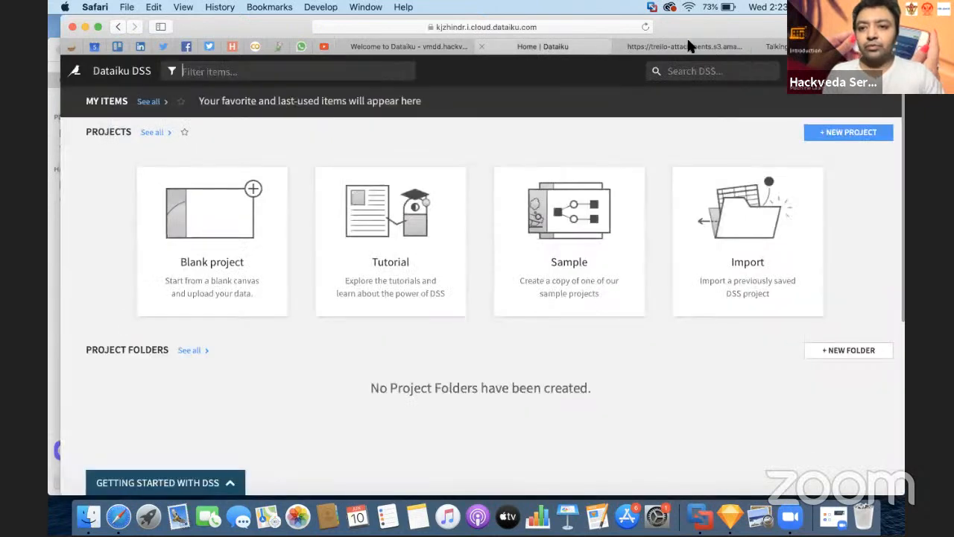
pyautogui.click(675, 47)
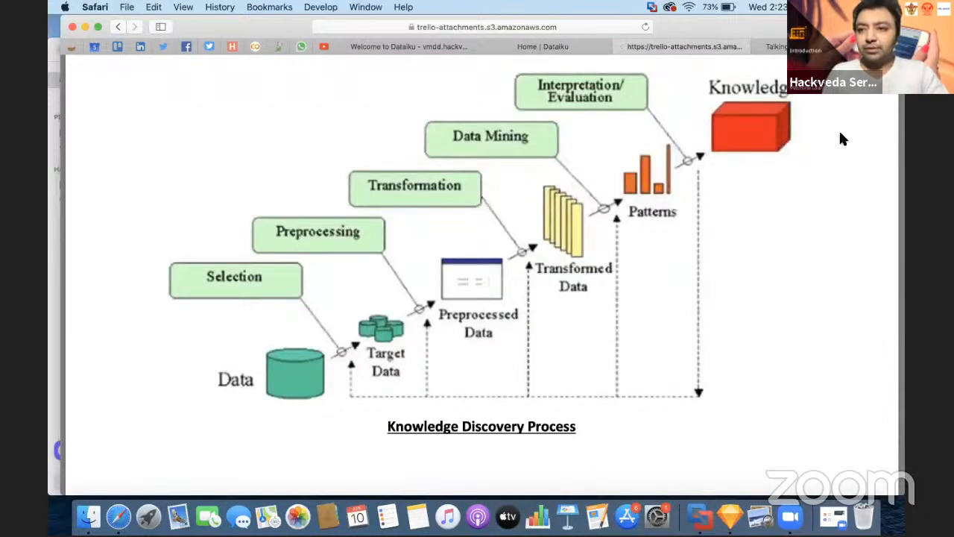
pyautogui.click(776, 47)
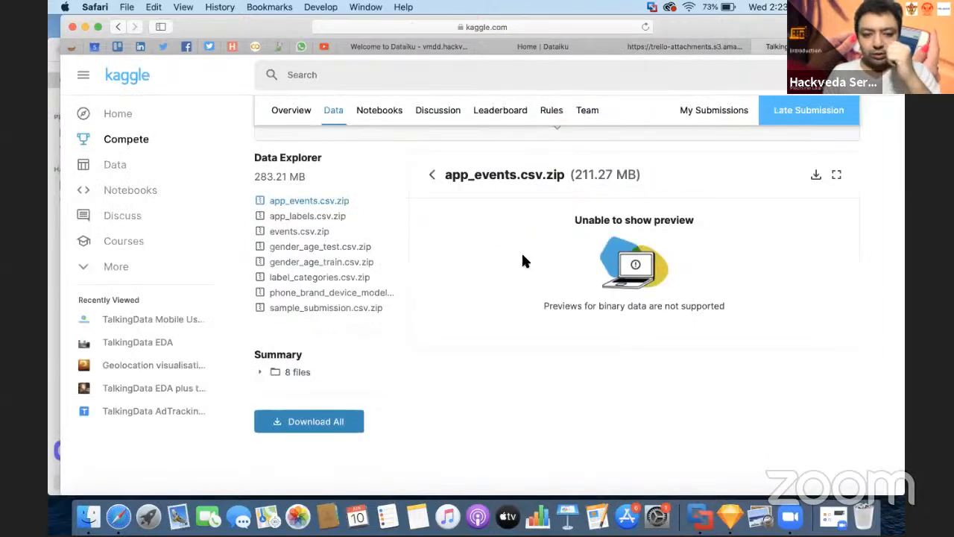
pyautogui.scroll(-2, 523, 257)
pyautogui.scroll(5, 523, 257)
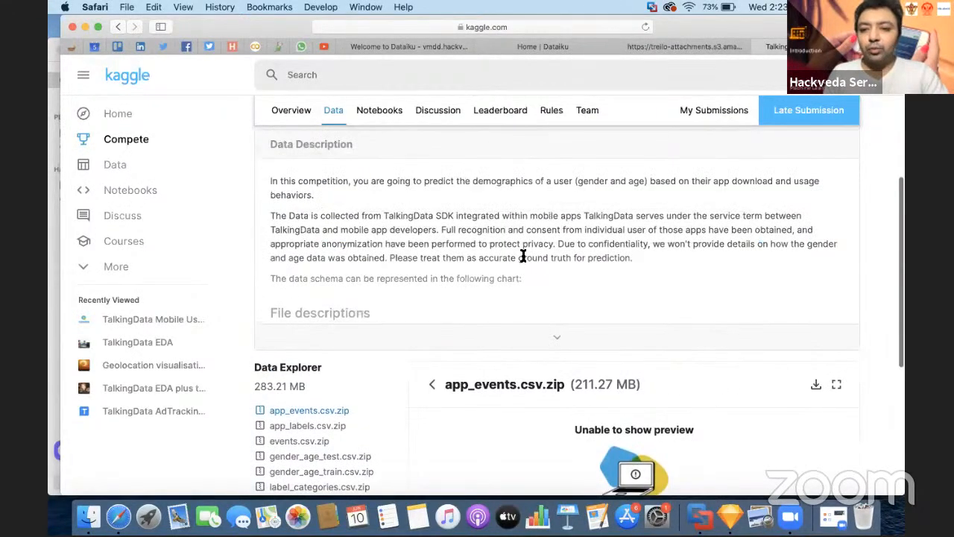
pyautogui.scroll(4, 522, 257)
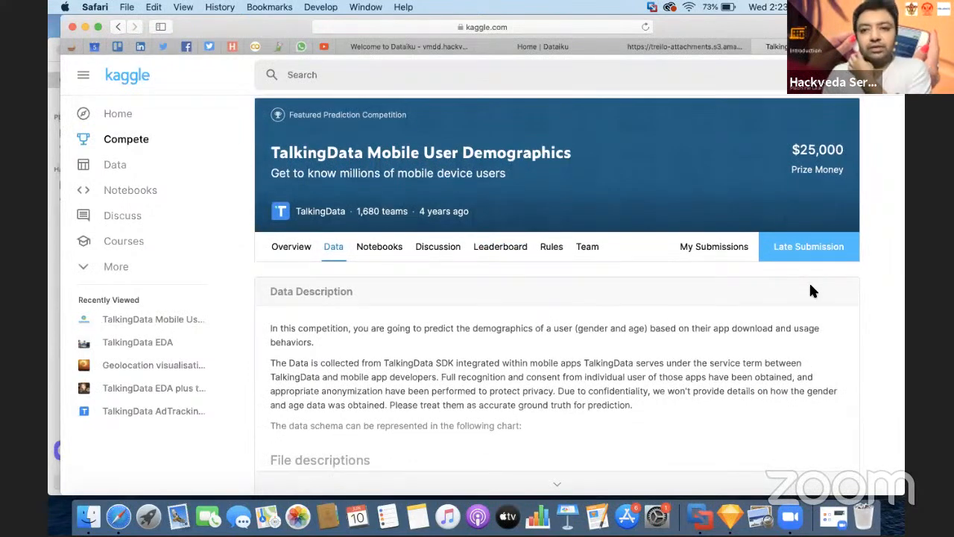
pyautogui.click(701, 47)
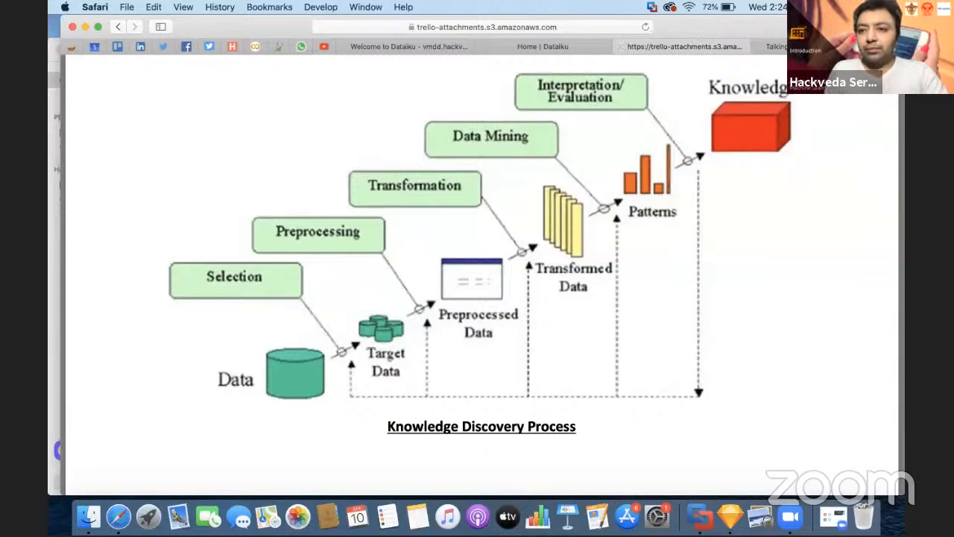
# Step: Return to the Dataiku home page, open the DSS sample projects and show the Use cases category
pyautogui.click(548, 48)
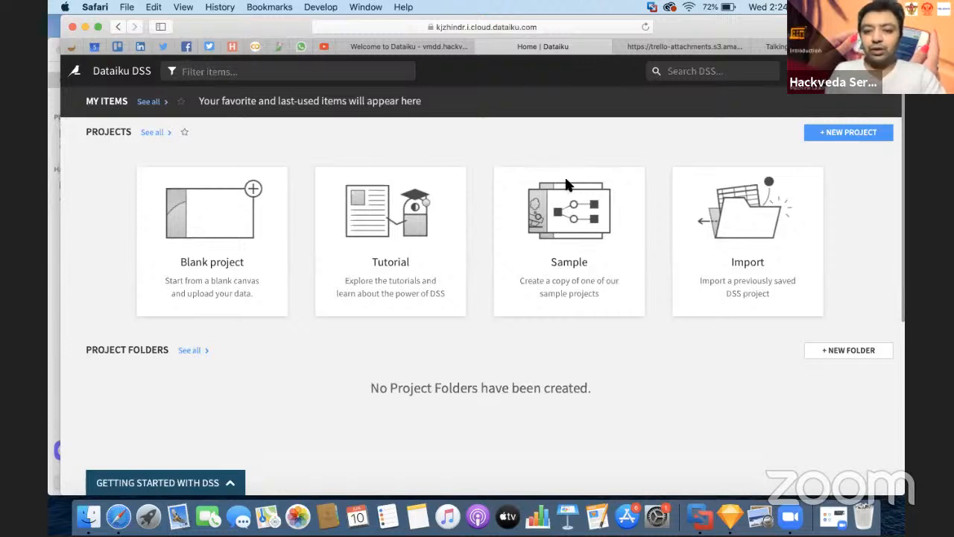
pyautogui.scroll(-3, 571, 367)
pyautogui.scroll(3, 570, 369)
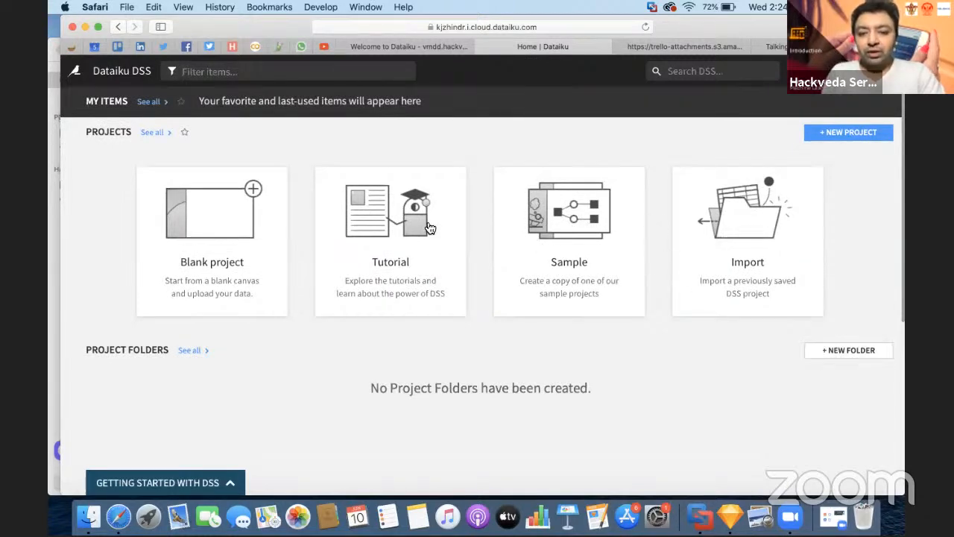
pyautogui.click(566, 212)
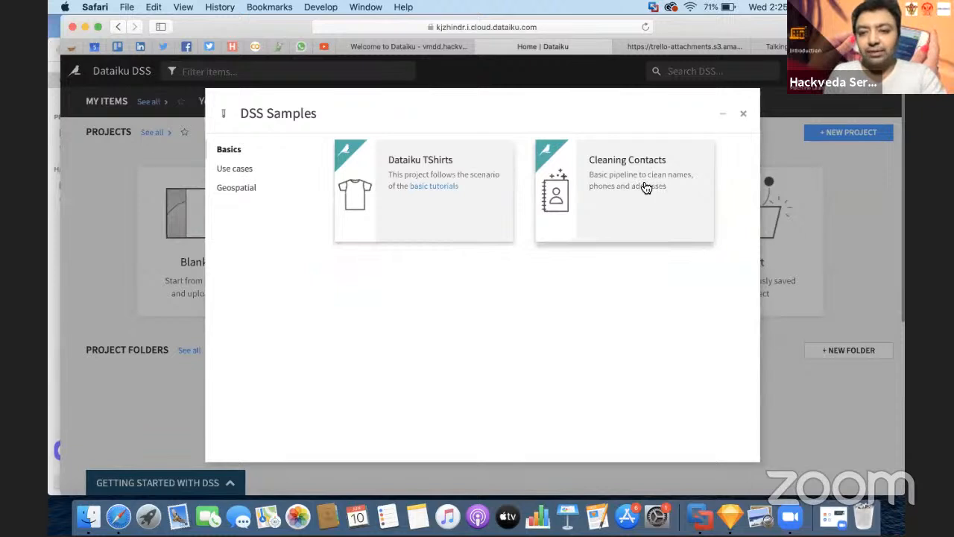
pyautogui.click(239, 174)
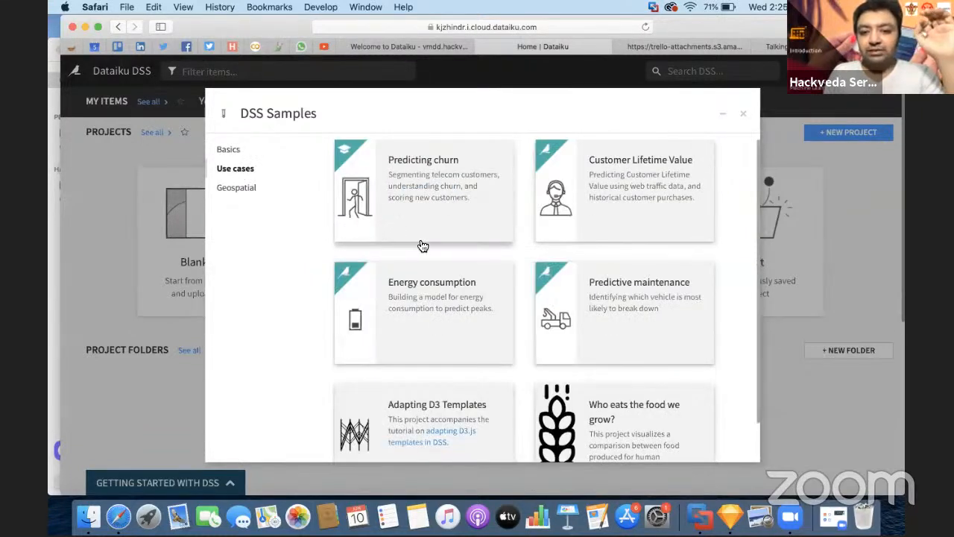
pyautogui.scroll(-1, 503, 242)
pyautogui.scroll(1, 503, 242)
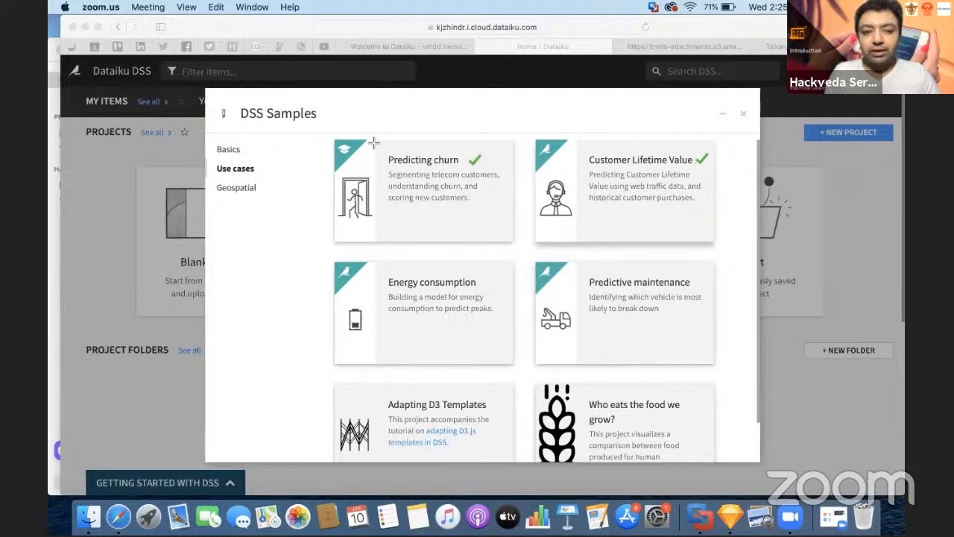
# Step: Outline the Predicting churn and Customer Lifetime Value sample cards together with a red rectangle
pyautogui.moveTo(327, 134)
pyautogui.mouseDown()
pyautogui.moveTo(494, 234)
pyautogui.moveTo(724, 251)
pyautogui.mouseUp()
pyautogui.moveTo(326, 134); pyautogui.dragTo(723, 252)
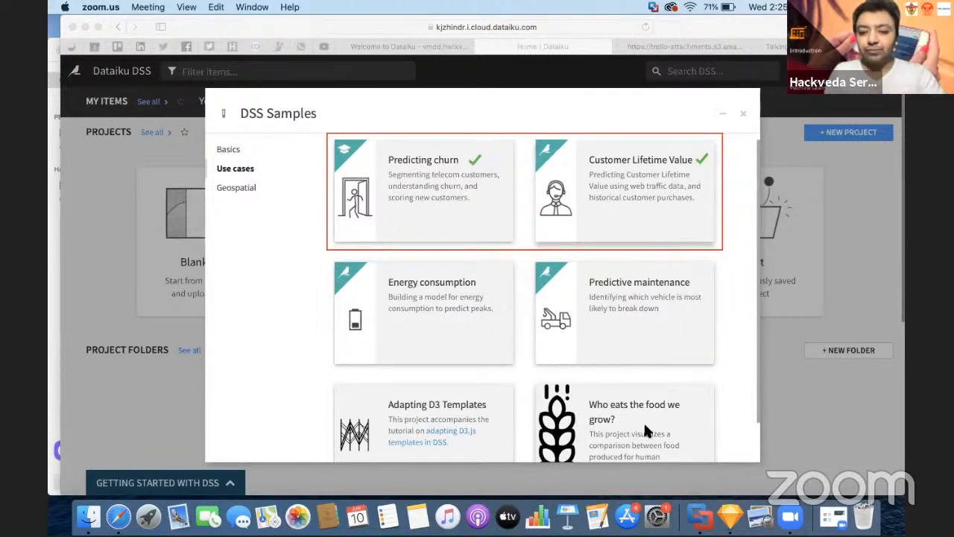
# Step: Clear all drawings, view the Geospatial samples and return to the Use cases category
pyautogui.click(637, 461)
pyautogui.click(637, 481)
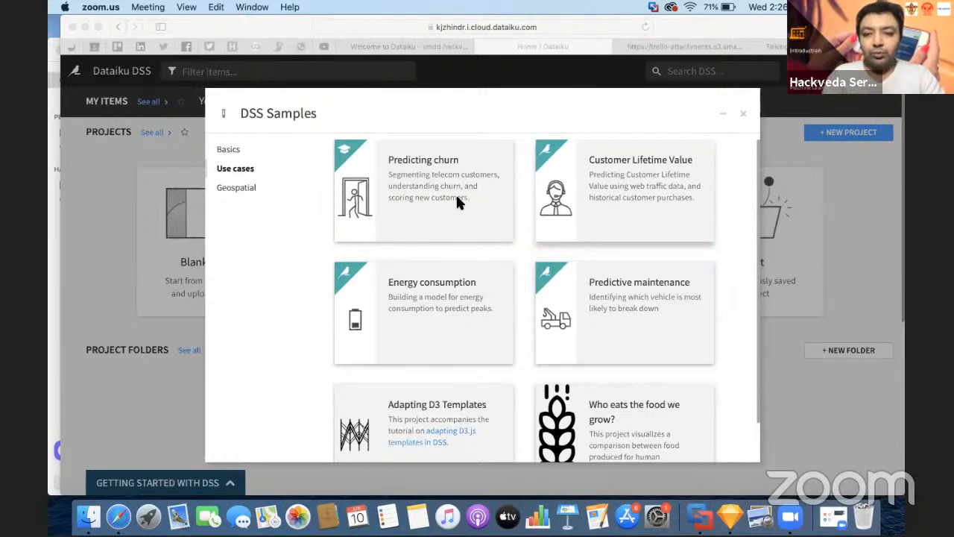
pyautogui.rightClick(247, 206)
pyautogui.click(238, 197)
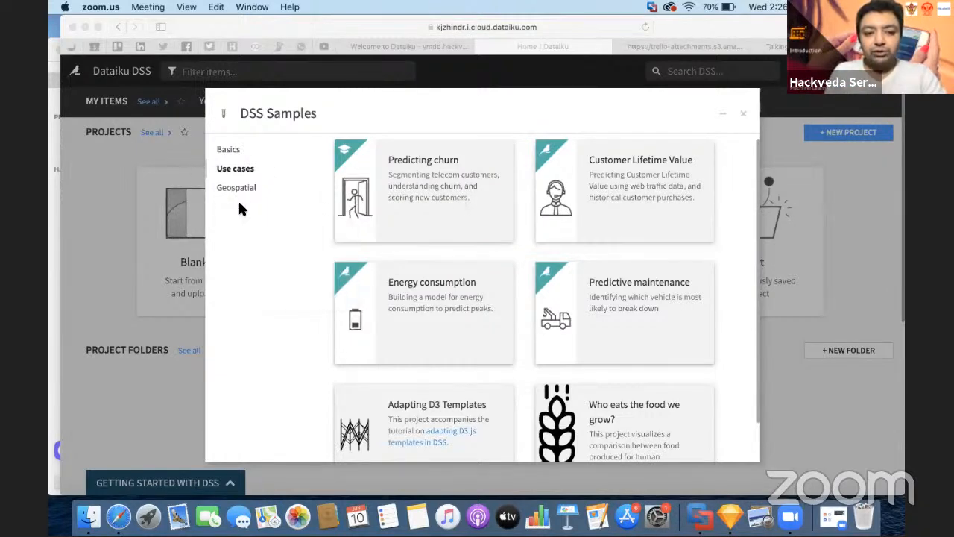
pyautogui.click(234, 192)
pyautogui.click(234, 192)
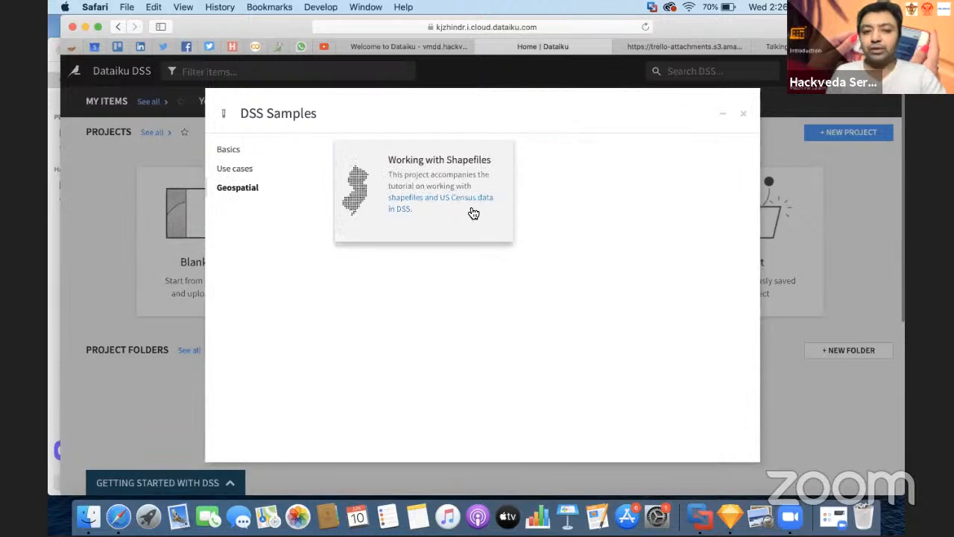
pyautogui.click(235, 170)
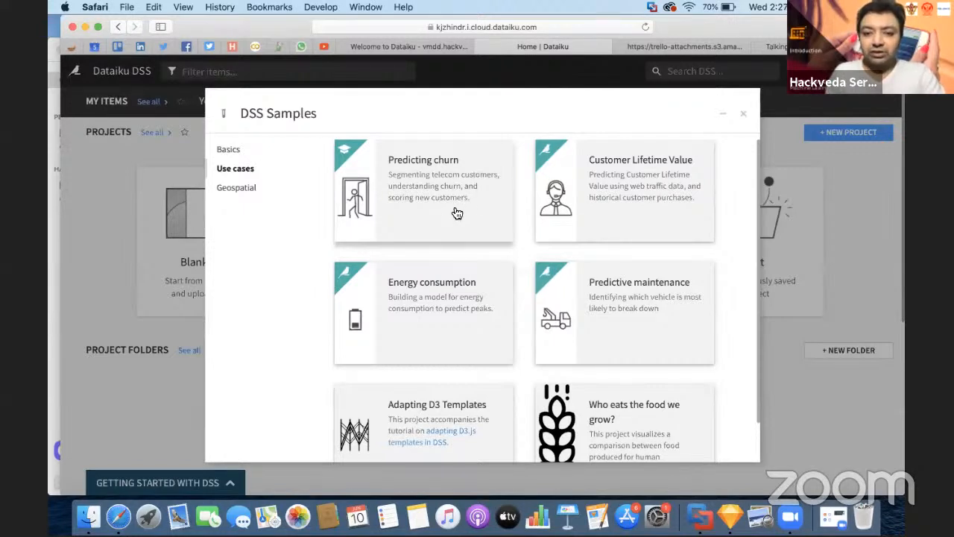
# Step: Create the Predicting churn sample project, open it and dismiss the navigation help
pyautogui.click(457, 214)
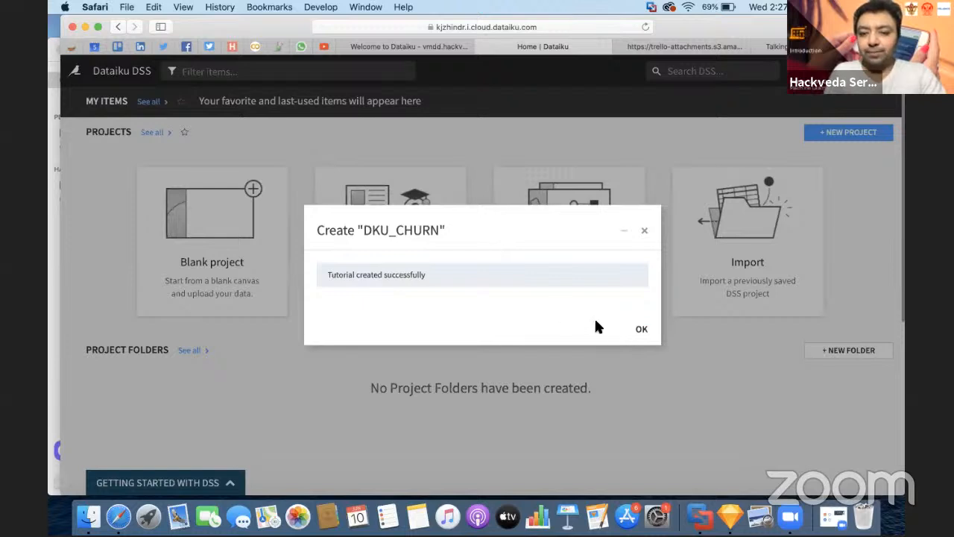
pyautogui.click(643, 331)
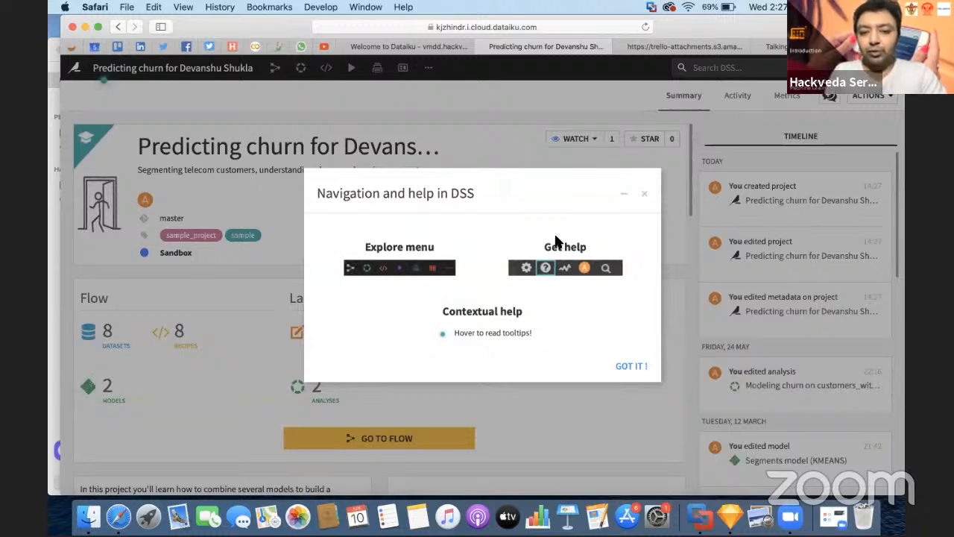
pyautogui.click(646, 196)
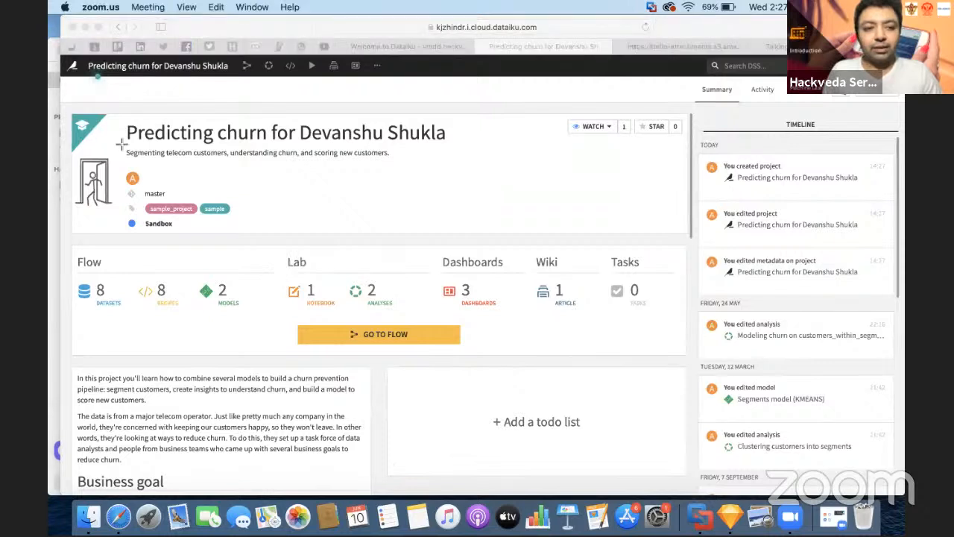
# Step: Outline the project title, description and Flow summary with red rectangles, tick Datasets and Recipes, and box Models
pyautogui.moveTo(121, 120); pyautogui.dragTo(454, 146)
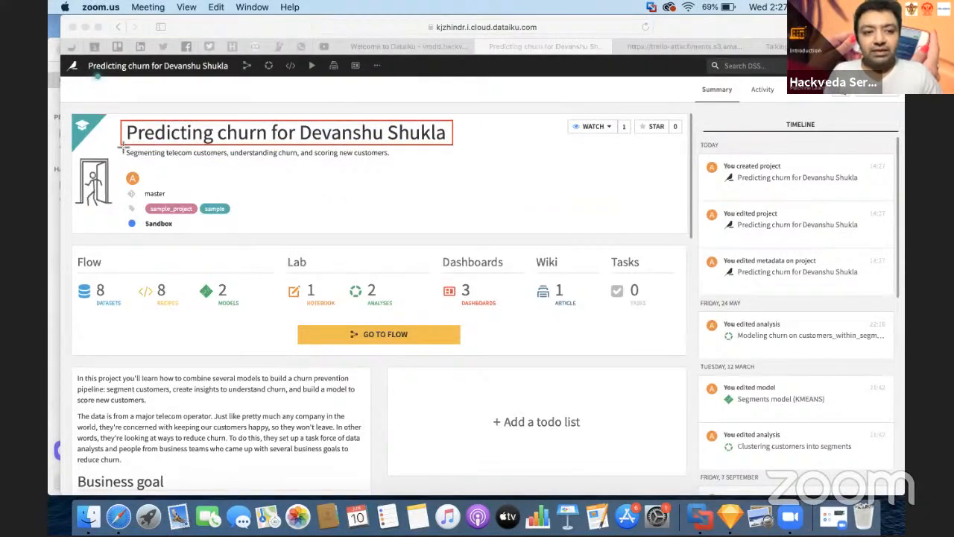
pyautogui.moveTo(120, 146)
pyautogui.mouseDown()
pyautogui.moveTo(135, 161)
pyautogui.moveTo(410, 161)
pyautogui.mouseUp()
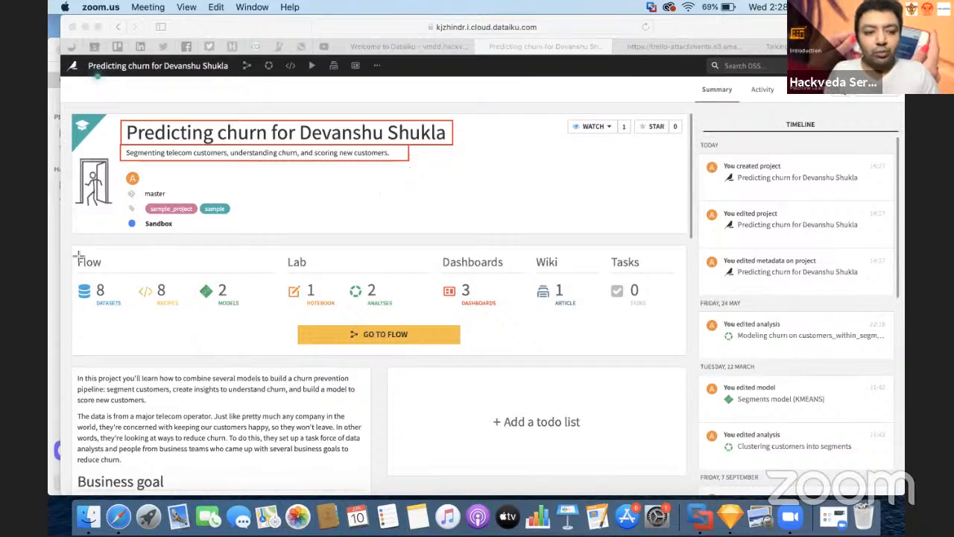
pyautogui.moveTo(74, 252)
pyautogui.mouseDown()
pyautogui.moveTo(74, 289)
pyautogui.moveTo(100, 321)
pyautogui.moveTo(262, 321)
pyautogui.mouseUp()
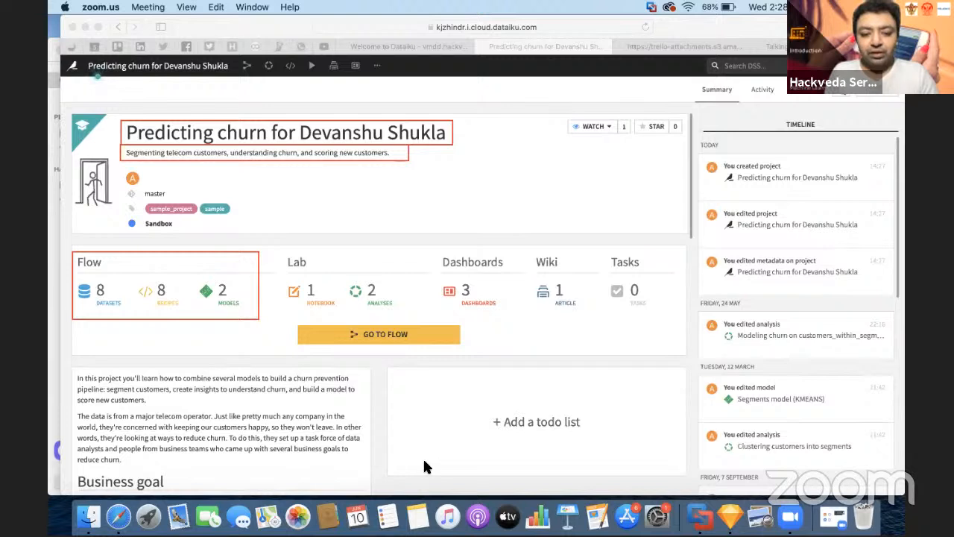
pyautogui.click(111, 287)
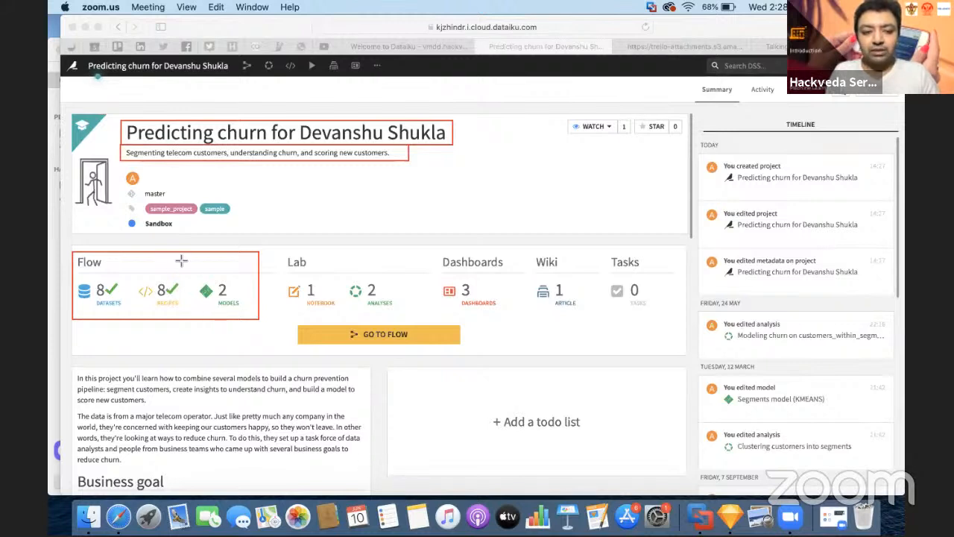
pyautogui.moveTo(196, 275); pyautogui.dragTo(246, 314)
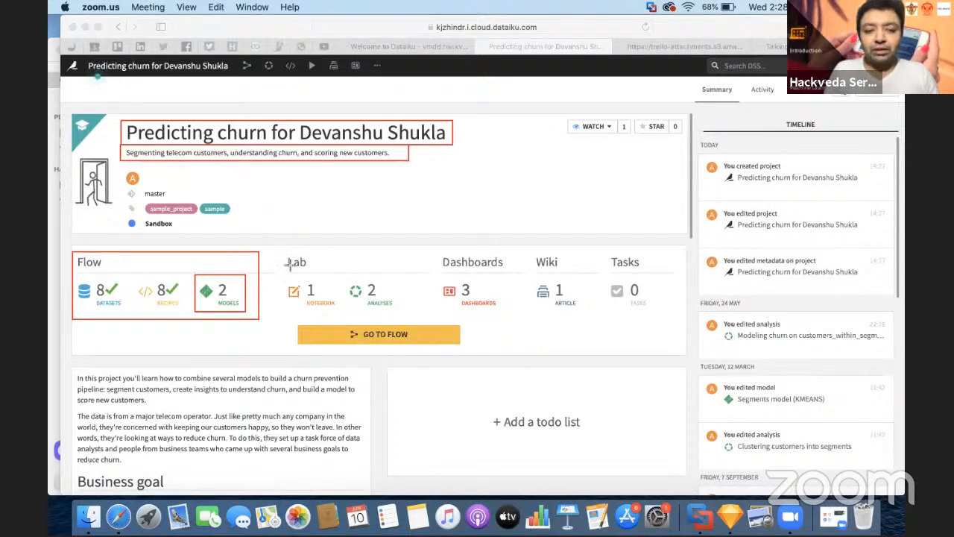
# Step: Outline the Lab summary and the Dashboards, Wiki and Tasks group with red rectangles, and clear all drawings
pyautogui.moveTo(282, 252)
pyautogui.mouseDown()
pyautogui.moveTo(341, 305)
pyautogui.moveTo(407, 317)
pyautogui.mouseUp()
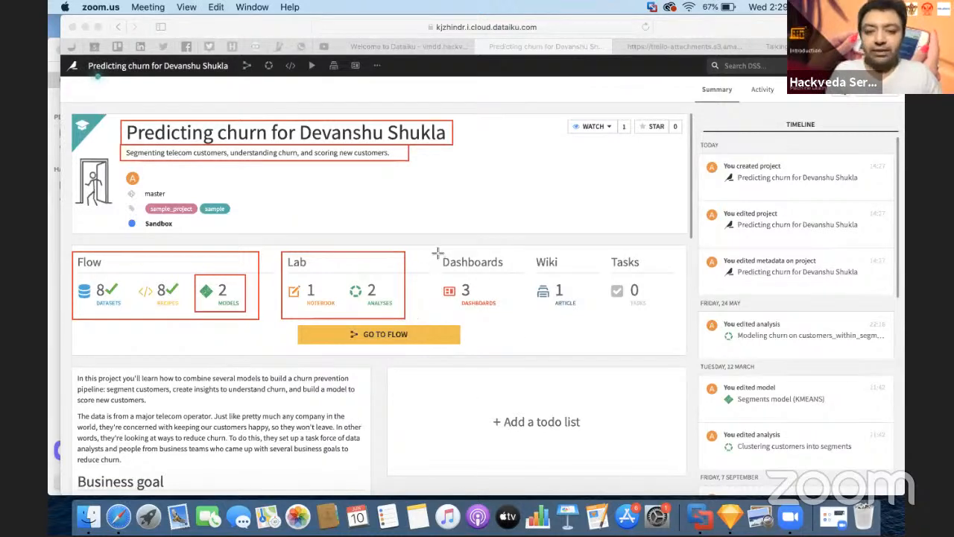
pyautogui.moveTo(438, 254); pyautogui.dragTo(476, 296)
pyautogui.moveTo(530, 317); pyautogui.dragTo(665, 320)
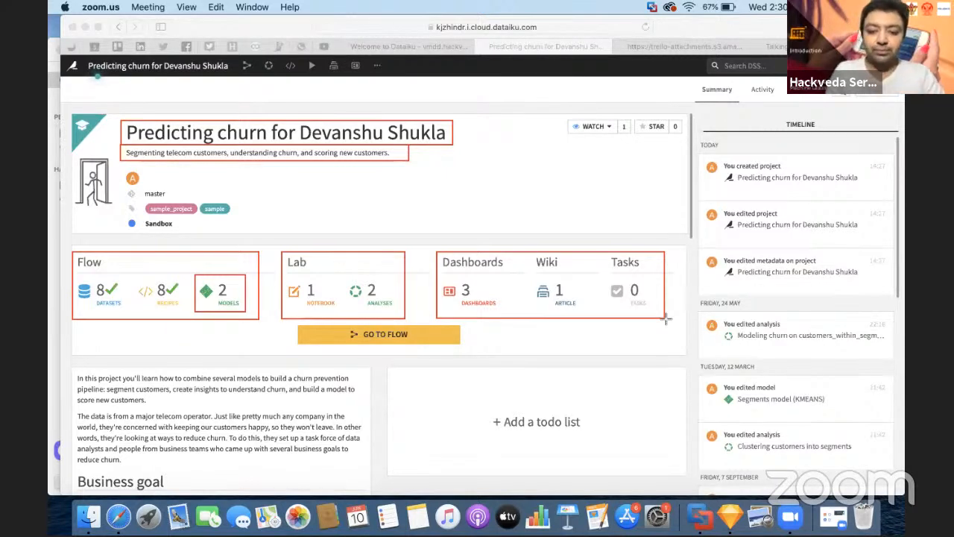
pyautogui.click(634, 452)
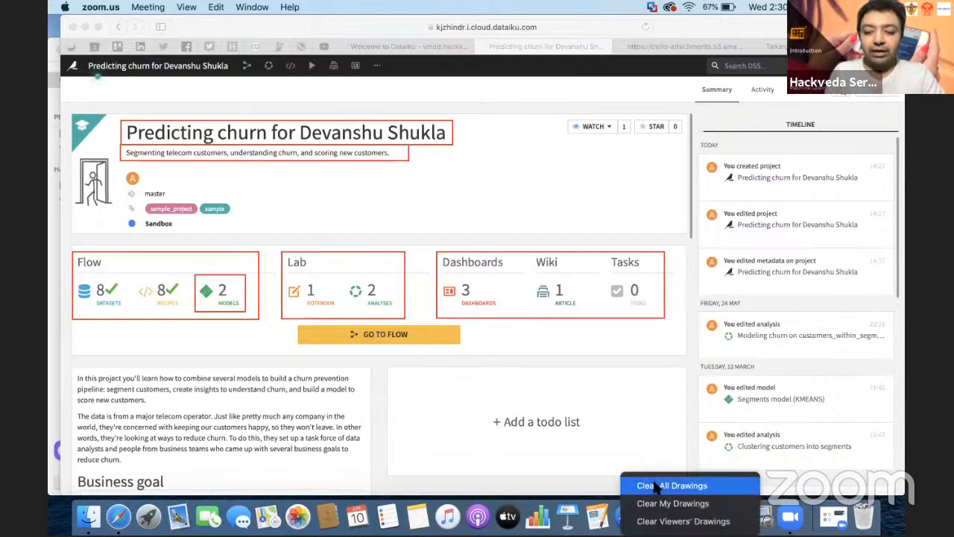
pyautogui.click(656, 486)
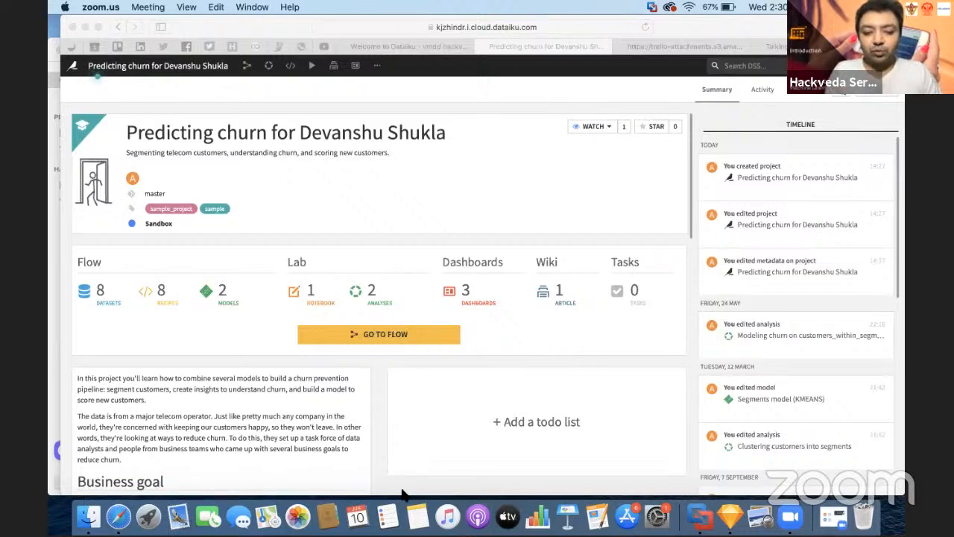
# Step: Outline the Go to Flow control in red, open the project's flow and clear all drawings
pyautogui.moveTo(291, 317)
pyautogui.mouseDown()
pyautogui.moveTo(357, 347)
pyautogui.moveTo(469, 354)
pyautogui.mouseUp()
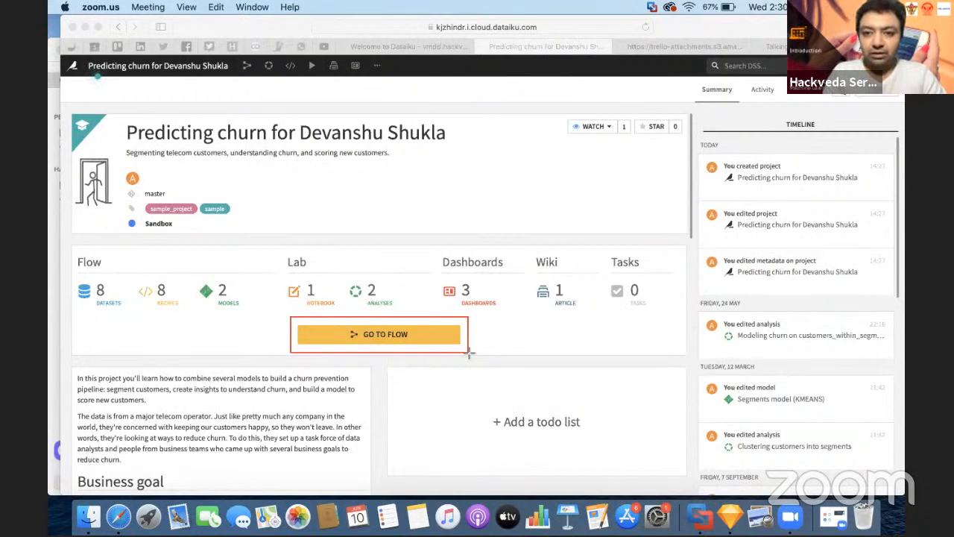
pyautogui.click(406, 339)
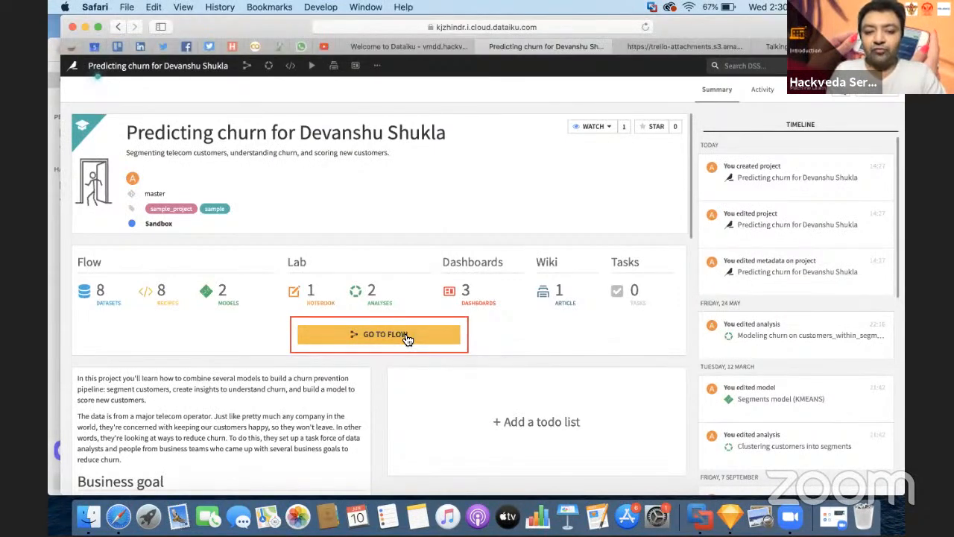
pyautogui.click(407, 339)
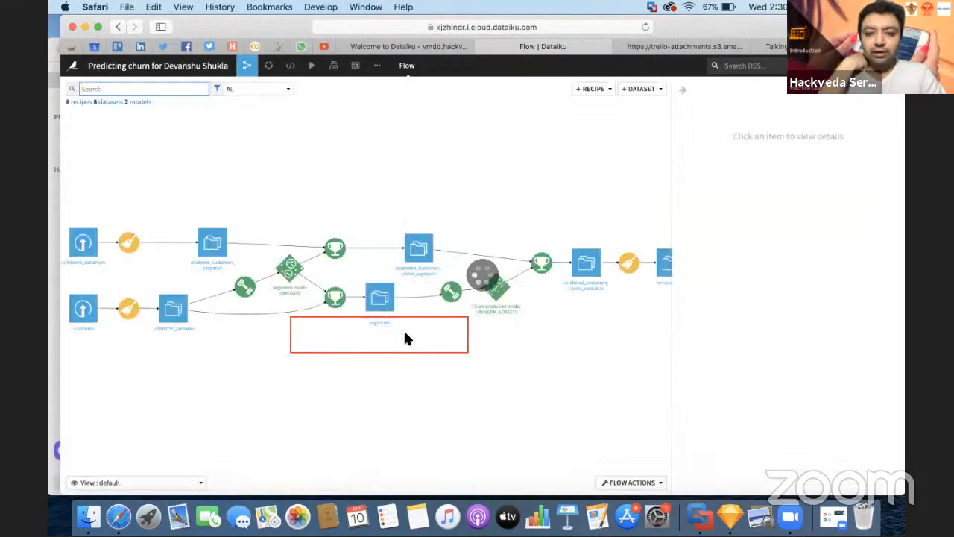
pyautogui.click(646, 480)
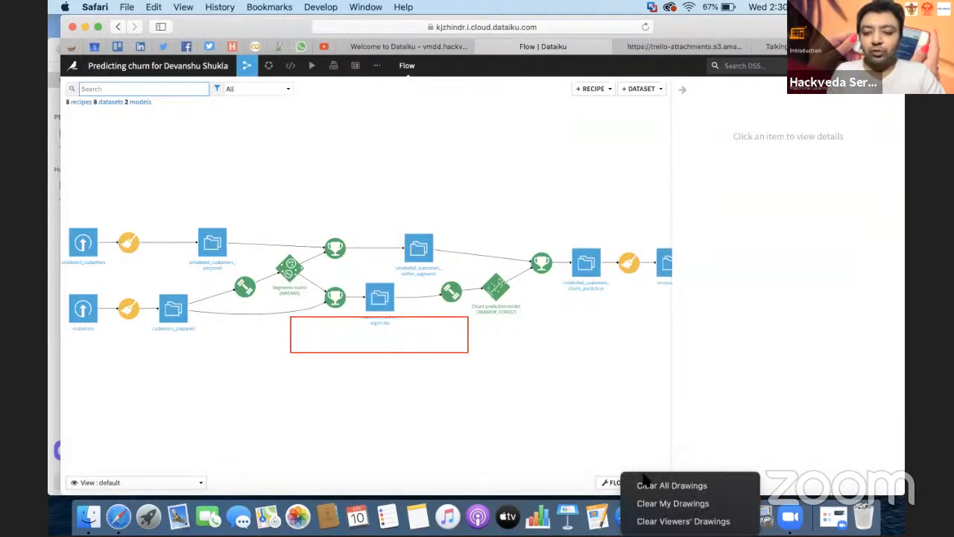
pyautogui.click(641, 485)
# Step: Examine the churn flow as a whole and close up, from the customer datasets through the KMEANS segments model
pyautogui.scroll(-3, 345, 372)
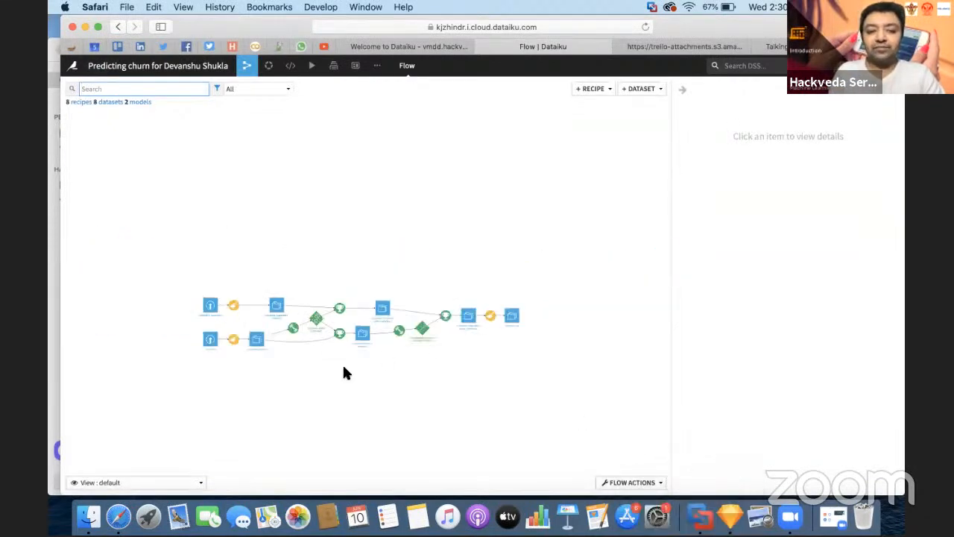
pyautogui.scroll(5, 344, 369)
pyautogui.scroll(-5, 344, 369)
pyautogui.scroll(4, 344, 369)
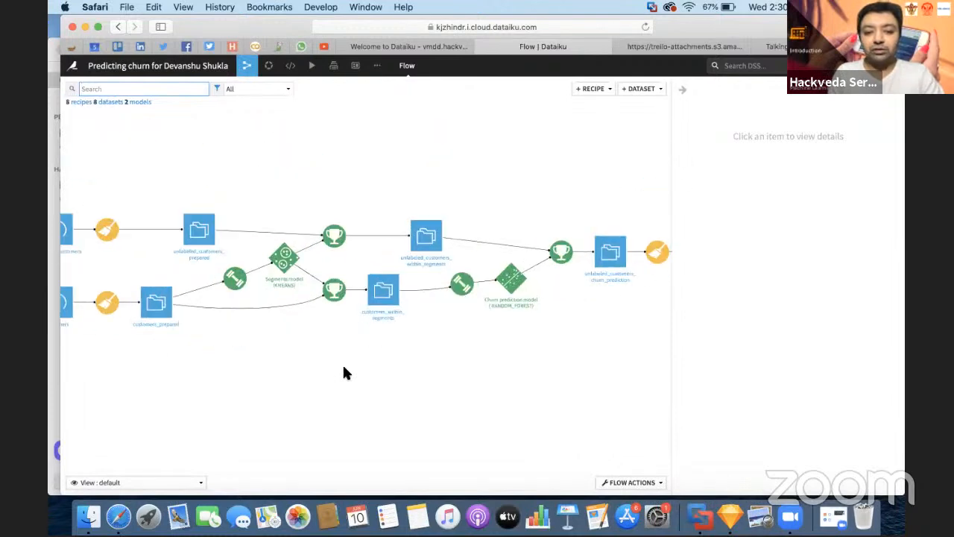
pyautogui.scroll(-3, 344, 373)
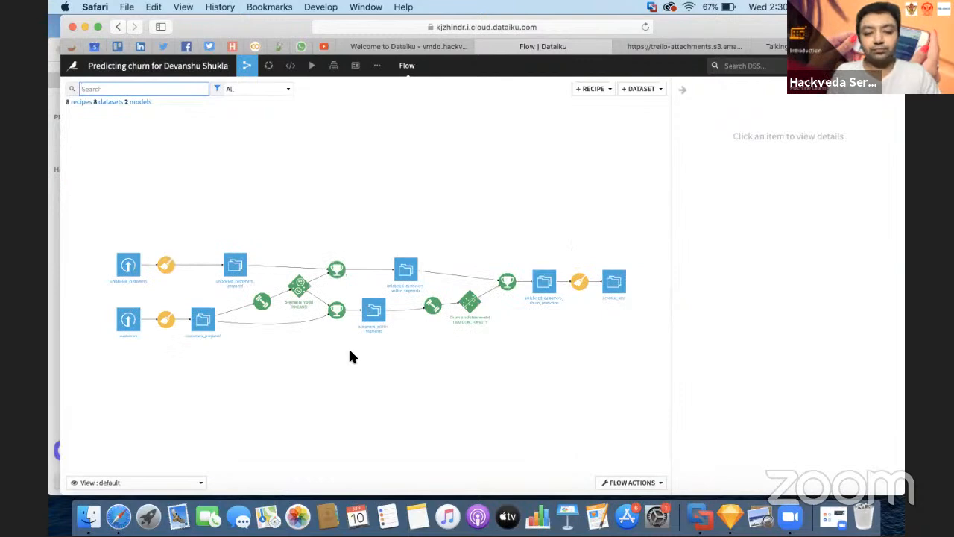
pyautogui.moveTo(350, 352); pyautogui.dragTo(544, 317)
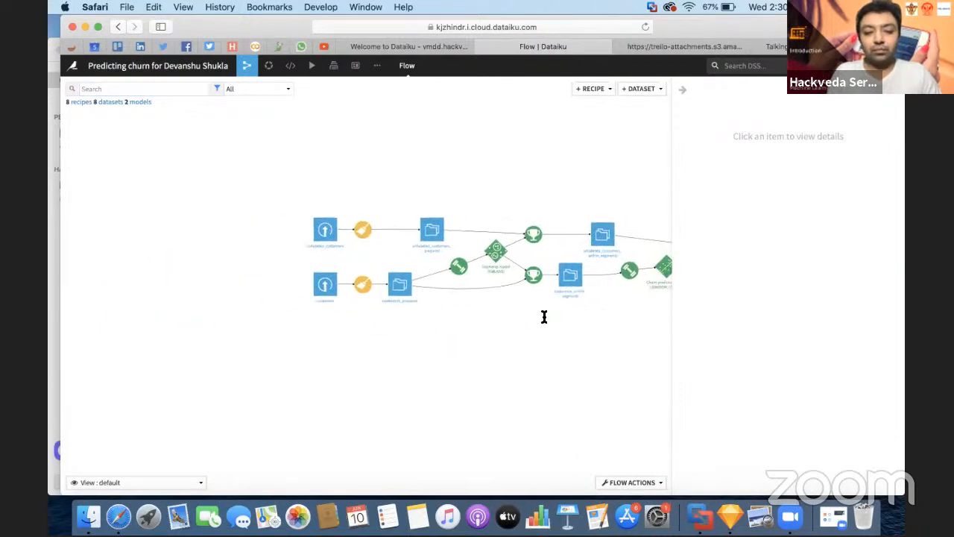
pyautogui.scroll(3, 543, 315)
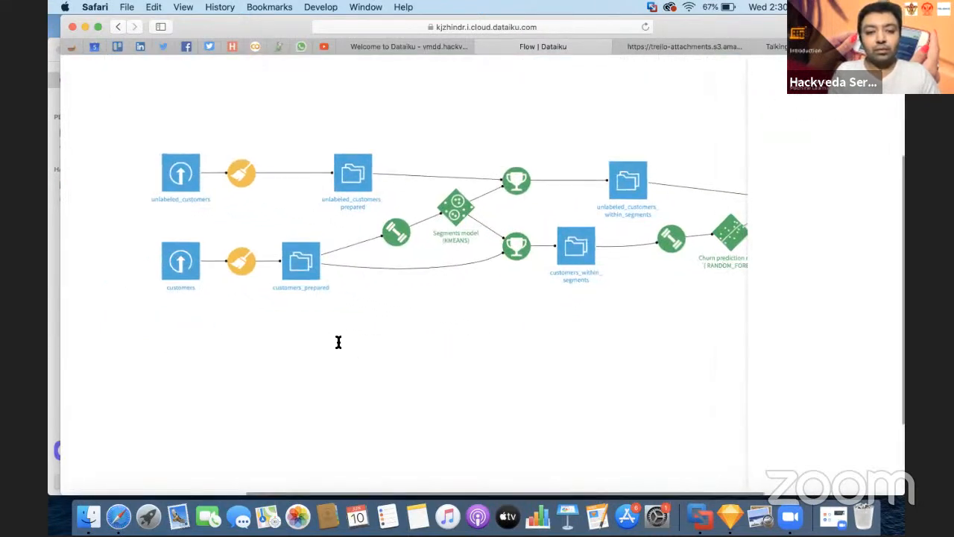
pyautogui.moveTo(339, 342); pyautogui.dragTo(403, 341)
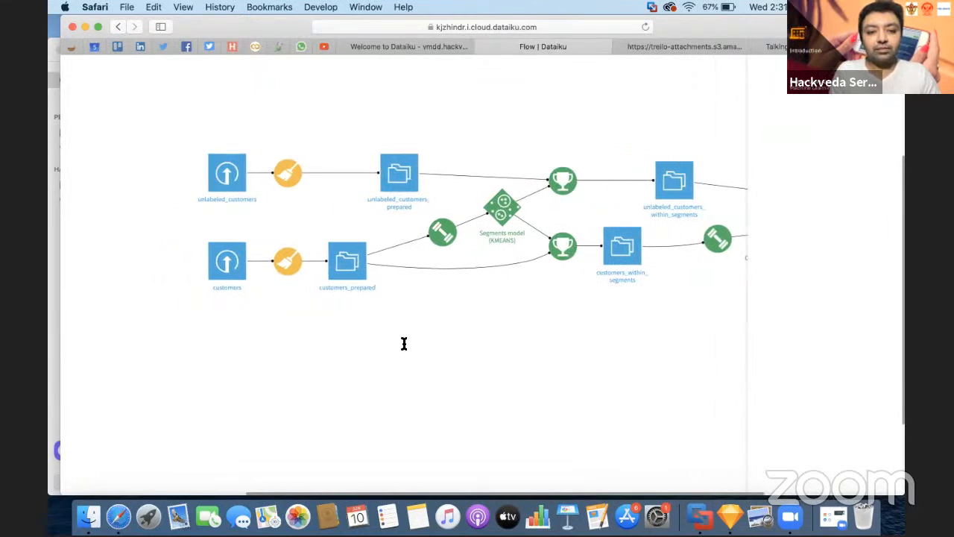
pyautogui.scroll(3, 403, 342)
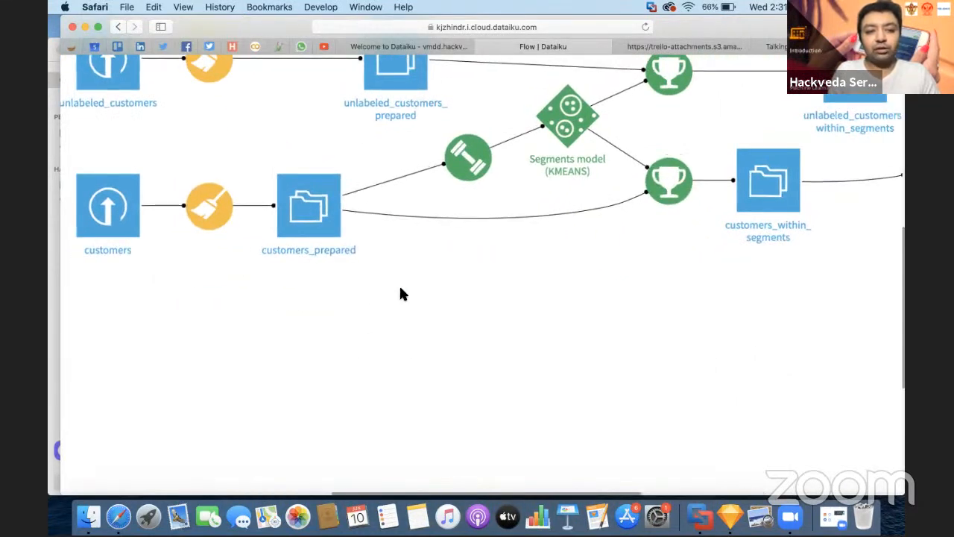
pyautogui.scroll(1, 425, 335)
pyautogui.scroll(1, 455, 388)
pyautogui.scroll(2, 422, 373)
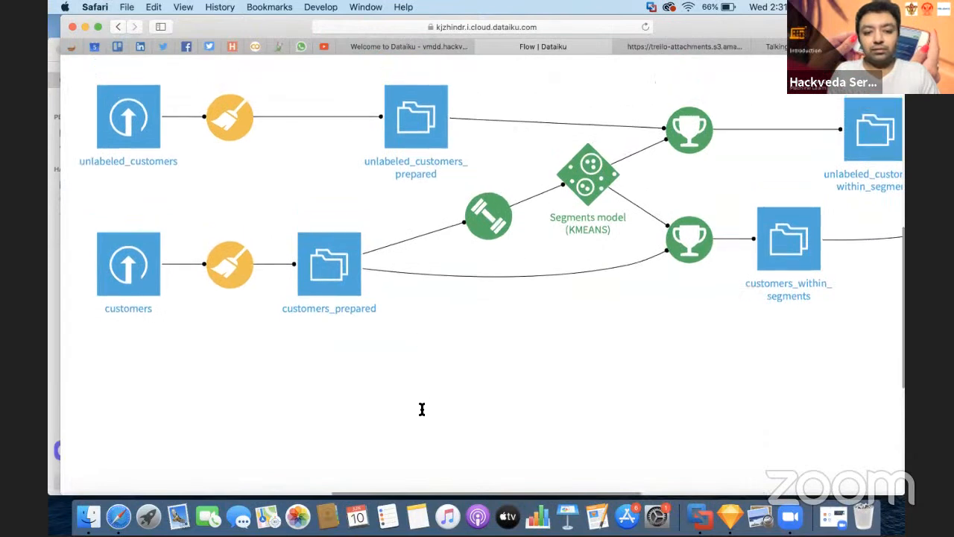
pyautogui.scroll(1, 413, 373)
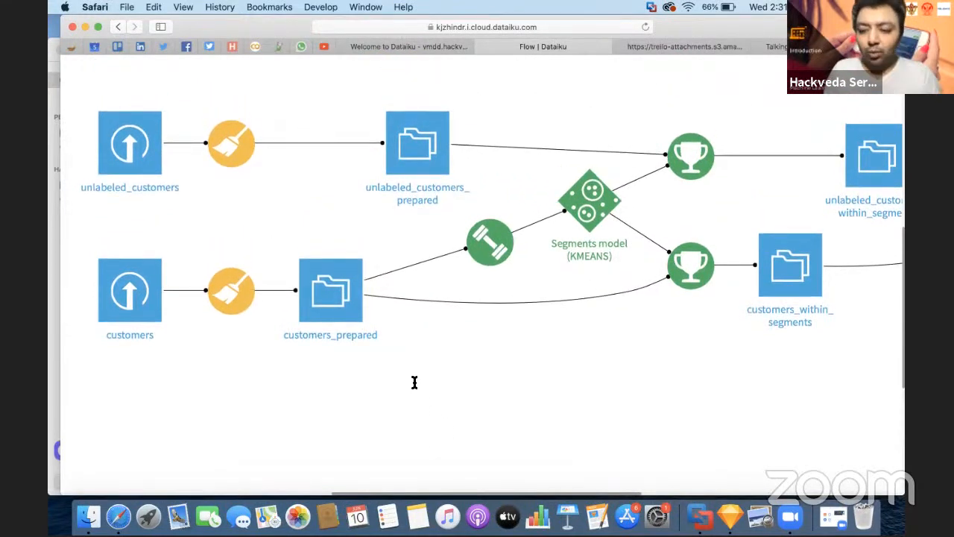
pyautogui.scroll(3, 415, 382)
pyautogui.scroll(-5, 414, 383)
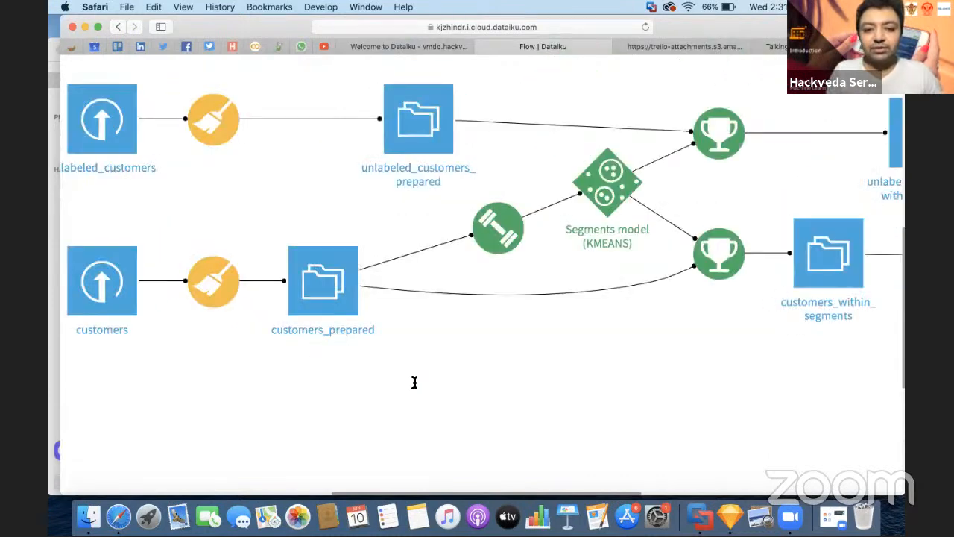
pyautogui.scroll(3, 414, 383)
pyautogui.scroll(2, 415, 382)
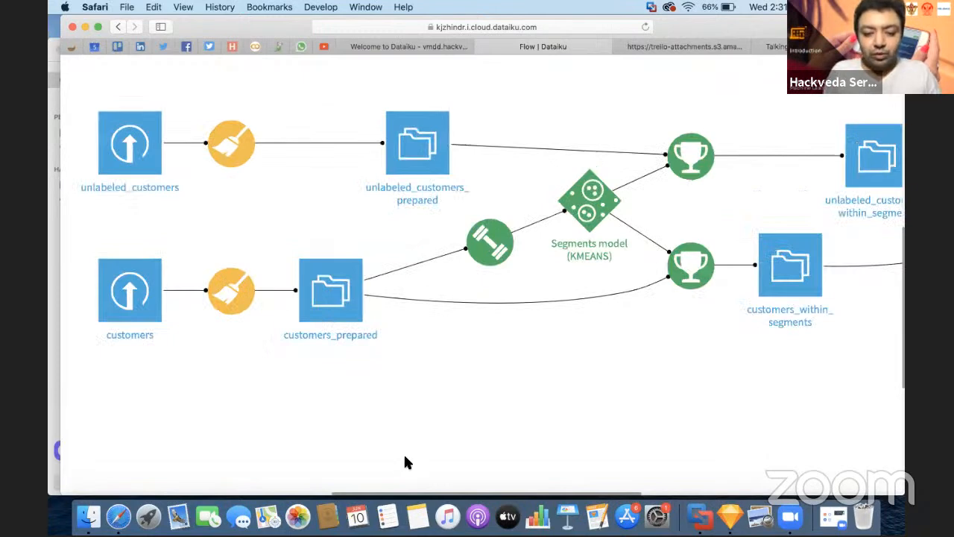
# Step: Circle the unlabeled_customers dataset with a freehand red line
pyautogui.click(347, 489)
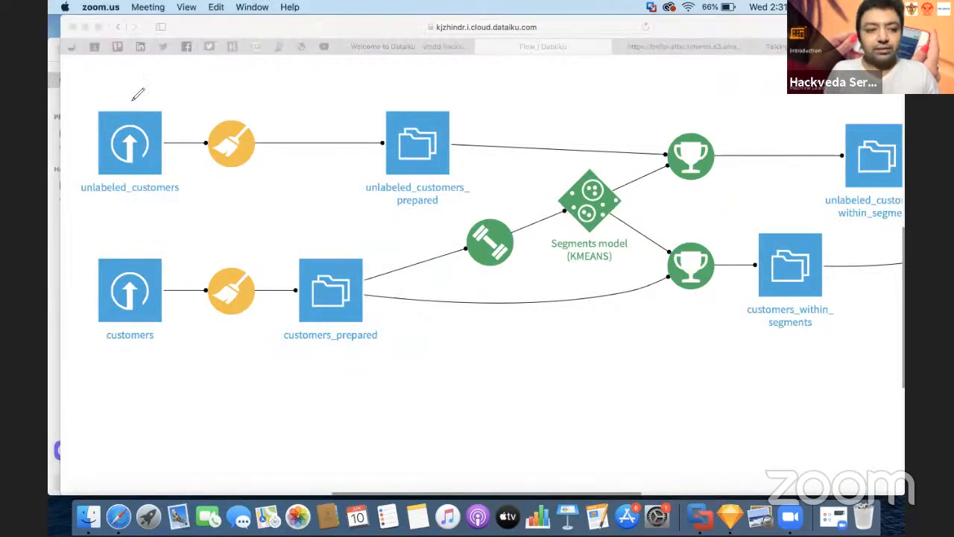
pyautogui.moveTo(125, 95)
pyautogui.mouseDown()
pyautogui.moveTo(90, 95)
pyautogui.moveTo(73, 184)
pyautogui.moveTo(140, 210)
pyautogui.moveTo(195, 153)
pyautogui.moveTo(173, 99)
pyautogui.moveTo(125, 95)
pyautogui.mouseUp()
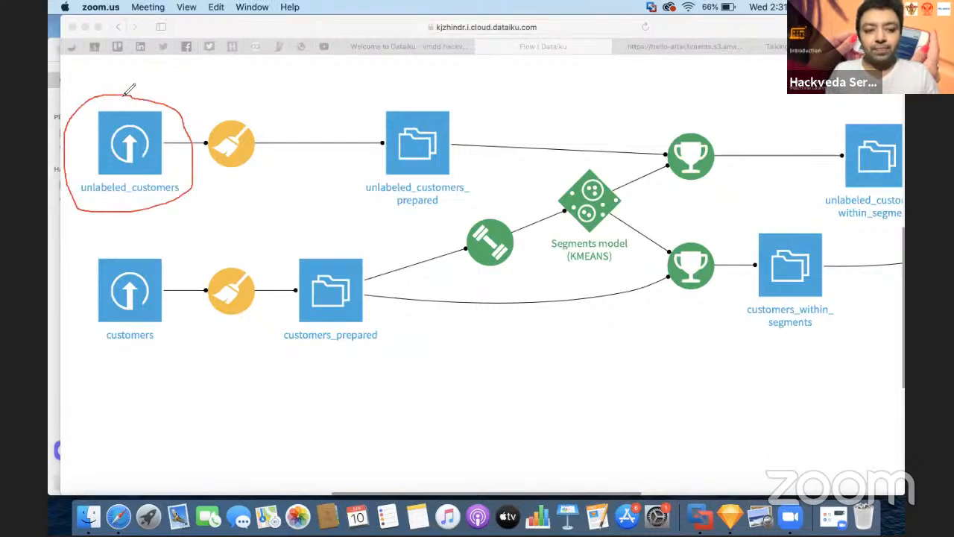
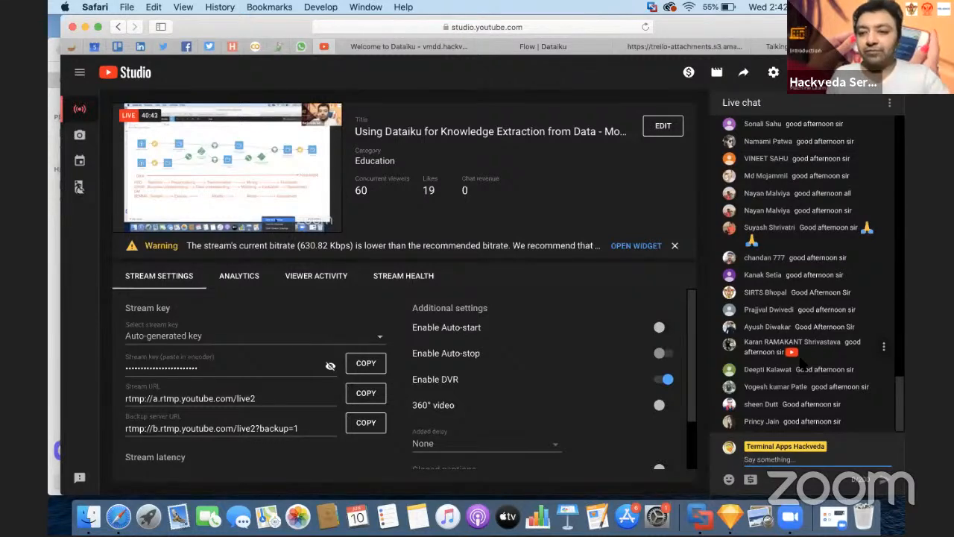
# Step: Look back through the earlier viewer messages in the YouTube Studio live chat
pyautogui.scroll(3, 806, 298)
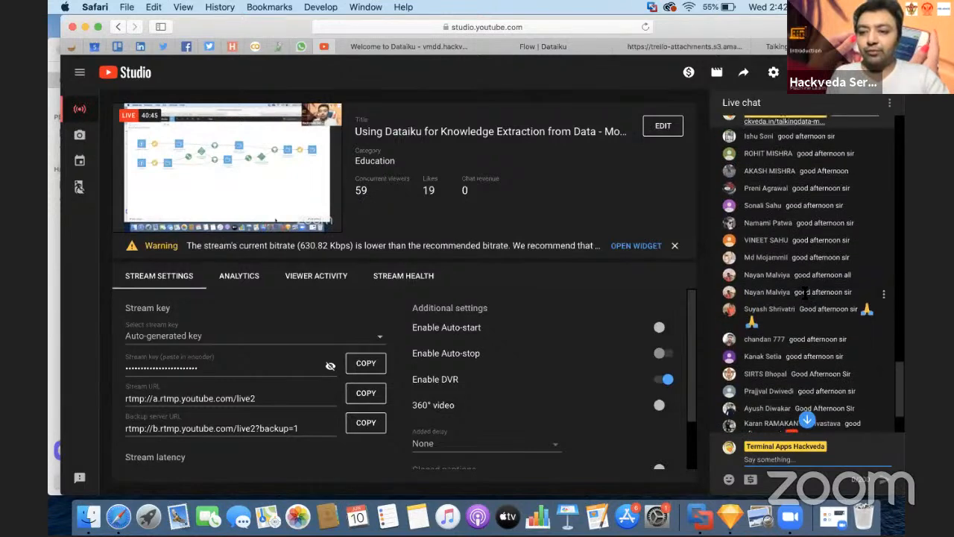
# Step: Post the question "Is it clear everyone ?" in the stream's live chat
pyautogui.scroll(-3, 806, 294)
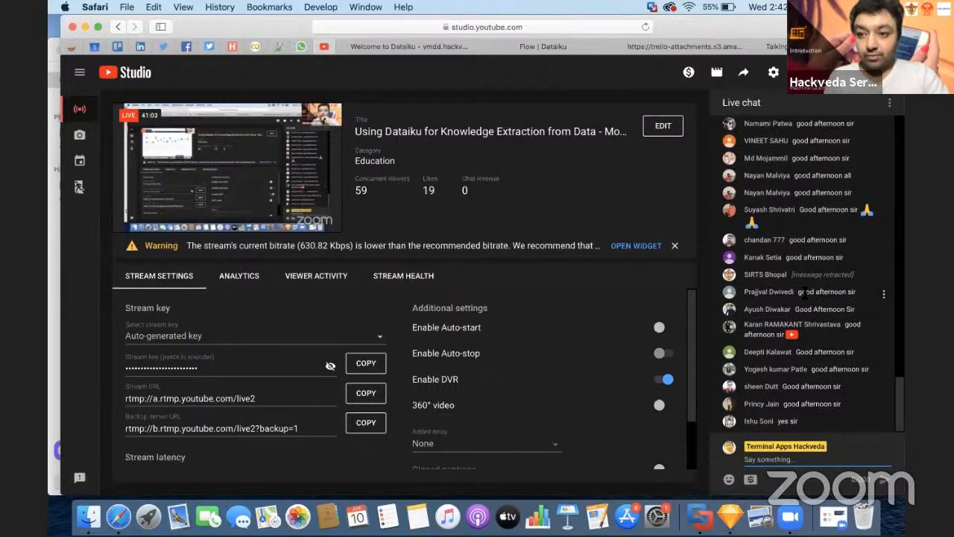
pyautogui.write('Is it clear')
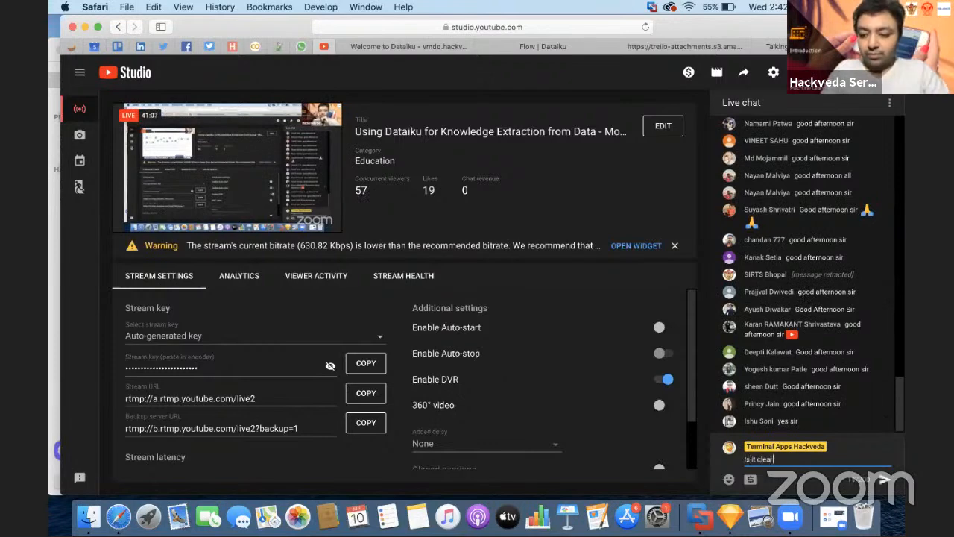
pyautogui.write(' everyone ')
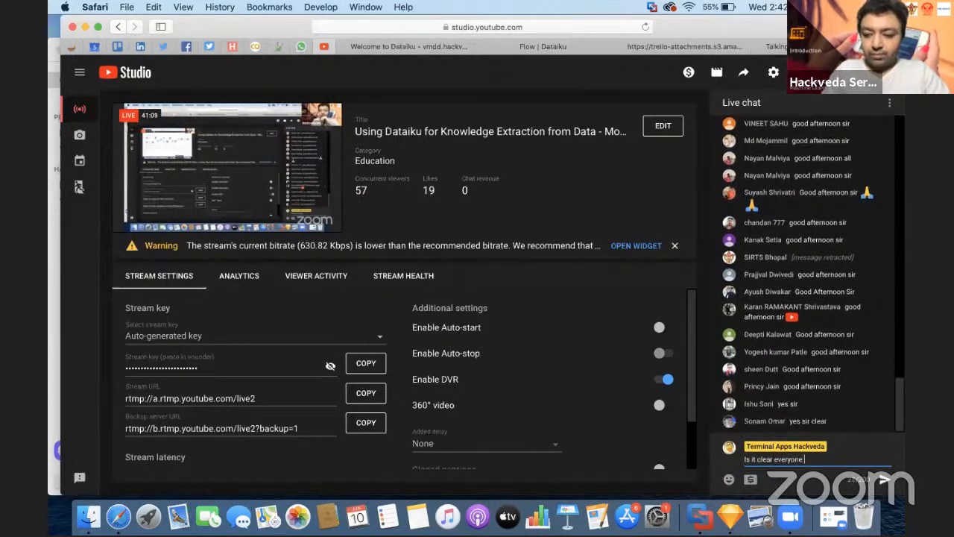
pyautogui.write('?')
pyautogui.press('Return')
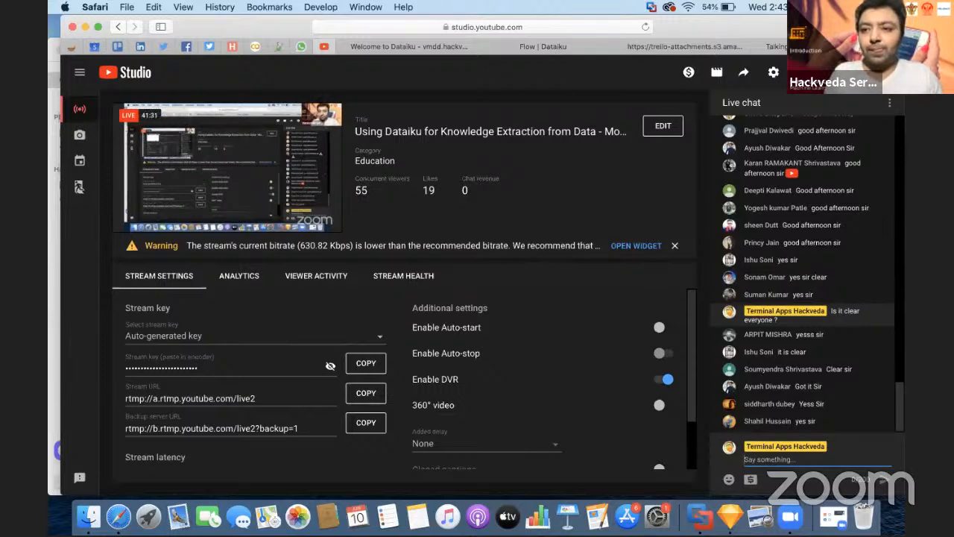
# Step: Return to the churn project's flow in Dataiku, detach it into its own browser window and close that window
pyautogui.click(775, 47)
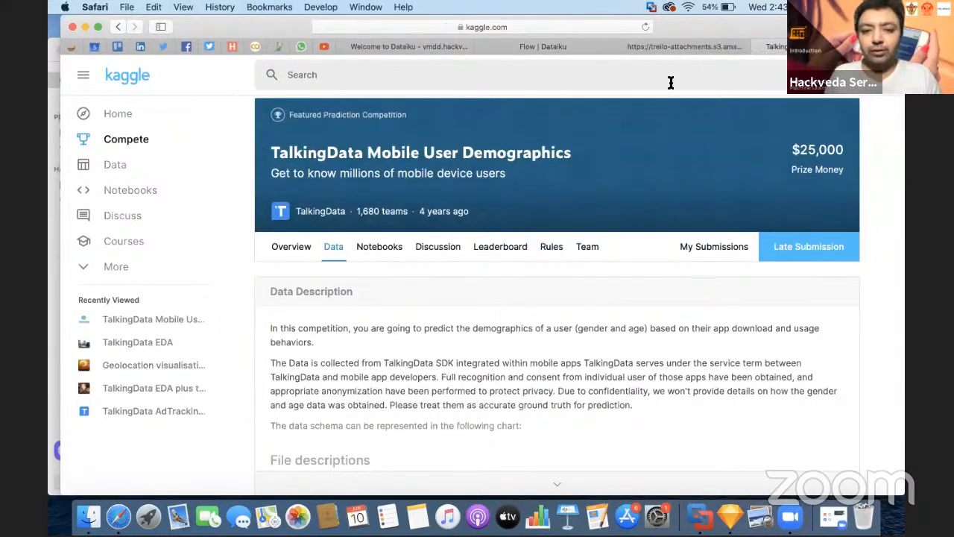
pyautogui.click(548, 47)
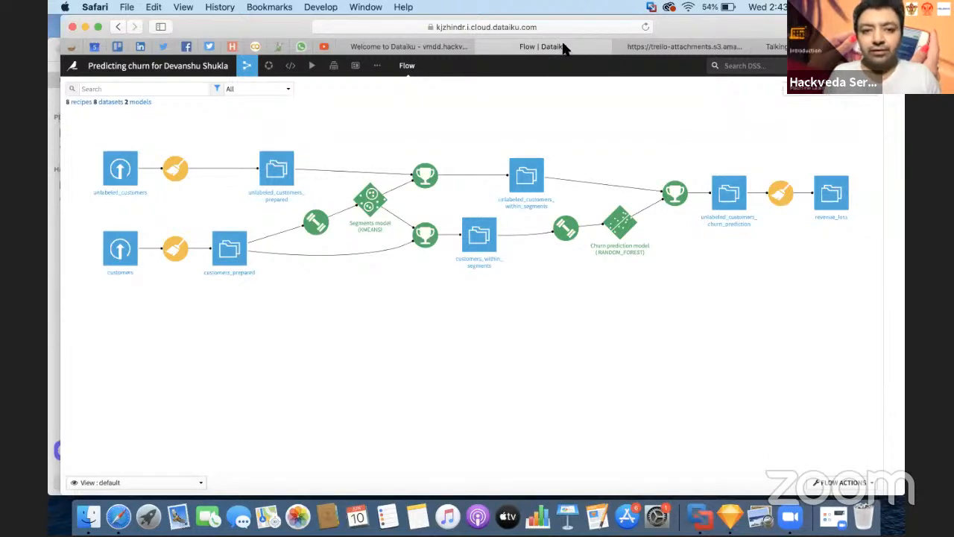
pyautogui.moveTo(541, 48); pyautogui.dragTo(488, 52)
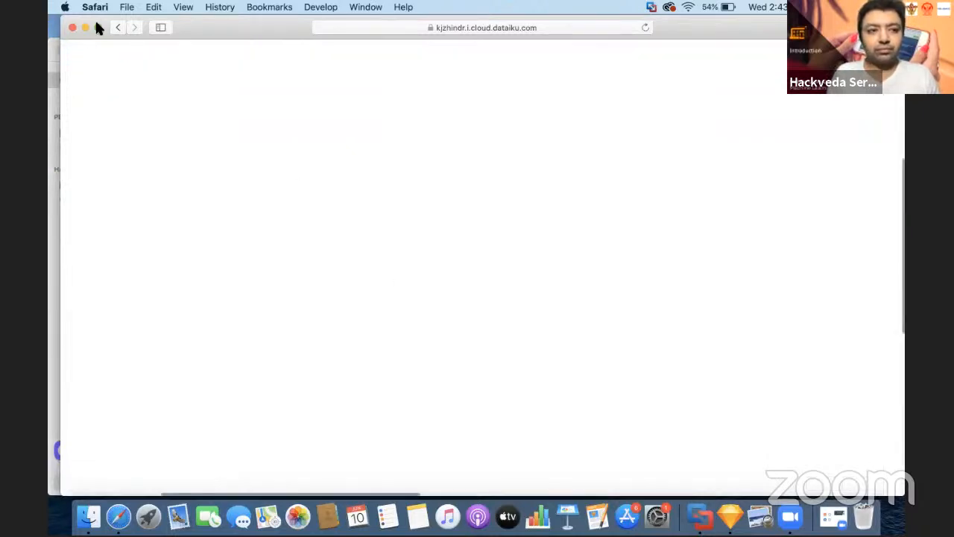
pyautogui.click(72, 27)
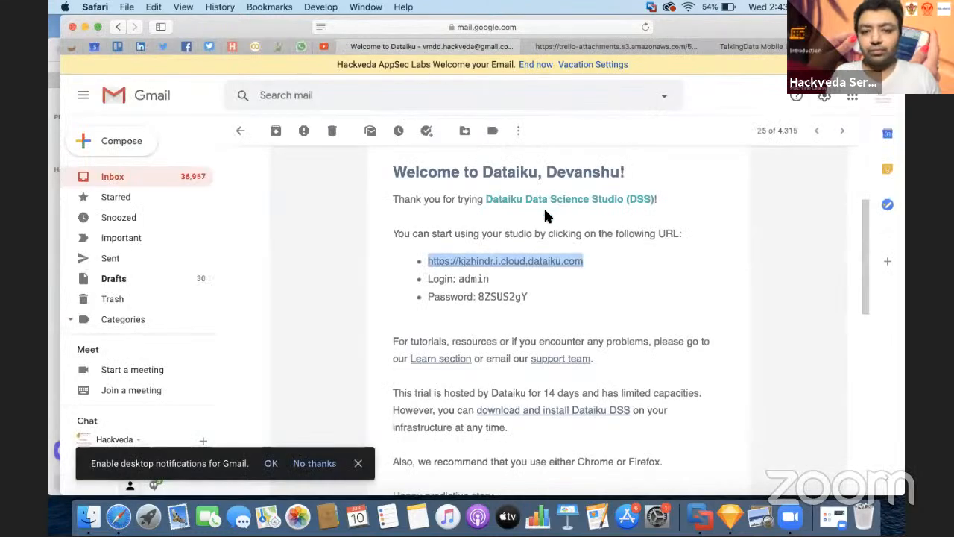
# Step: Open the Dataiku studio link from the welcome e-mail in a new tab and look over the home page
pyautogui.rightClick(530, 268)
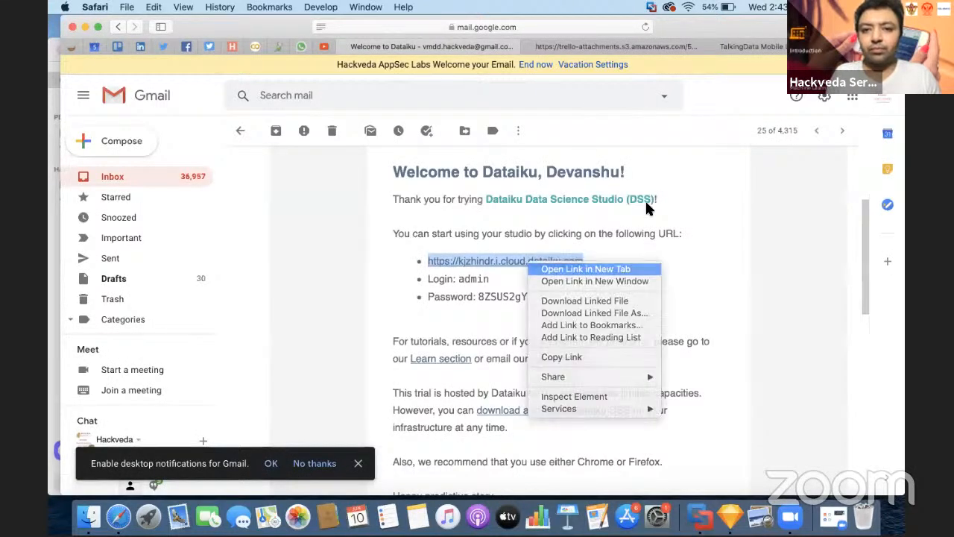
pyautogui.click(551, 269)
pyautogui.click(546, 47)
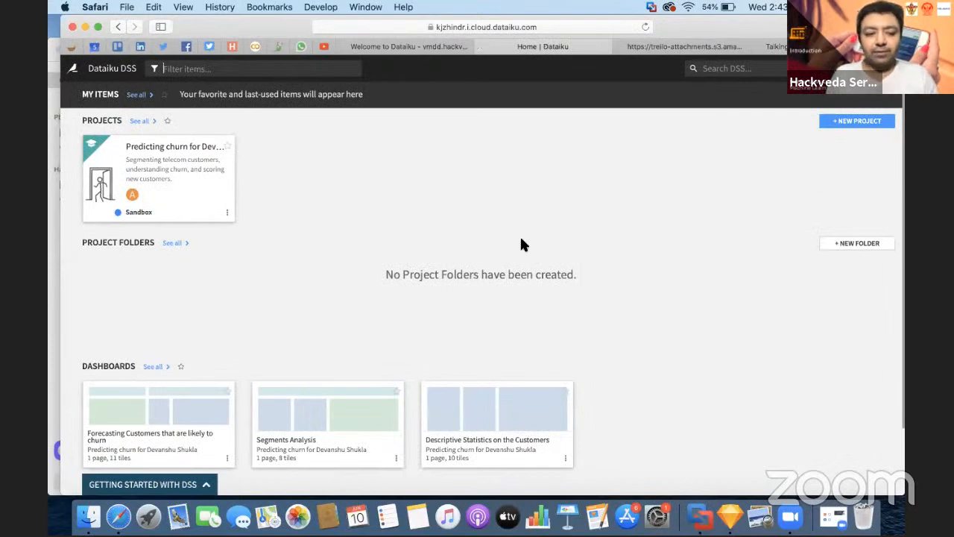
pyautogui.scroll(-2, 521, 240)
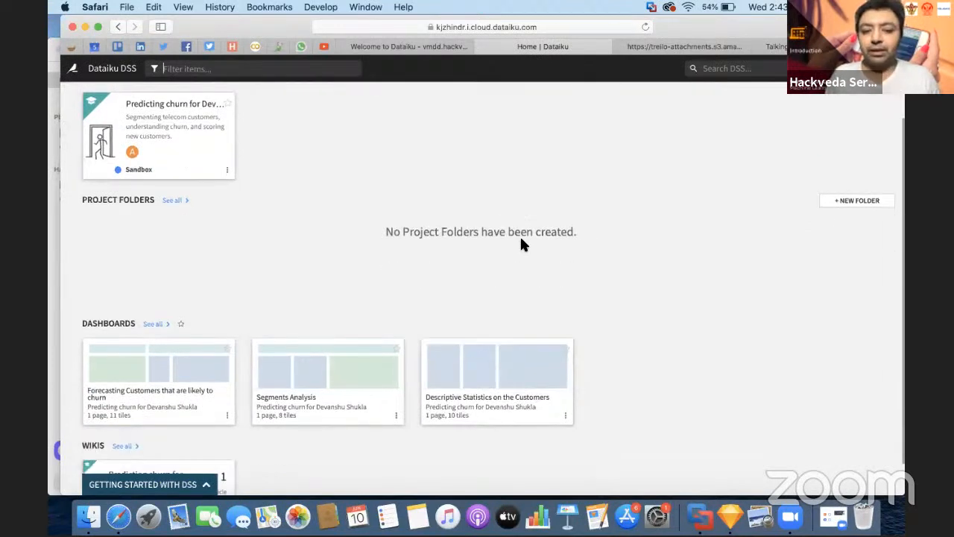
pyautogui.scroll(2, 521, 243)
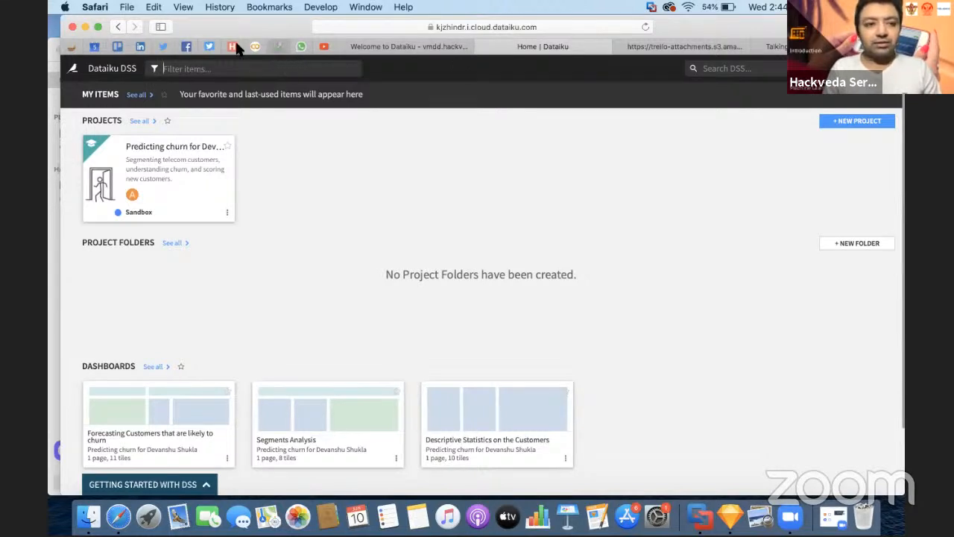
# Step: Start downloading talkingdata-mobile-user-demographics.zip from the Trello card's telecom dataset comment and stop the download
pyautogui.click(117, 48)
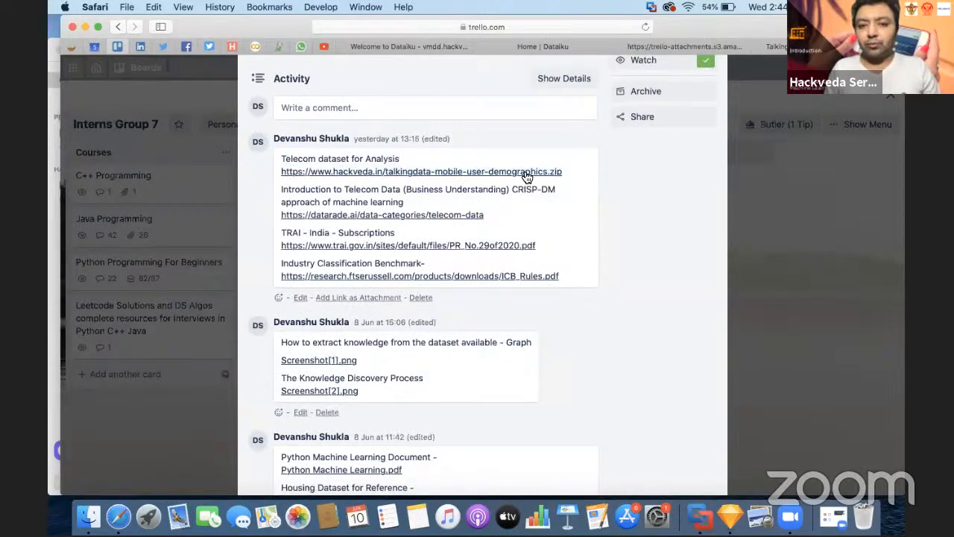
pyautogui.click(527, 173)
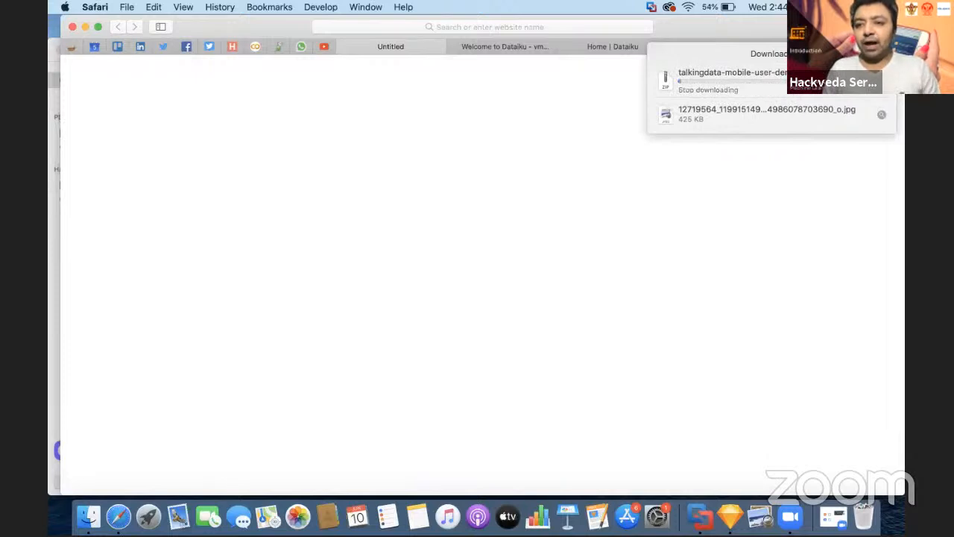
pyautogui.click(882, 79)
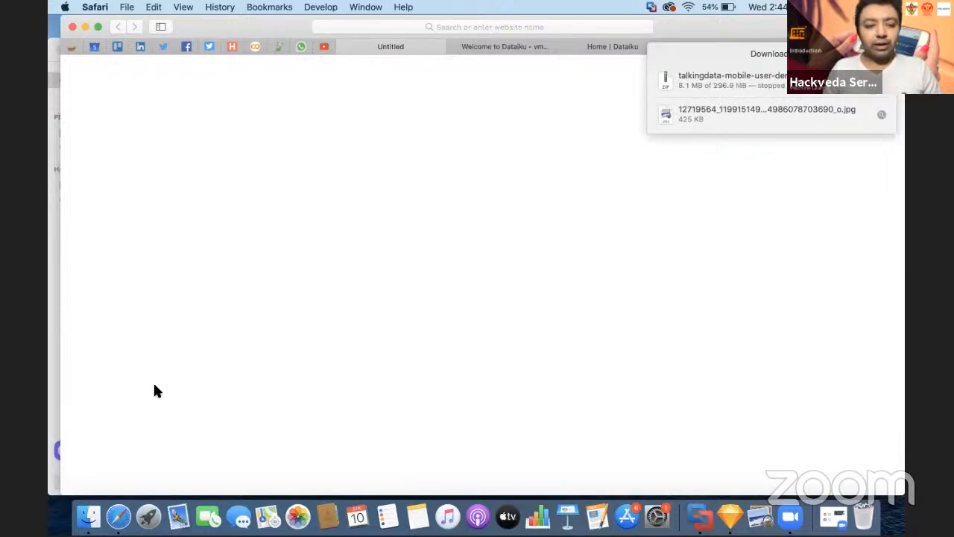
# Step: Switch to Finder and show the Downloads folder from its first items in a tall window
pyautogui.click(88, 516)
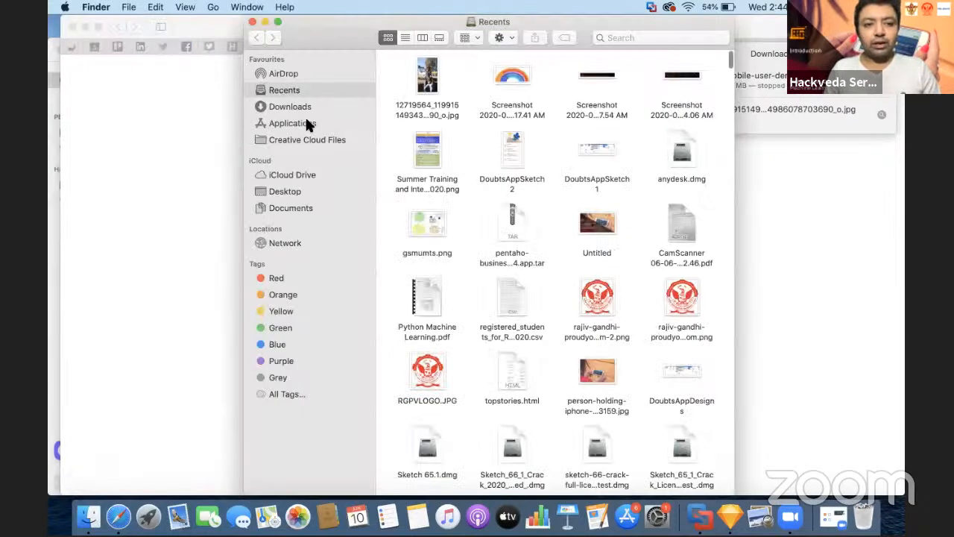
pyautogui.click(305, 109)
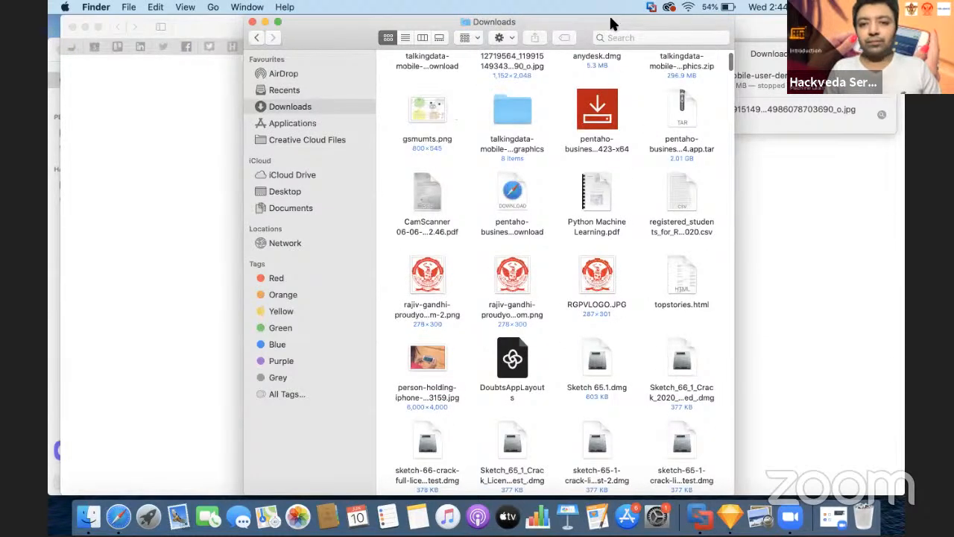
pyautogui.doubleClick(484, 22)
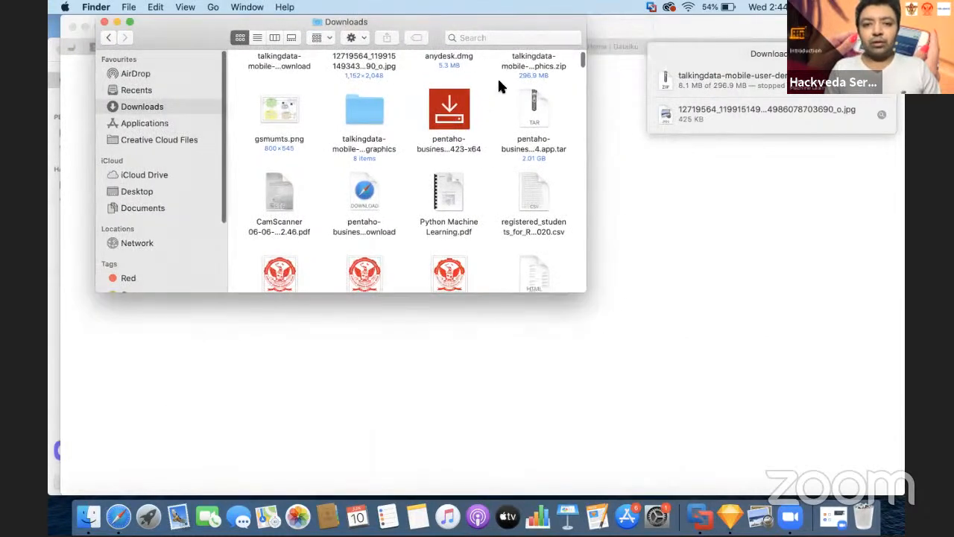
pyautogui.doubleClick(503, 15)
pyautogui.scroll(2, 403, 206)
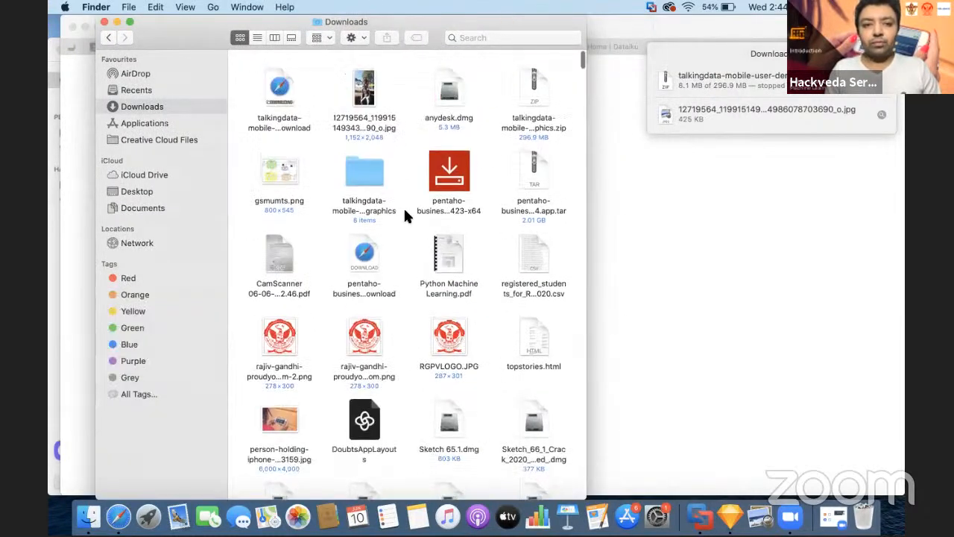
# Step: Find and open the talkingdata-mobile-user-demographics folder
pyautogui.click(289, 112)
pyautogui.click(366, 164)
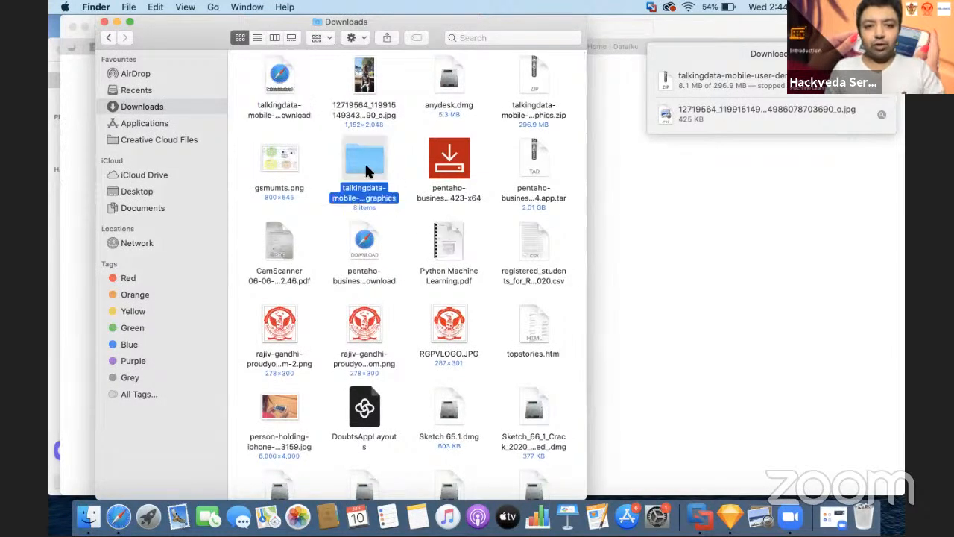
pyautogui.press('t')
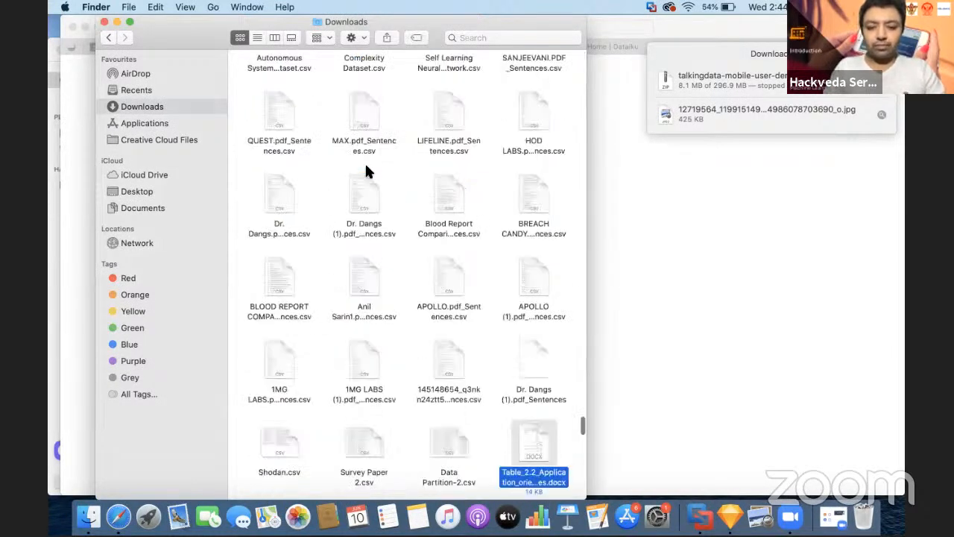
pyautogui.press('a')
pyautogui.press('l')
pyautogui.doubleClick(364, 76)
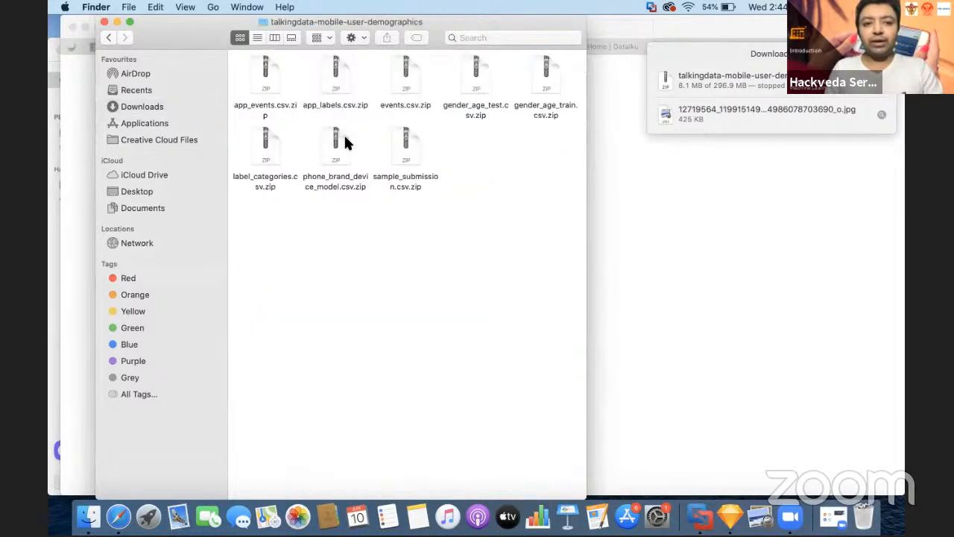
# Step: Widen the folder window and point out each dataset archive in turn, from app_events.csv.zip to sample_submission.csv.zip
pyautogui.doubleClick(509, 22)
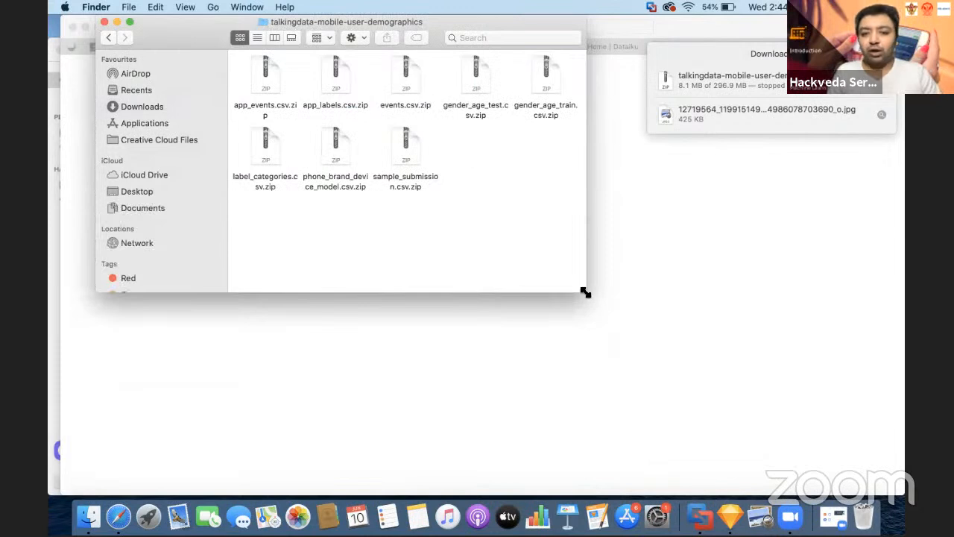
pyautogui.moveTo(599, 294); pyautogui.dragTo(905, 300)
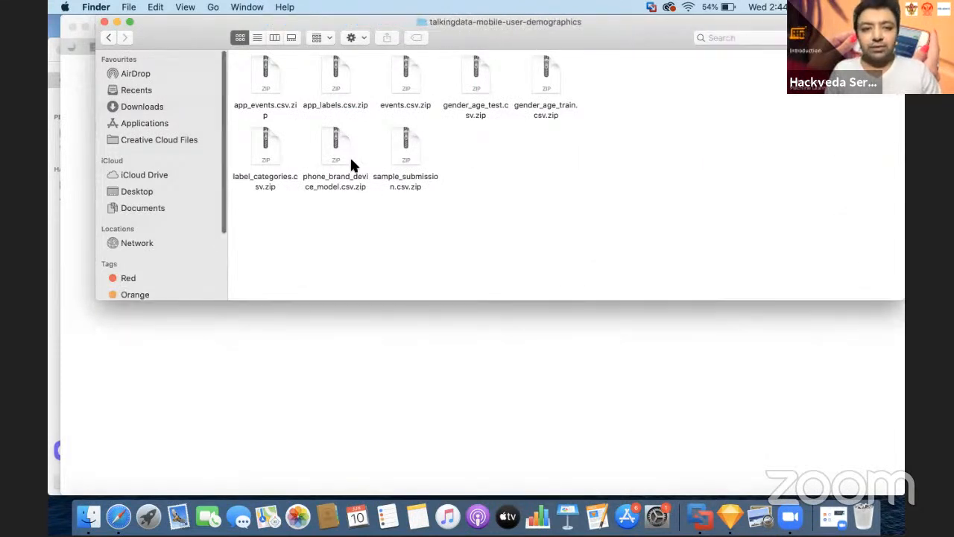
pyautogui.click(257, 77)
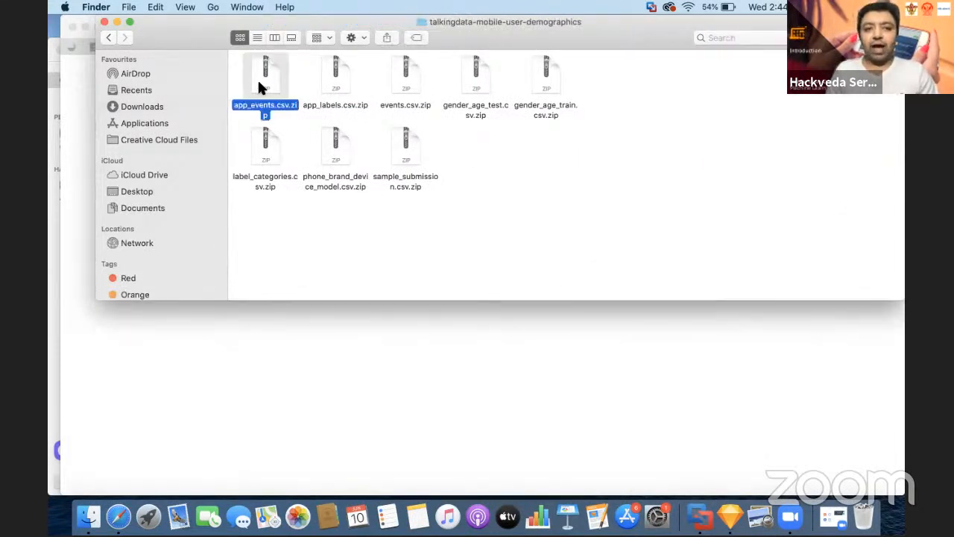
pyautogui.click(334, 77)
pyautogui.click(403, 74)
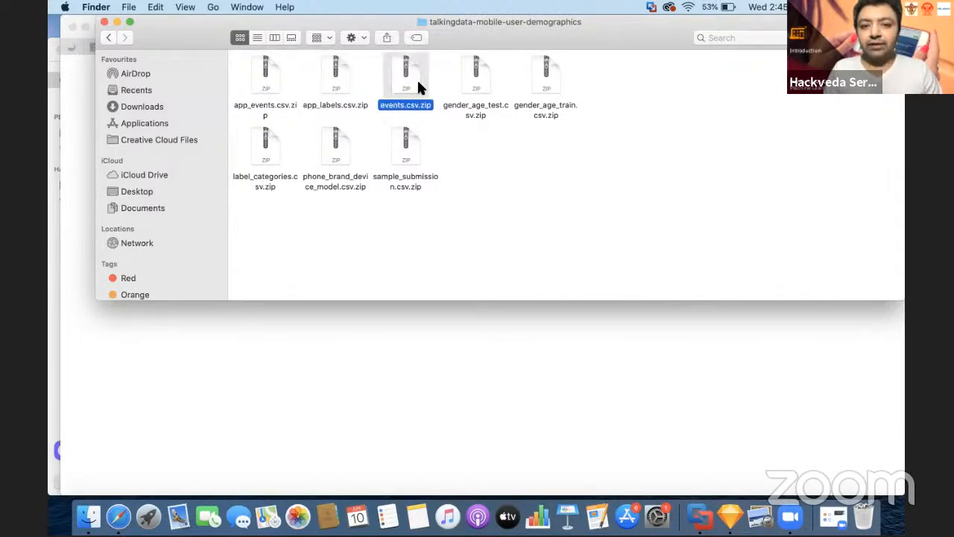
pyautogui.click(481, 87)
pyautogui.click(543, 91)
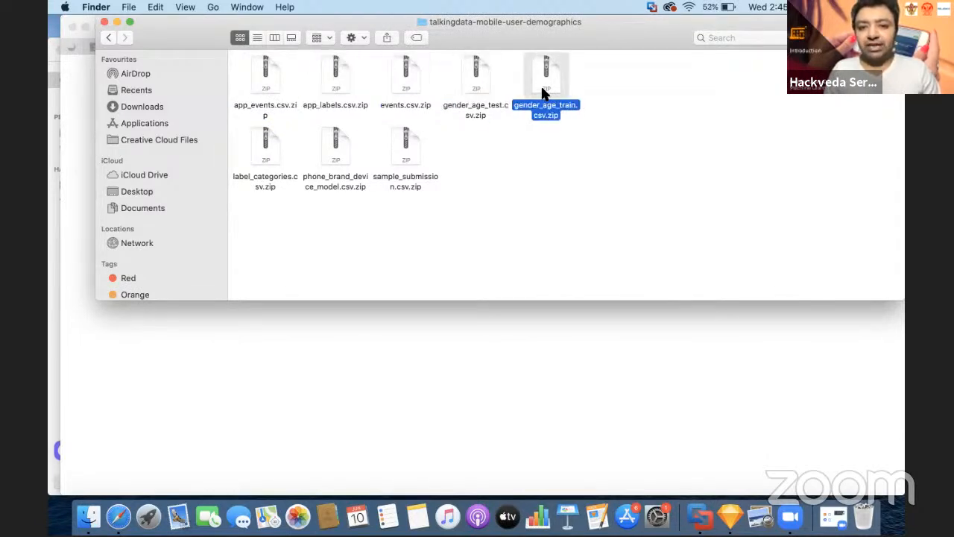
pyautogui.click(261, 153)
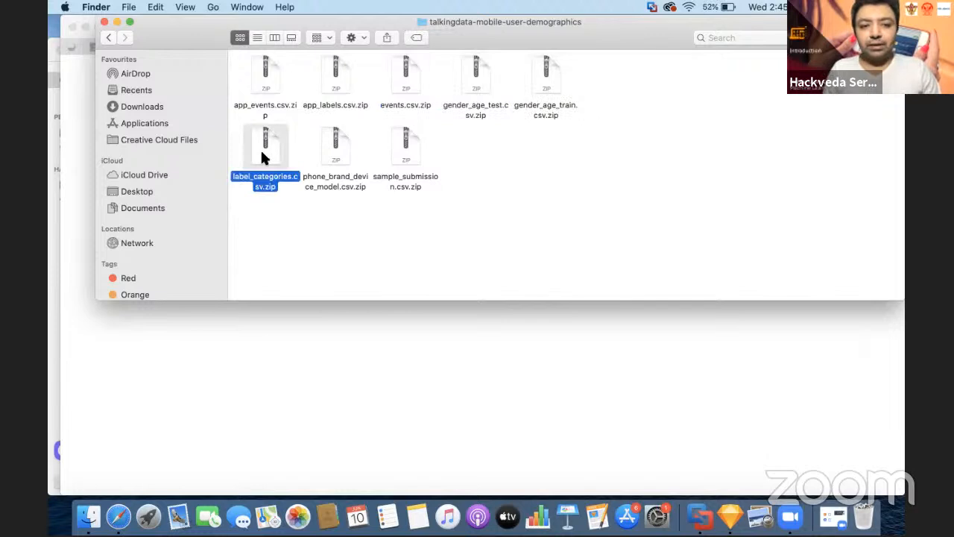
pyautogui.click(335, 153)
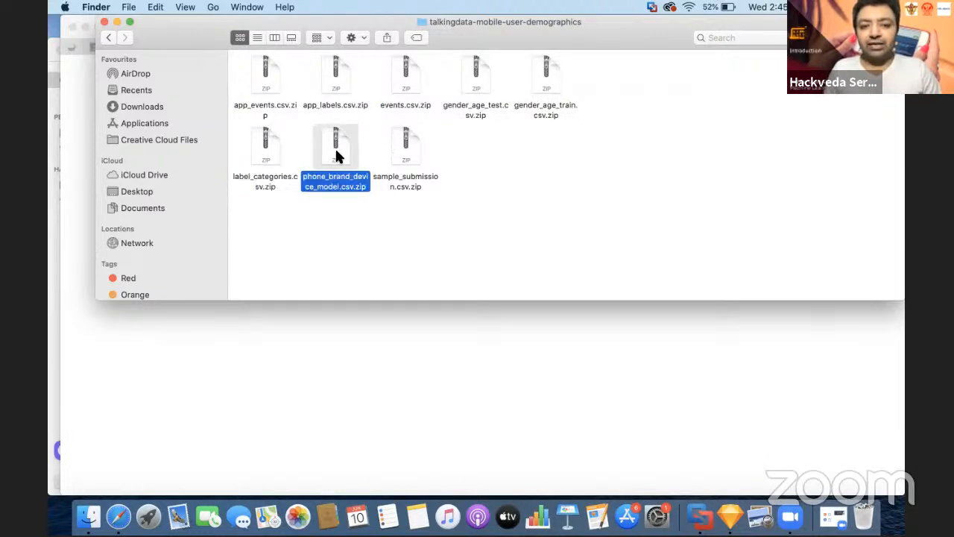
pyautogui.click(402, 153)
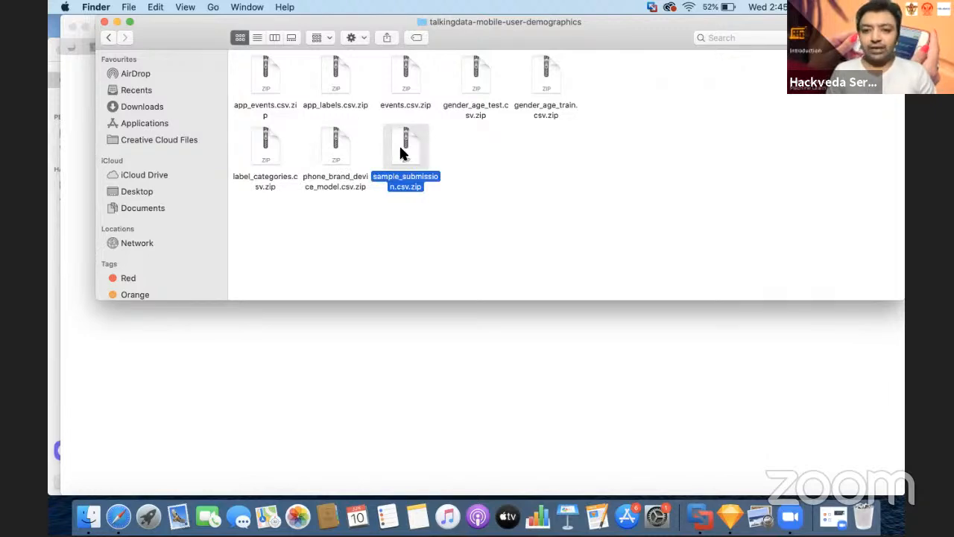
# Step: Switch back to Safari, dismiss the downloads list and bring up the Knowledge Discovery Process diagram
pyautogui.hotkey('ctrl', 'Up')
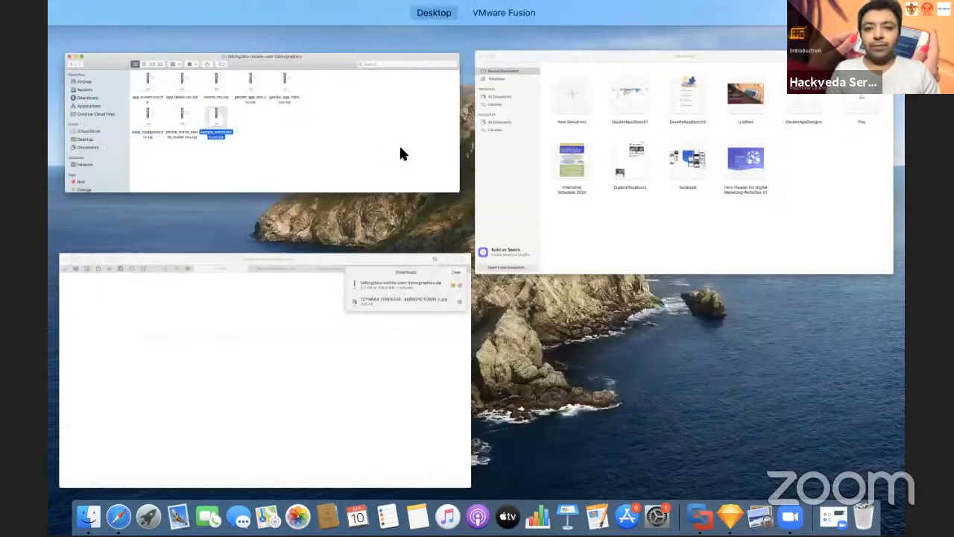
pyautogui.click(353, 369)
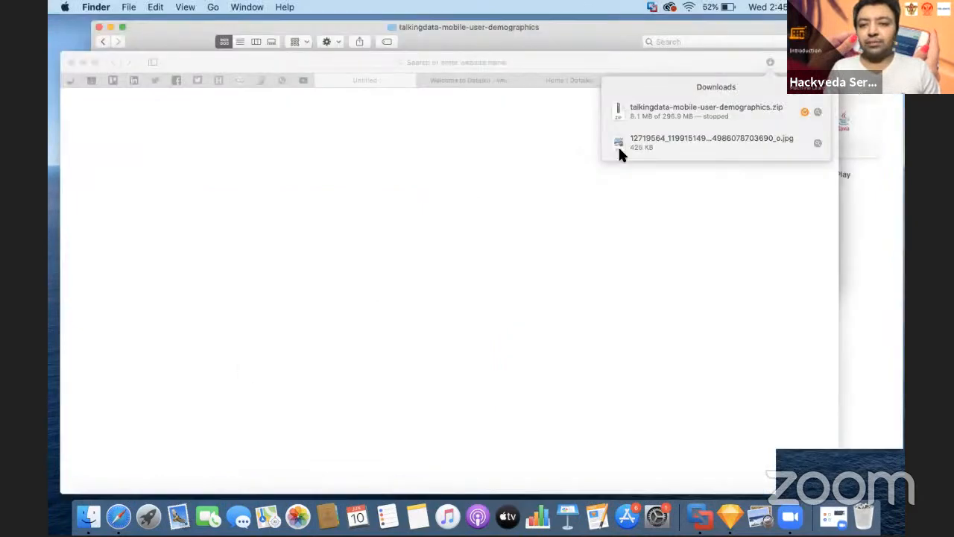
pyautogui.click(505, 160)
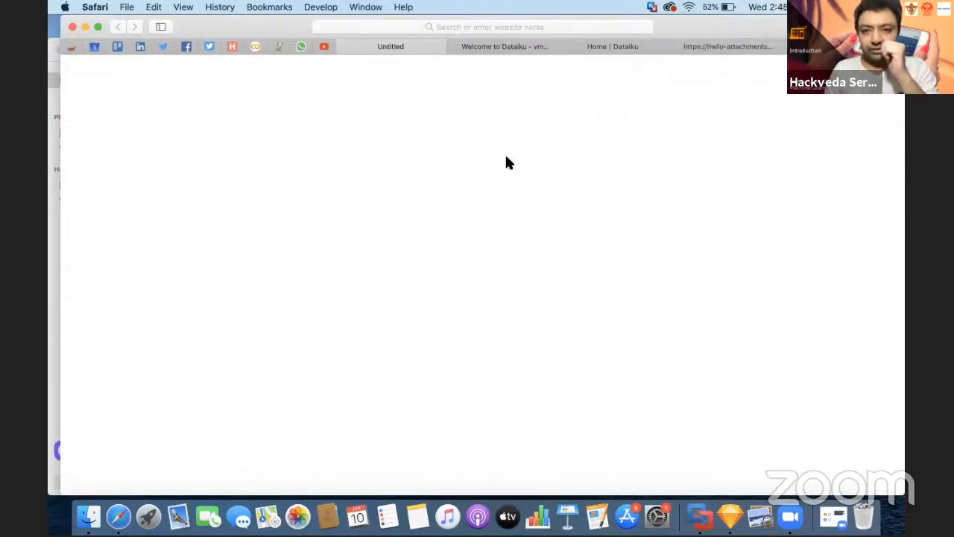
pyautogui.click(513, 48)
pyautogui.click(607, 47)
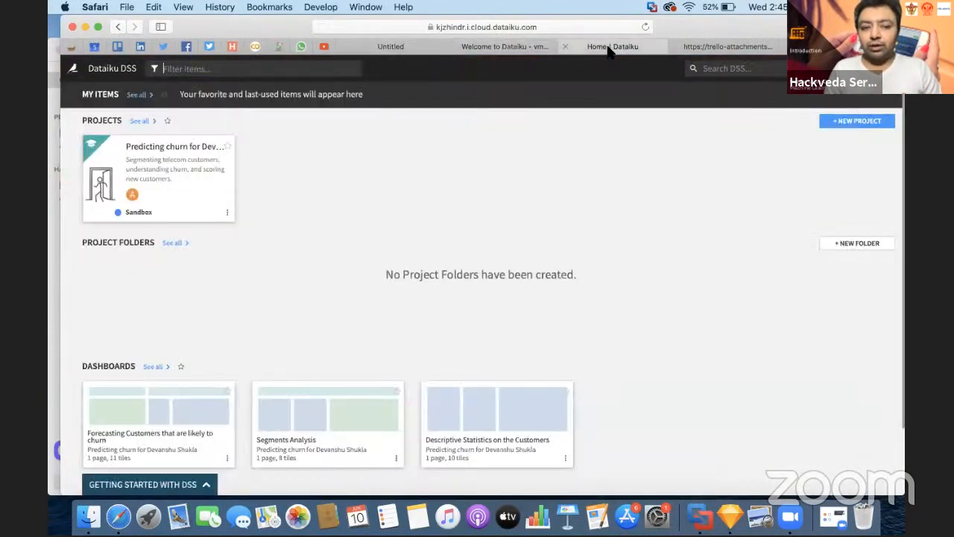
pyautogui.click(689, 47)
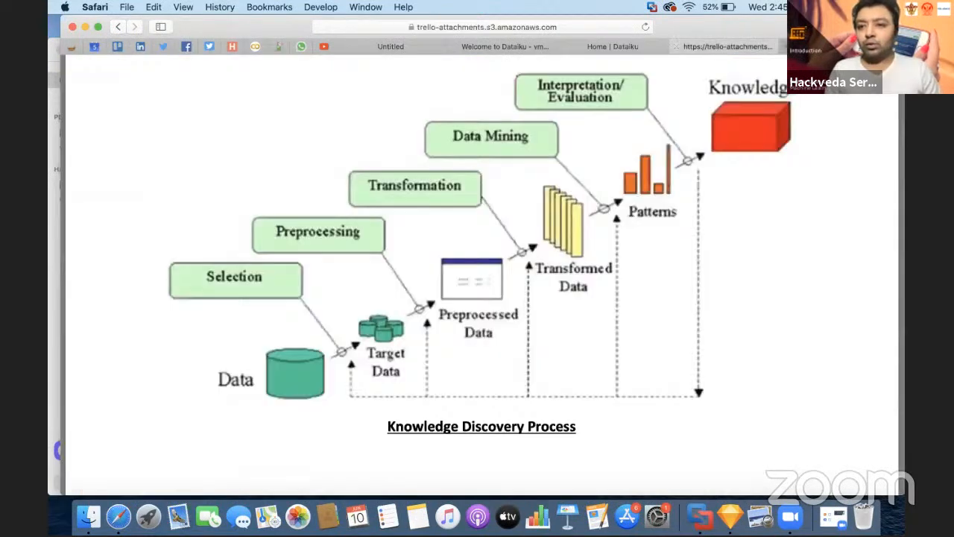
# Step: Return to the Kaggle competition's Data page and expand the full data description down to the file descriptions
pyautogui.click(783, 46)
pyautogui.scroll(-4, 454, 279)
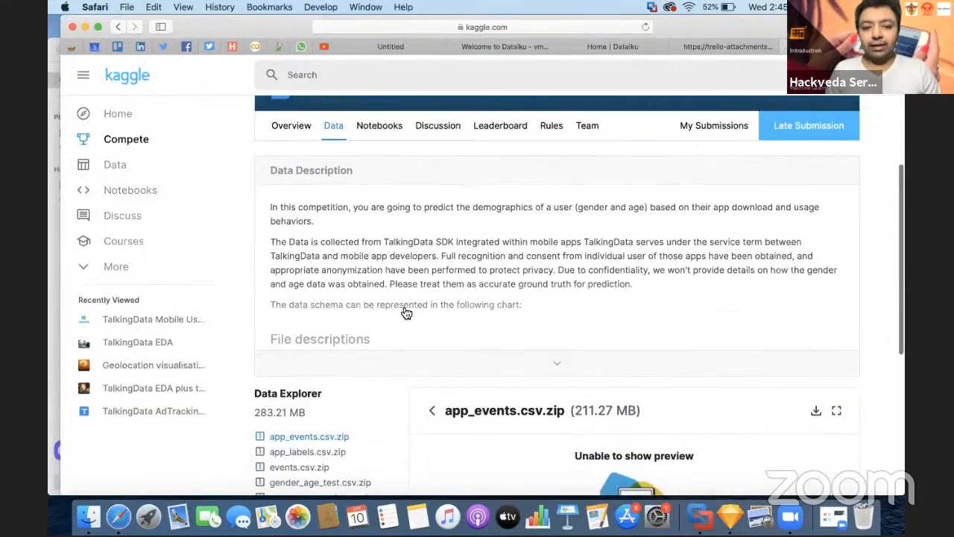
pyautogui.click(543, 368)
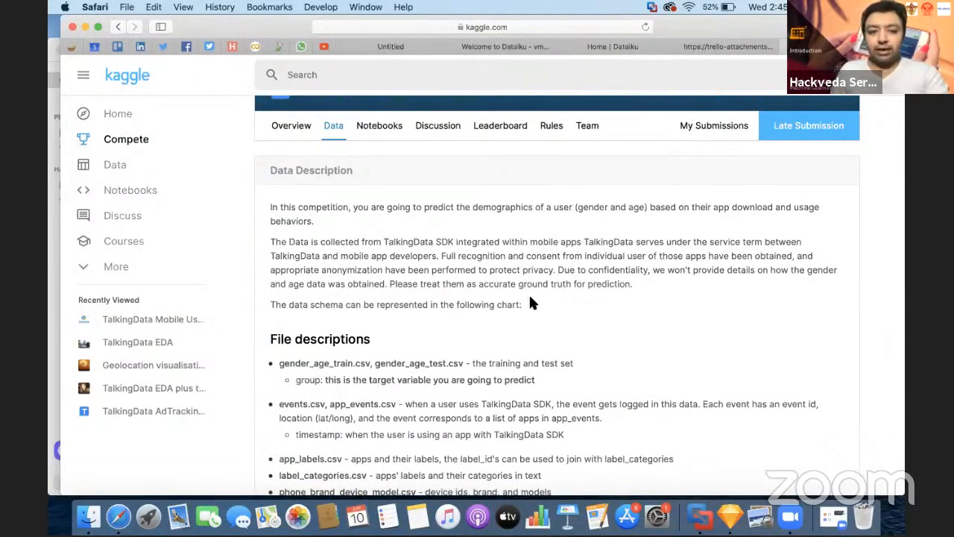
pyautogui.scroll(-2, 530, 299)
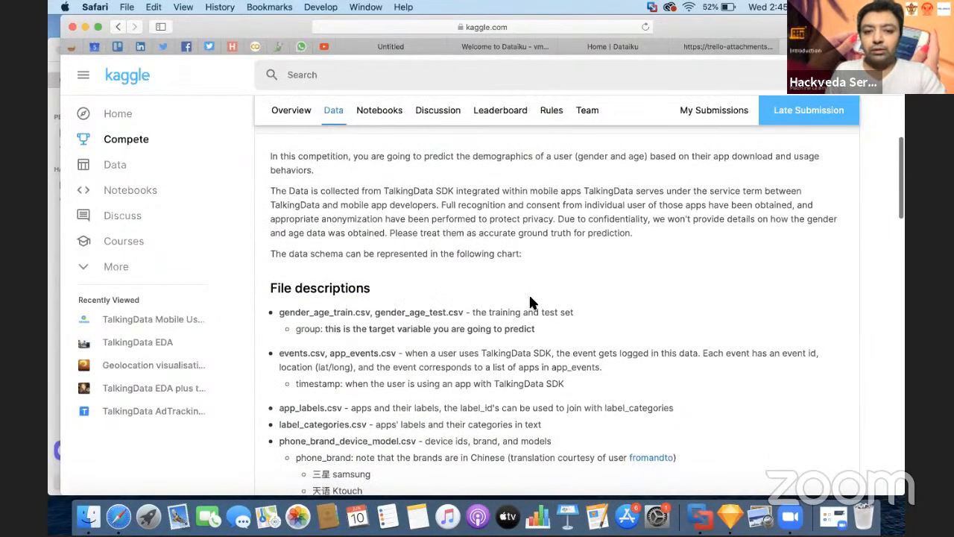
pyautogui.scroll(1, 531, 302)
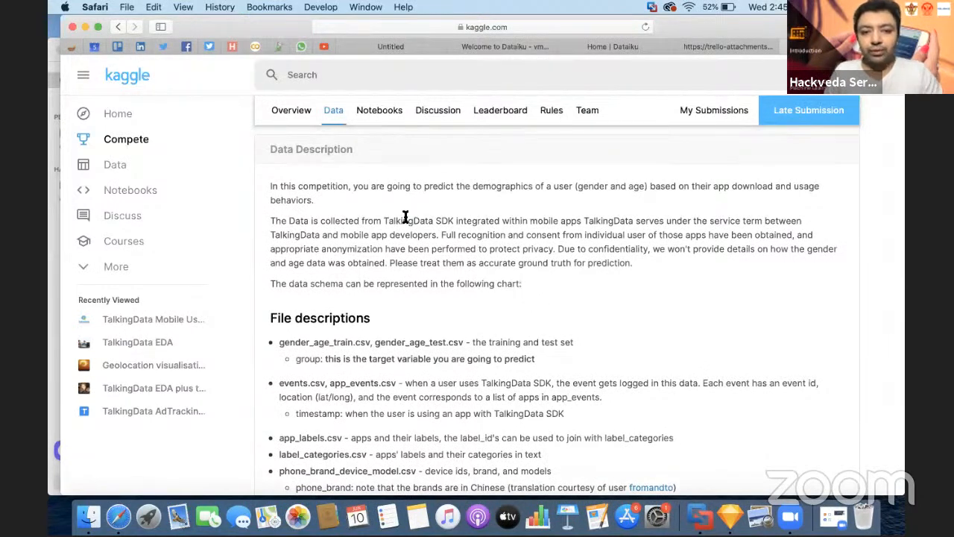
# Step: Highlight the prediction goal in the data description: user demographics, gender and age, and app download and usage behaviors
pyautogui.moveTo(425, 190); pyautogui.dragTo(572, 190)
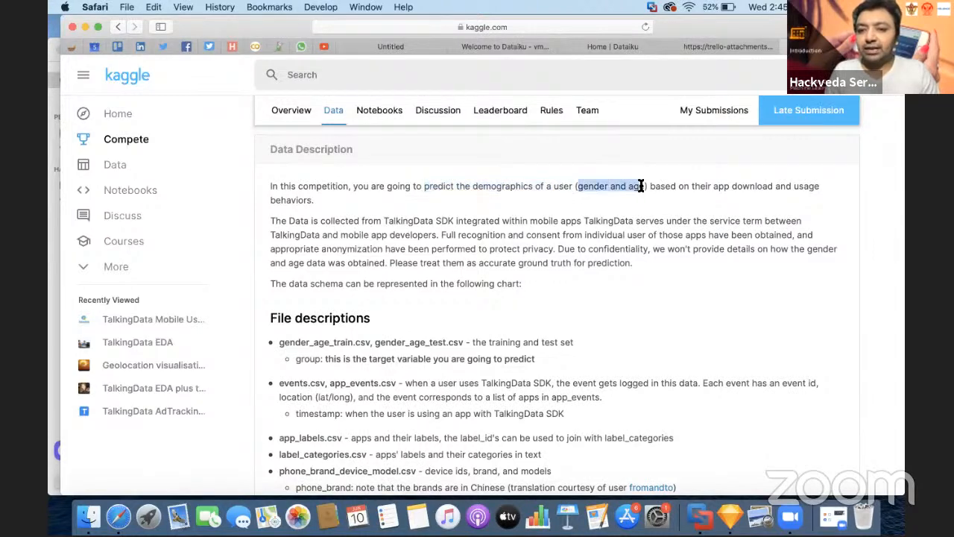
pyautogui.moveTo(713, 186); pyautogui.dragTo(795, 187)
pyautogui.tripleClick(769, 183)
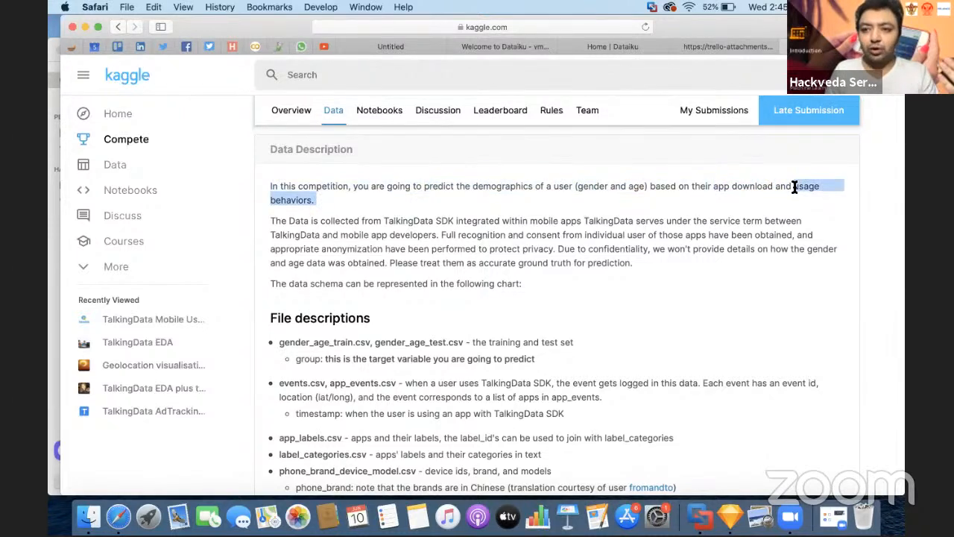
# Step: Highlight the phrases on mobile apps, consent from individual users and anonymization to protect privacy in the second paragraph
pyautogui.scroll(-1, 649, 301)
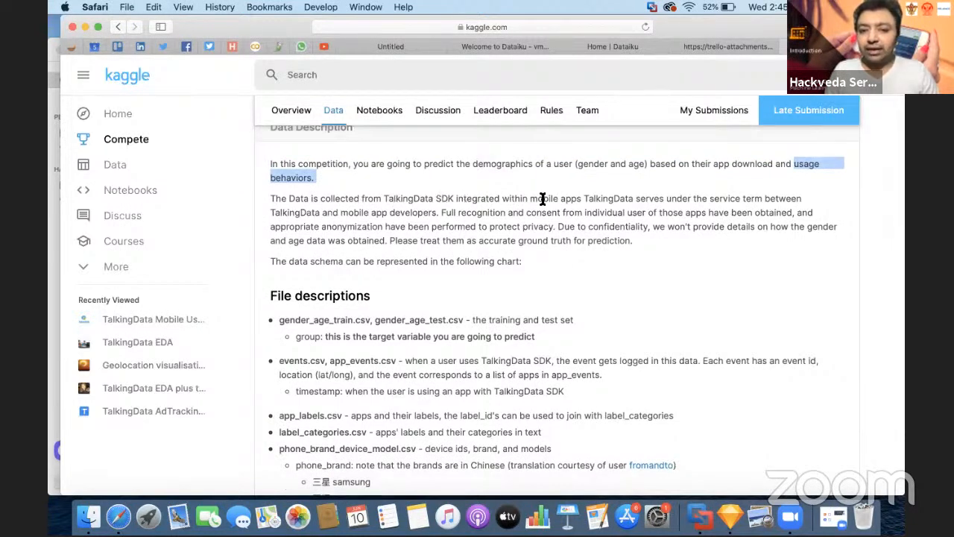
pyautogui.moveTo(530, 201); pyautogui.dragTo(643, 203)
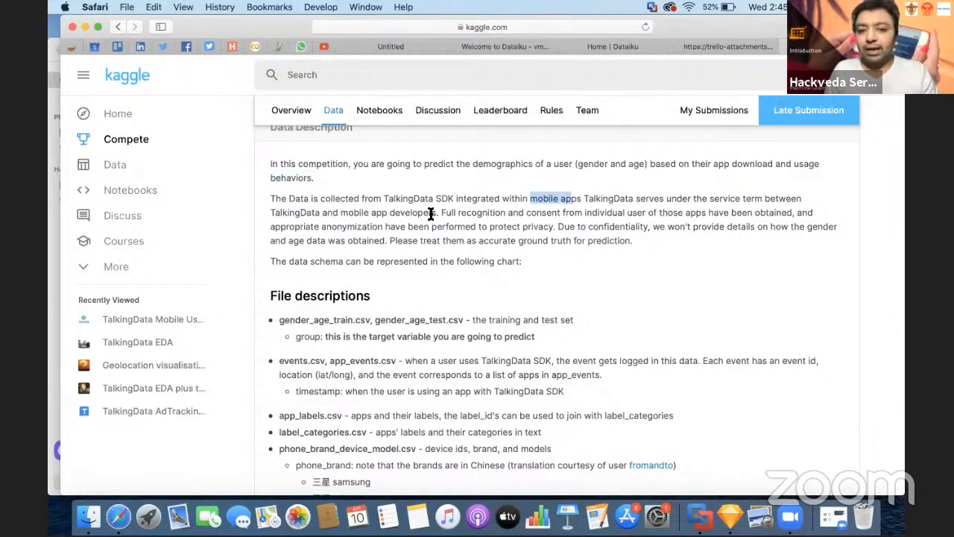
pyautogui.moveTo(440, 213); pyautogui.dragTo(643, 216)
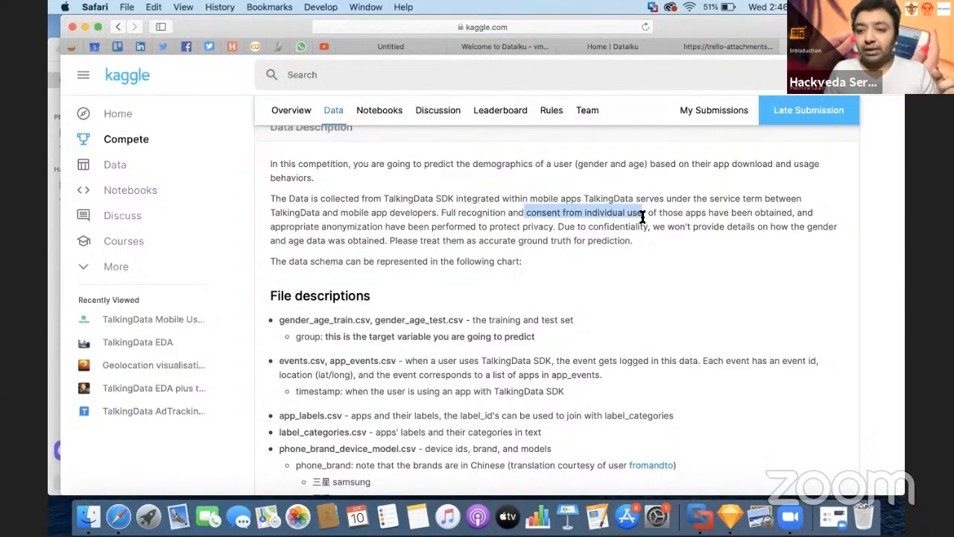
pyautogui.click(323, 228)
pyautogui.moveTo(361, 230); pyautogui.dragTo(556, 228)
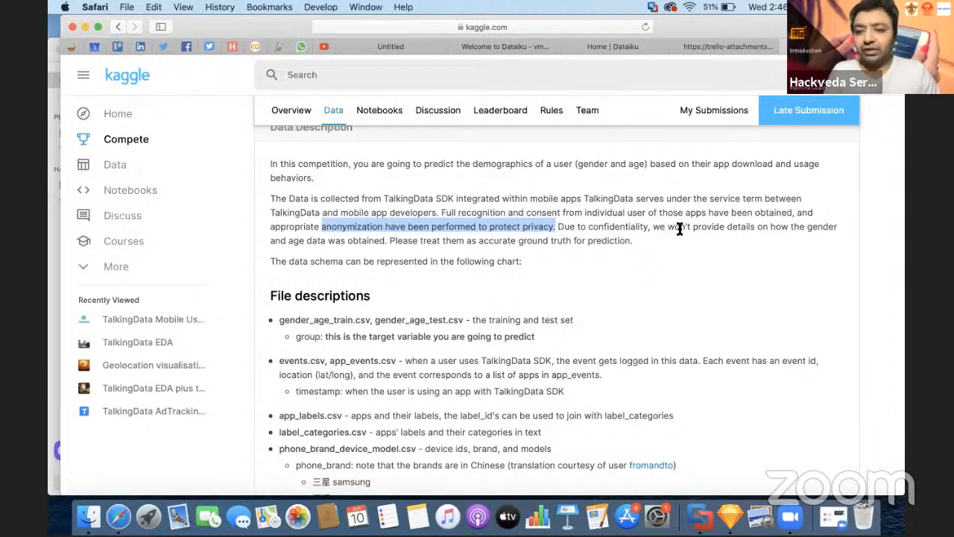
# Step: Highlight "we won't provide details", the note on how the data was obtained, and "accurate ground truth for prediction."
pyautogui.moveTo(654, 228); pyautogui.dragTo(755, 228)
pyautogui.moveTo(288, 241); pyautogui.dragTo(387, 241)
pyautogui.click(420, 241)
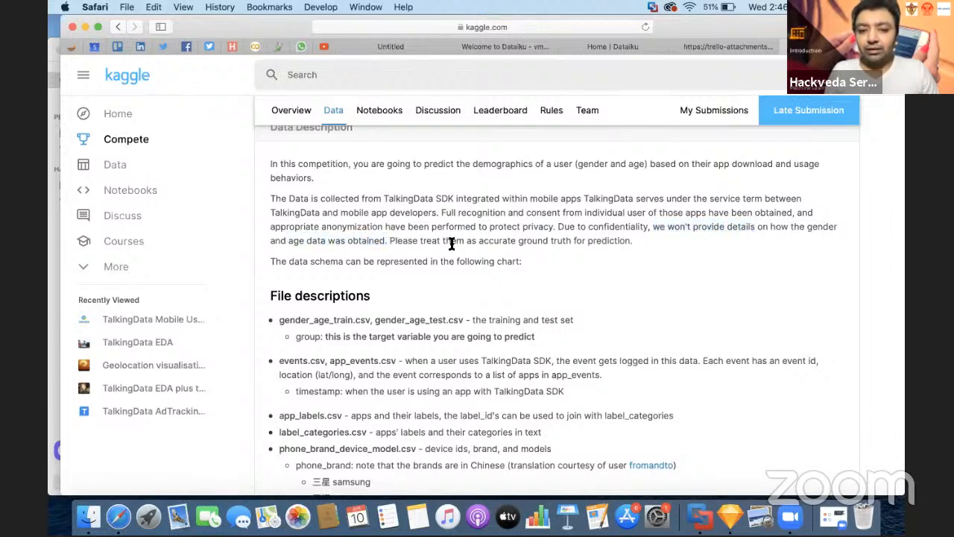
pyautogui.moveTo(480, 242); pyautogui.dragTo(649, 242)
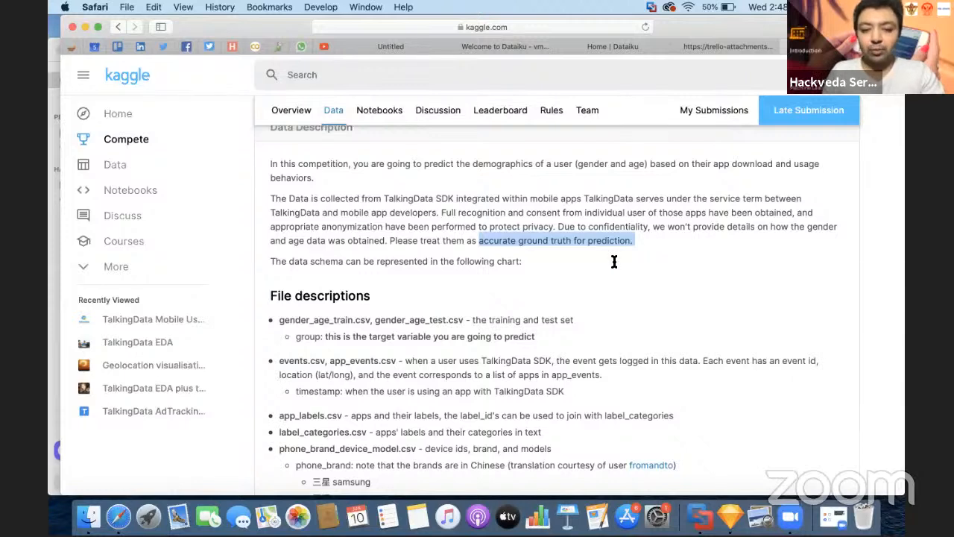
# Step: Under File descriptions, highlight gender_age_train.csv and gender_age_test.csv and the note on the target variable to predict
pyautogui.scroll(-2, 541, 350)
pyautogui.scroll(-2, 542, 357)
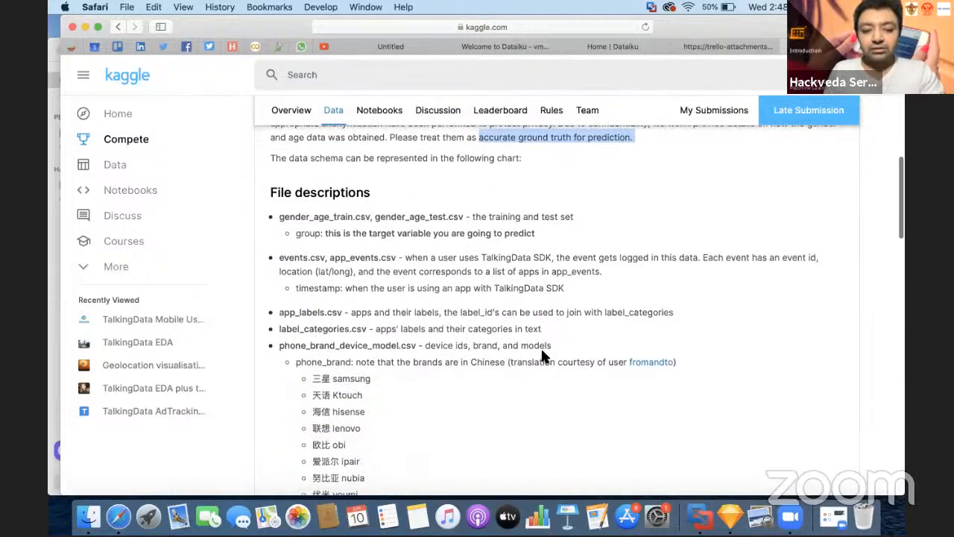
pyautogui.scroll(-1, 542, 356)
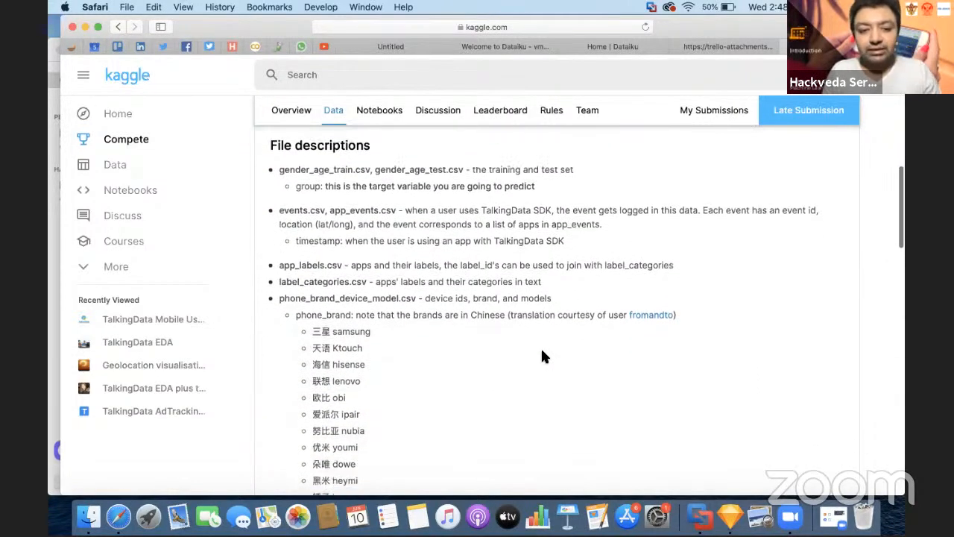
pyautogui.moveTo(281, 171); pyautogui.dragTo(461, 169)
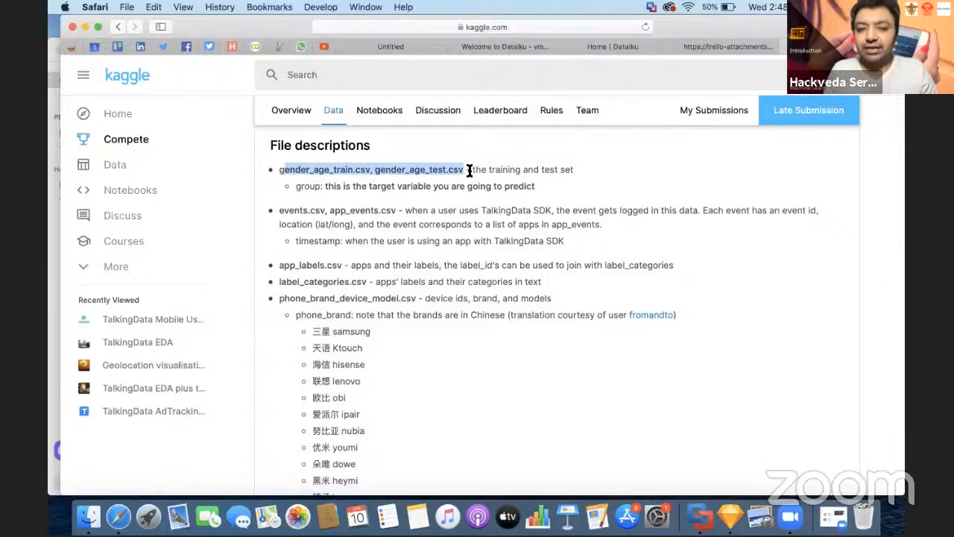
pyautogui.click(326, 186)
pyautogui.moveTo(365, 186); pyautogui.dragTo(536, 187)
pyautogui.click(537, 186)
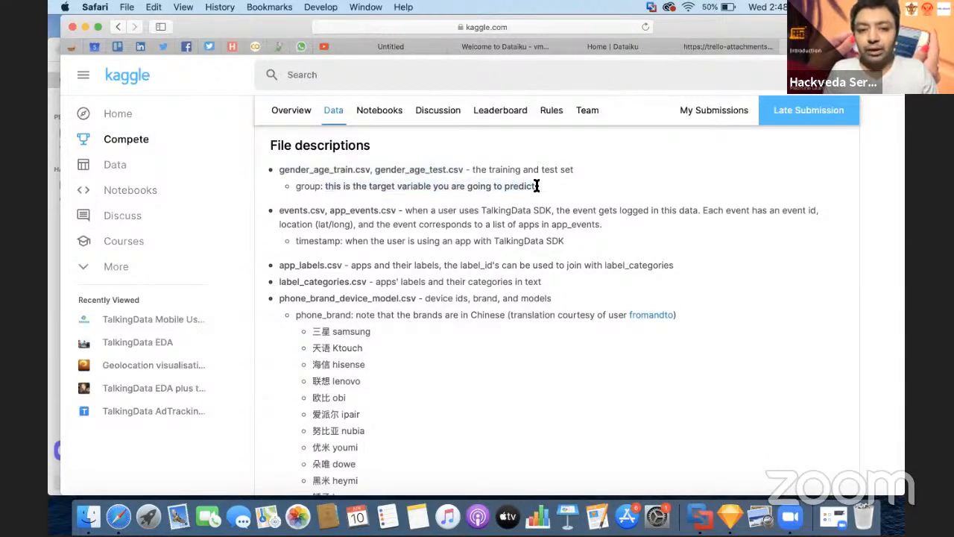
pyautogui.moveTo(281, 169); pyautogui.dragTo(468, 165)
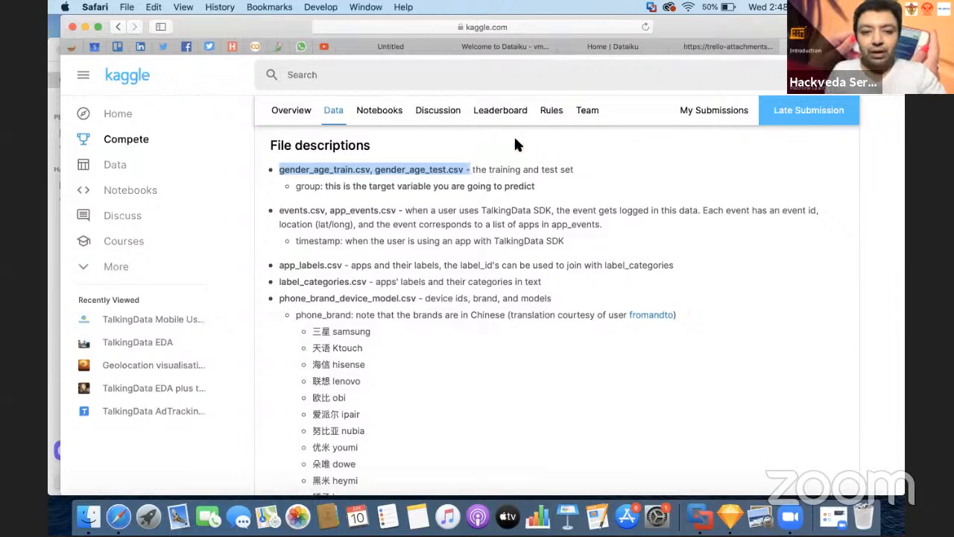
pyautogui.click(368, 188)
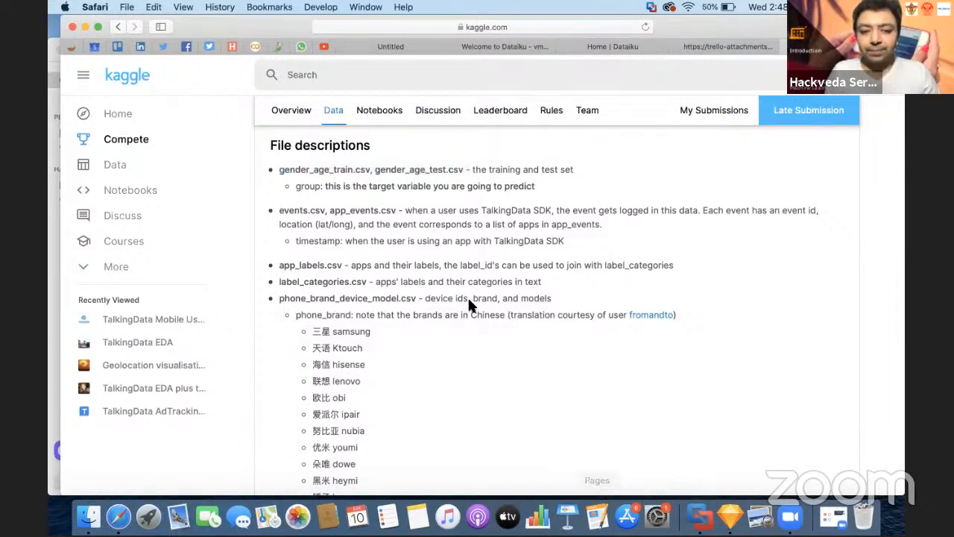
# Step: Add a Zoom text annotation below the target variable line reading "Target ---> Dependent Variable ------> Response Variable"
pyautogui.click(371, 208)
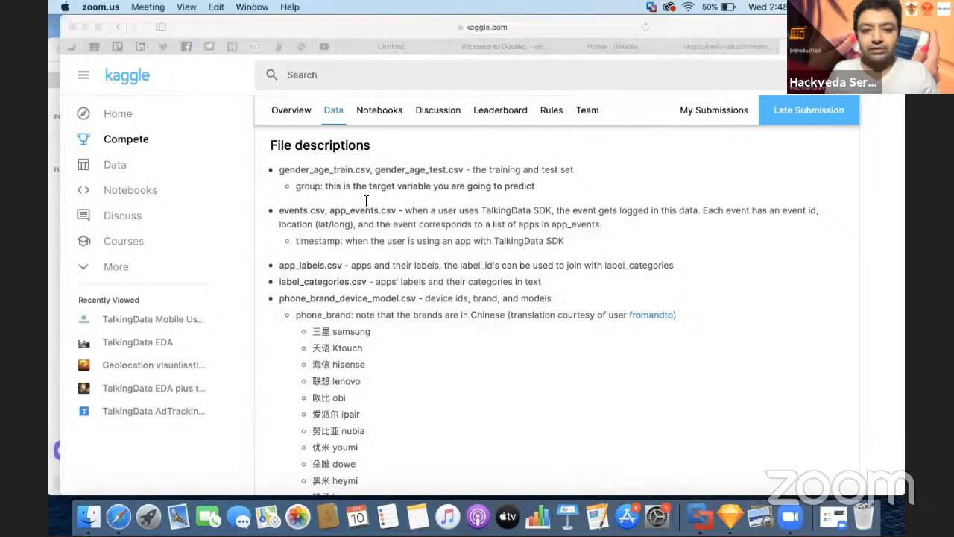
pyautogui.click(369, 196)
pyautogui.write('Target')
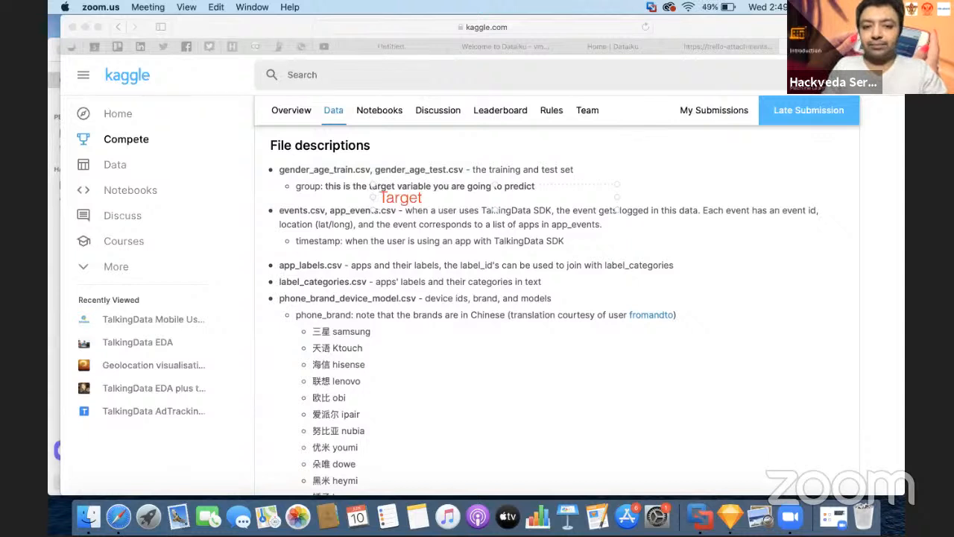
pyautogui.write('--')
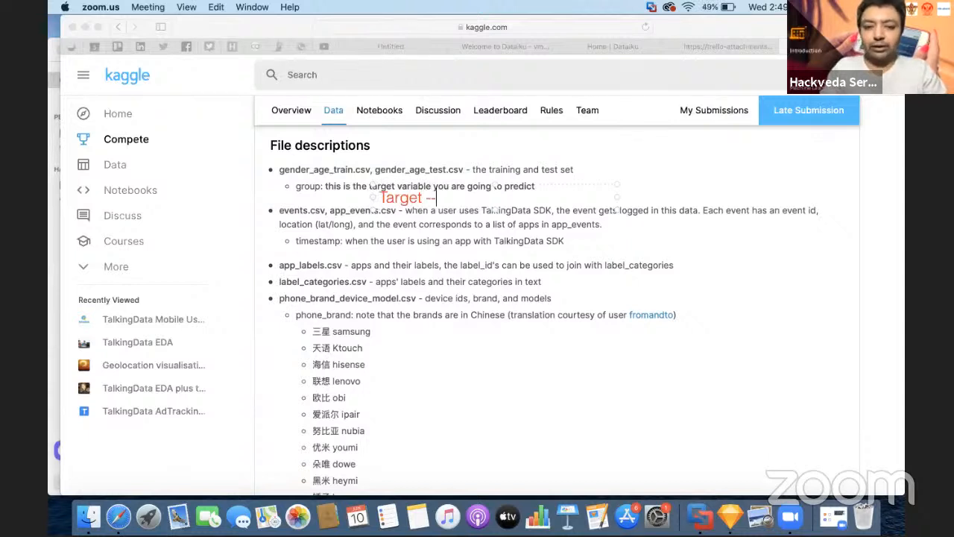
pyautogui.write('-> Depe')
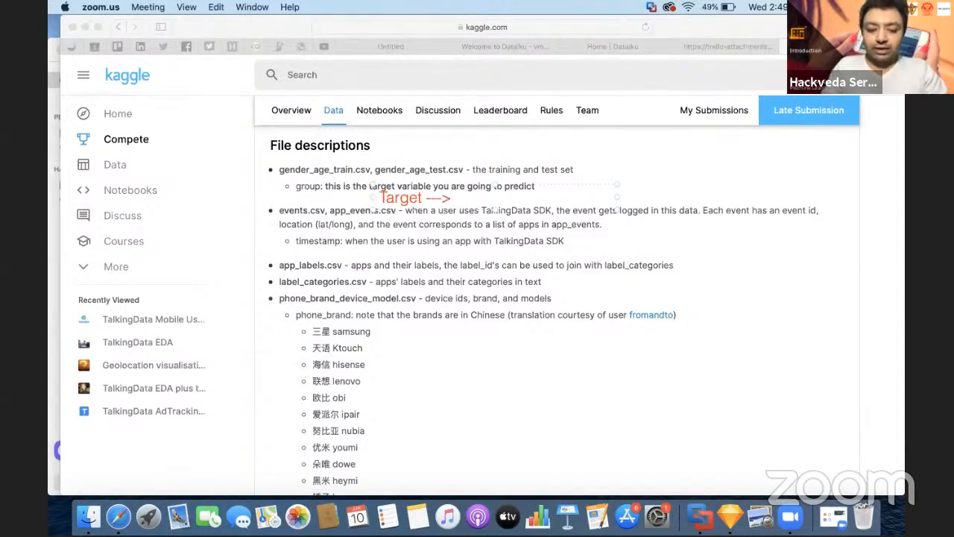
pyautogui.write('ndent ')
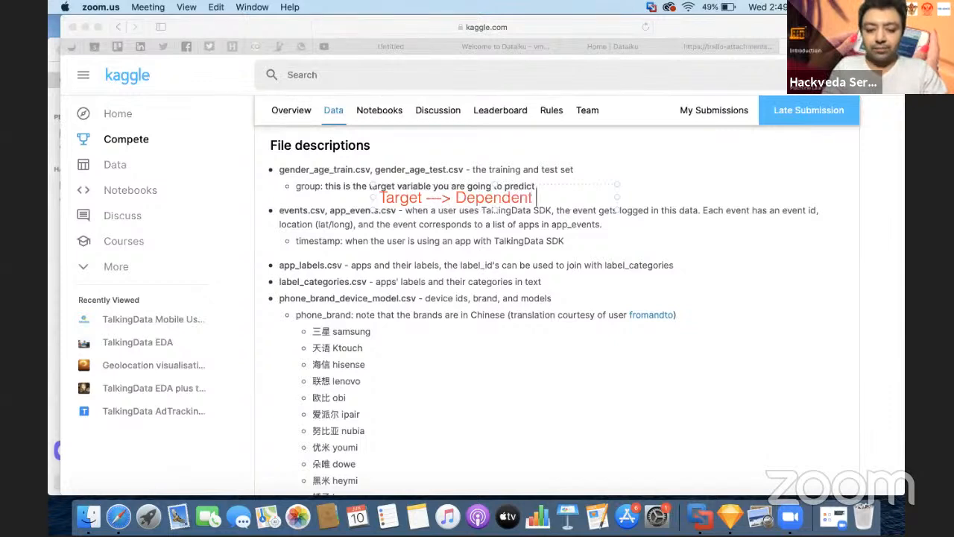
pyautogui.write('Variable')
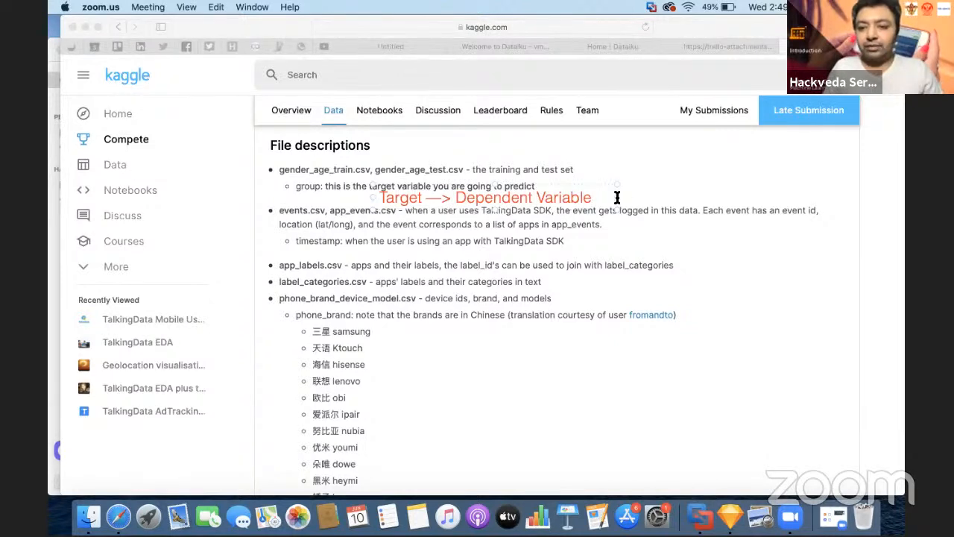
pyautogui.write(' ----')
pyautogui.write('--> Response ')
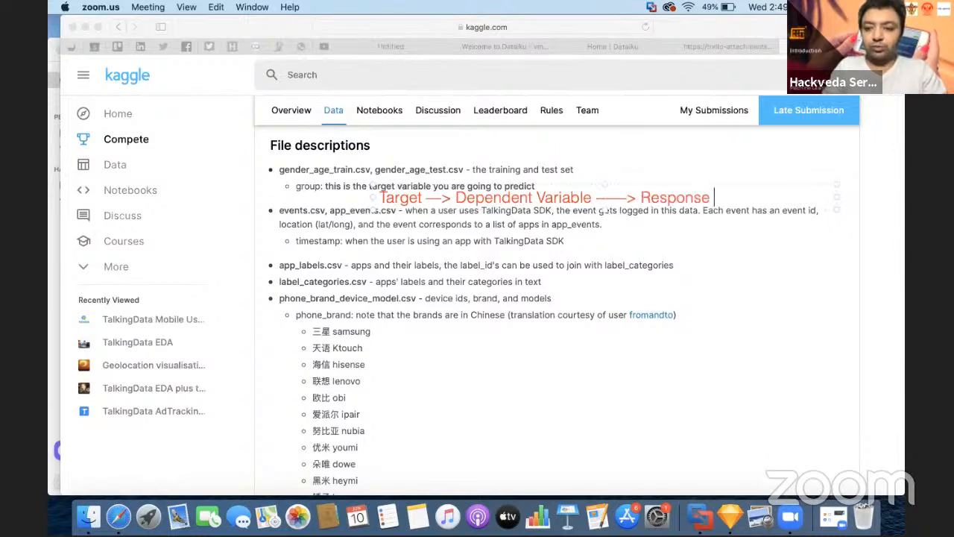
pyautogui.write('Variable')
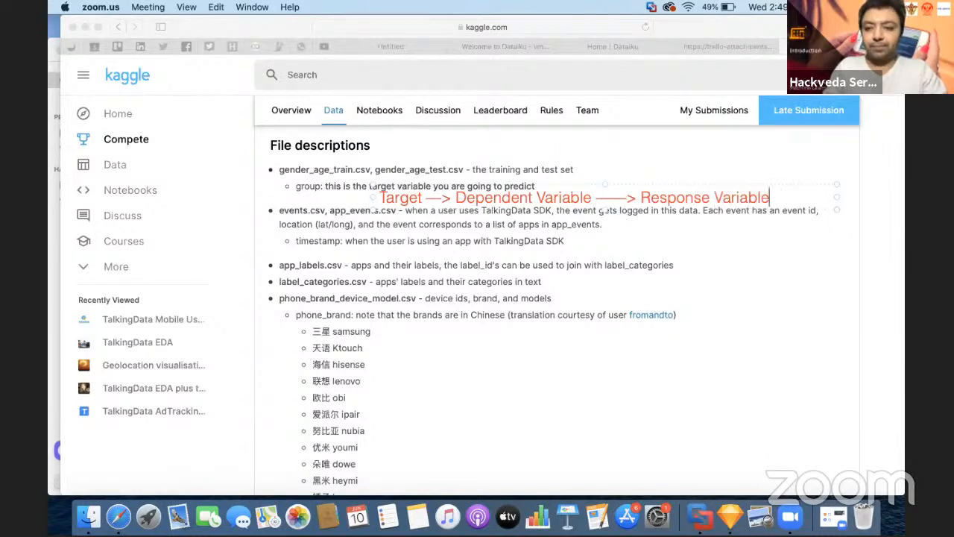
pyautogui.click(800, 266)
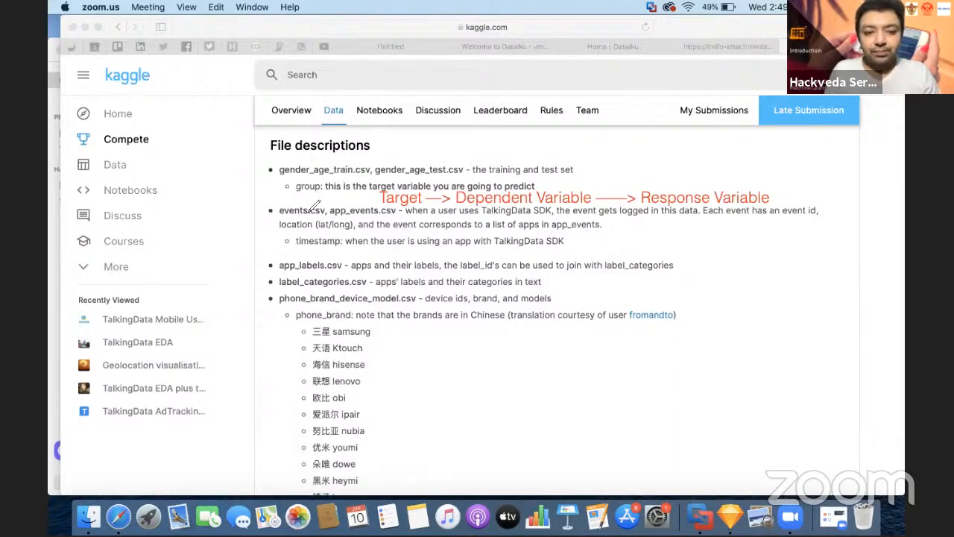
# Step: Bracket the events.csv, app_events.csv entry in red and underline its key phrases on user use, event logging, event id, location and apps in app_events
pyautogui.moveTo(288, 200)
pyautogui.mouseDown()
pyautogui.moveTo(257, 217)
pyautogui.moveTo(302, 251)
pyautogui.mouseUp()
pyautogui.moveTo(410, 217); pyautogui.dragTo(479, 217)
pyautogui.moveTo(583, 217); pyautogui.dragTo(688, 217)
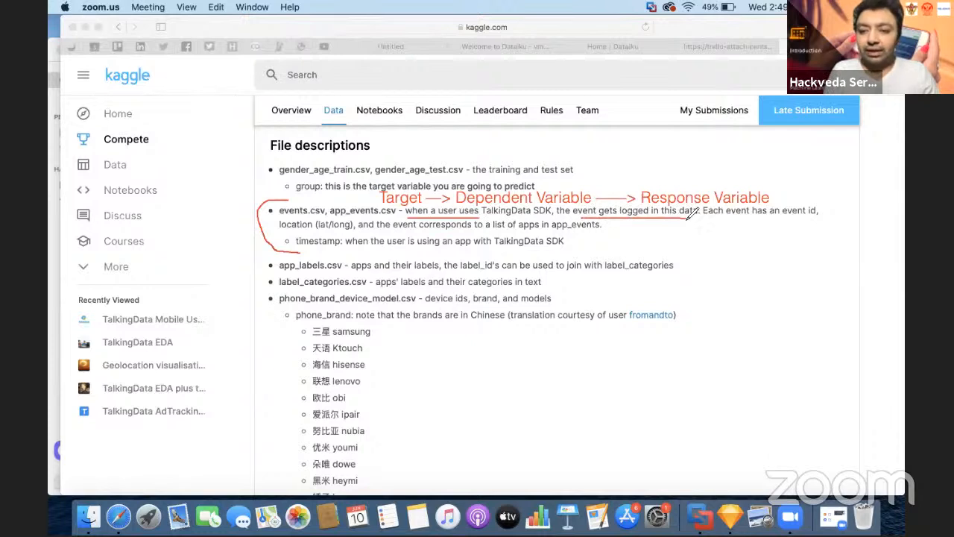
pyautogui.moveTo(787, 216); pyautogui.dragTo(818, 217)
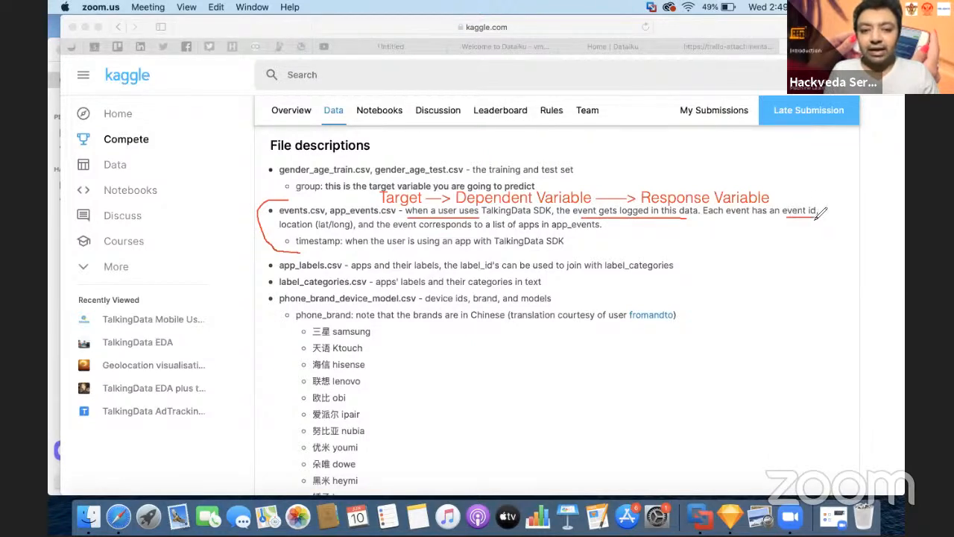
pyautogui.moveTo(281, 229); pyautogui.dragTo(354, 229)
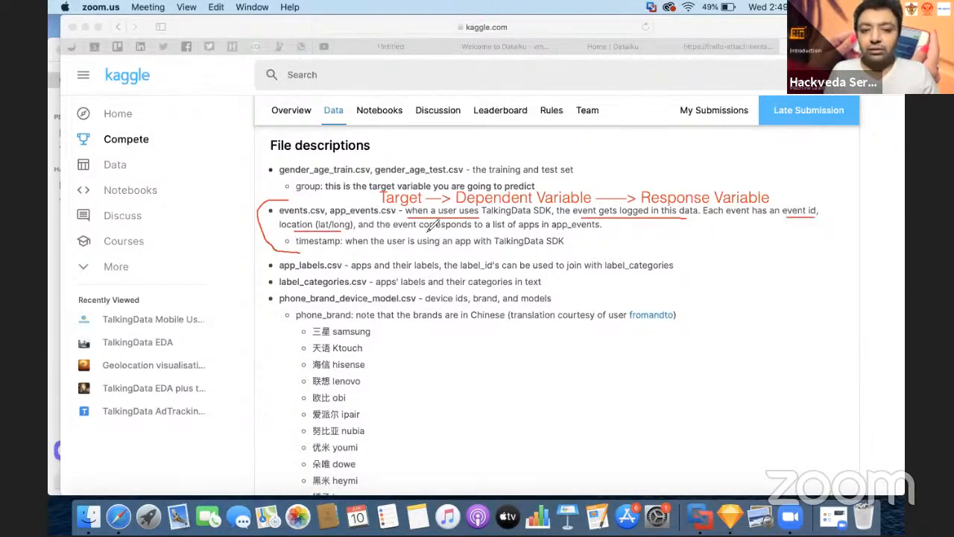
pyautogui.moveTo(520, 230); pyautogui.dragTo(585, 231)
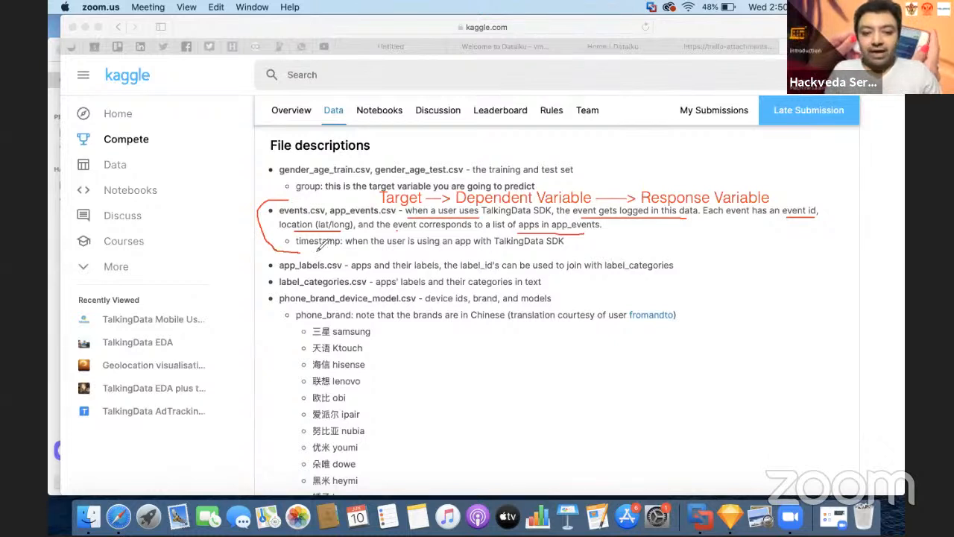
# Step: Bracket app_labels.csv in red and underline "join with label_categories", the label_categories.csv description, and the device ids, brand and models
pyautogui.moveTo(270, 256)
pyautogui.mouseDown()
pyautogui.moveTo(270, 271)
pyautogui.moveTo(283, 273)
pyautogui.mouseUp()
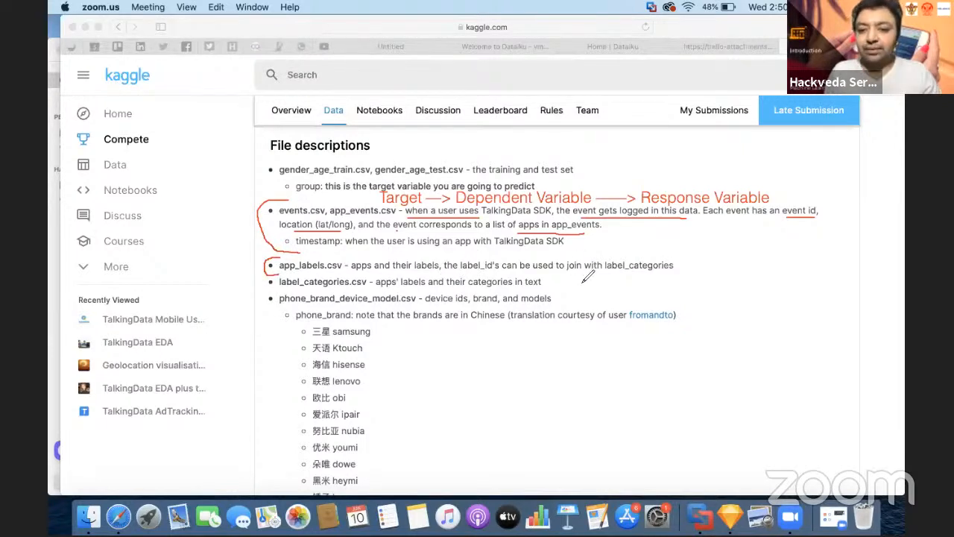
pyautogui.moveTo(570, 275); pyautogui.dragTo(673, 275)
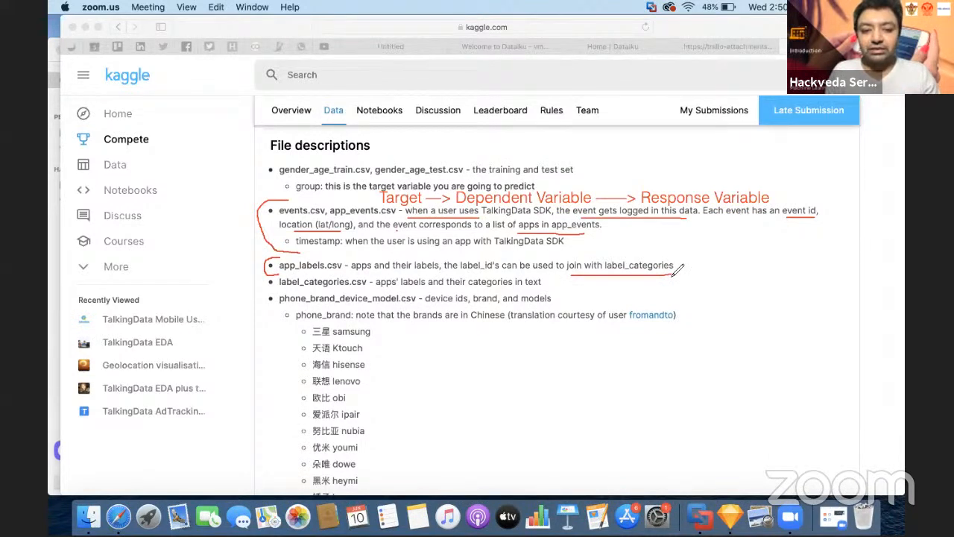
pyautogui.moveTo(376, 288); pyautogui.dragTo(538, 288)
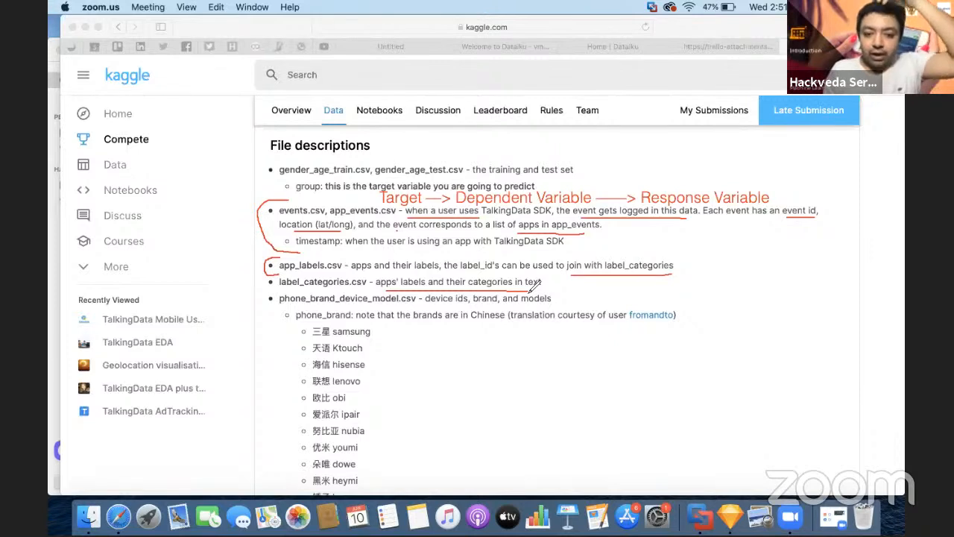
pyautogui.moveTo(426, 304); pyautogui.dragTo(552, 303)
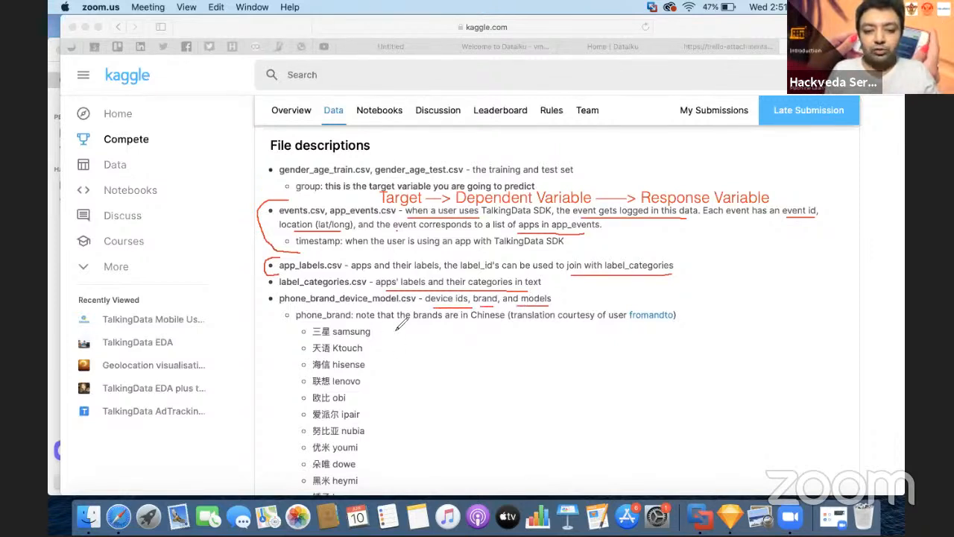
# Step: Underline the start of the phone_brand note, bracket the brand list in red, and clear all annotation drawings
pyautogui.moveTo(374, 322)
pyautogui.mouseDown()
pyautogui.moveTo(290, 330)
pyautogui.moveTo(296, 433)
pyautogui.mouseUp()
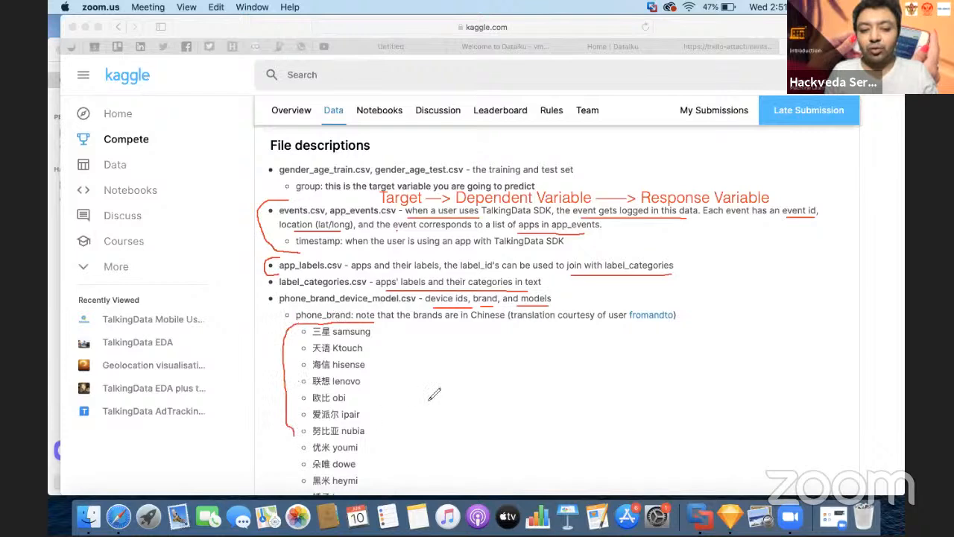
pyautogui.click(635, 463)
pyautogui.click(647, 483)
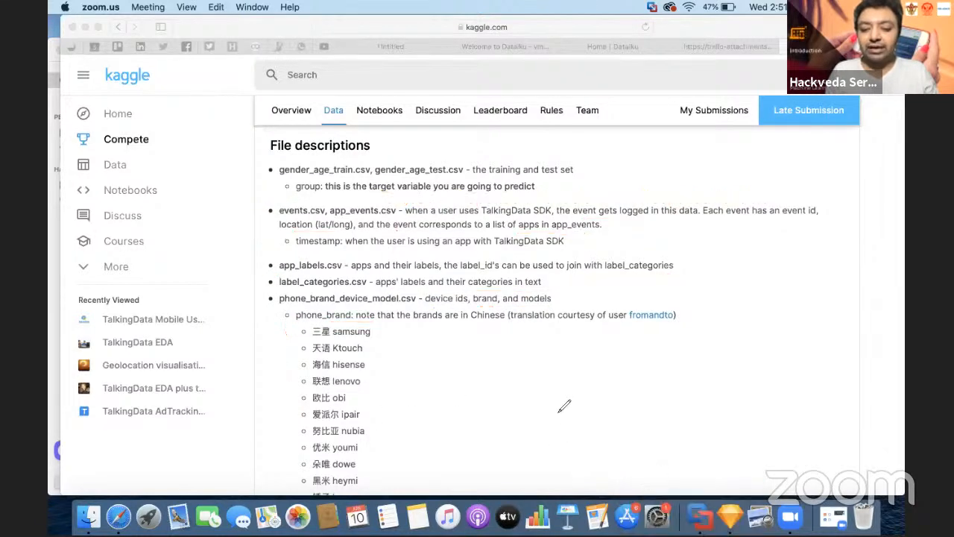
# Step: Highlight the sample_submission.csv description below the phone brand list, and show the Data Explorer file list
pyautogui.scroll(-5, 549, 424)
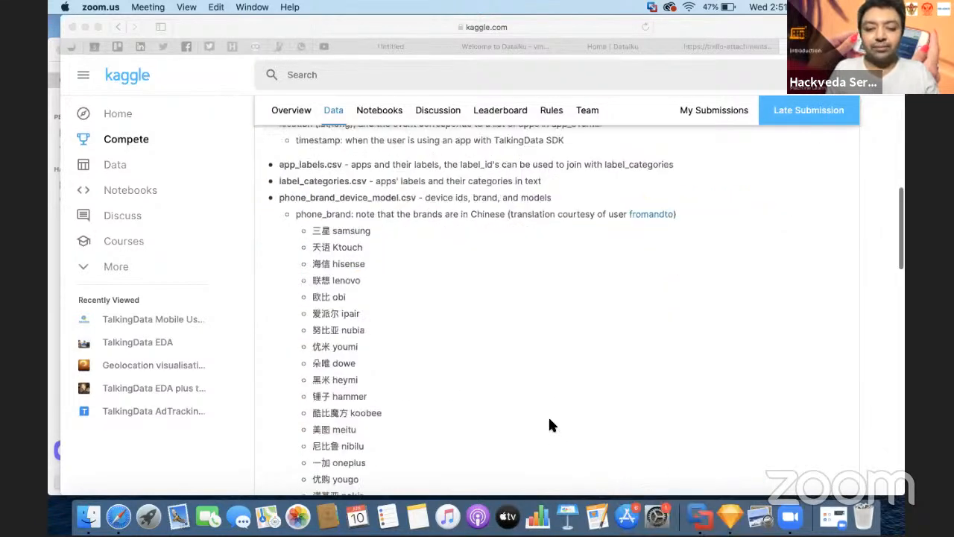
pyautogui.scroll(-3, 549, 425)
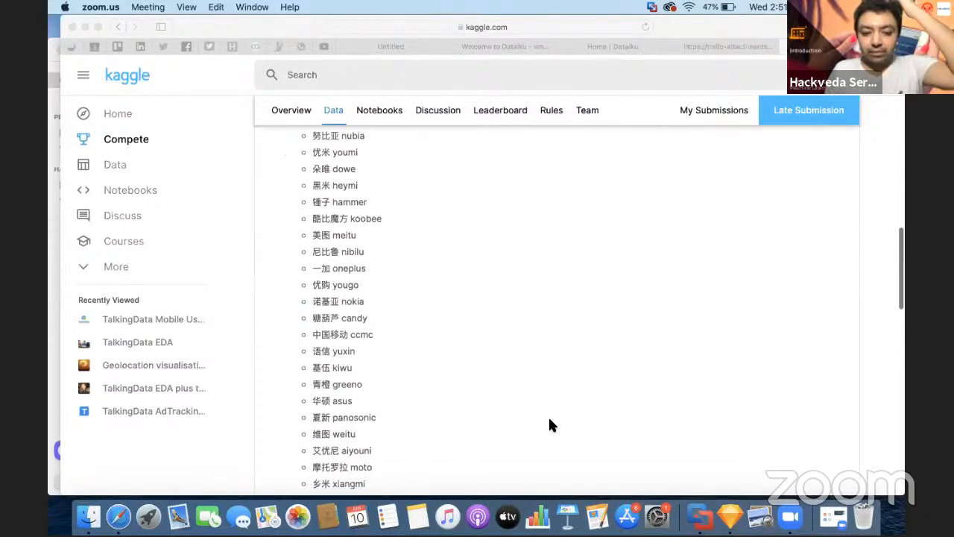
pyautogui.scroll(-3, 549, 425)
pyautogui.scroll(-5, 549, 425)
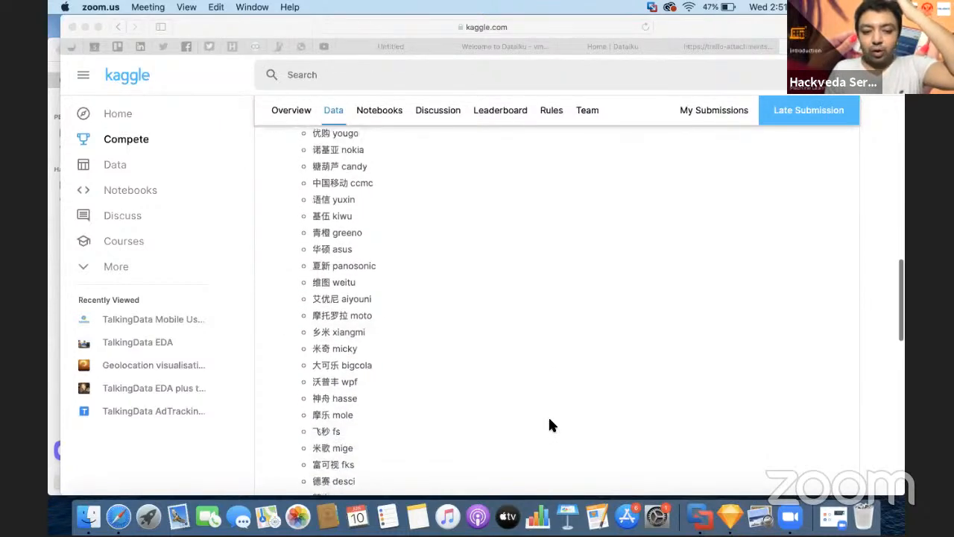
pyautogui.scroll(-9, 548, 425)
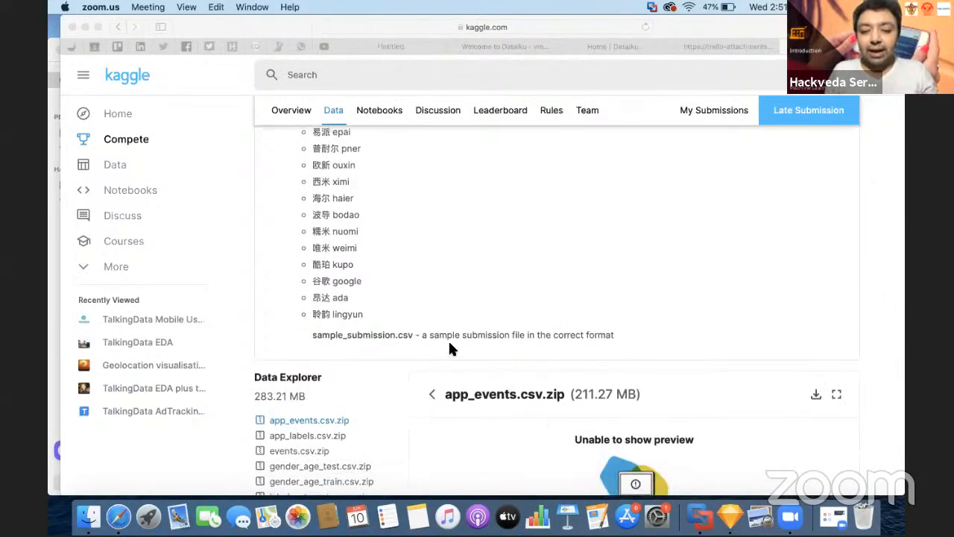
pyautogui.click(428, 335)
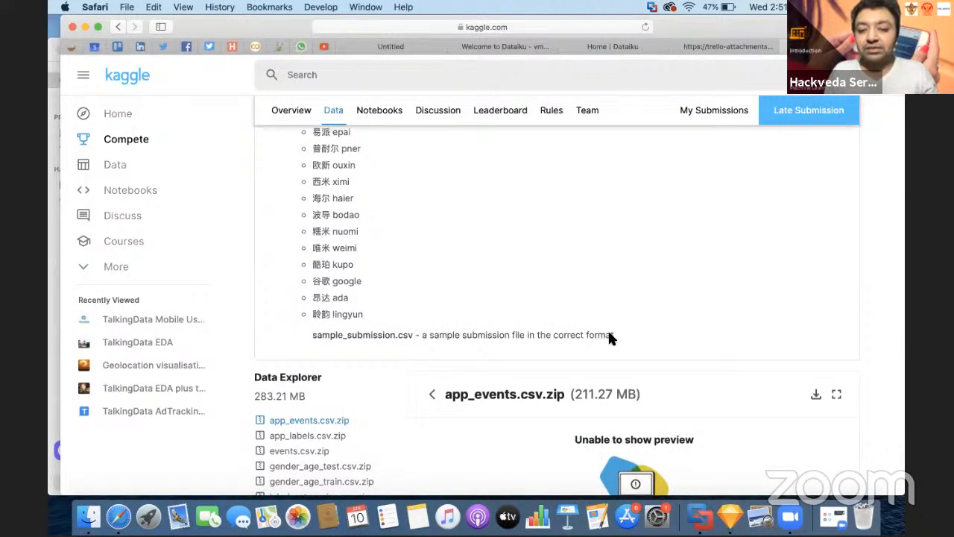
pyautogui.moveTo(617, 336); pyautogui.dragTo(422, 338)
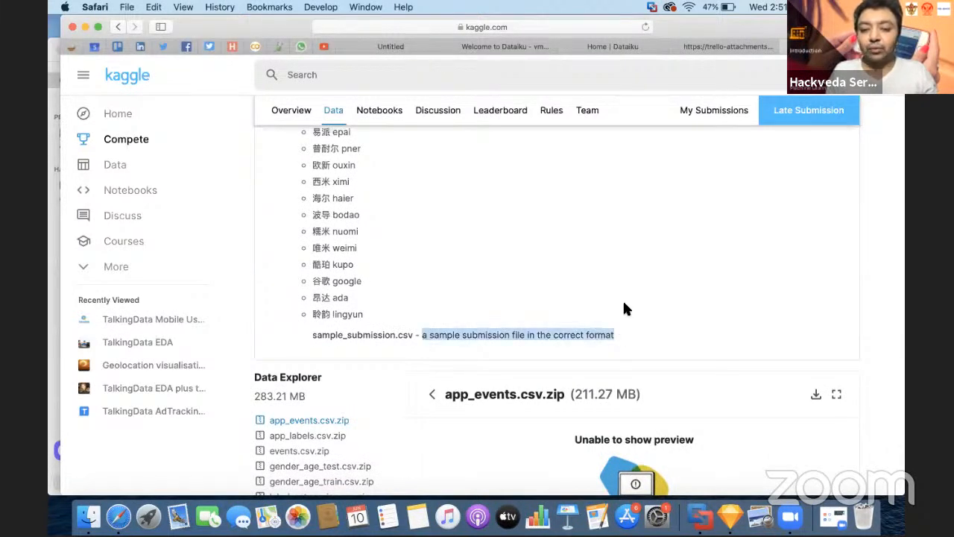
pyautogui.scroll(-2, 625, 308)
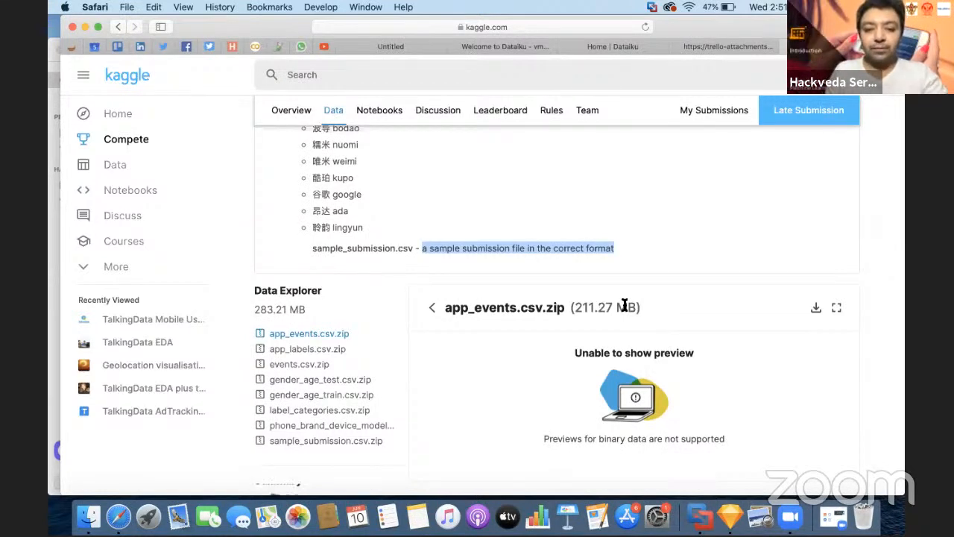
pyautogui.scroll(-3, 671, 283)
pyautogui.click(641, 169)
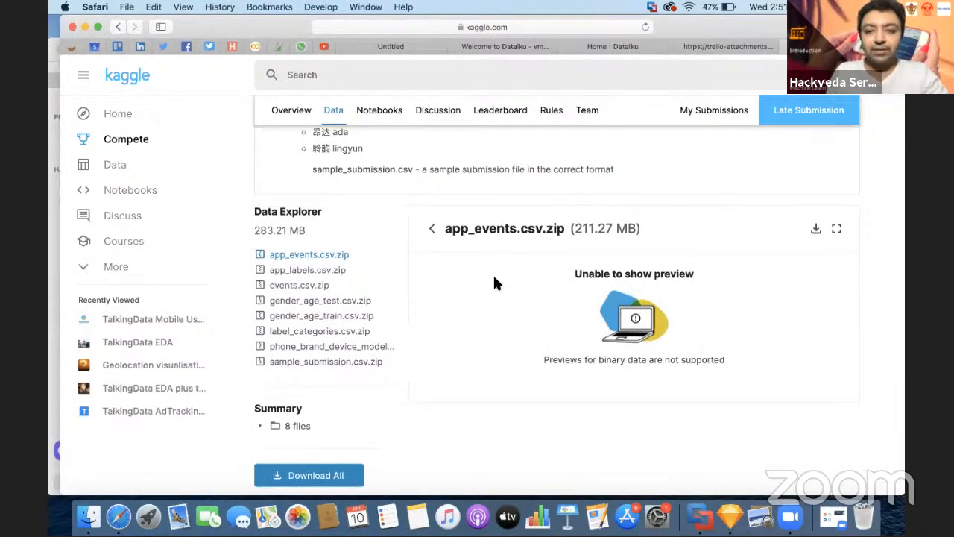
# Step: Switch to the talkingdata-mobile-user-demographics folder in Finder, extract sample_submission.csv.zip and place the extracted CSV beside its archive
pyautogui.hotkey('ctrl', 'Up')
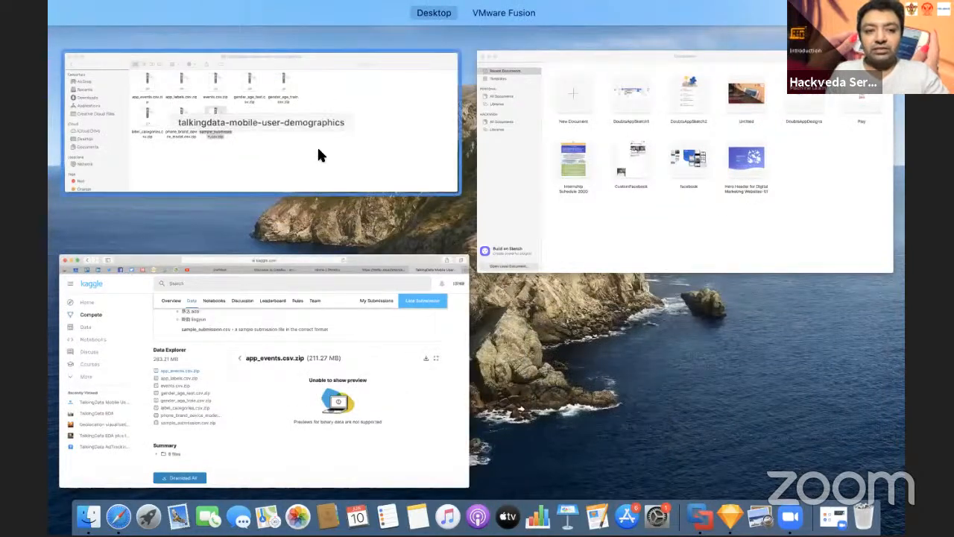
pyautogui.click(318, 154)
pyautogui.click(405, 145)
pyautogui.rightClick(404, 145)
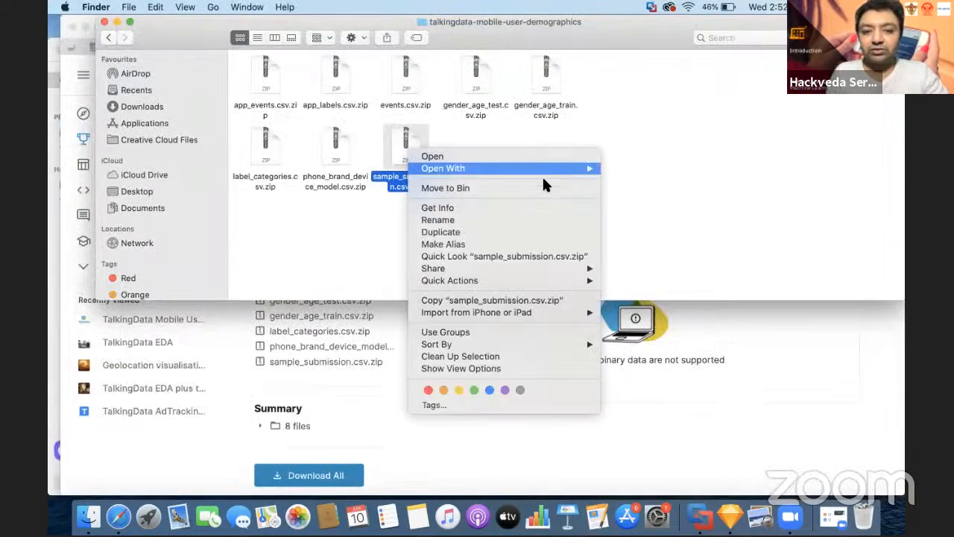
pyautogui.click(605, 167)
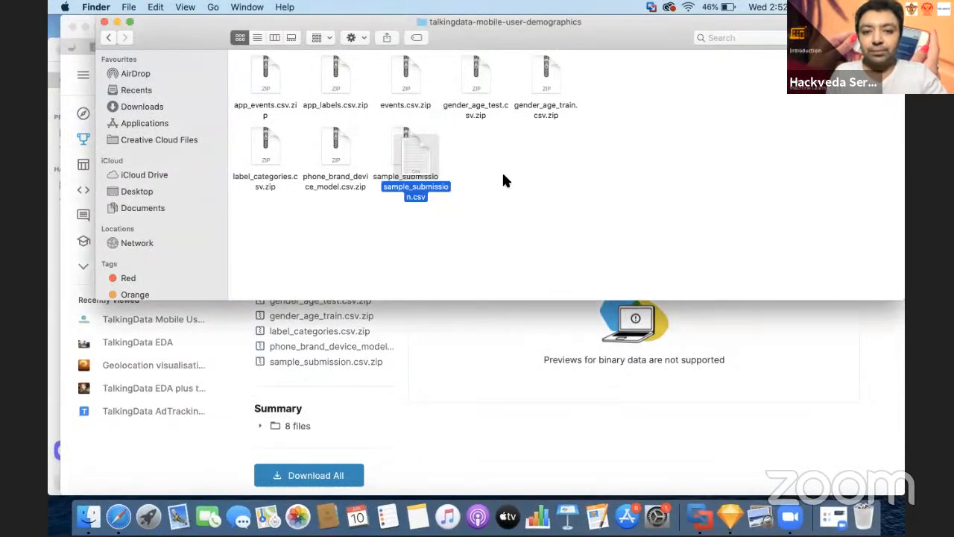
pyautogui.moveTo(418, 150); pyautogui.dragTo(490, 149)
pyautogui.click(605, 185)
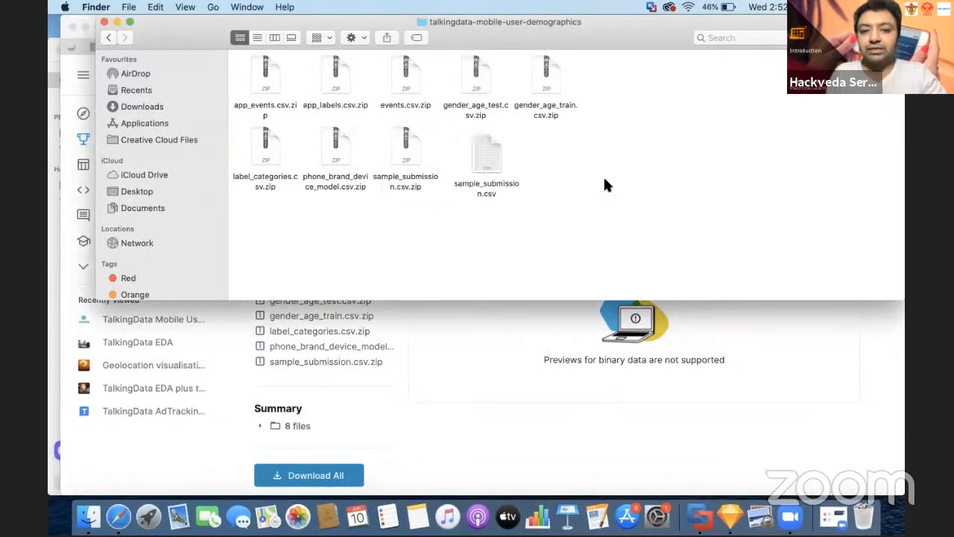
# Step: Open the extracted sample_submission.csv in Numbers and dismiss the import warnings
pyautogui.click(489, 160)
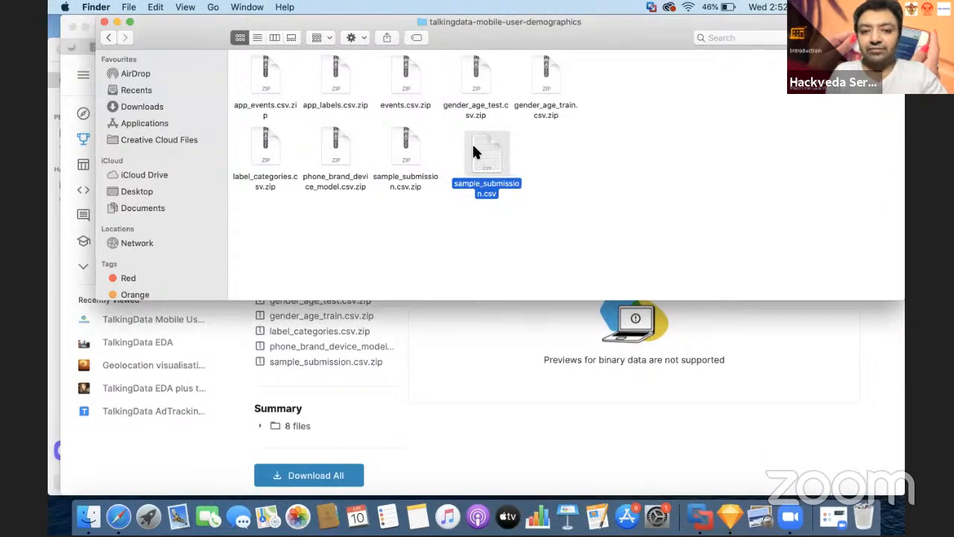
pyautogui.click(566, 159)
pyautogui.click(489, 158)
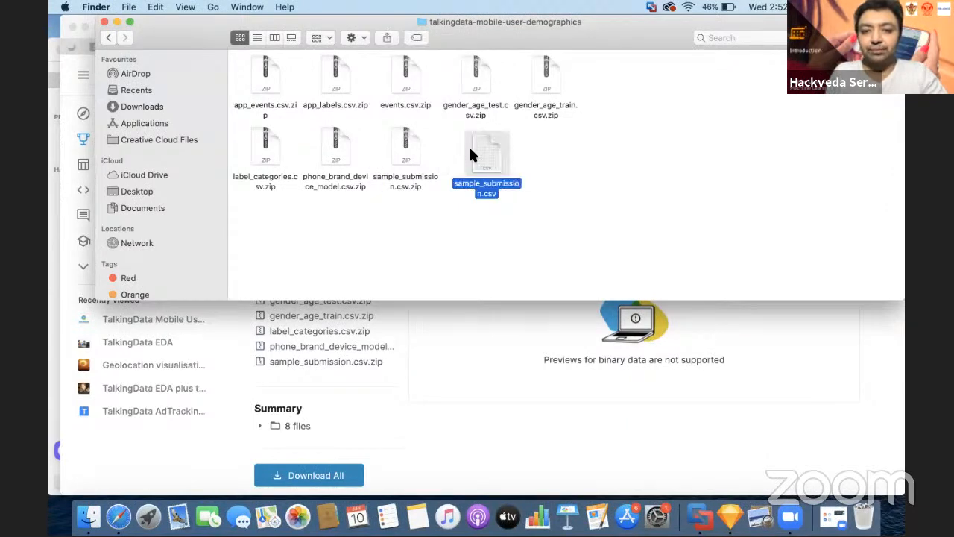
pyautogui.click(605, 191)
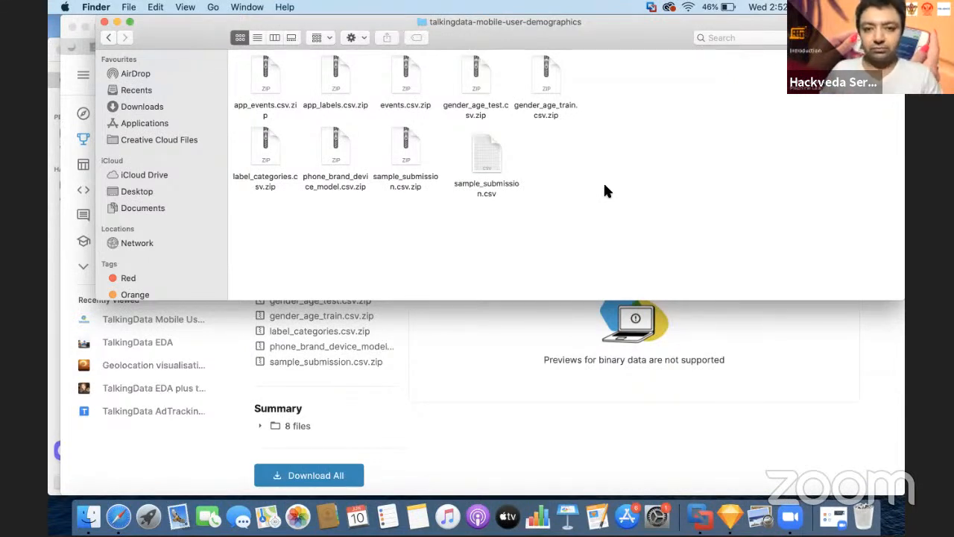
pyautogui.click(483, 160)
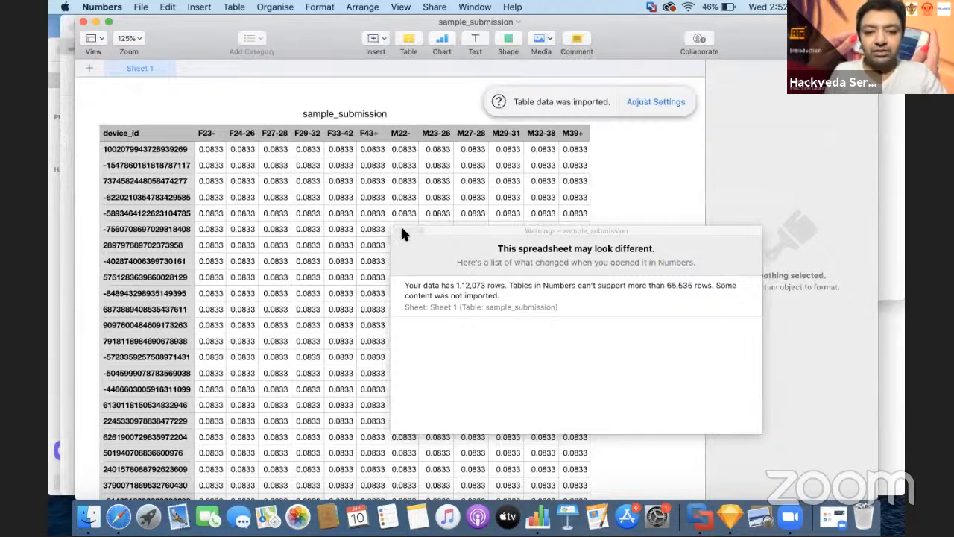
pyautogui.click(396, 231)
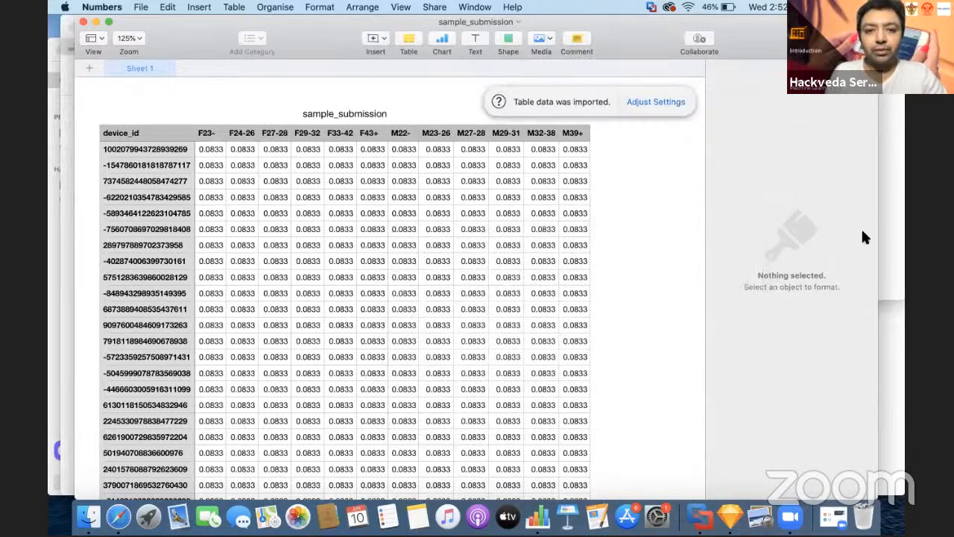
# Step: Examine the sample_submission table's first device ID and its gender-age group headers from F23- to M39+
pyautogui.scroll(-8, 317, 274)
pyautogui.scroll(8, 139, 149)
pyautogui.click(142, 150)
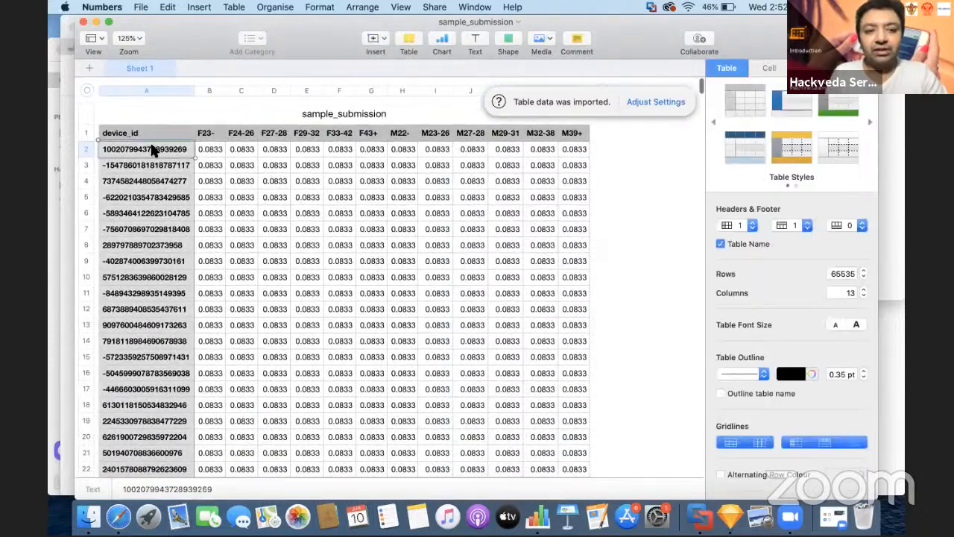
pyautogui.click(209, 134)
pyautogui.click(240, 138)
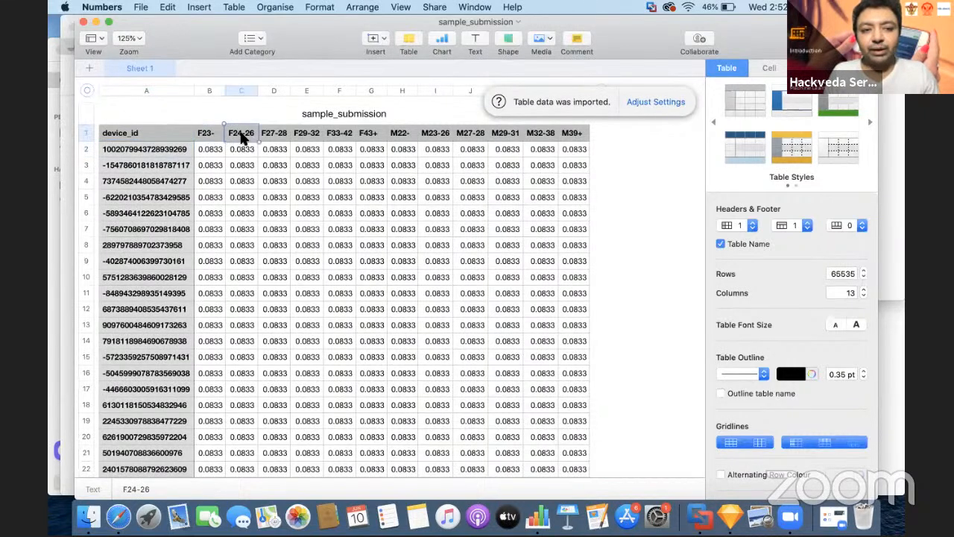
pyautogui.click(277, 136)
pyautogui.click(576, 137)
# Step: Look through the sample_submission rows down to the end of the table, and close the spreadsheet
pyautogui.scroll(-20, 626, 290)
pyautogui.scroll(-20, 626, 300)
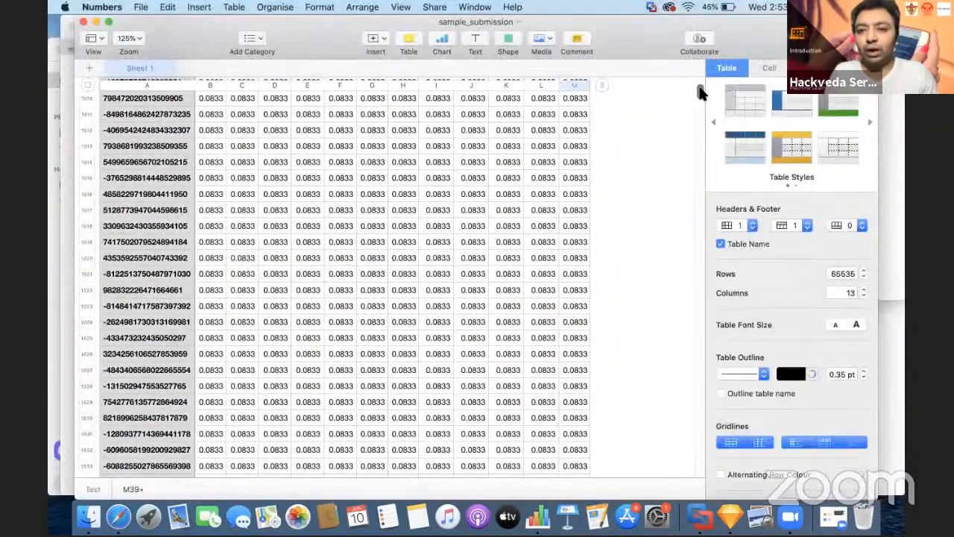
pyautogui.moveTo(701, 91); pyautogui.dragTo(702, 485)
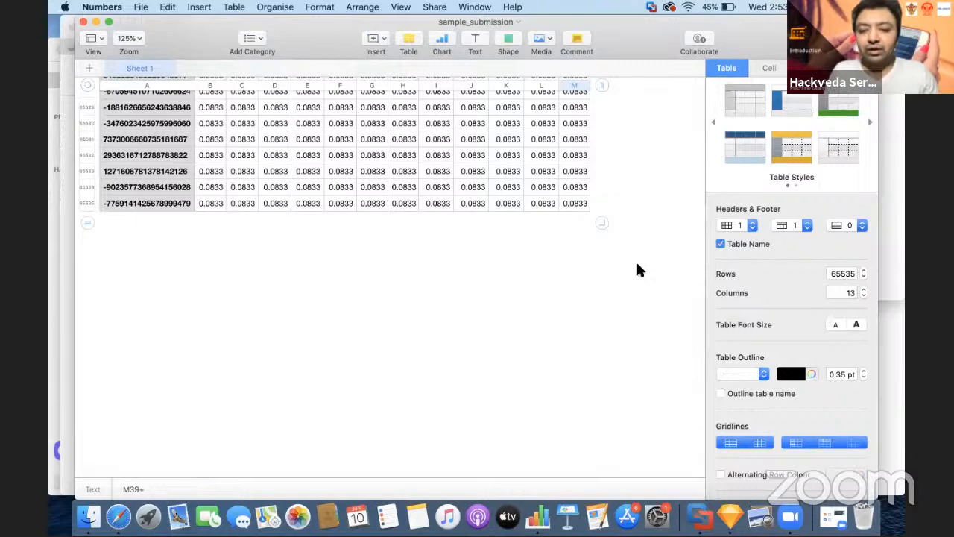
pyautogui.scroll(10, 629, 255)
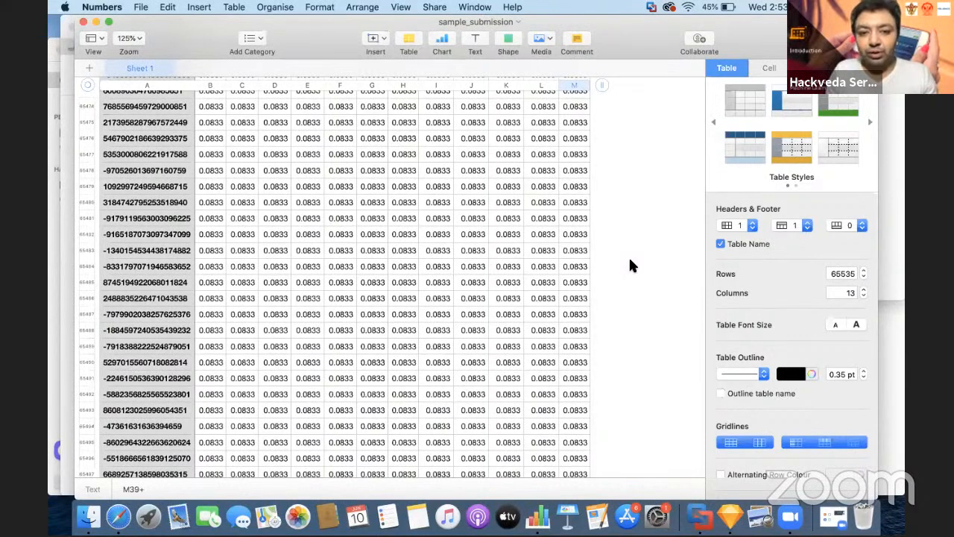
pyautogui.scroll(15, 630, 260)
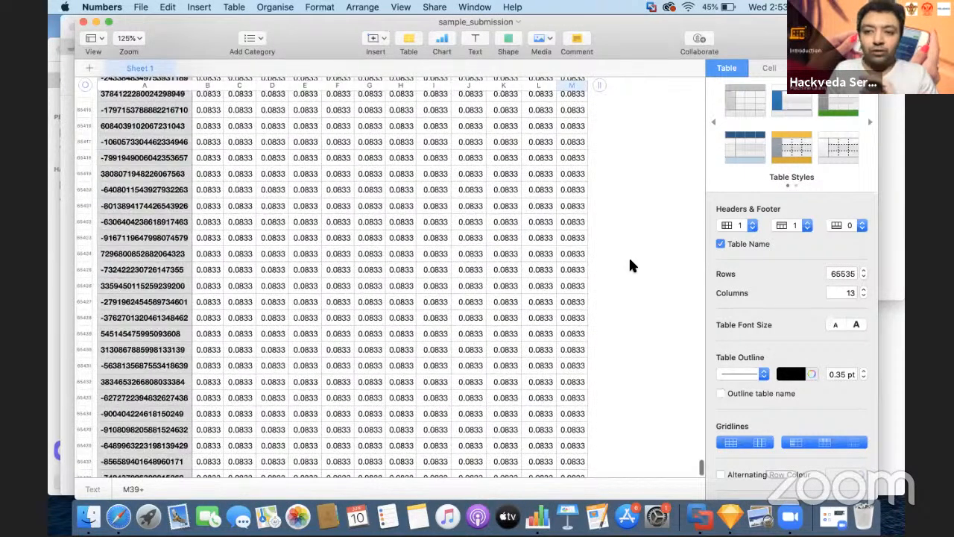
pyautogui.scroll(2, 630, 266)
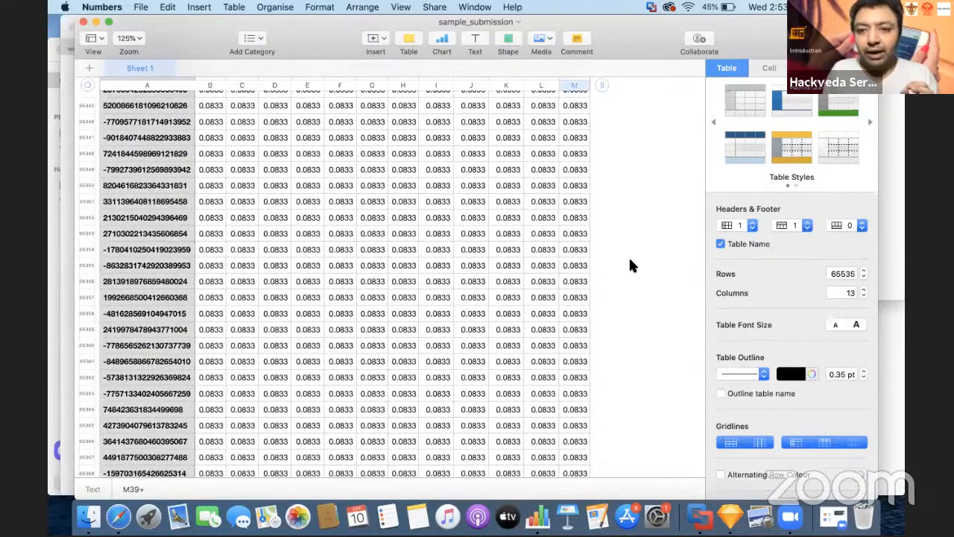
pyautogui.scroll(2, 630, 266)
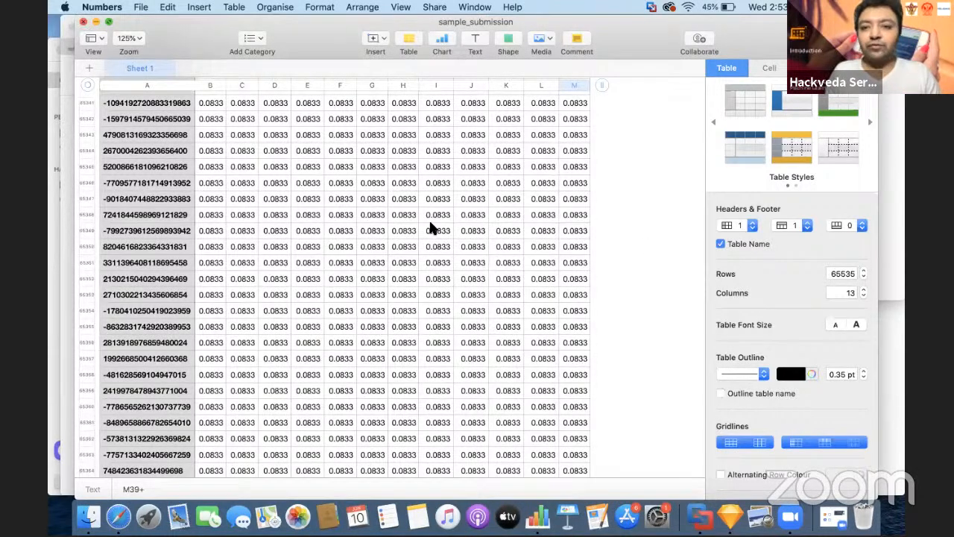
pyautogui.press('super+w')
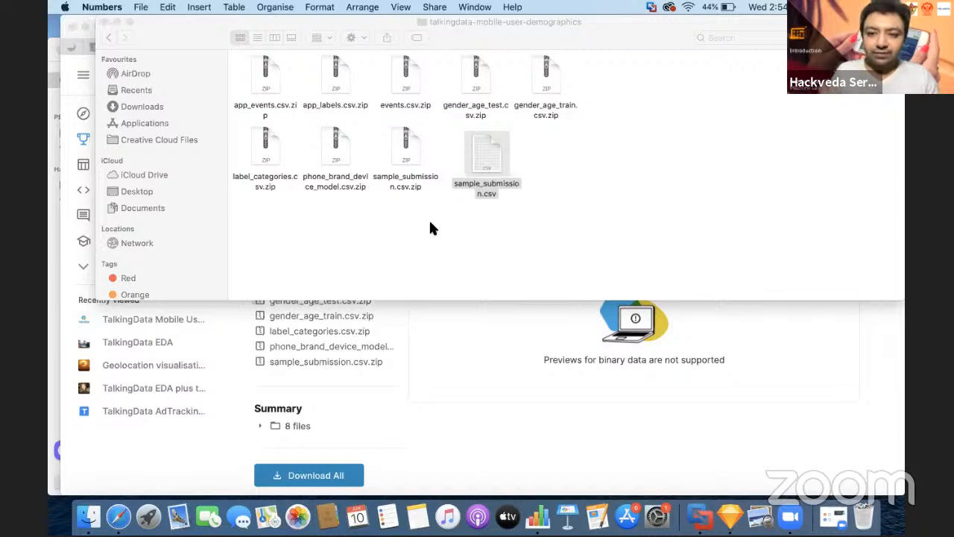
pyautogui.click(402, 218)
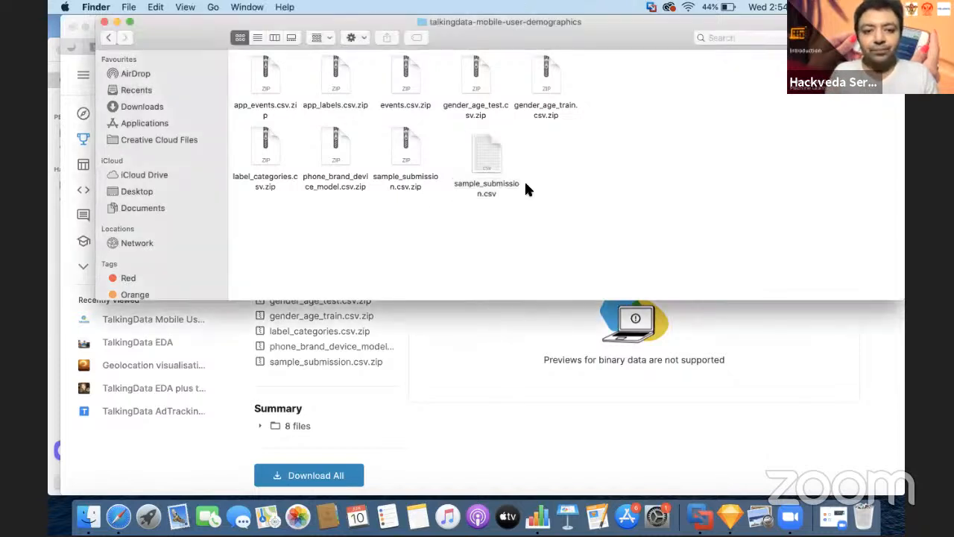
# Step: Extract phone_brand_device_model.csv.zip with Archive Utility
pyautogui.click(335, 151)
pyautogui.rightClick(328, 151)
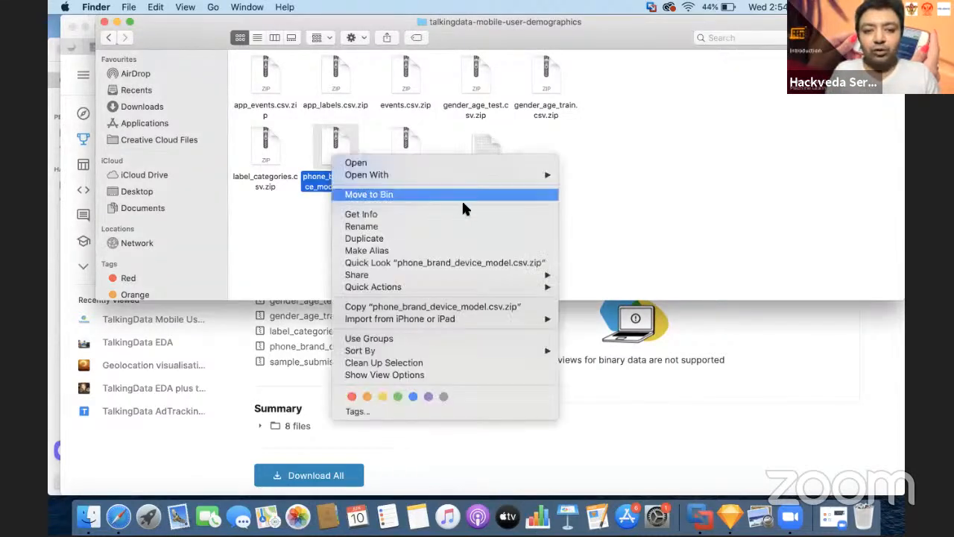
pyautogui.moveTo(460, 175)
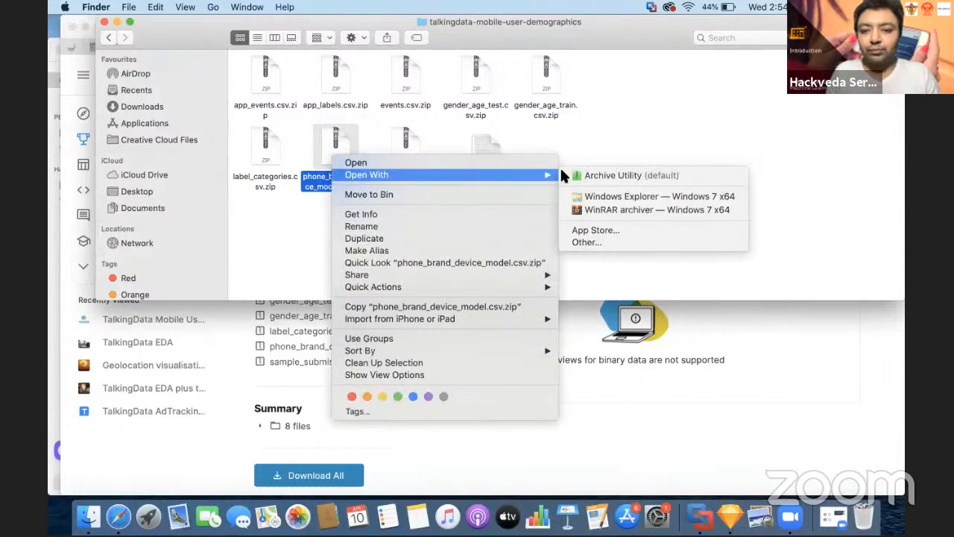
pyautogui.click(607, 176)
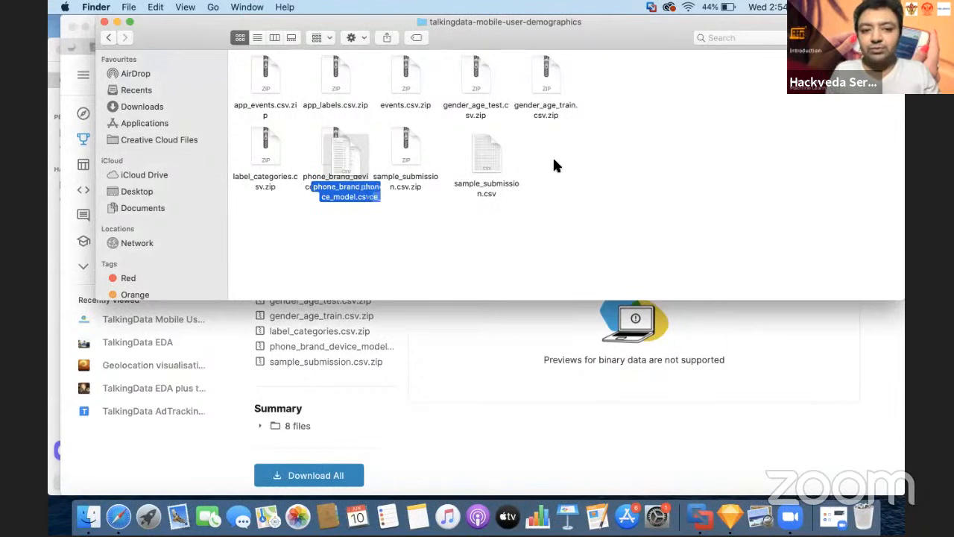
# Step: Open the extracted phone_brand_device_model.csv in Numbers, dismiss the import warnings and select the device_id header
pyautogui.doubleClick(560, 159)
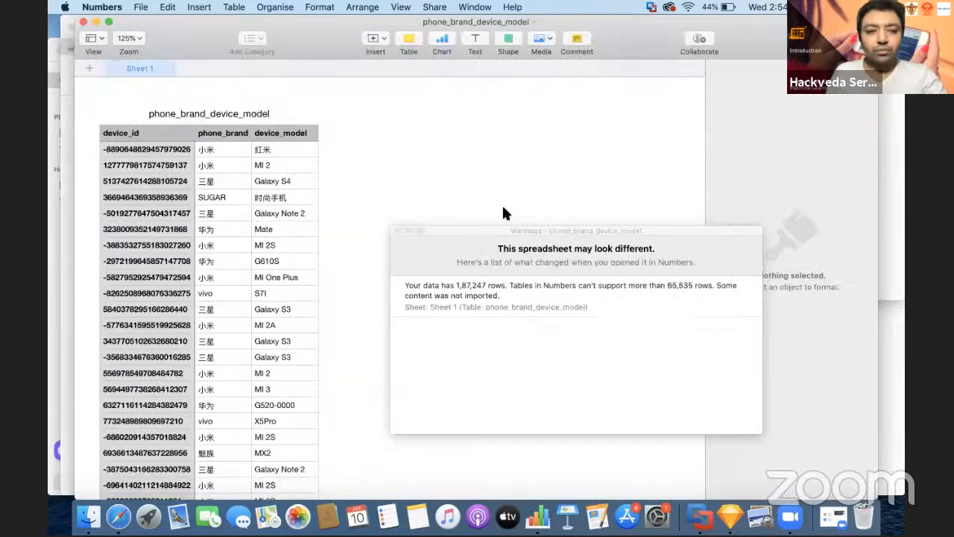
pyautogui.click(397, 232)
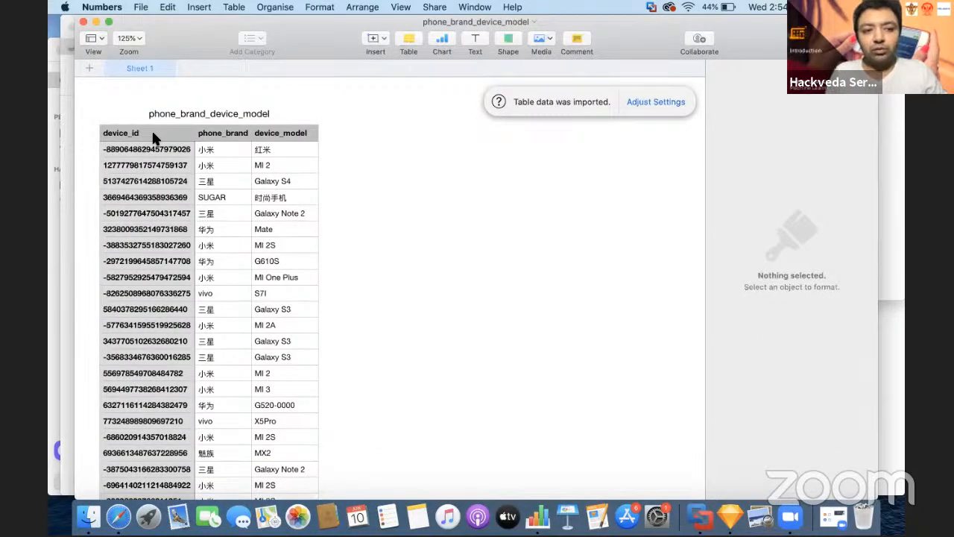
pyautogui.click(153, 138)
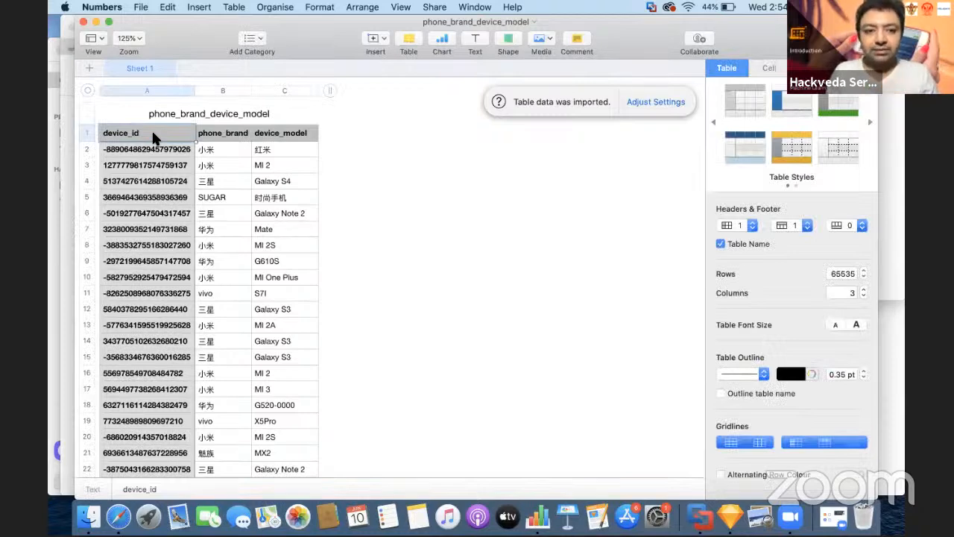
# Step: Examine the first device ID and the device_model entries in the upper rows of the phone_brand_device_model table
pyautogui.click(146, 151)
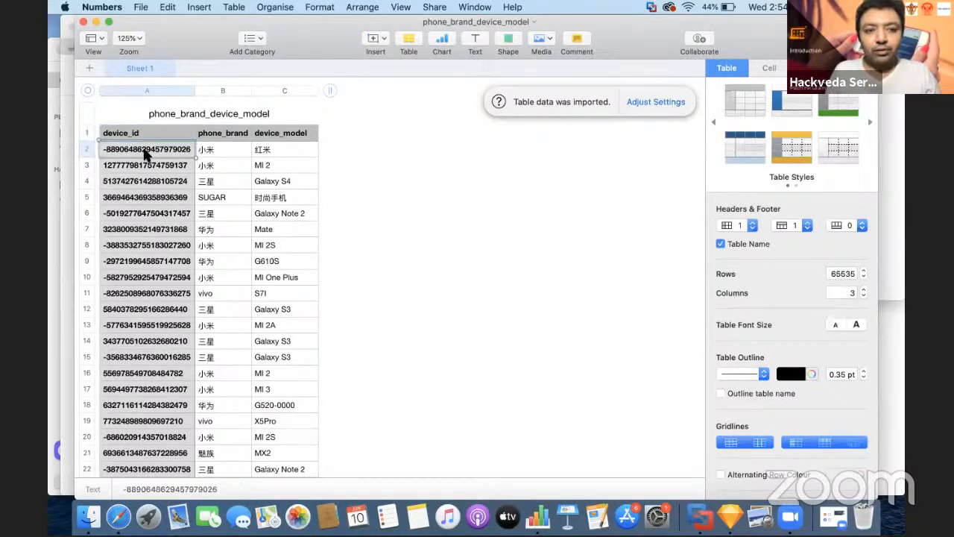
pyautogui.click(277, 150)
pyautogui.click(283, 164)
pyautogui.click(284, 182)
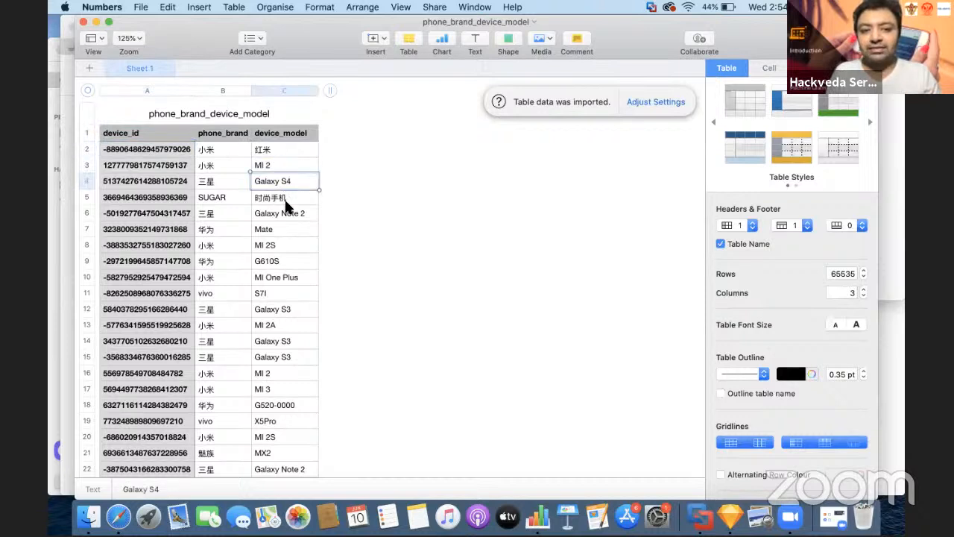
pyautogui.click(285, 214)
pyautogui.click(290, 241)
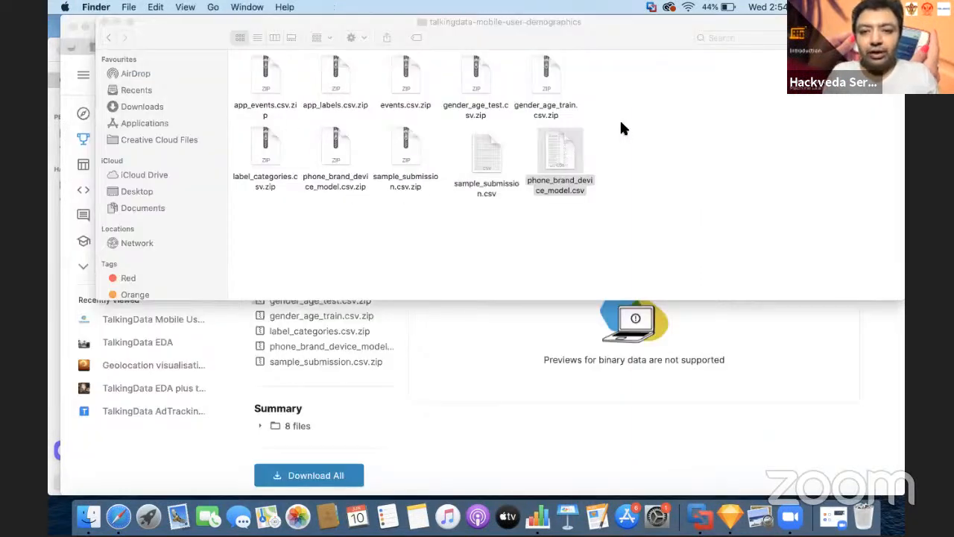
# Step: Extract app_events.csv.zip with Archive Utility and place the extracted app_events.csv beside phone_brand_device_model.csv in the dataset folder
pyautogui.click(620, 118)
pyautogui.click(267, 97)
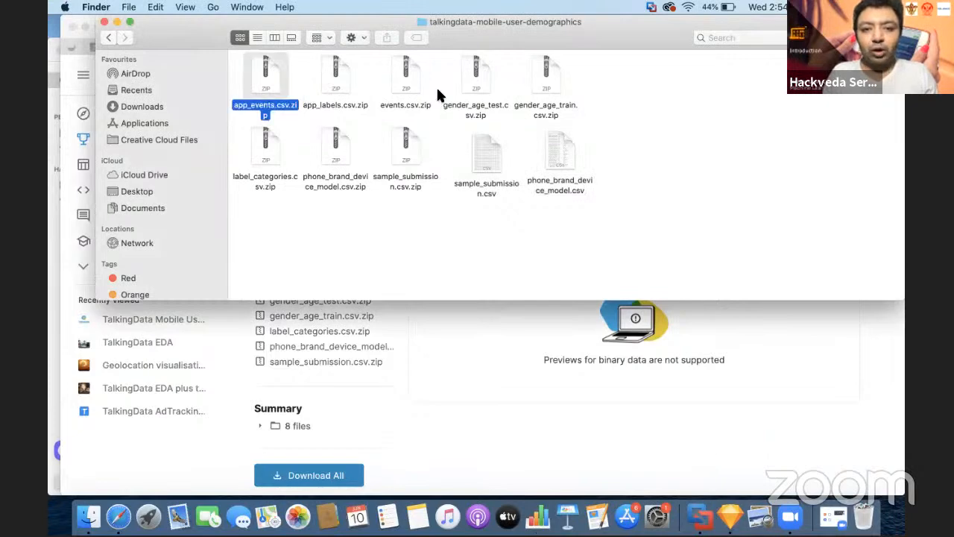
pyautogui.rightClick(266, 71)
pyautogui.moveTo(410, 90)
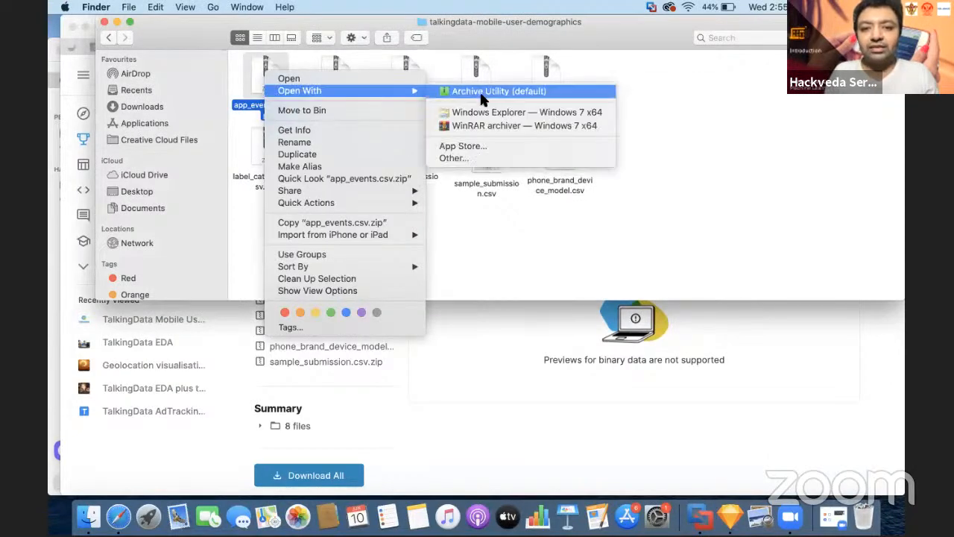
pyautogui.click(481, 91)
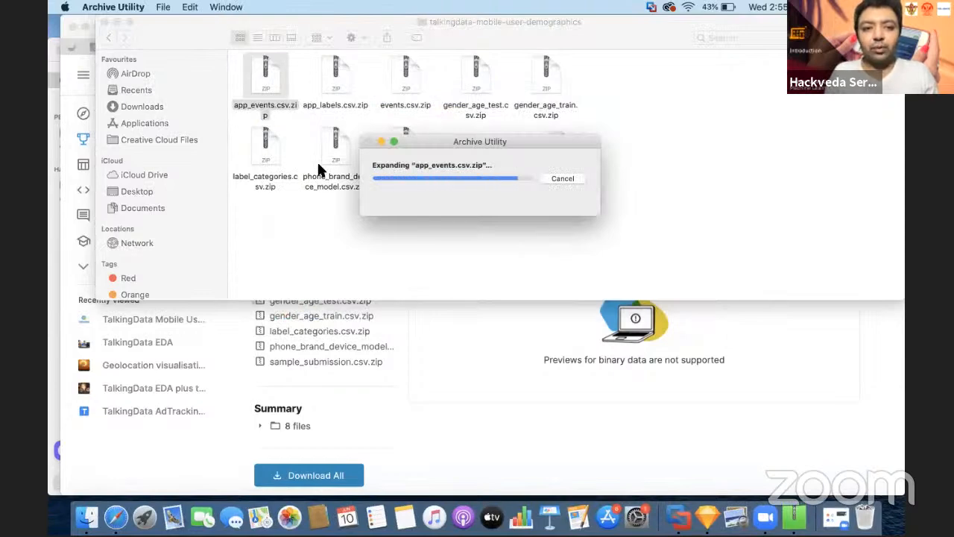
pyautogui.moveTo(278, 88); pyautogui.dragTo(639, 164)
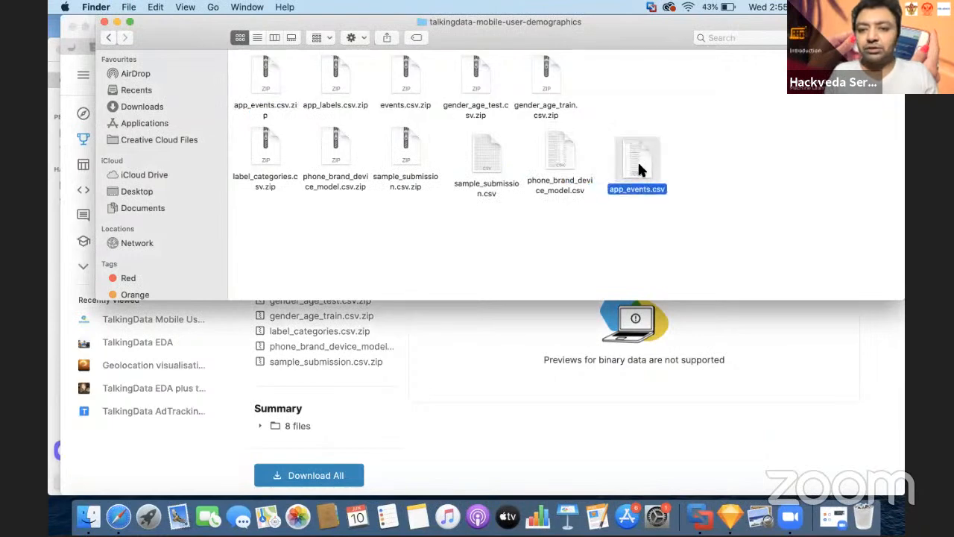
pyautogui.click(631, 251)
# Step: Try to open app_events.csv in Numbers, moving the progress window below the files and checking the open windows during loading
pyautogui.doubleClick(628, 158)
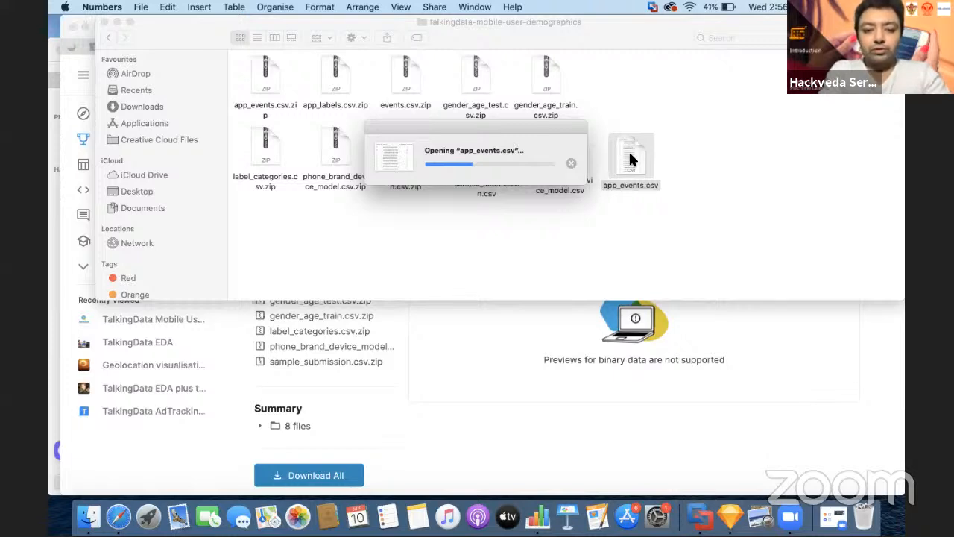
pyautogui.hotkey('ctrl', 'Up')
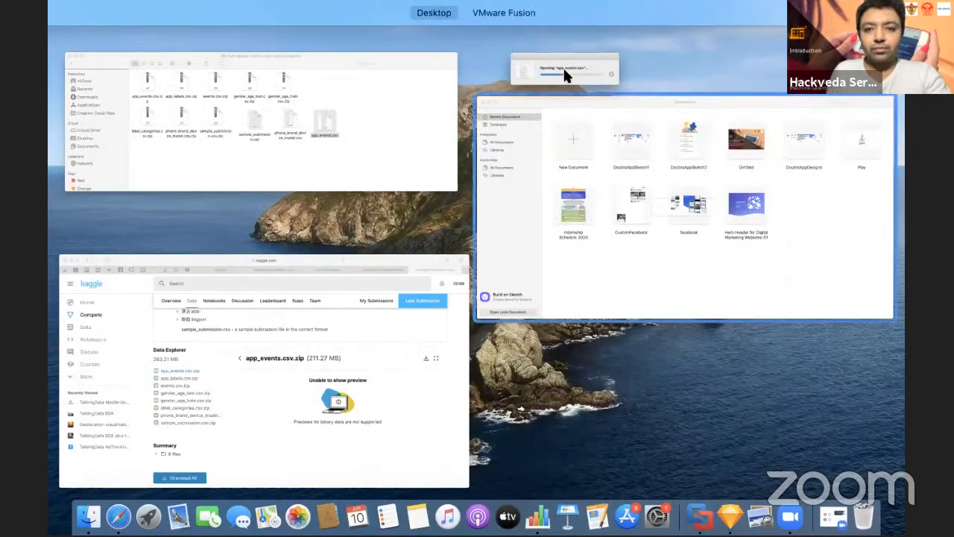
pyautogui.click(601, 60)
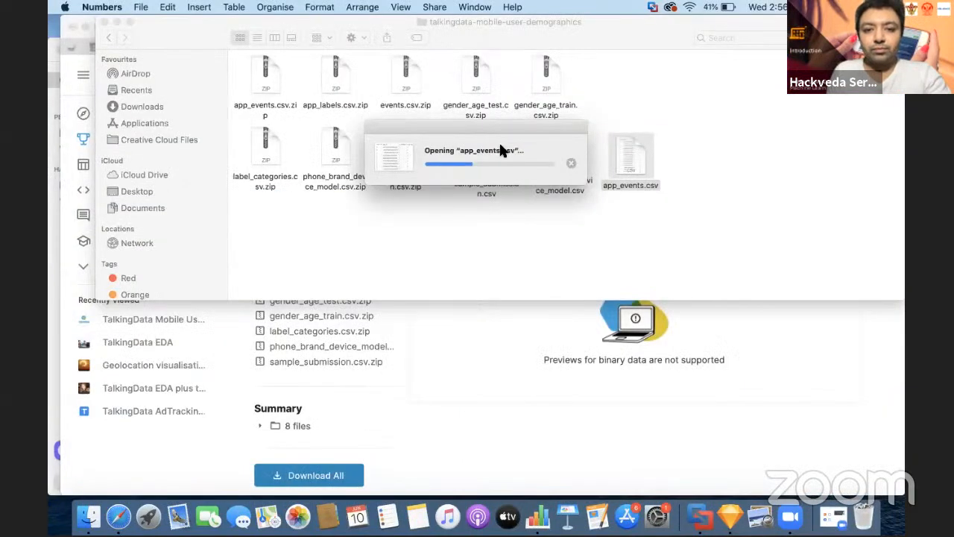
pyautogui.moveTo(486, 123); pyautogui.dragTo(374, 204)
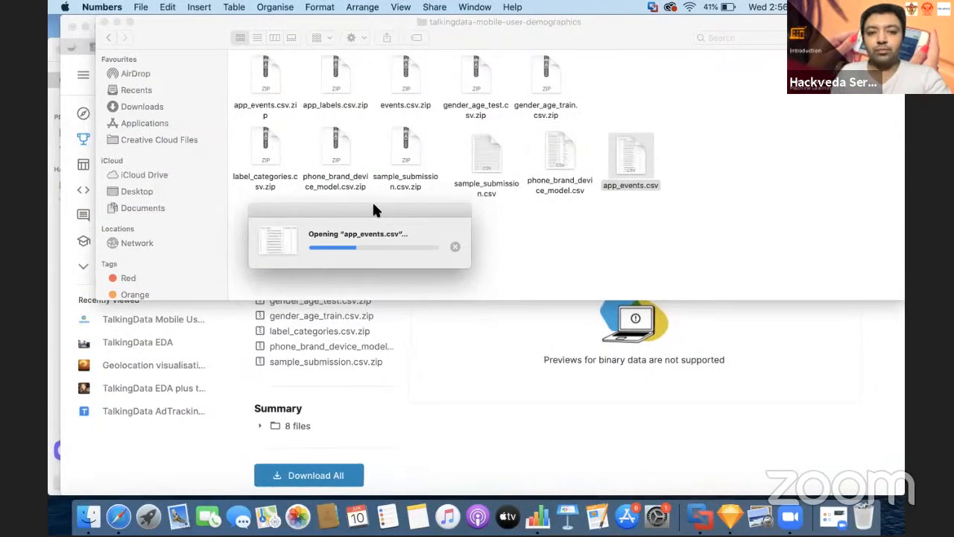
pyautogui.hotkey('ctrl', 'Up')
pyautogui.hotkey('ctrl', 'Up')
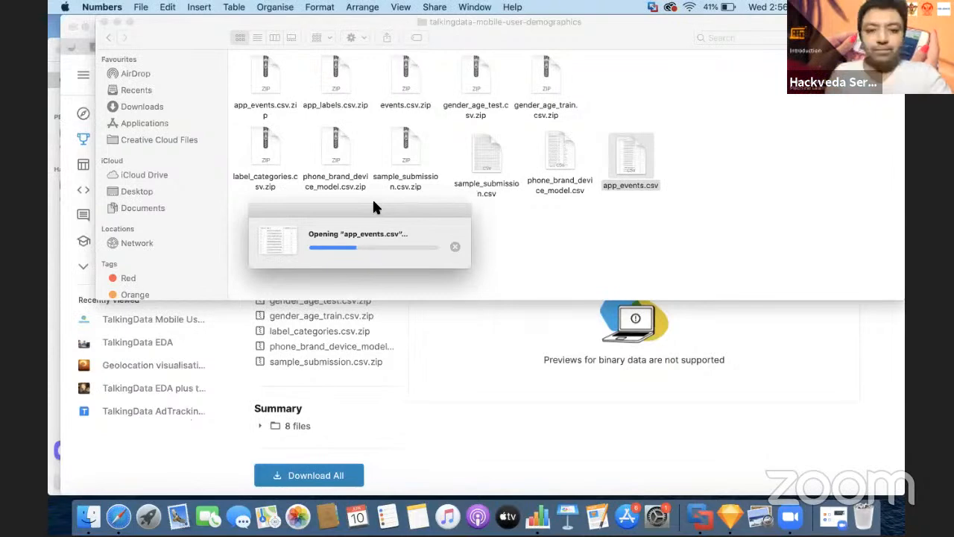
pyautogui.hotkey('ctrl', 'Up')
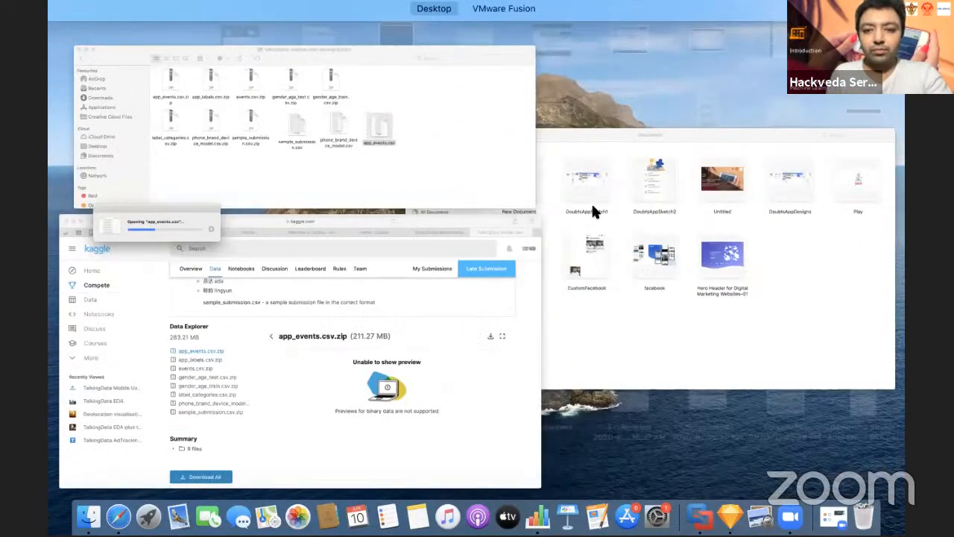
pyautogui.hotkey('ctrl', 'Up')
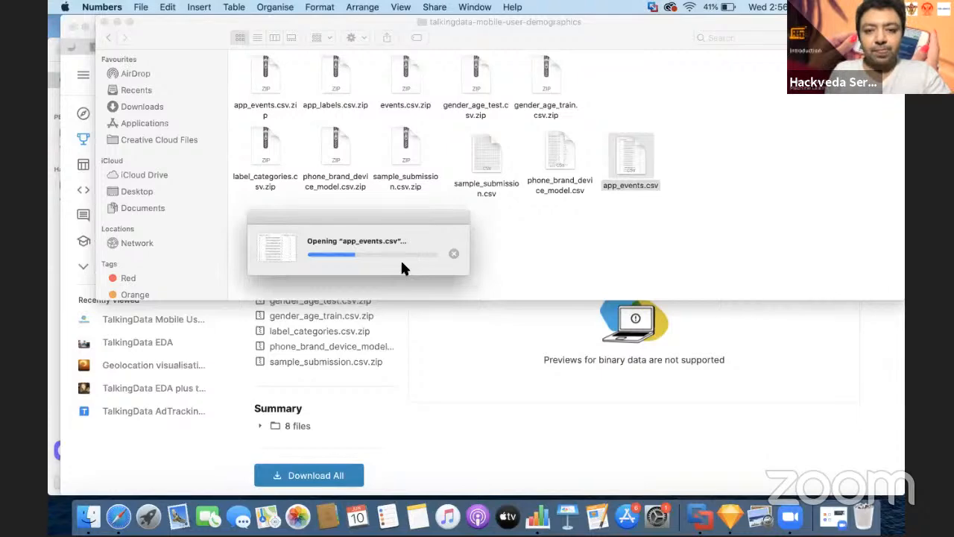
pyautogui.hotkey('ctrl', 'Up')
pyautogui.hotkey('ctrl', 'Up')
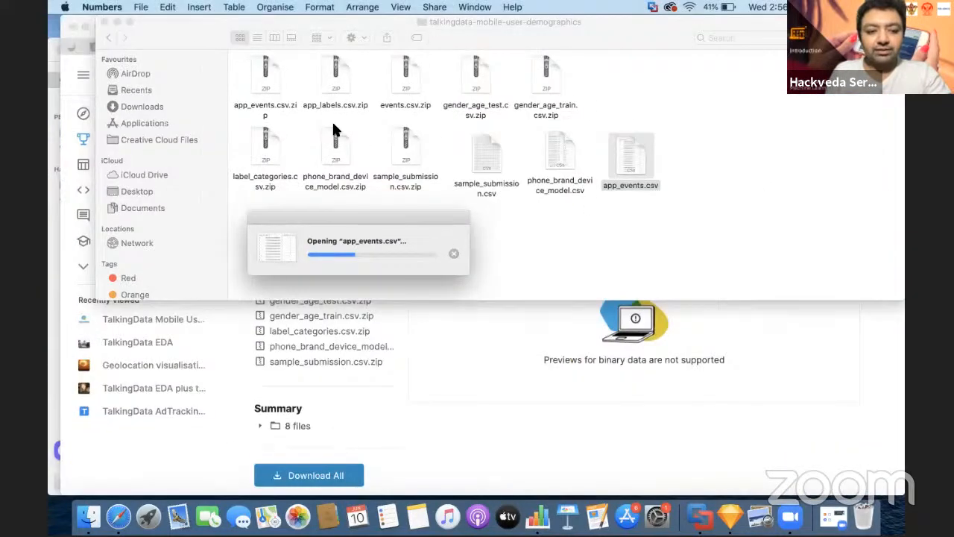
# Step: Switch to Safari, read the live chat in YouTube Studio and bring up the Knowledge Discovery Process diagram
pyautogui.click(435, 419)
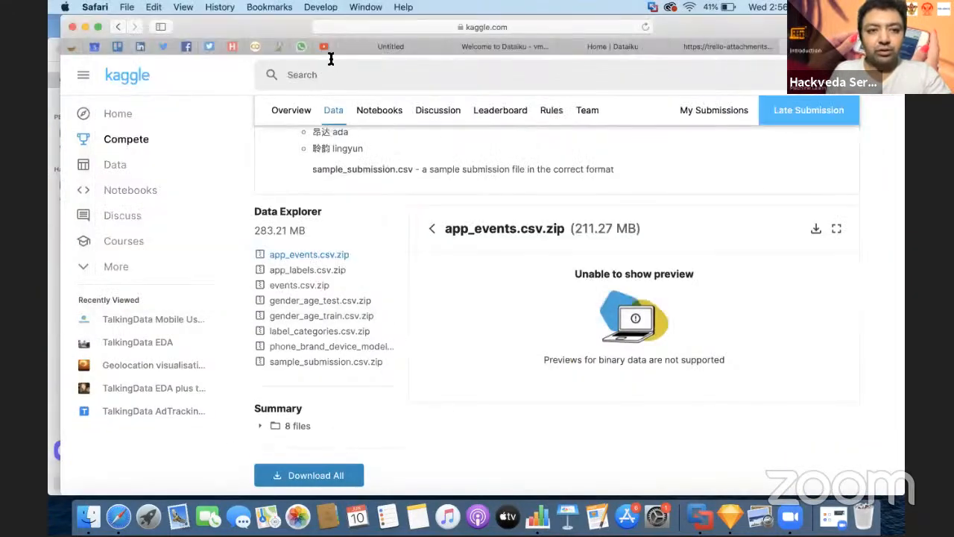
pyautogui.hotkey('ctrl', 'Tab')
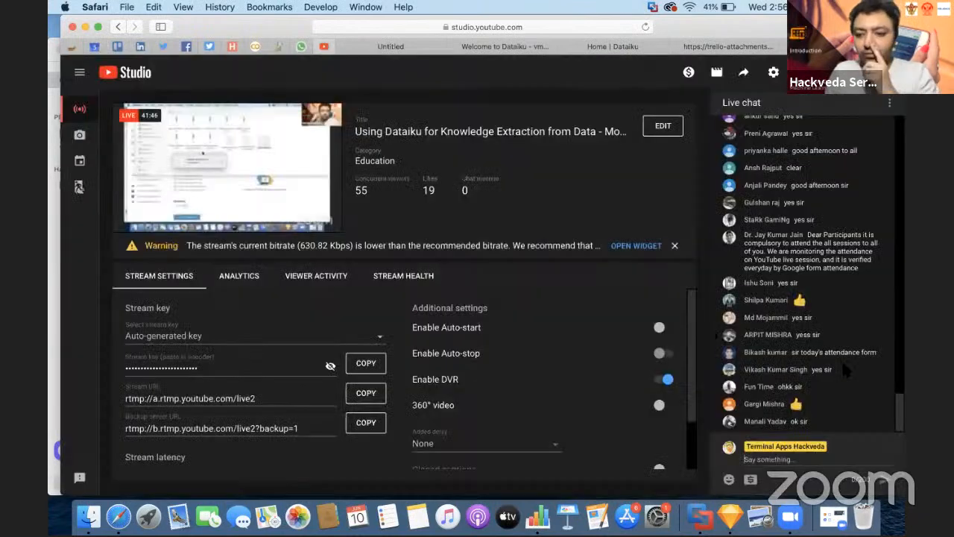
pyautogui.scroll(3, 820, 370)
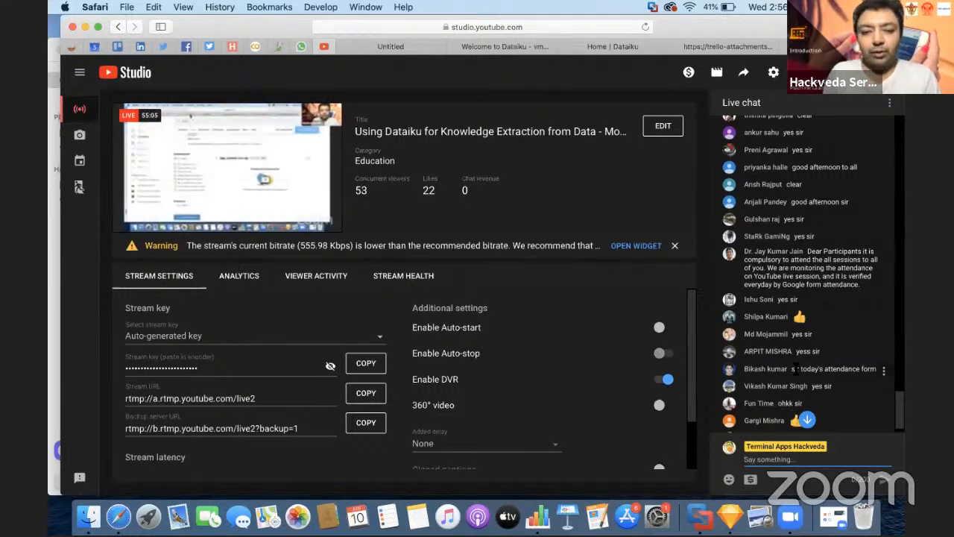
pyautogui.scroll(-3, 796, 368)
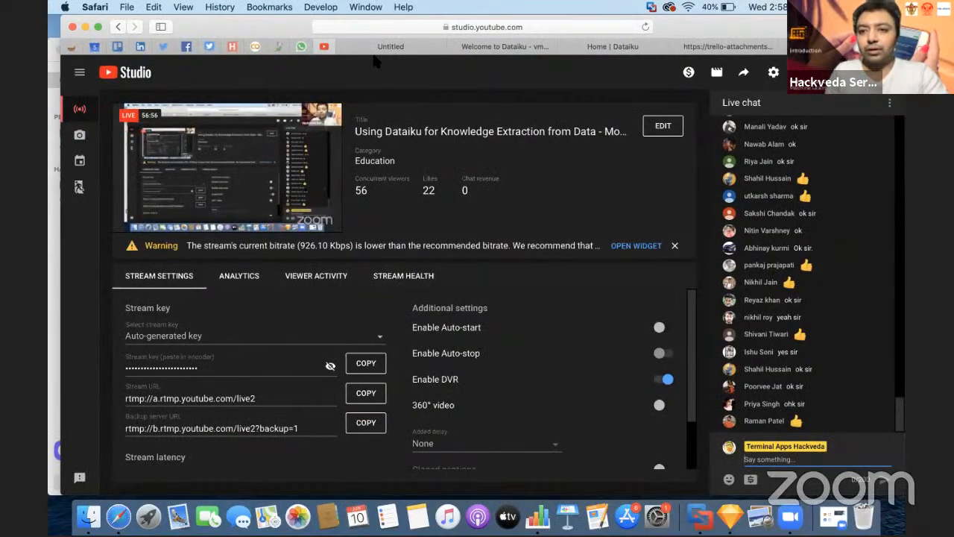
pyautogui.click(727, 46)
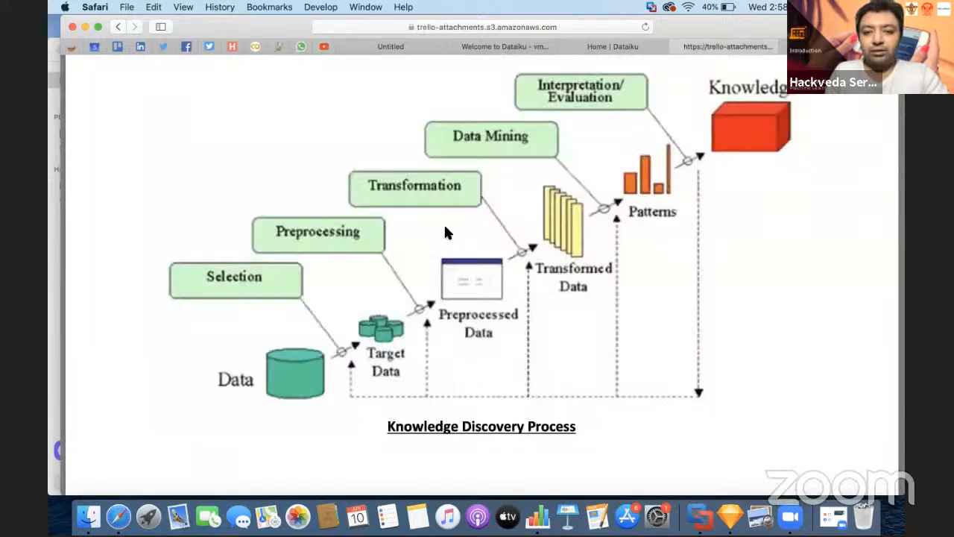
# Step: Return to the dataset folder in Finder and retry opening app_events.csv in Numbers, cancelling the pending load before another attempt
pyautogui.hotkey('ctrl', 'Up')
pyautogui.click(378, 168)
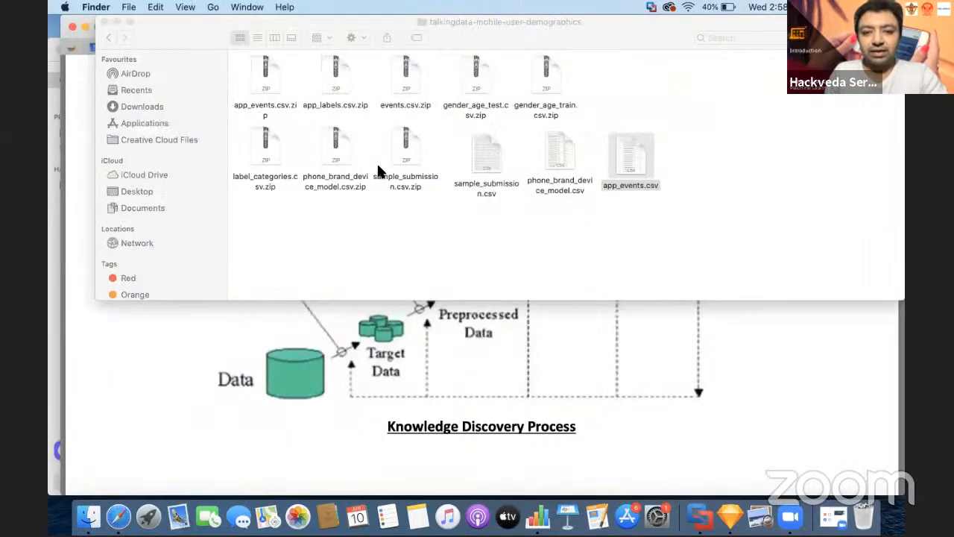
pyautogui.click(664, 125)
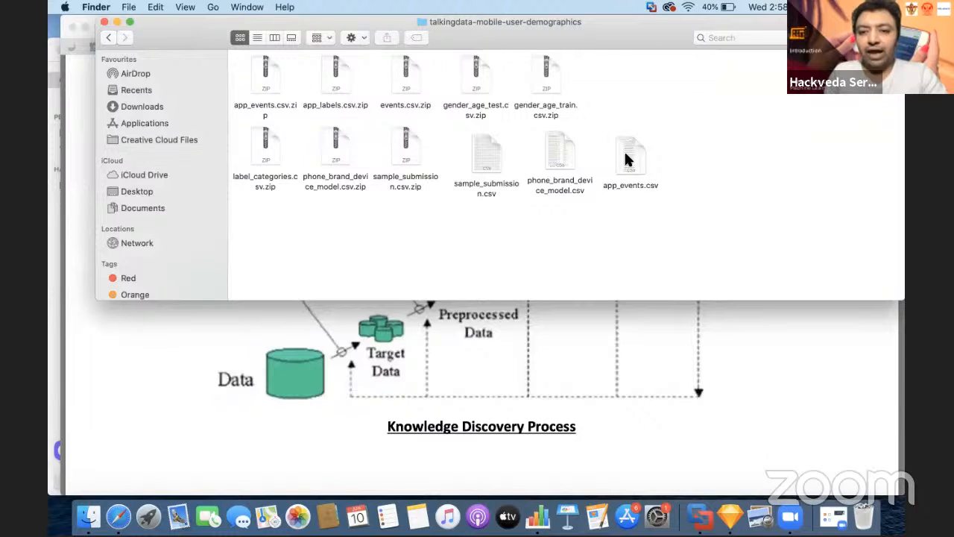
pyautogui.click(628, 158)
pyautogui.doubleClick(625, 154)
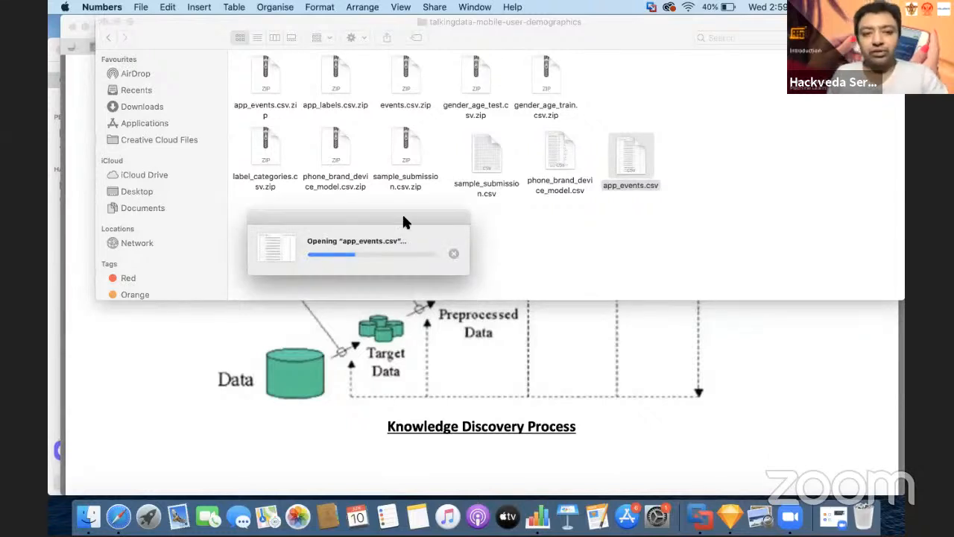
pyautogui.click(454, 254)
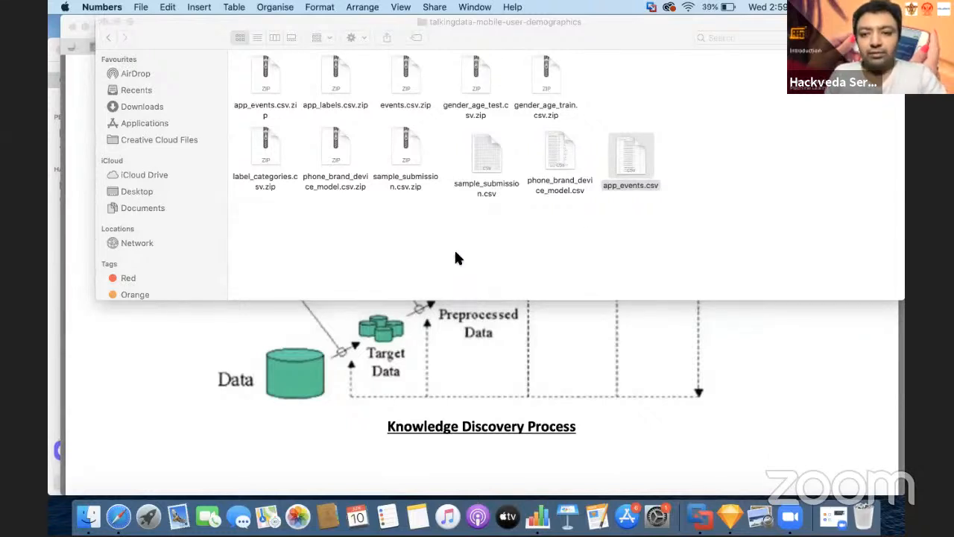
pyautogui.click(631, 159)
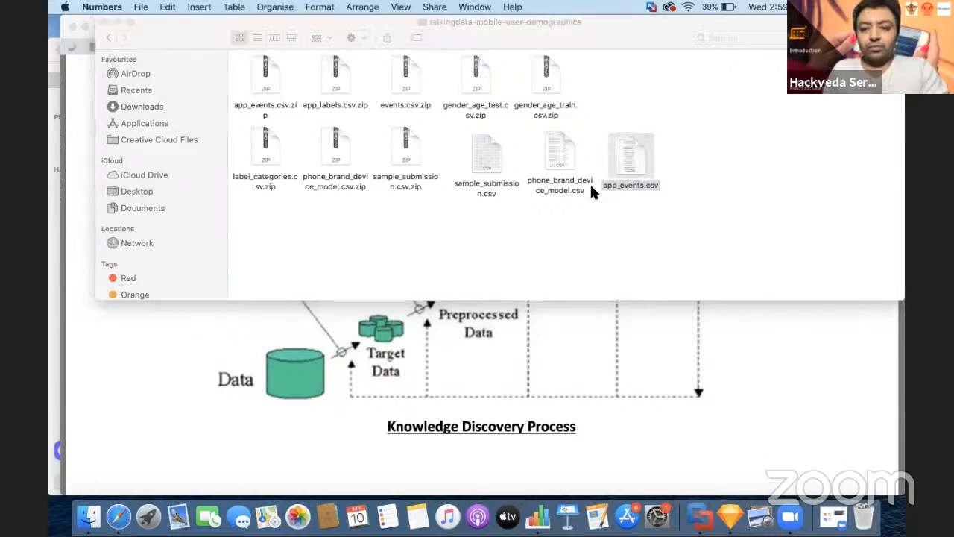
pyautogui.click(550, 244)
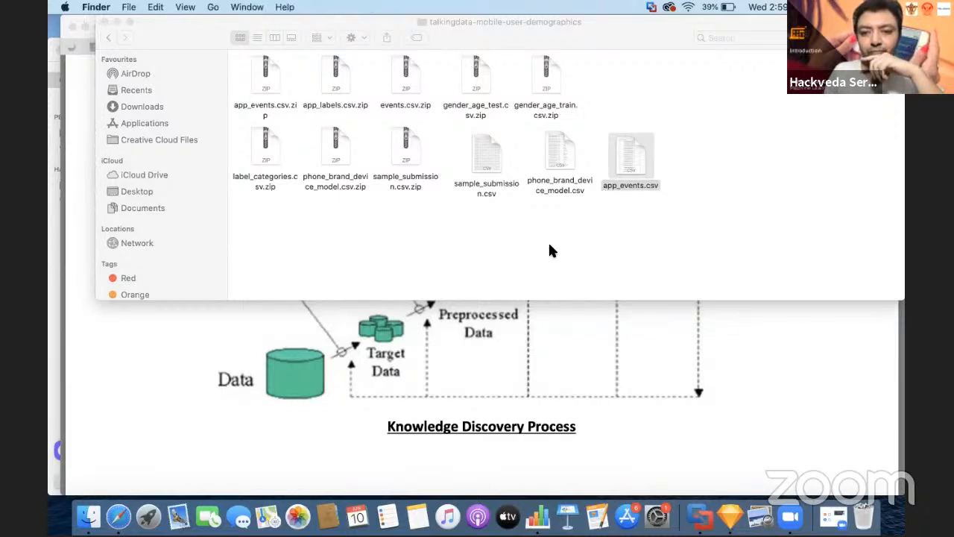
pyautogui.doubleClick(624, 191)
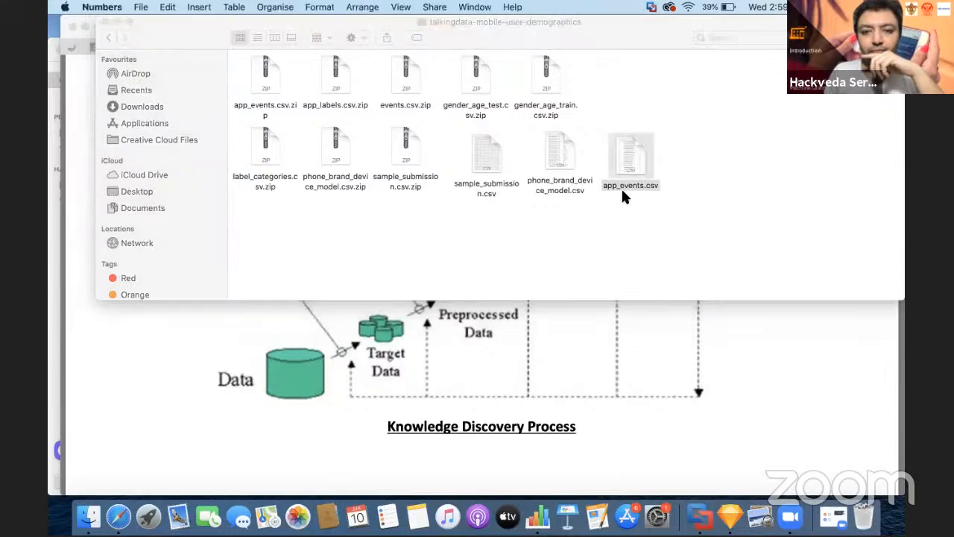
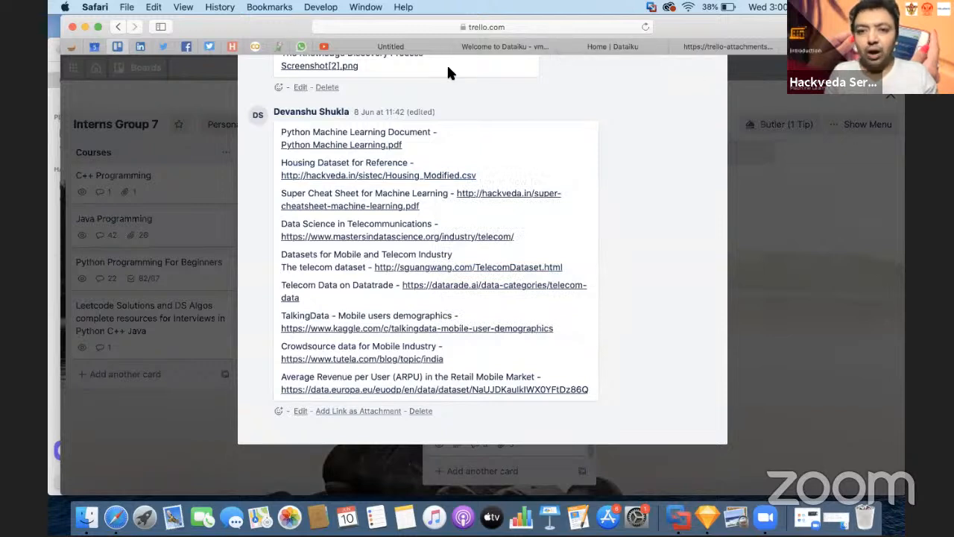
pyautogui.click(325, 47)
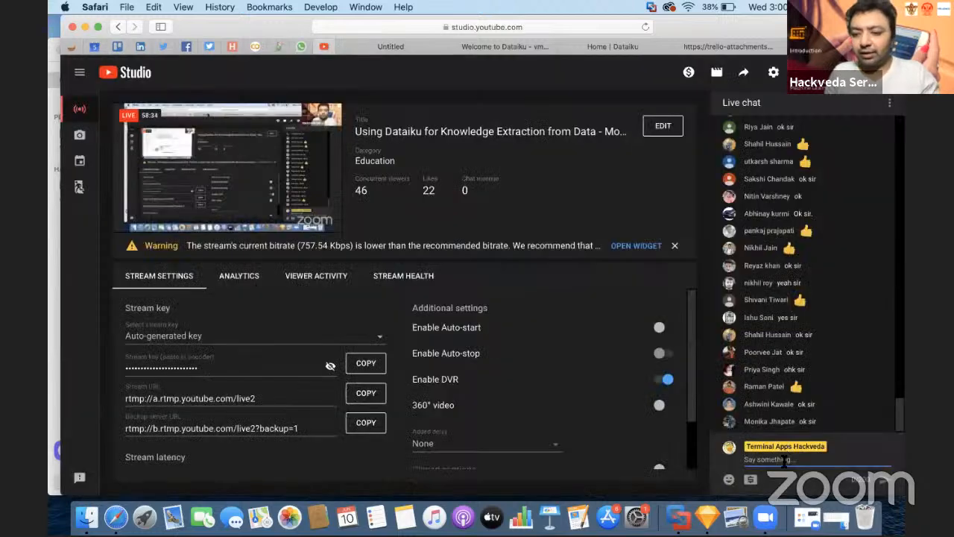
pyautogui.write('http://hackveda.in/sistec/Housing_Modified.csv')
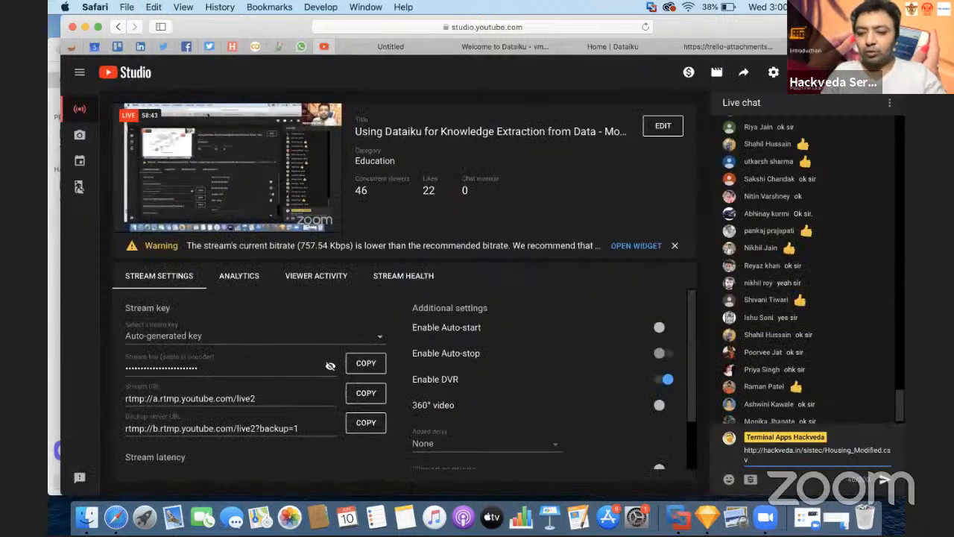
pyautogui.press('Return')
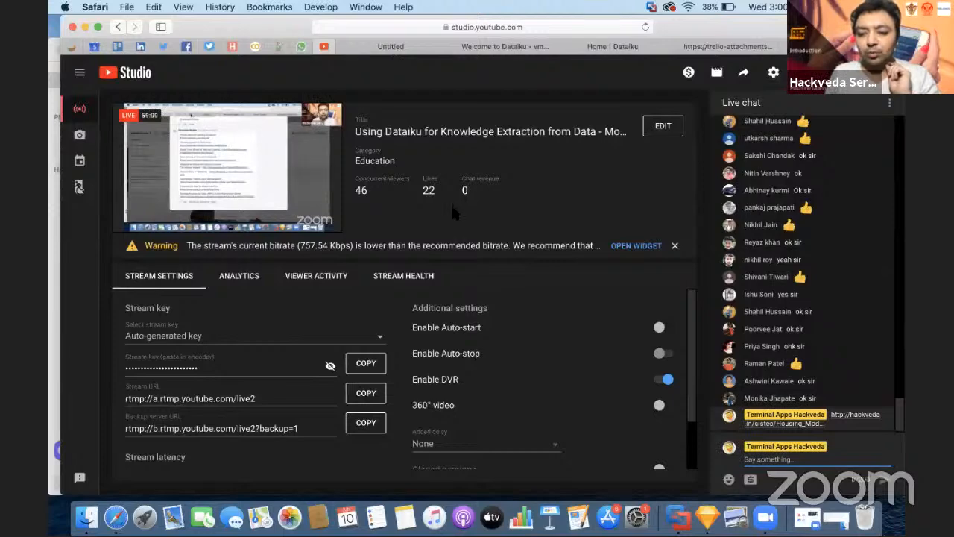
pyautogui.click(413, 47)
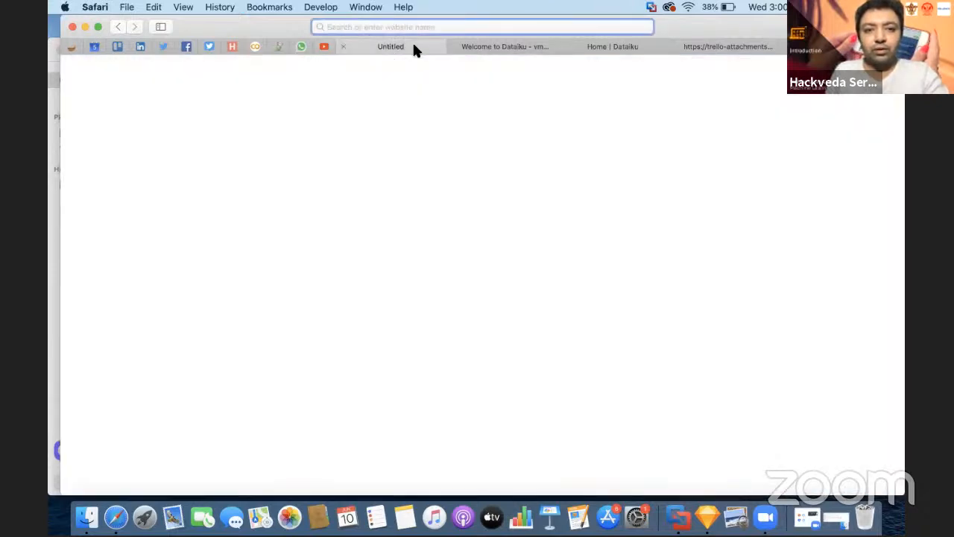
pyautogui.click(325, 47)
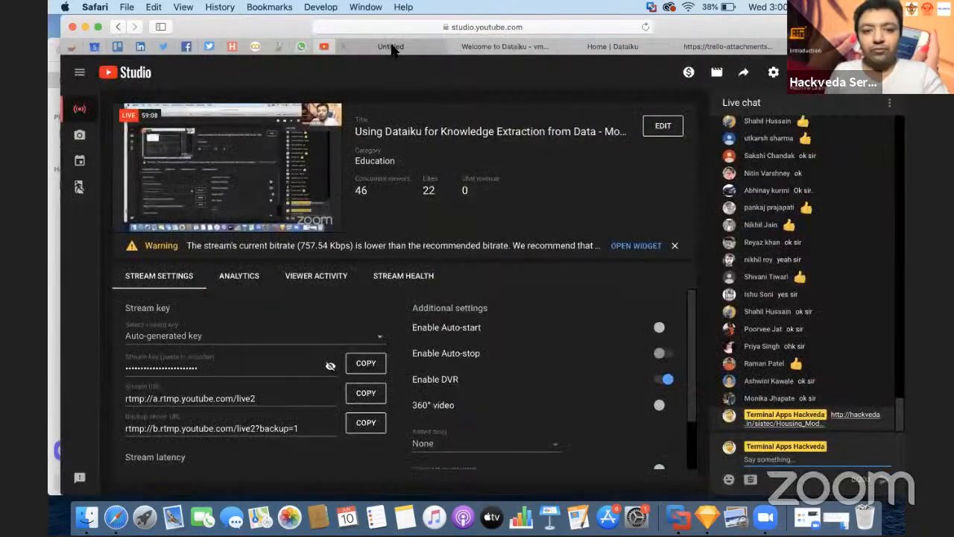
pyautogui.click(393, 49)
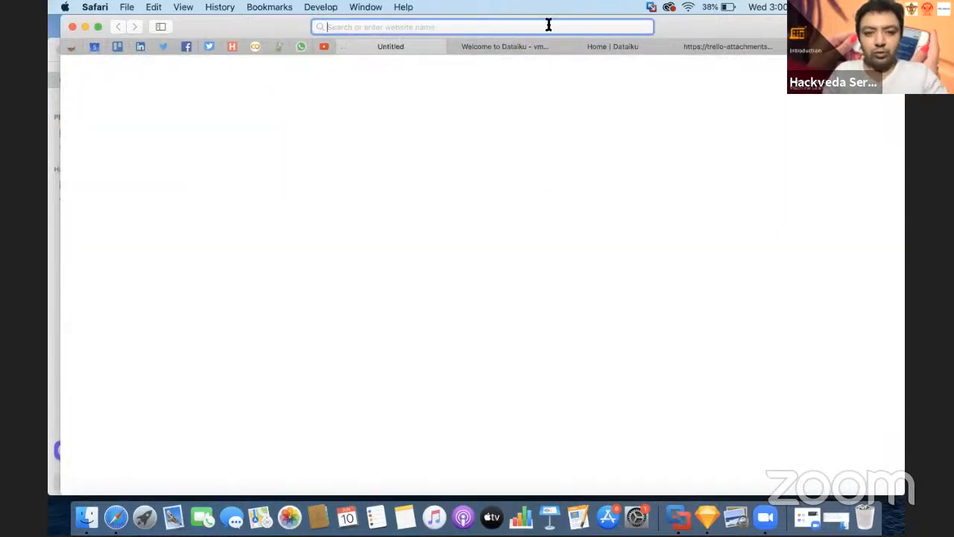
pyautogui.write('http://hackveda.in/sistec/Housing_Modified.csvhttp://hackveda.in/sistec/Housing_Modified.csv')
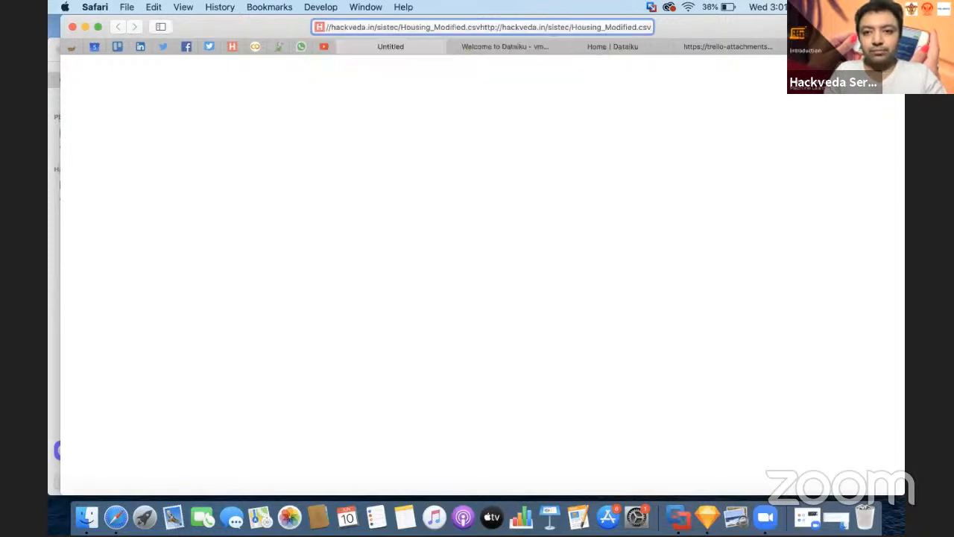
pyautogui.press('Return')
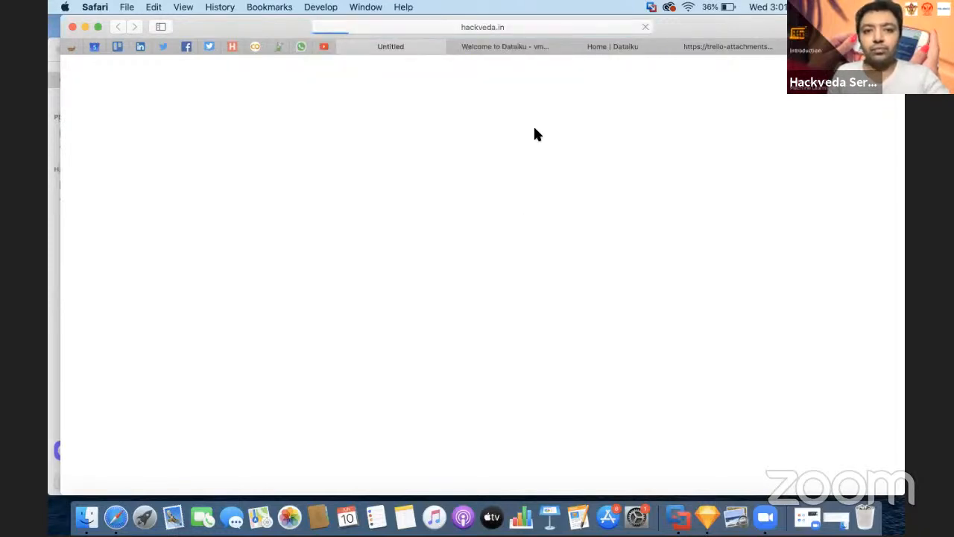
pyautogui.click(556, 24)
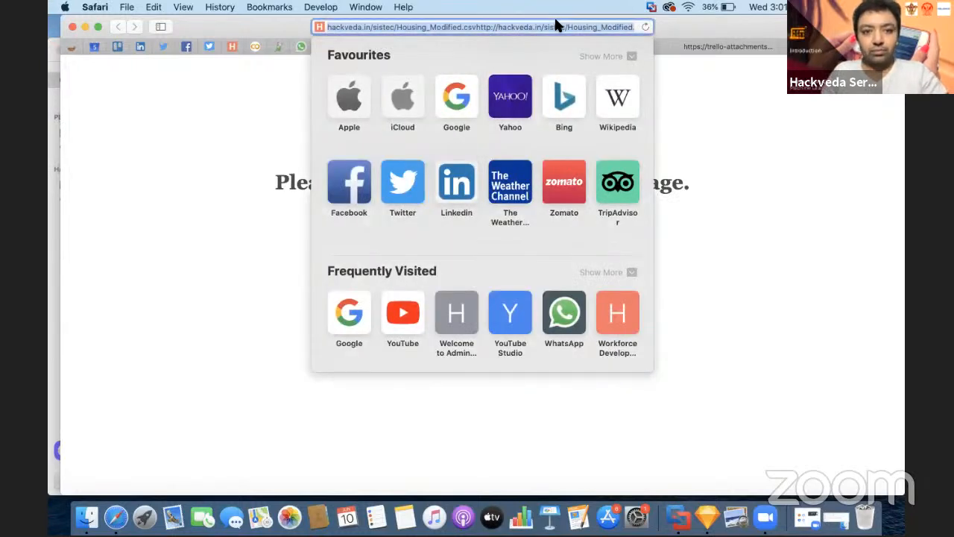
pyautogui.write('http://hackveda.in/sistec/Housing_Modified.csv')
pyautogui.press('Return')
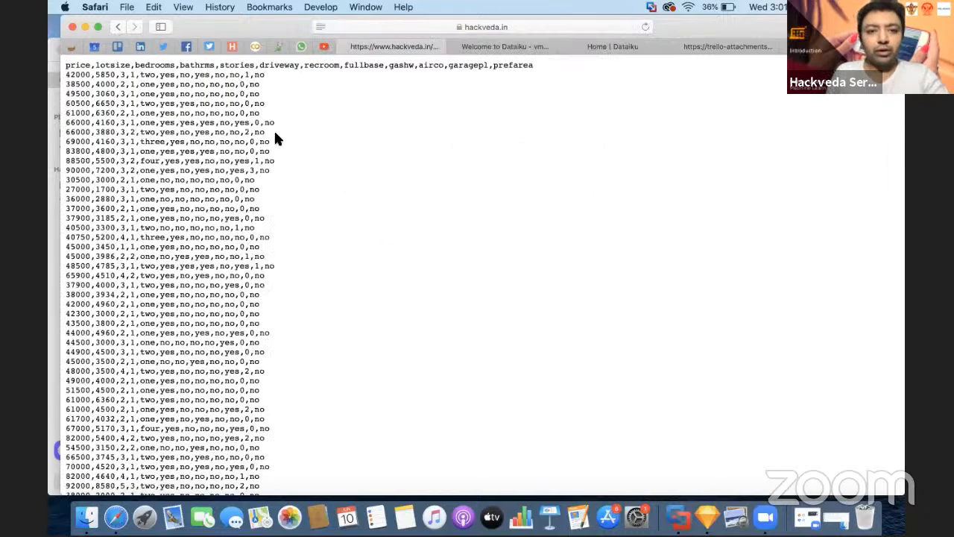
# Step: Enlarge the Housing_Modified.csv page text and examine the header row and the first data rows
pyautogui.press('super+equal')
pyautogui.press('super+equal')
pyautogui.press('super+equal')
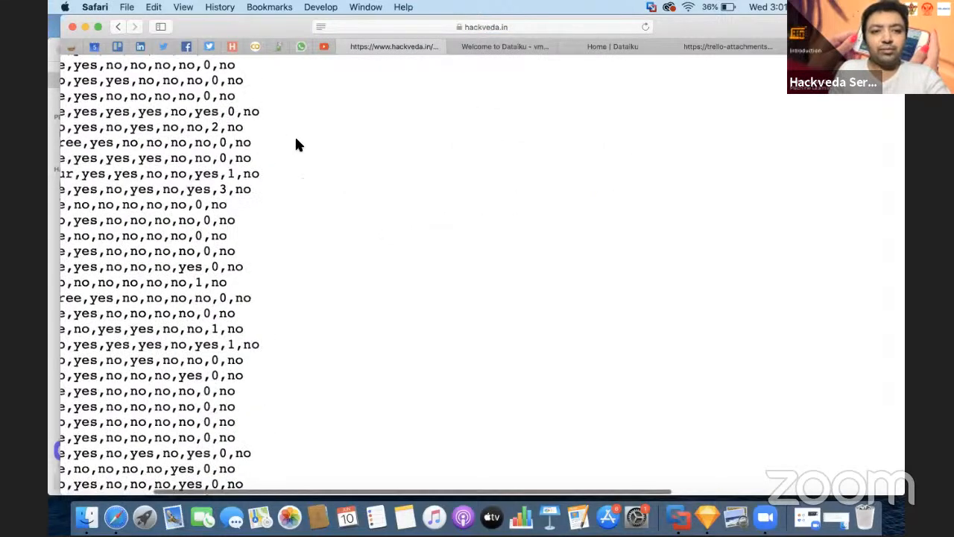
pyautogui.hscroll(-10, 296, 141)
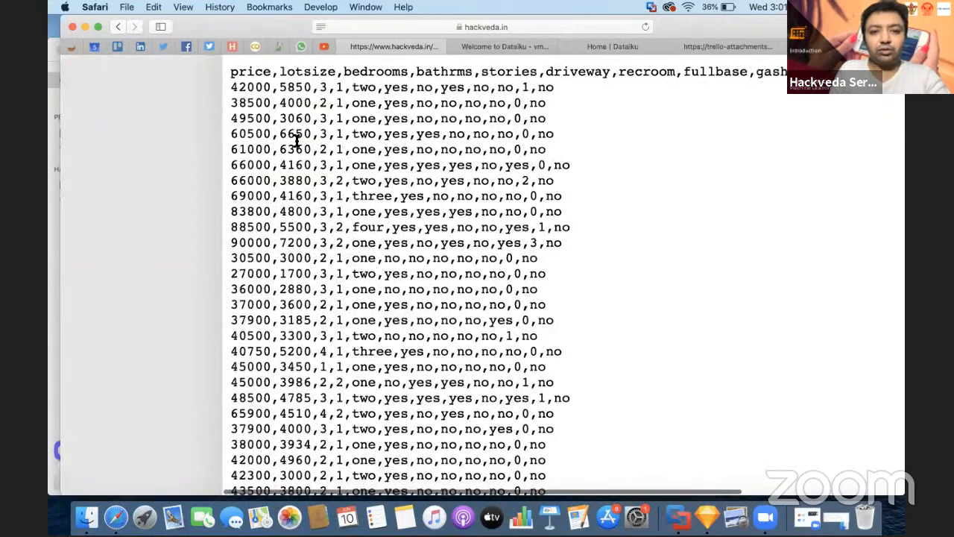
pyautogui.hscroll(10, 294, 134)
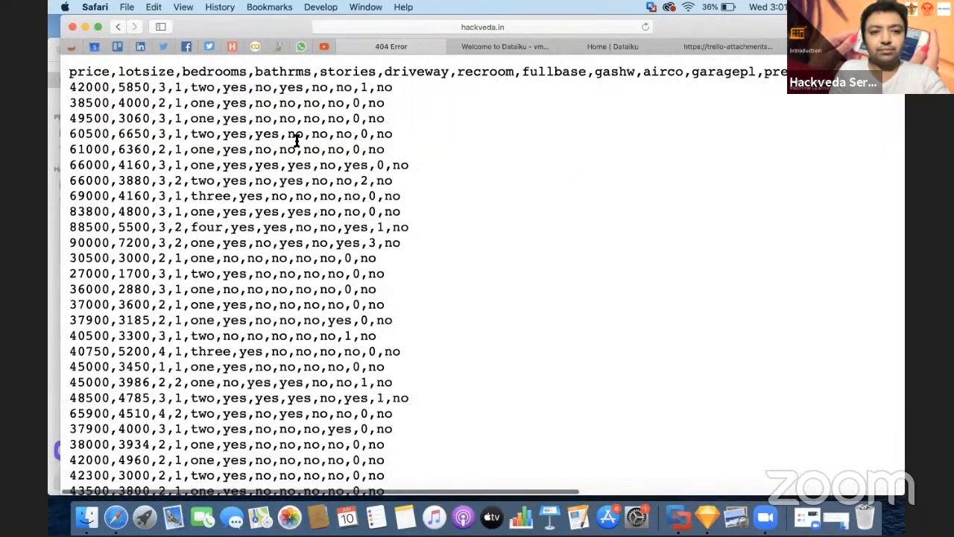
pyautogui.scroll(3, 300, 141)
pyautogui.scroll(1, 299, 141)
pyautogui.hscroll(-3, 300, 141)
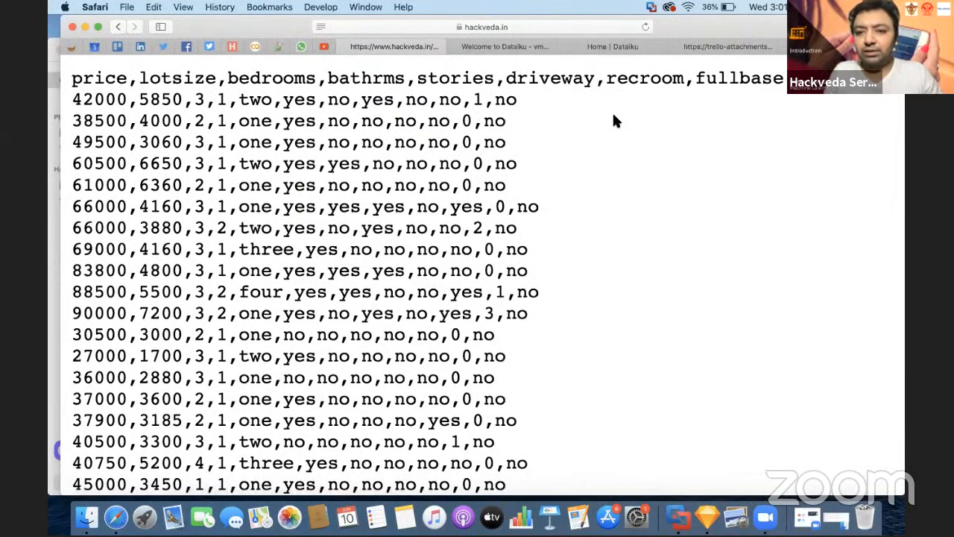
# Step: Save the page to the Desktop as Housing_Modified.csv in Page Source format
pyautogui.rightClick(613, 113)
pyautogui.click(654, 166)
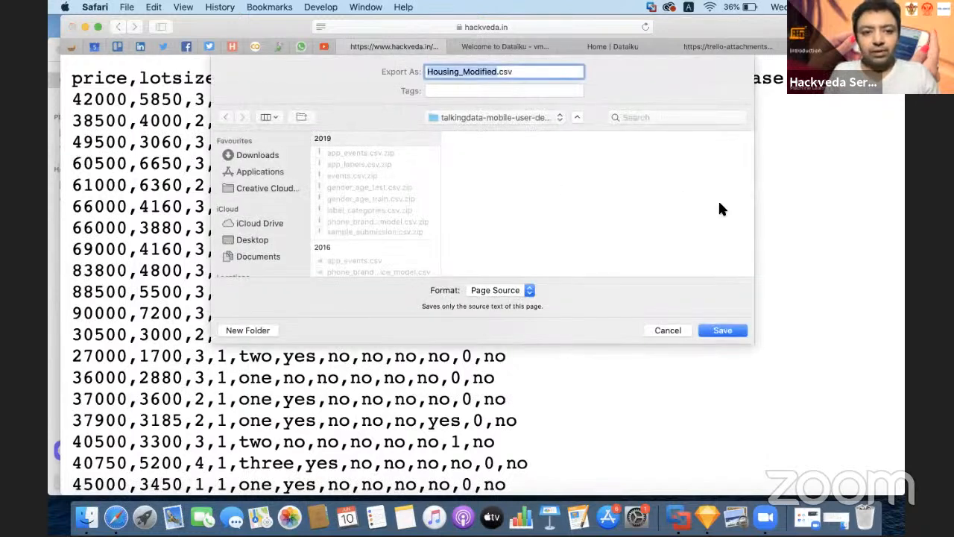
pyautogui.click(253, 238)
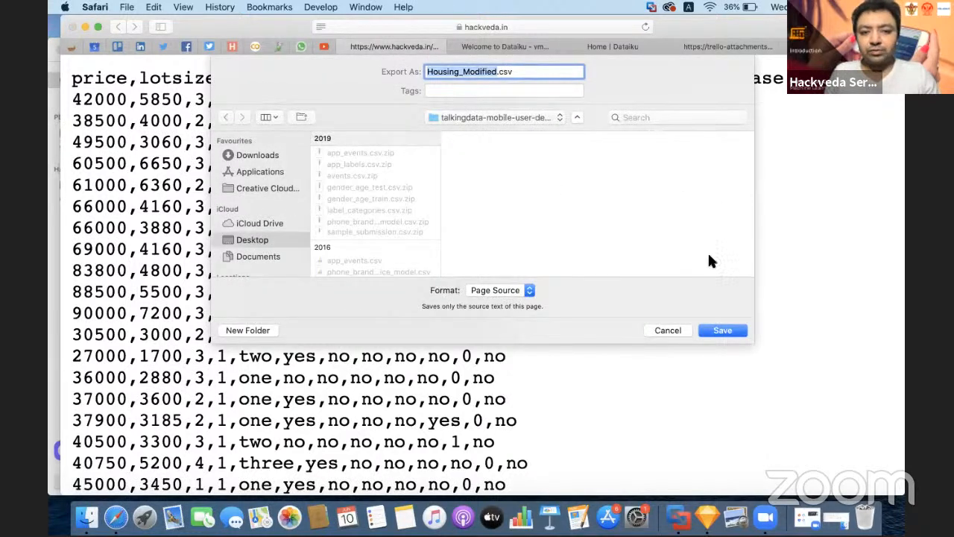
pyautogui.click(723, 330)
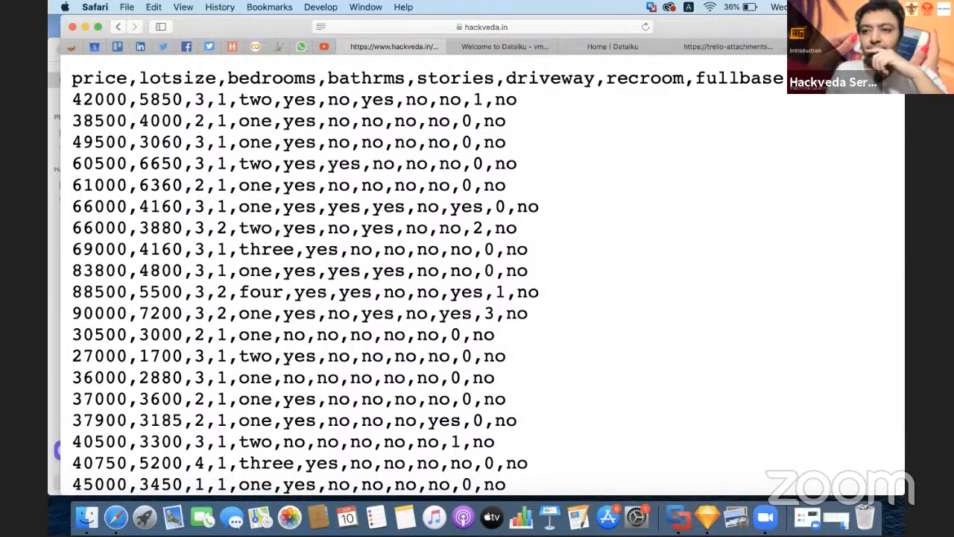
pyautogui.click(867, 27)
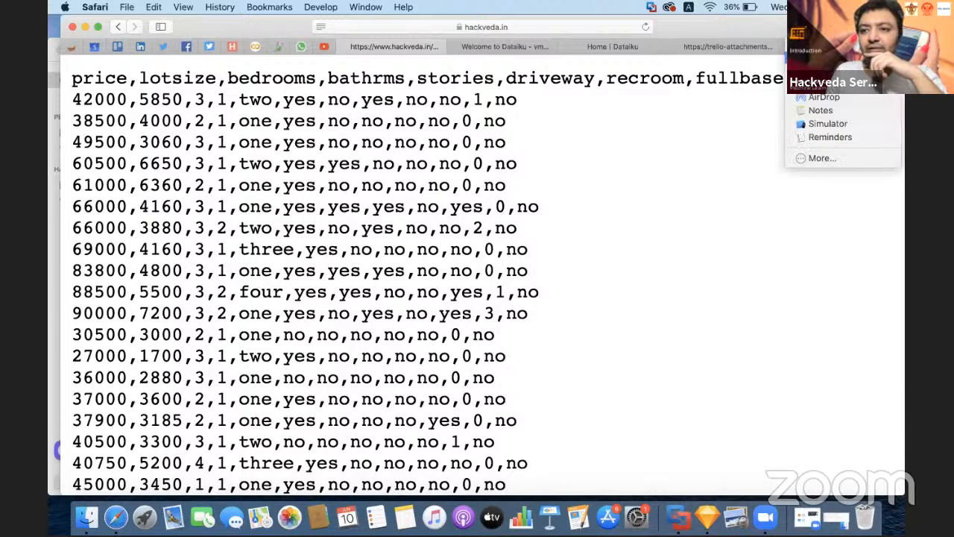
pyautogui.click(667, 106)
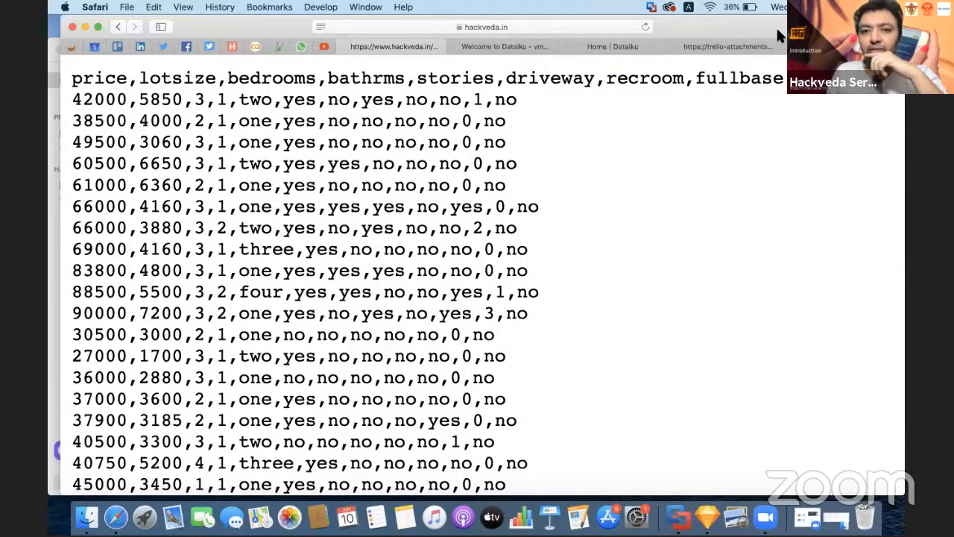
pyautogui.rightClick(575, 125)
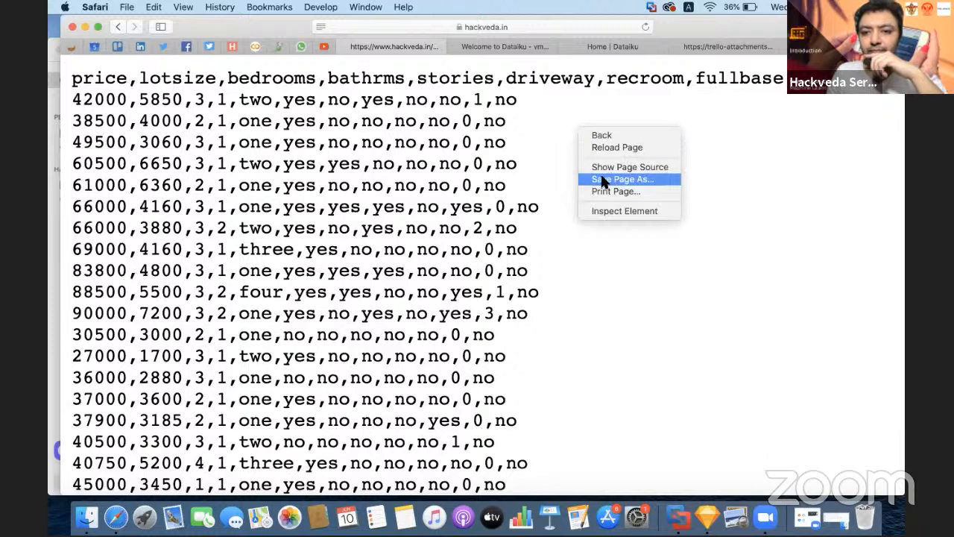
pyautogui.click(606, 183)
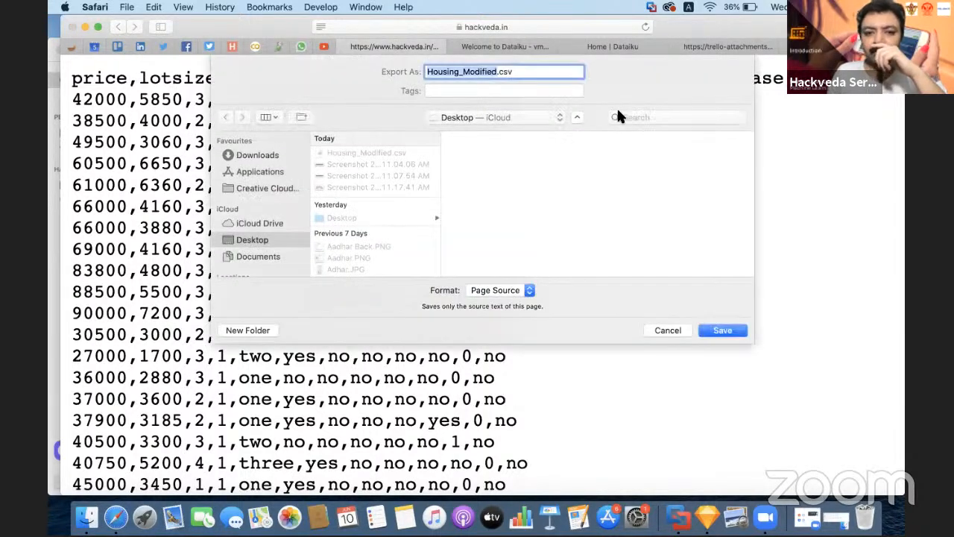
pyautogui.click(529, 290)
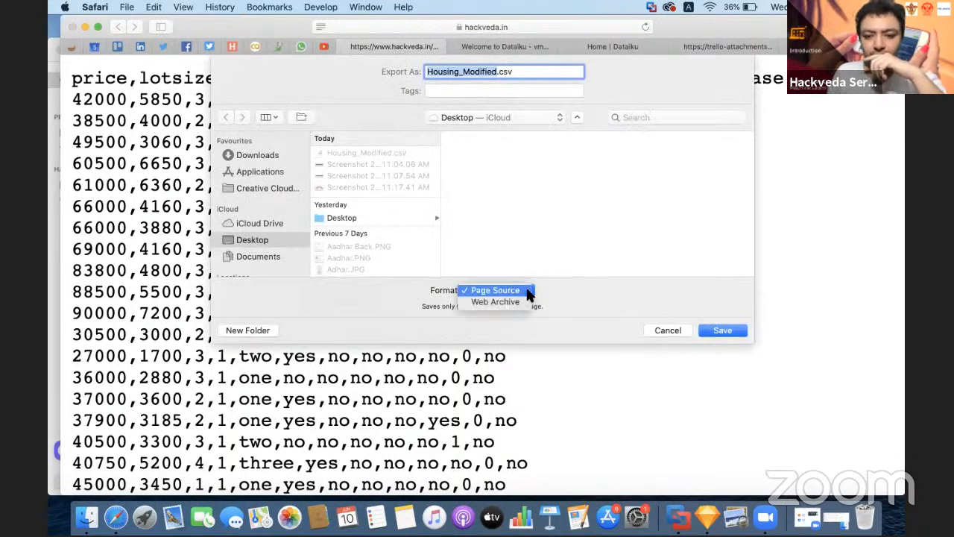
pyautogui.click(549, 218)
pyautogui.click(671, 330)
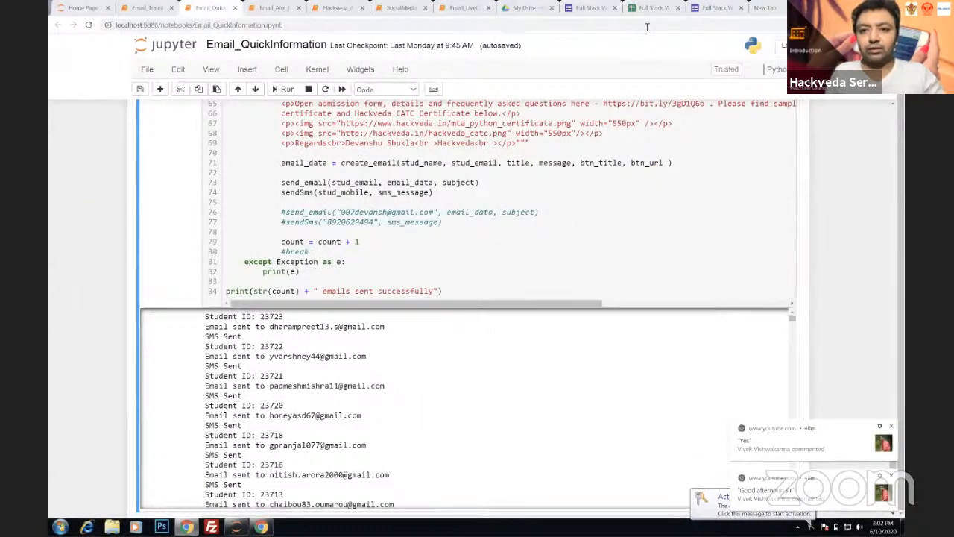
pyautogui.hotkey('ctrl', 't')
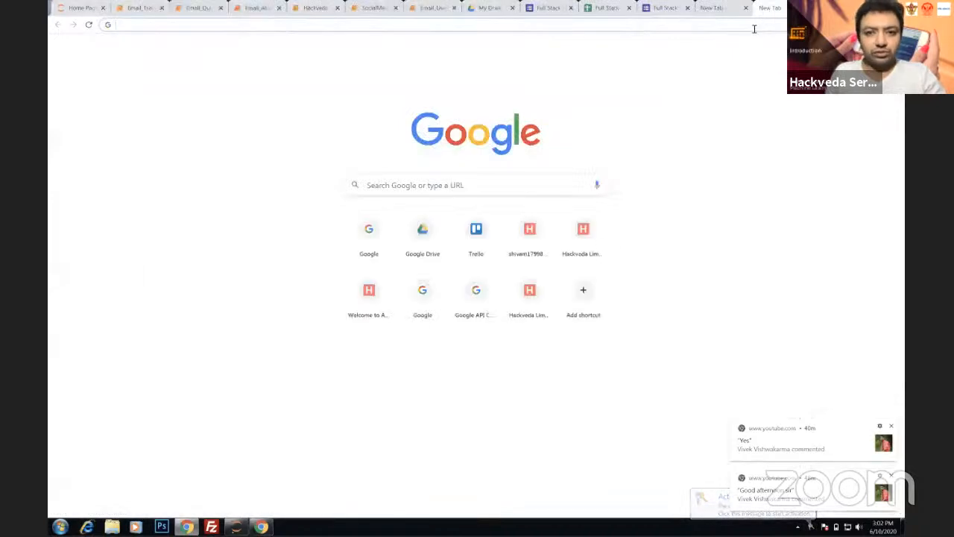
pyautogui.write('http://hackveda.in/sistec/Housing_Modified.csv')
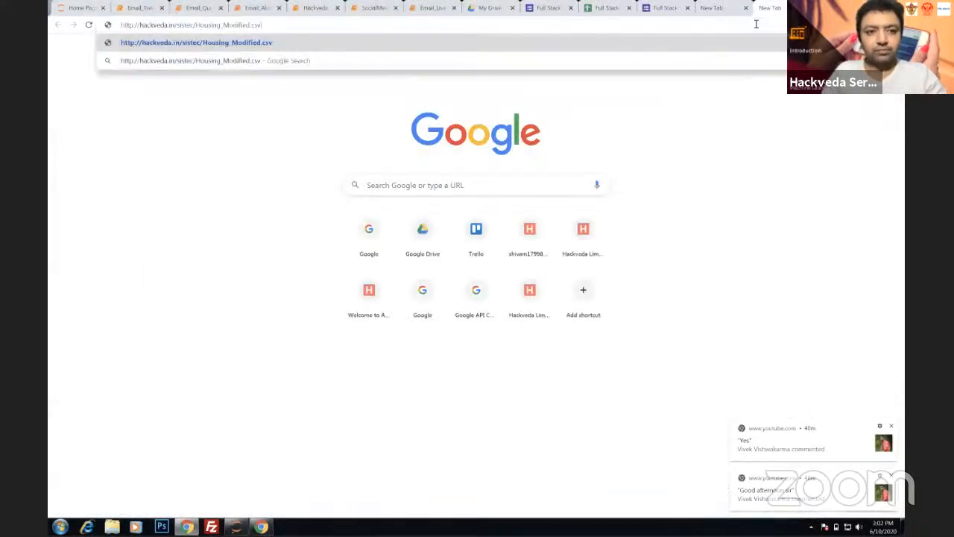
pyautogui.press('Return')
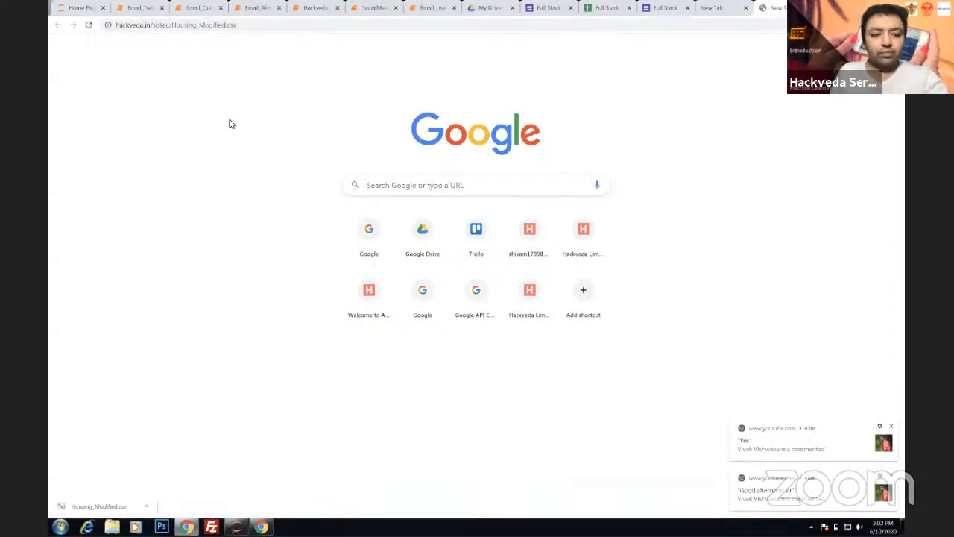
pyautogui.click(86, 506)
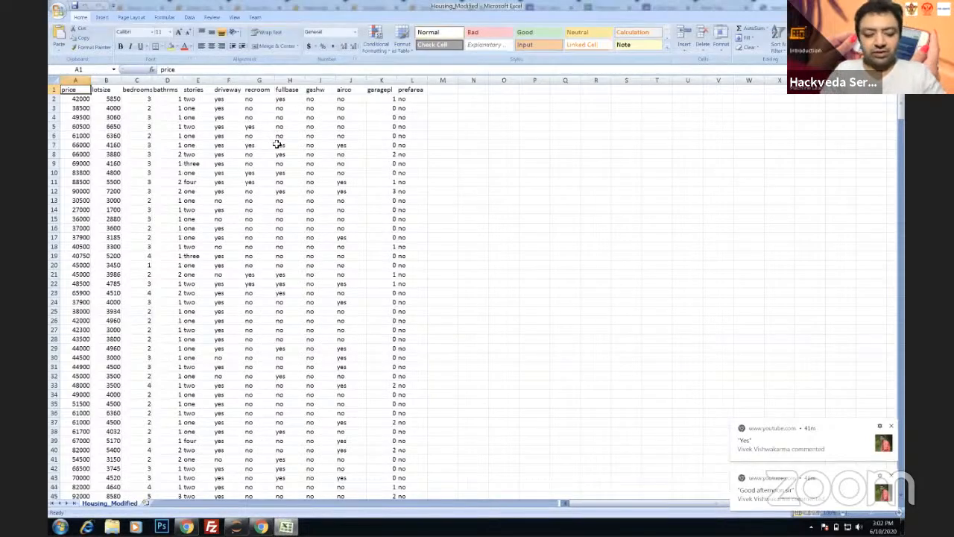
# Step: Magnify the housing sheet to 200% to examine the header cells from price to prefarea, and reduce the magnification again
pyautogui.click(277, 145)
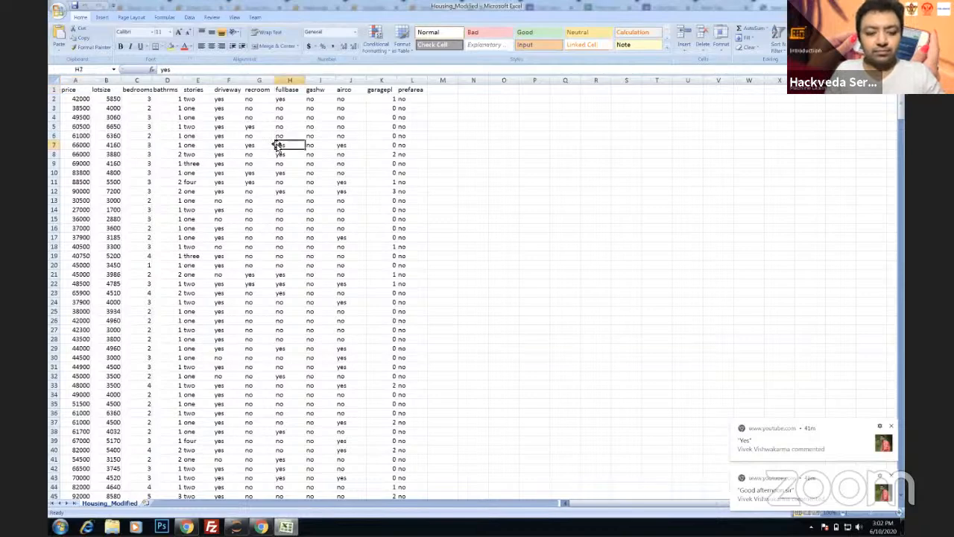
pyautogui.hotkey('ctrl', 'a')
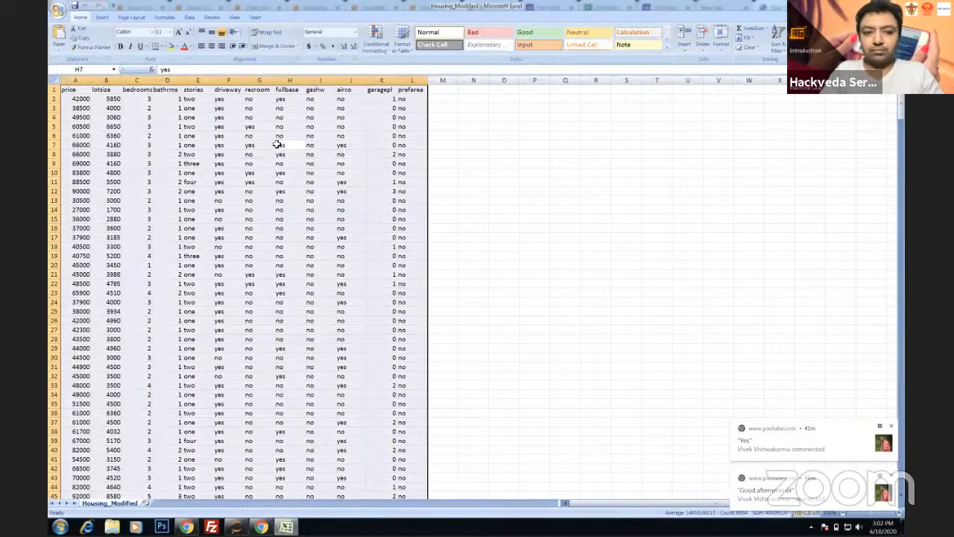
pyautogui.press('super+plus')
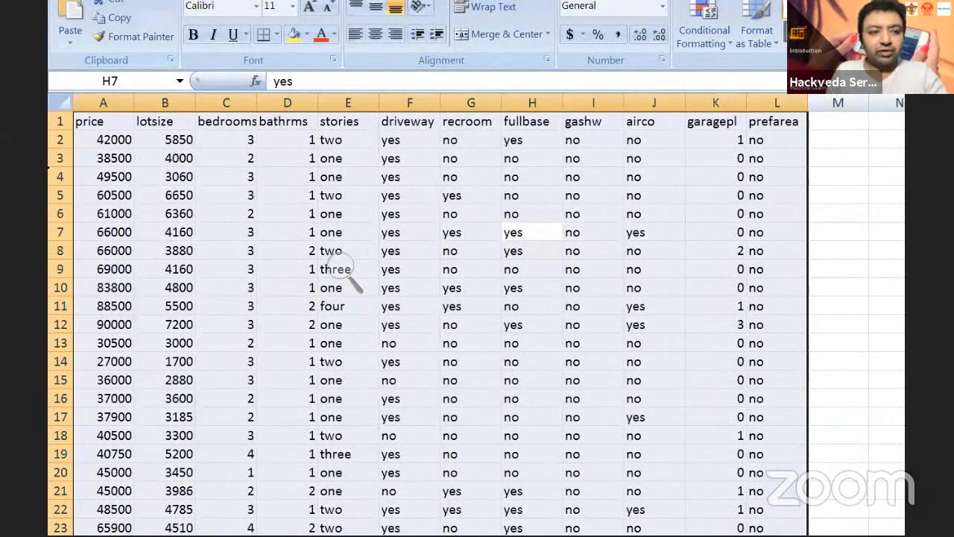
pyautogui.click(116, 121)
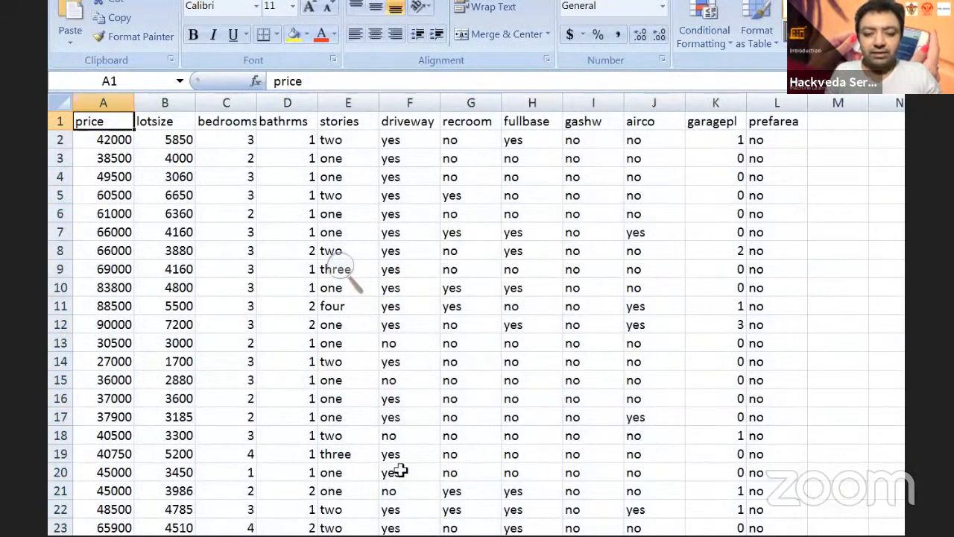
pyautogui.moveTo(115, 121); pyautogui.dragTo(768, 122)
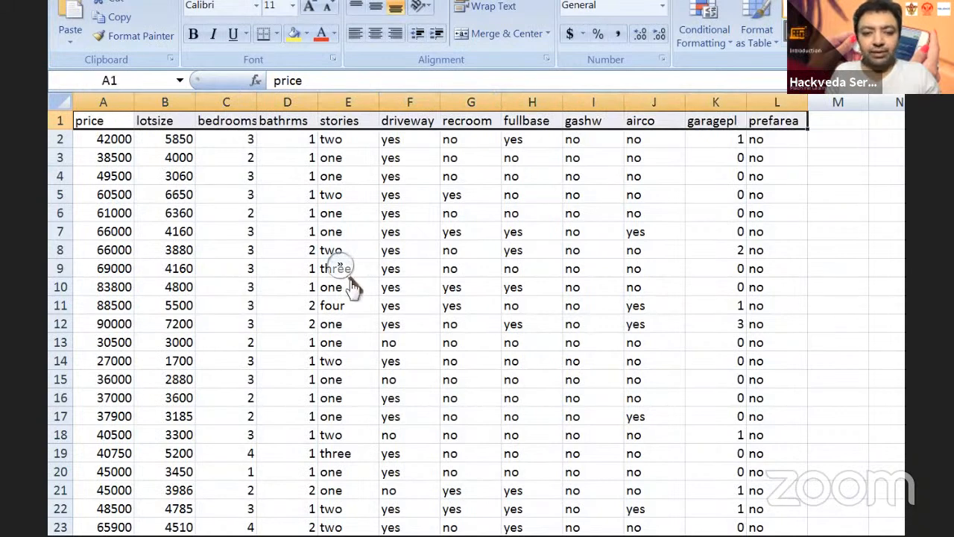
pyautogui.click(341, 266)
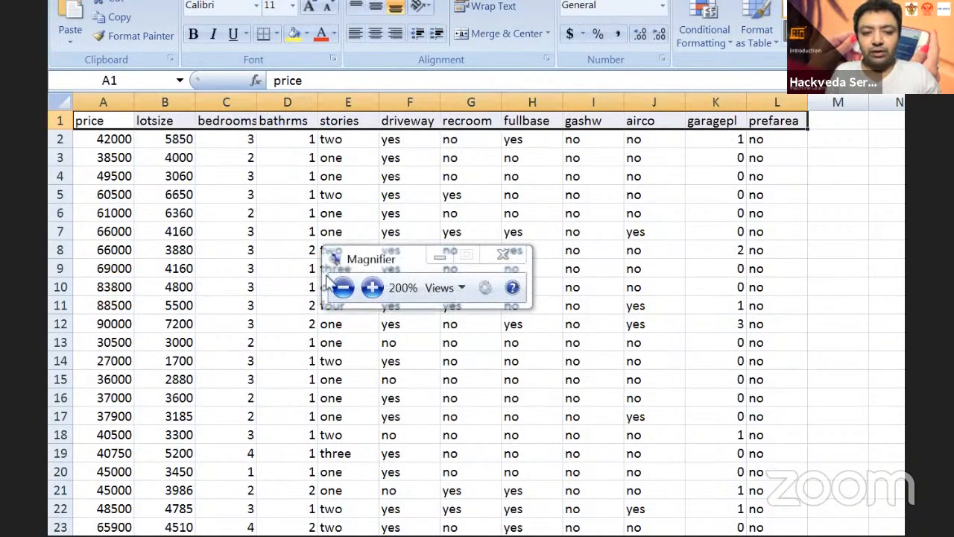
pyautogui.click(342, 290)
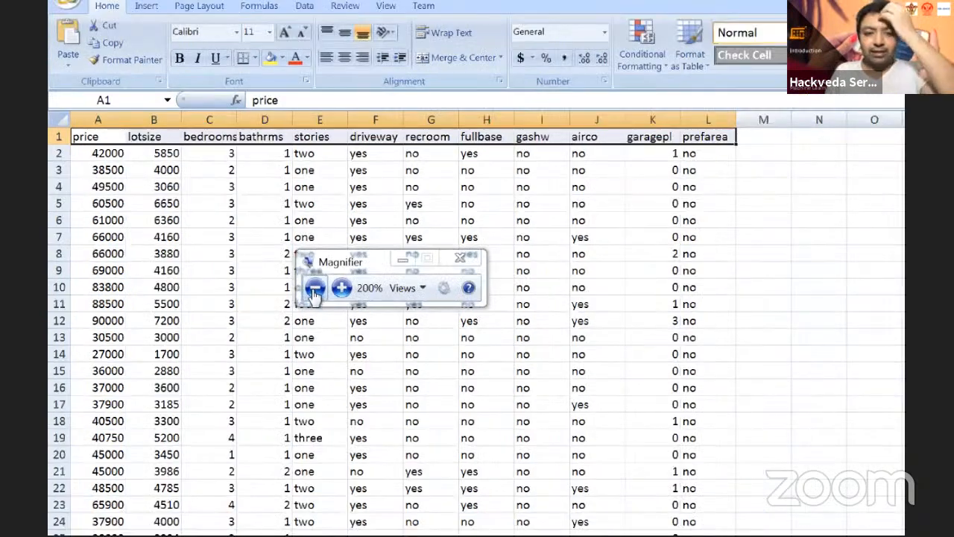
# Step: Return to the Mac, clear the Safari and Sketch Documents windows out of the way, and bring up the dataset folder in Finder
pyautogui.hotkey('ctrl', 'Left')
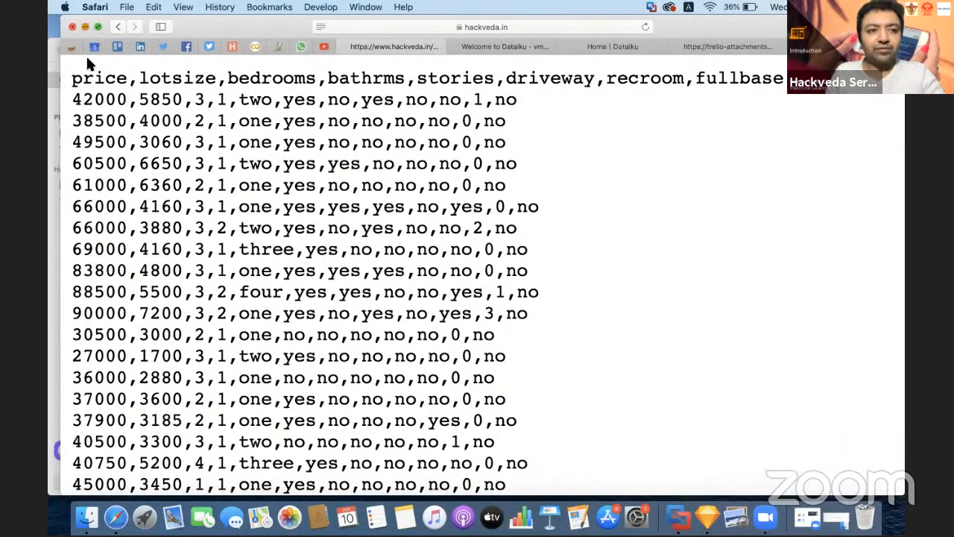
pyautogui.click(85, 27)
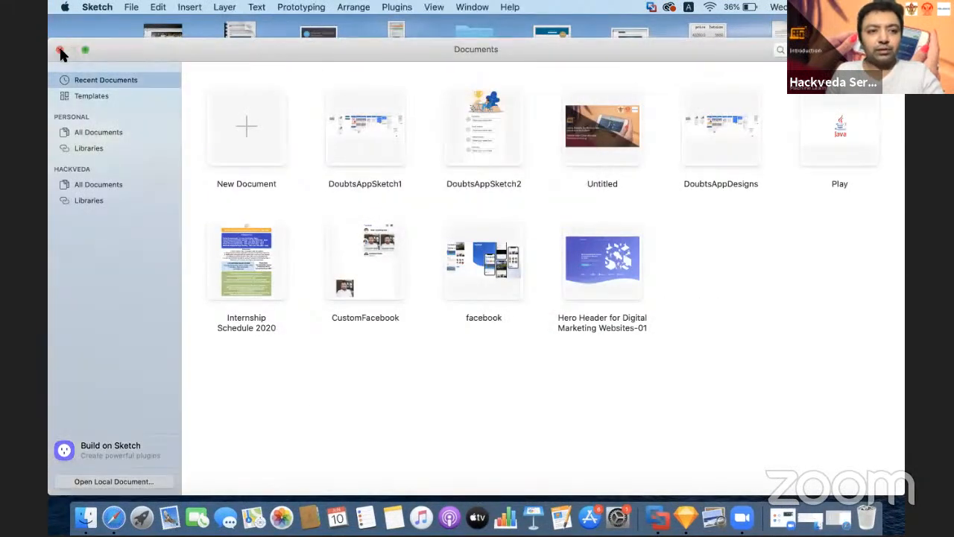
pyautogui.click(60, 50)
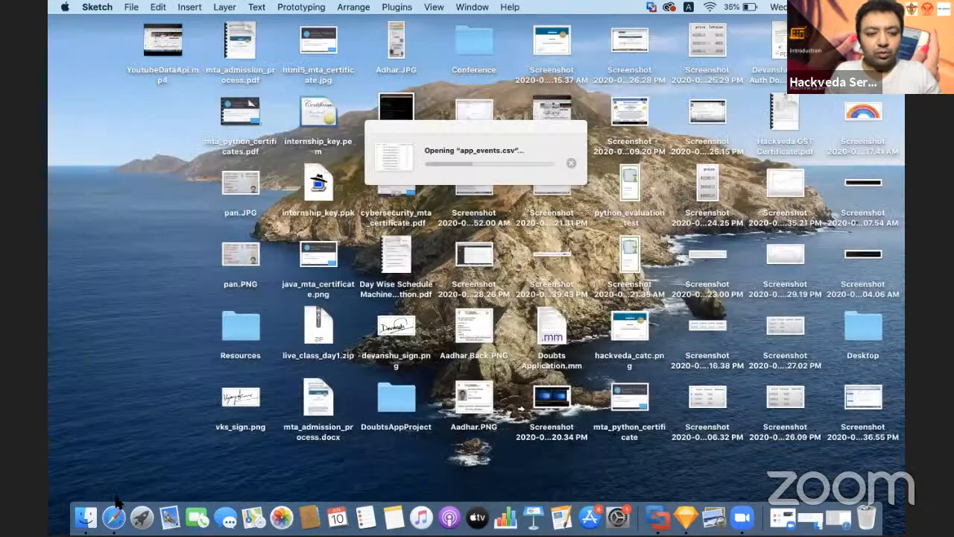
pyautogui.click(135, 470)
pyautogui.click(86, 516)
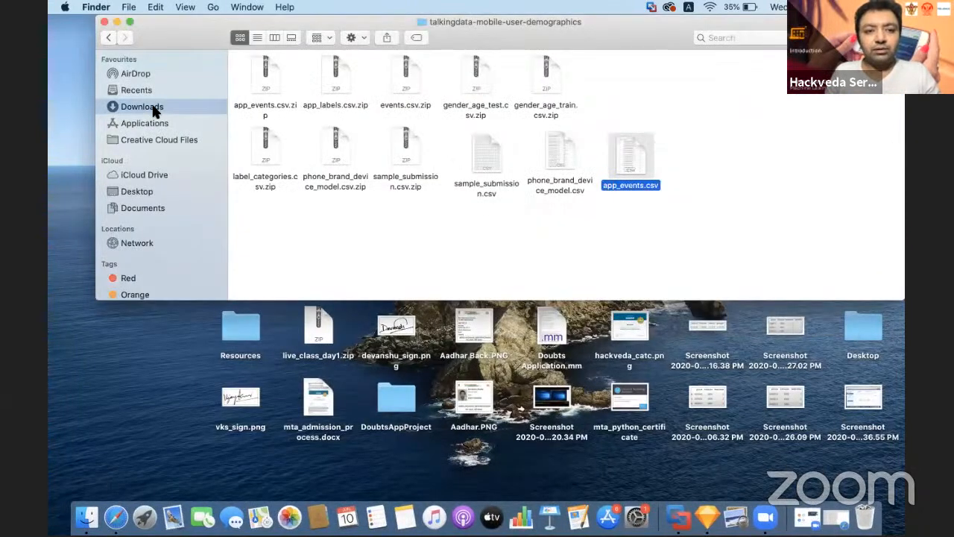
# Step: Show the Downloads folder in an enlarged Finder window and try to open Housing_Modified.csv, cancelling the pending app_events.csv load
pyautogui.click(153, 108)
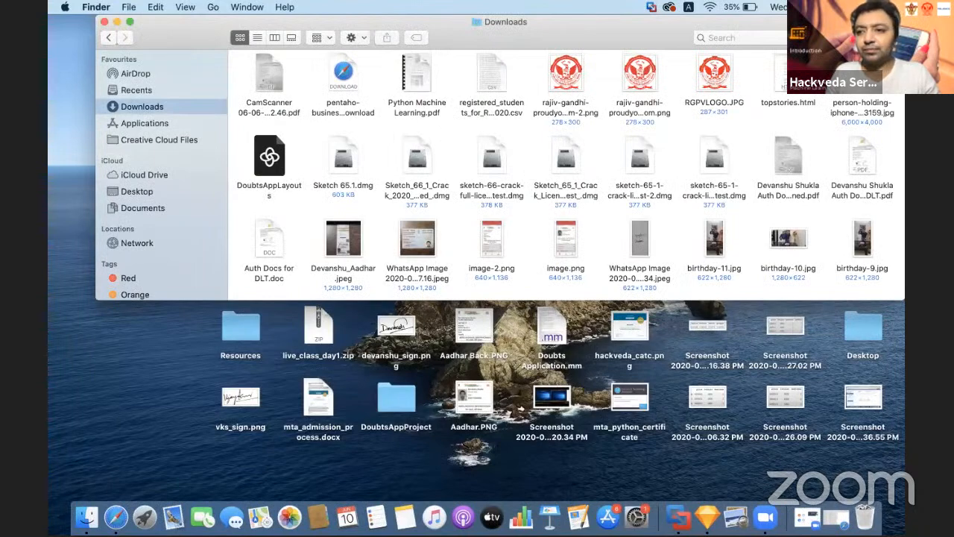
pyautogui.moveTo(645, 299); pyautogui.dragTo(646, 500)
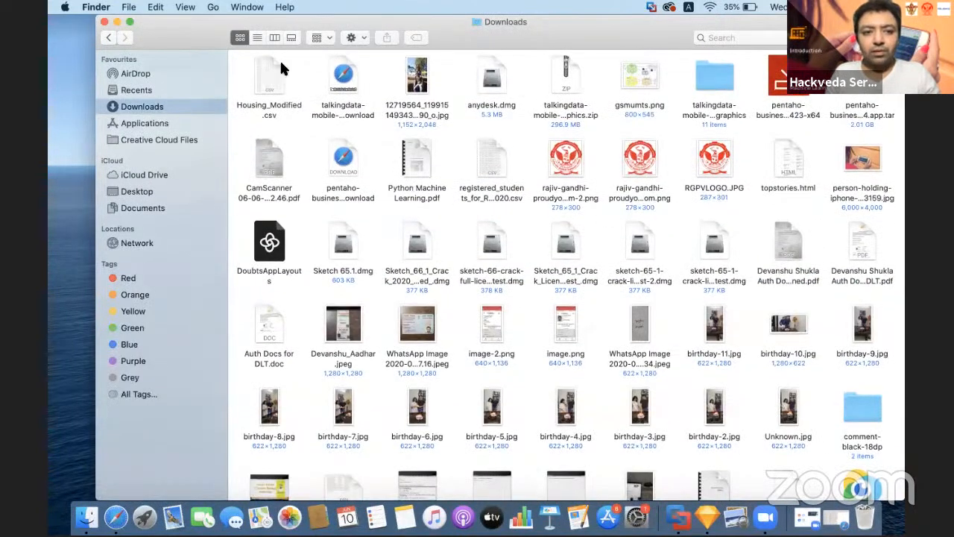
pyautogui.click(273, 81)
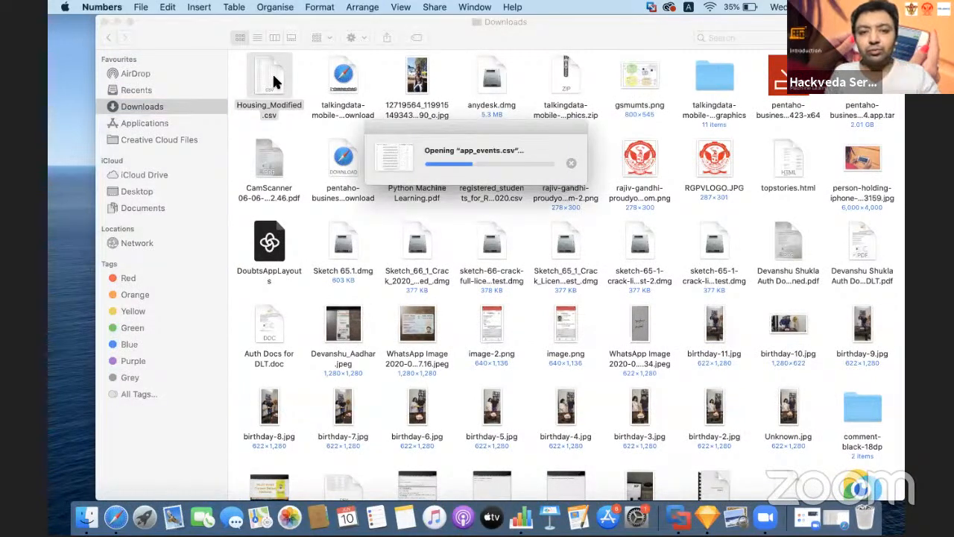
pyautogui.click(570, 164)
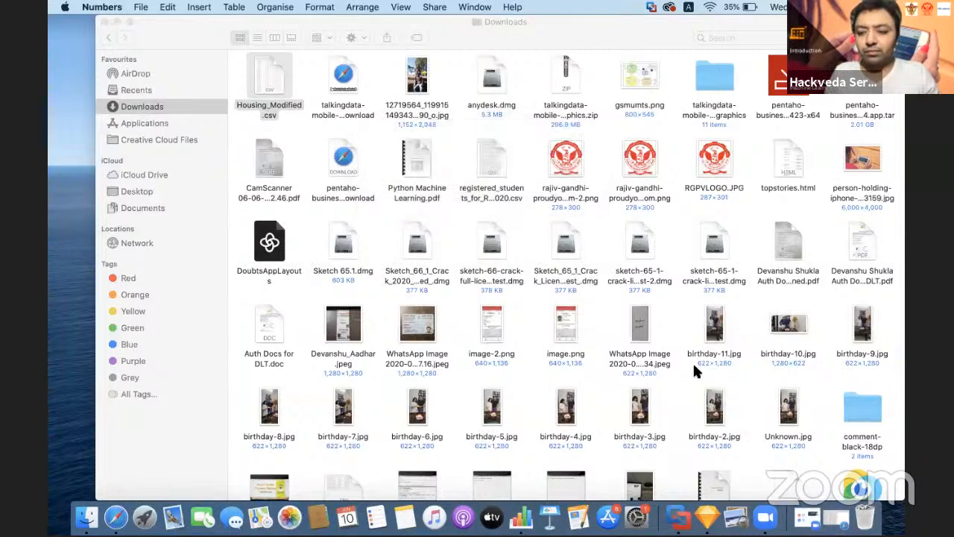
pyautogui.doubleClick(269, 84)
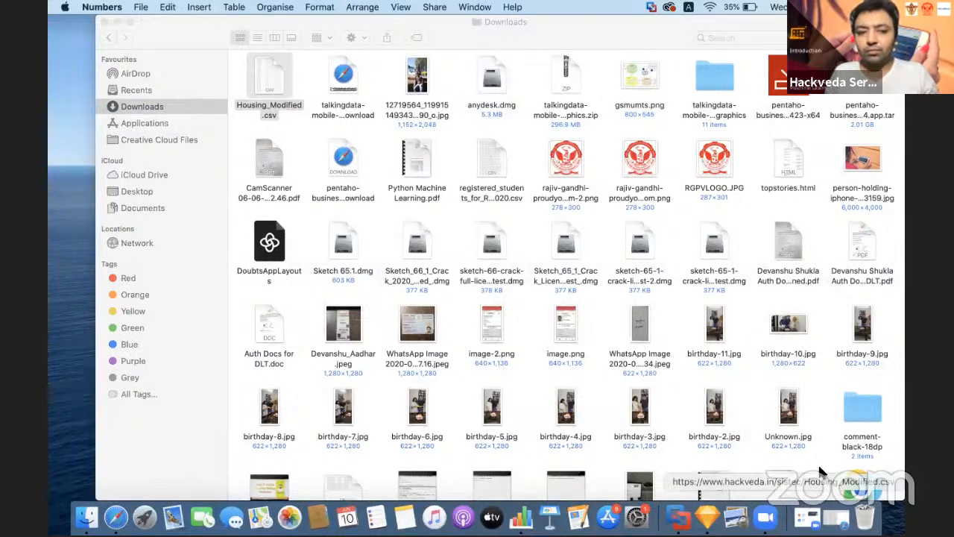
# Step: Open Housing_Modified.csv from the Downloads folder with Microsoft Office Excel — Windows 7 x64
pyautogui.rightClick(280, 83)
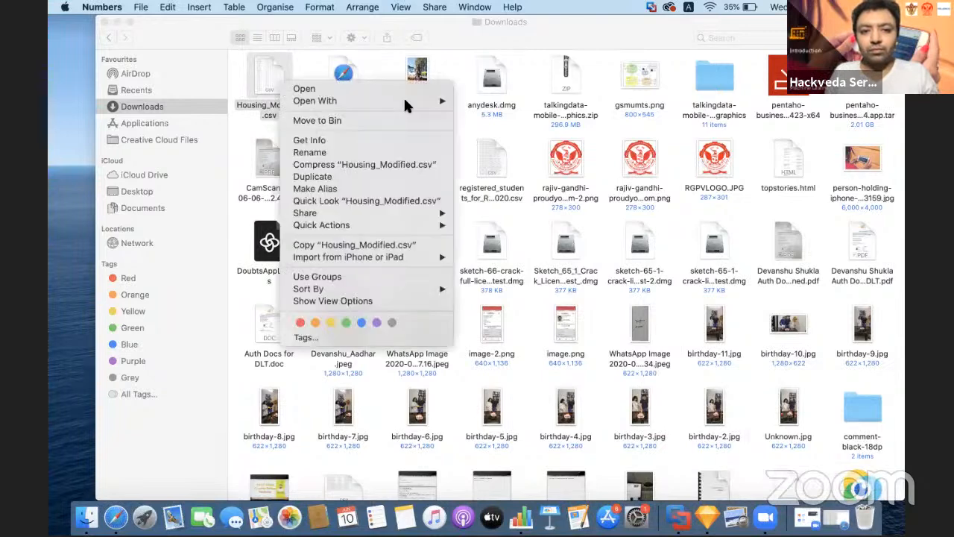
pyautogui.moveTo(406, 104)
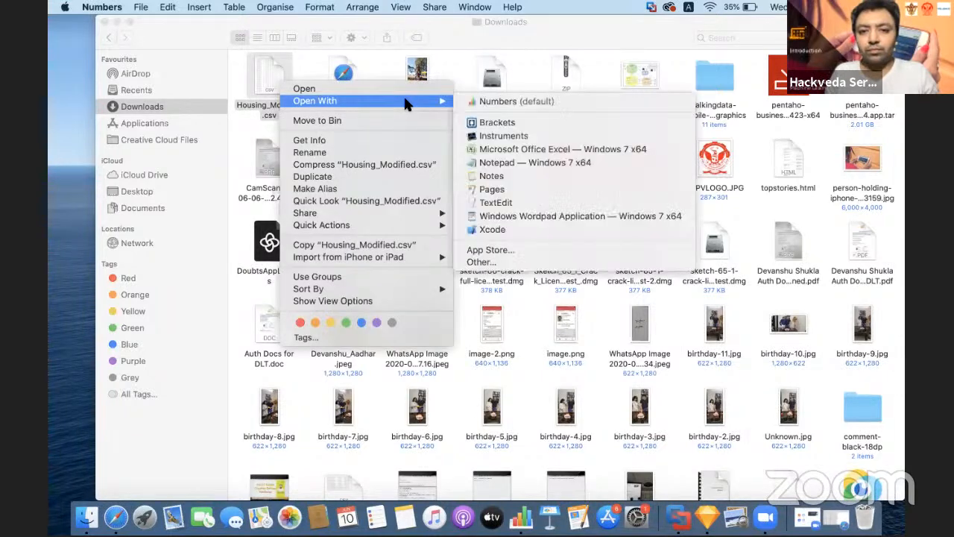
pyautogui.click(532, 151)
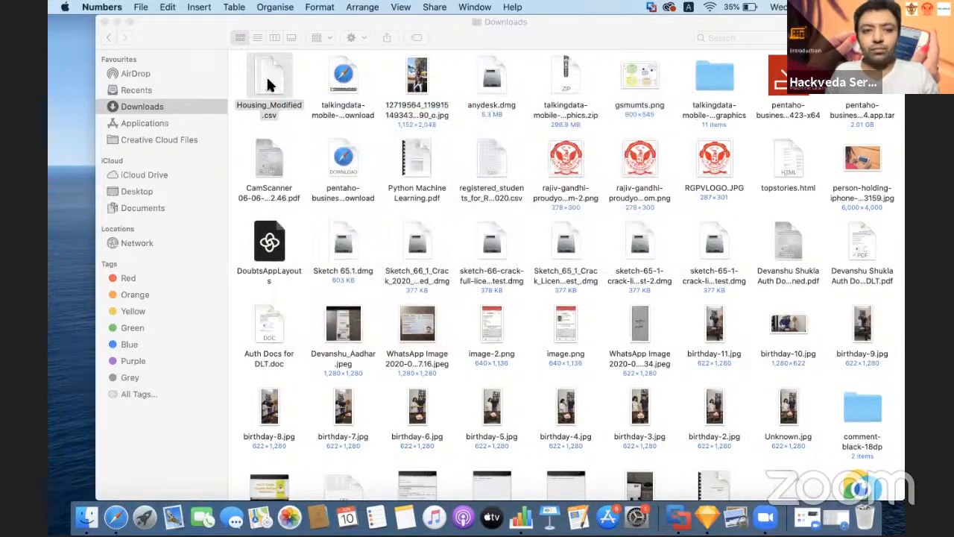
pyautogui.click(267, 78)
pyautogui.rightClick(270, 82)
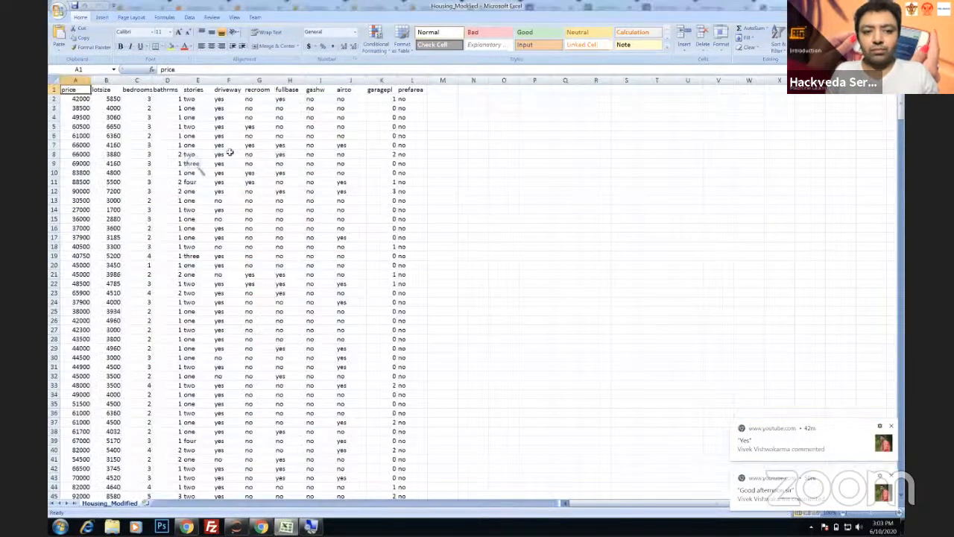
# Step: Return to the Mac and try to open Housing_Modified.csv with Numbers, dismissing its file chooser
pyautogui.hotkey('ctrl', 'Left')
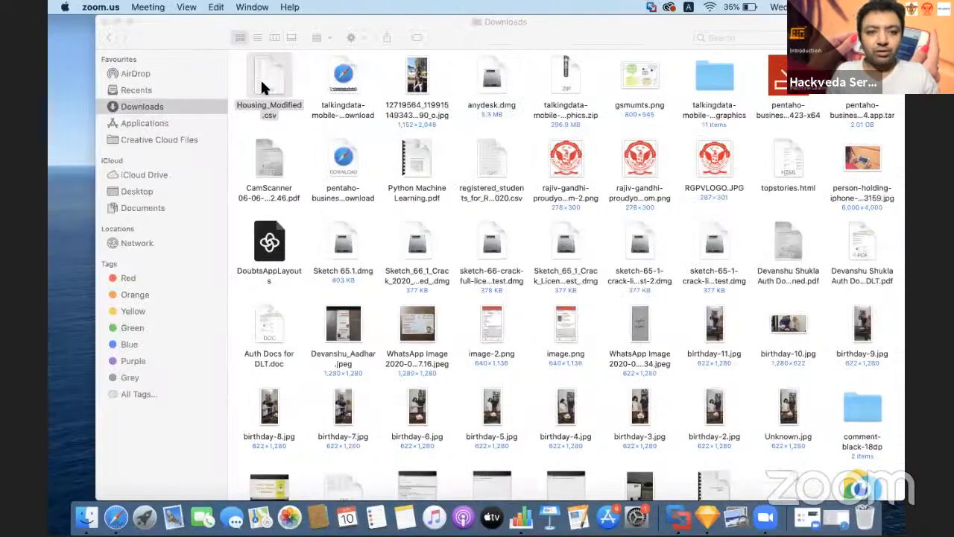
pyautogui.click(262, 85)
pyautogui.rightClick(264, 83)
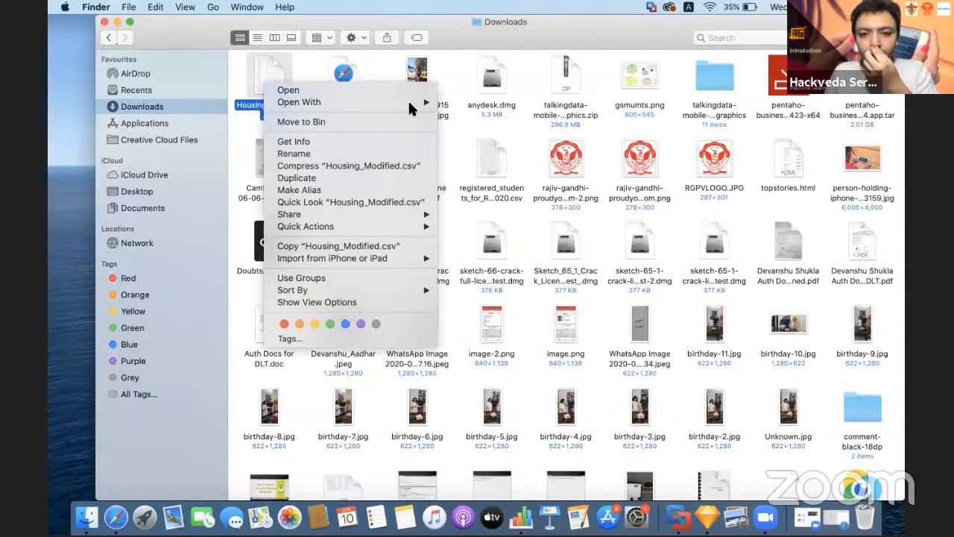
pyautogui.moveTo(409, 102)
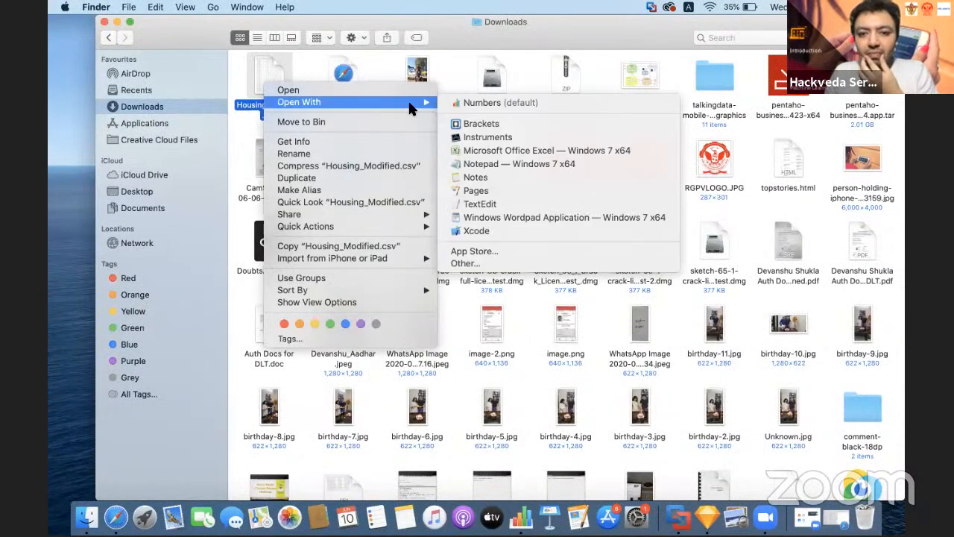
pyautogui.click(483, 102)
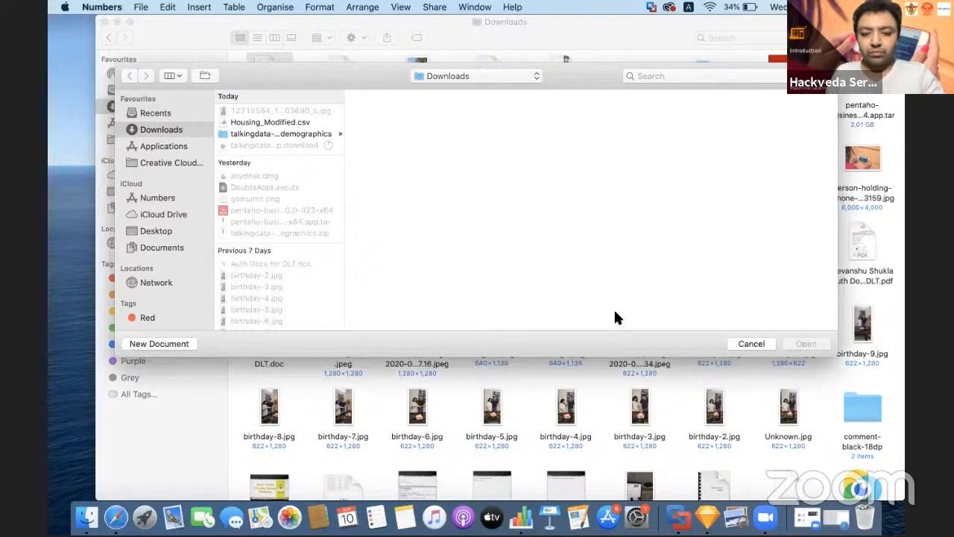
pyautogui.click(519, 524)
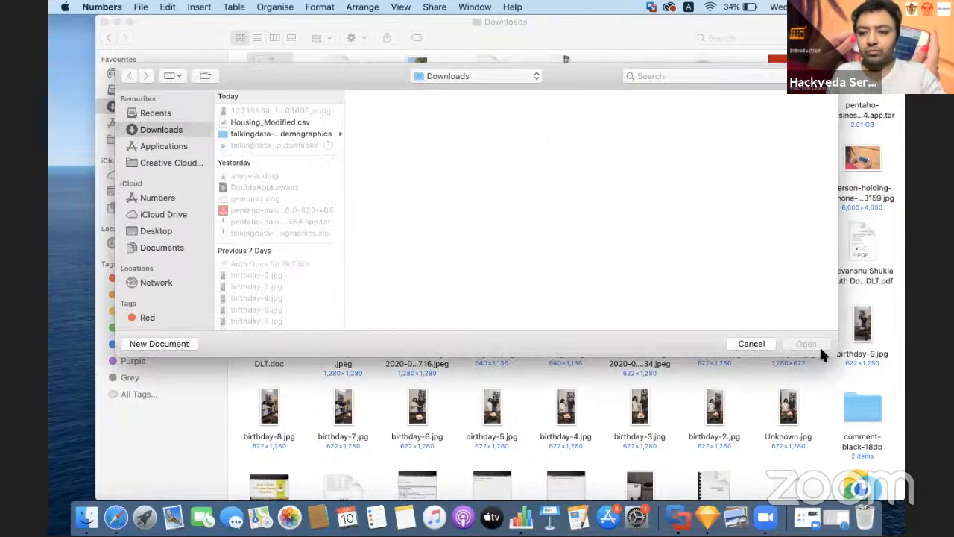
pyautogui.click(820, 347)
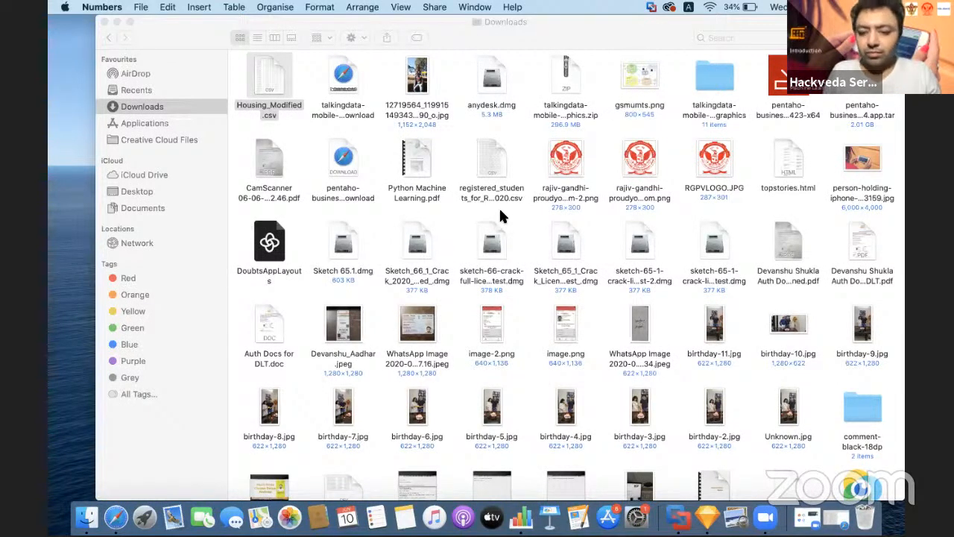
# Step: Switch back to Excel on the Windows desktop and magnify the housing sheet to examine its columns from price to prefarea
pyautogui.hotkey('ctrl', 'Right')
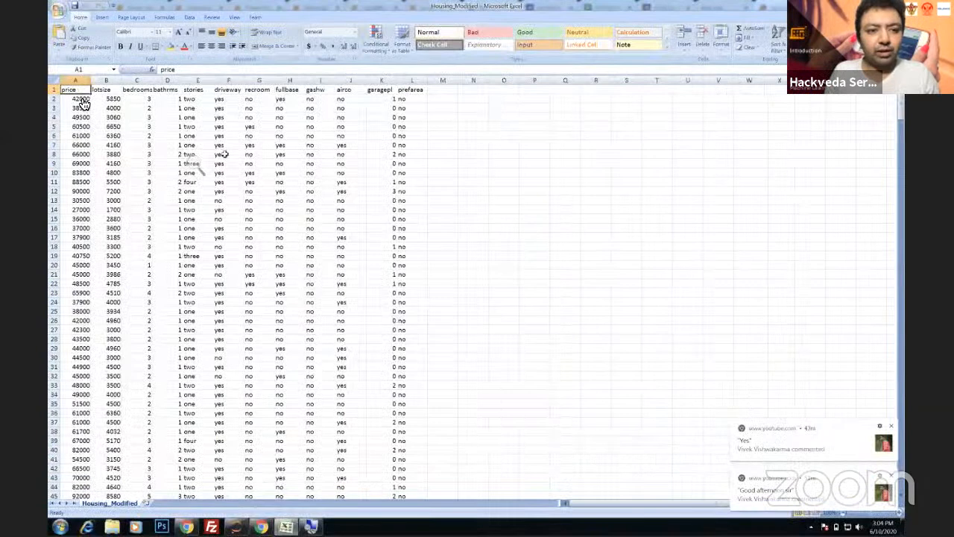
pyautogui.click(298, 191)
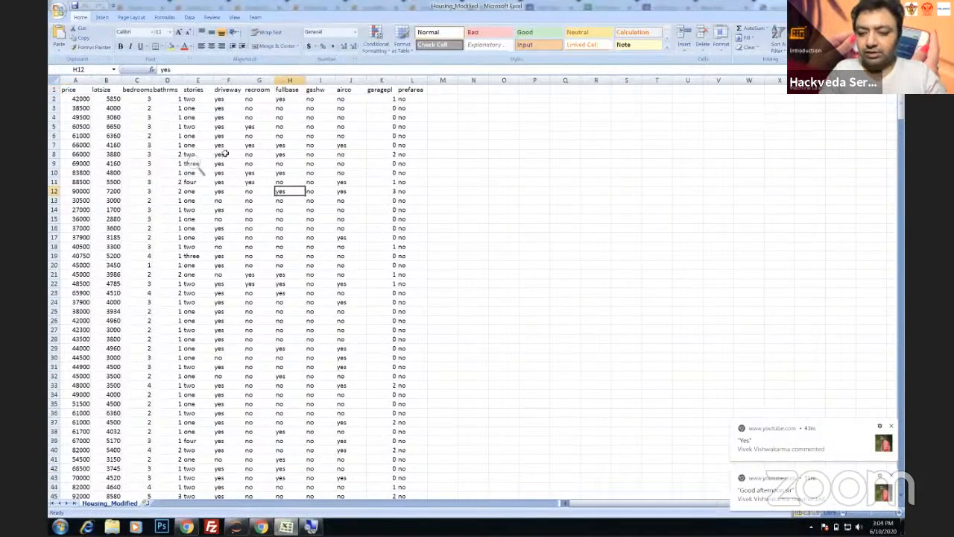
pyautogui.press('super+plus')
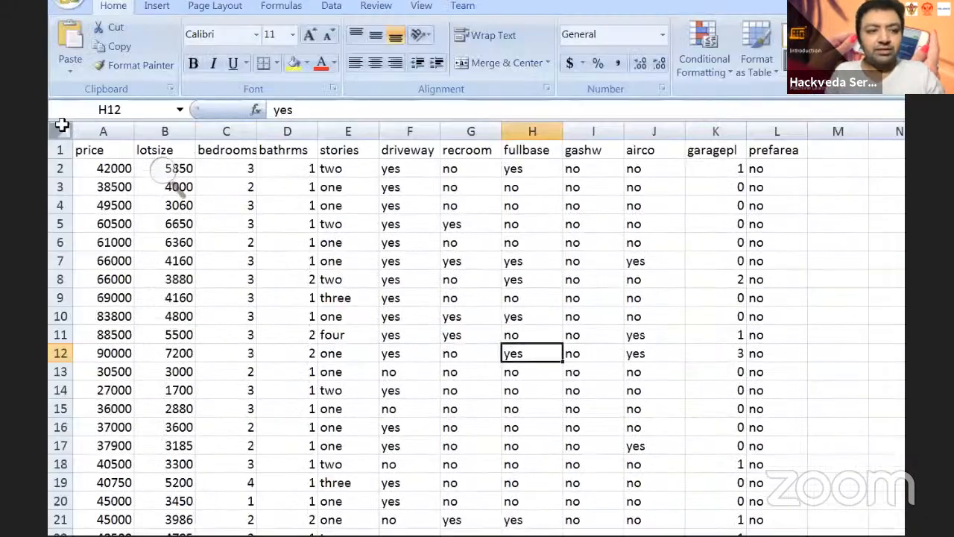
# Step: Select the header row and first data row of the housing dataset, from price to prefarea (A1:L2)
pyautogui.moveTo(99, 150); pyautogui.dragTo(102, 152)
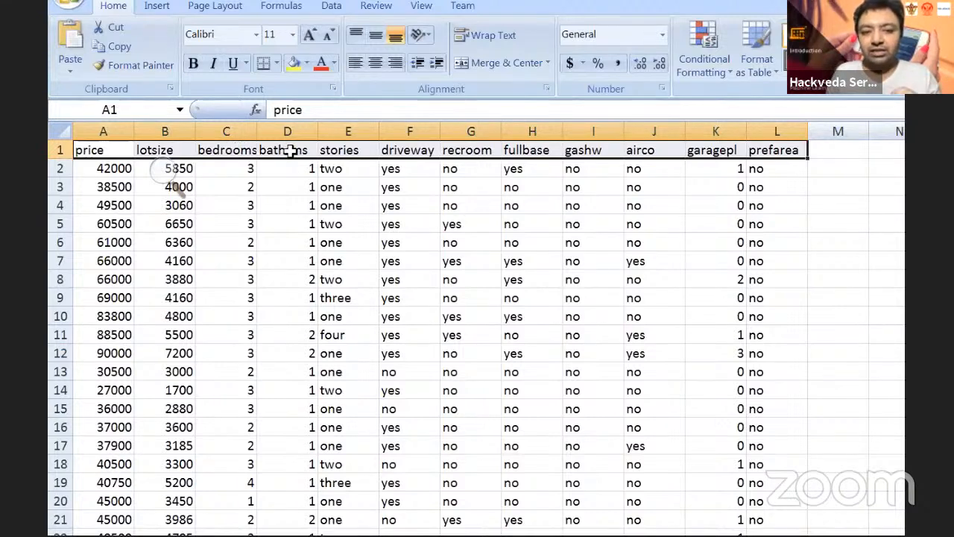
pyautogui.hotkey('shift', 'Down')
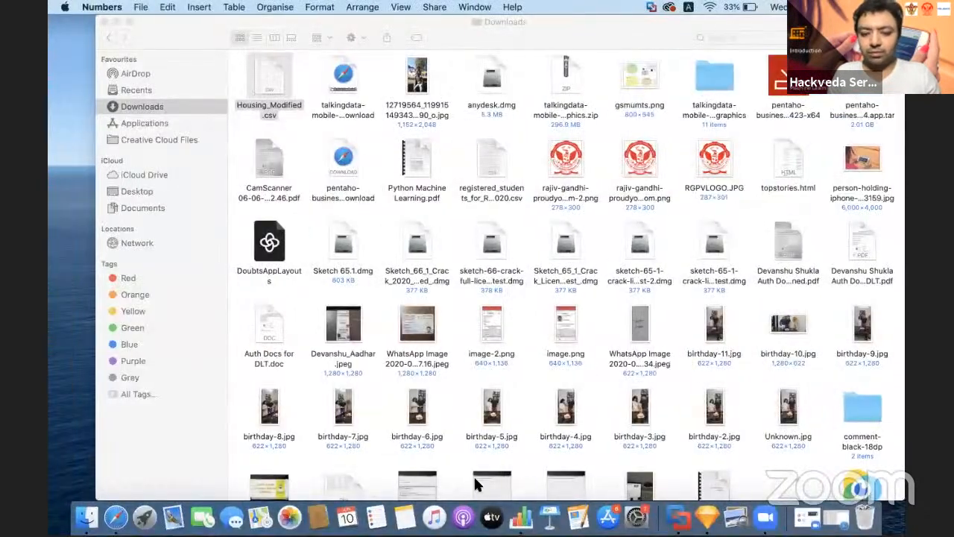
# Step: Switch to the Mac desktop and quit Numbers
pyautogui.rightClick(521, 517)
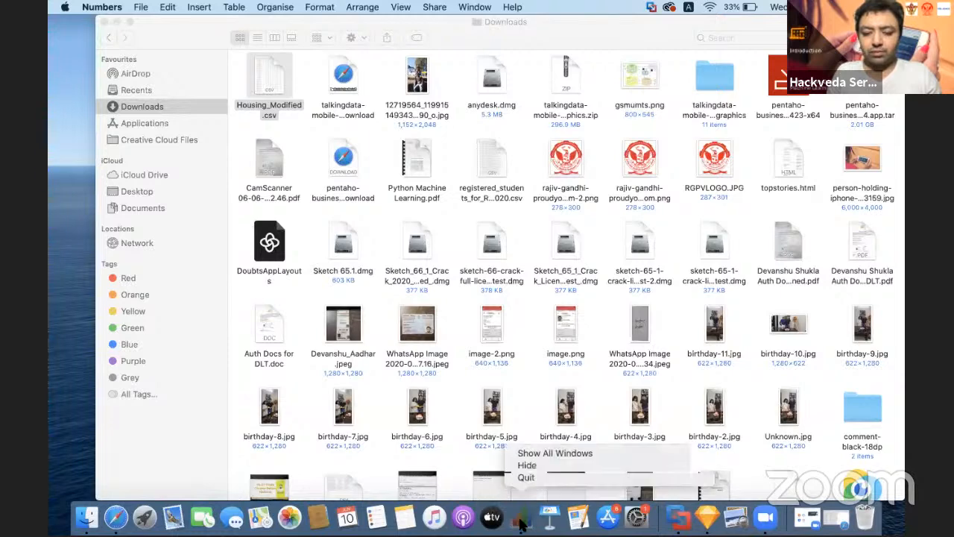
pyautogui.click(530, 477)
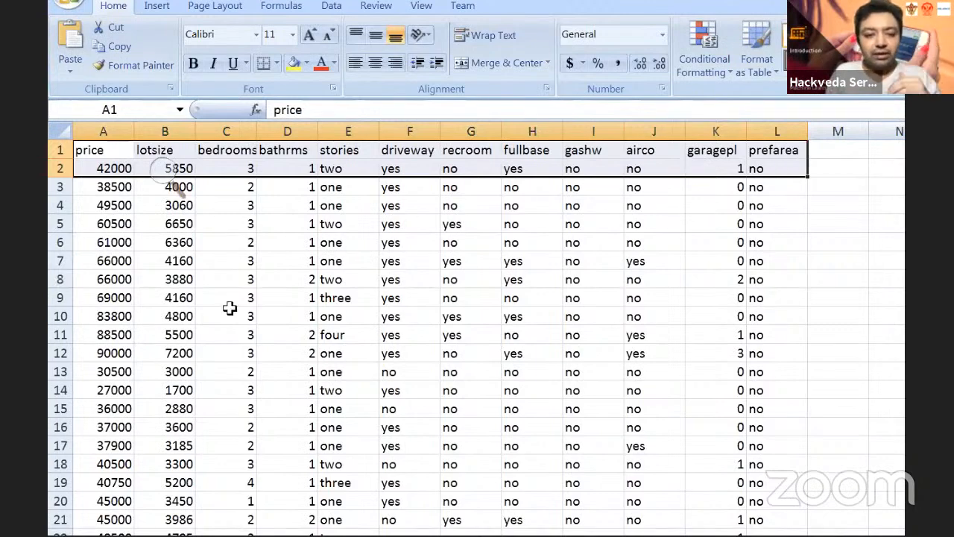
# Step: Return to the housing spreadsheet and examine its records down to the last filled row
pyautogui.scroll(-2, 230, 307)
pyautogui.scroll(-15, 230, 308)
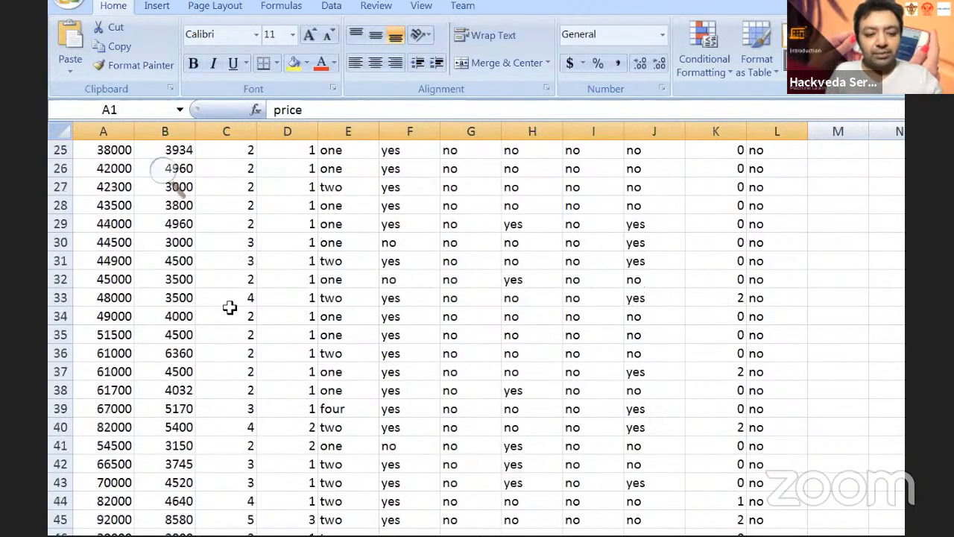
pyautogui.scroll(-8, 237, 282)
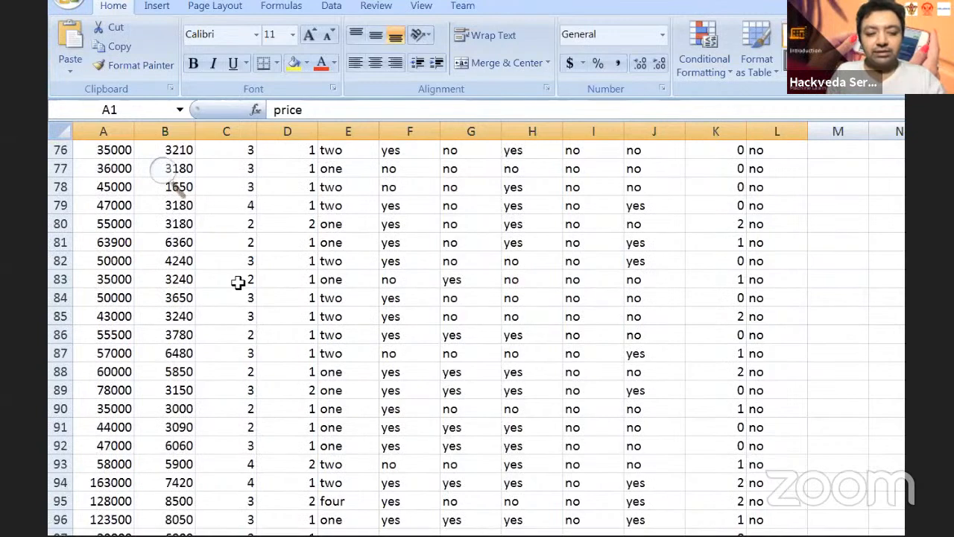
pyautogui.scroll(-20, 255, 246)
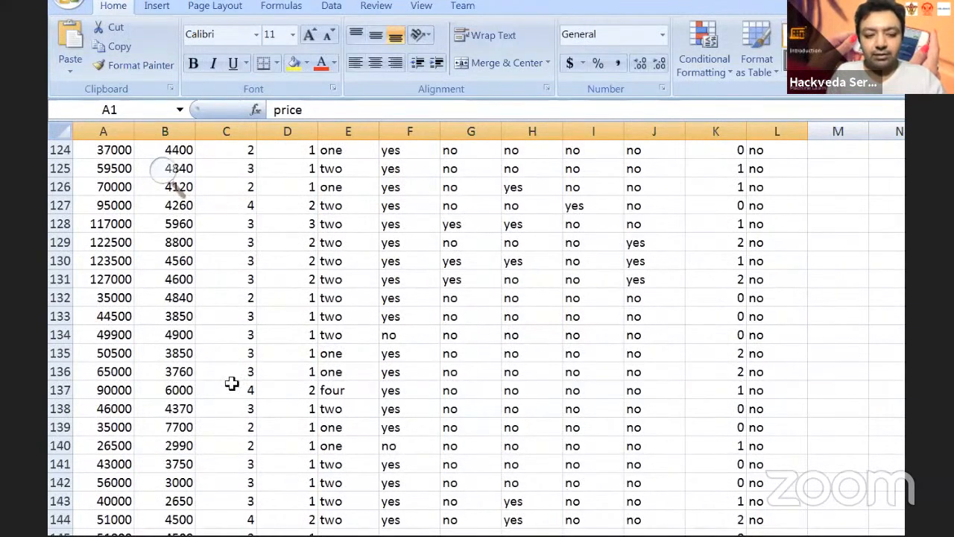
pyautogui.scroll(-20, 232, 383)
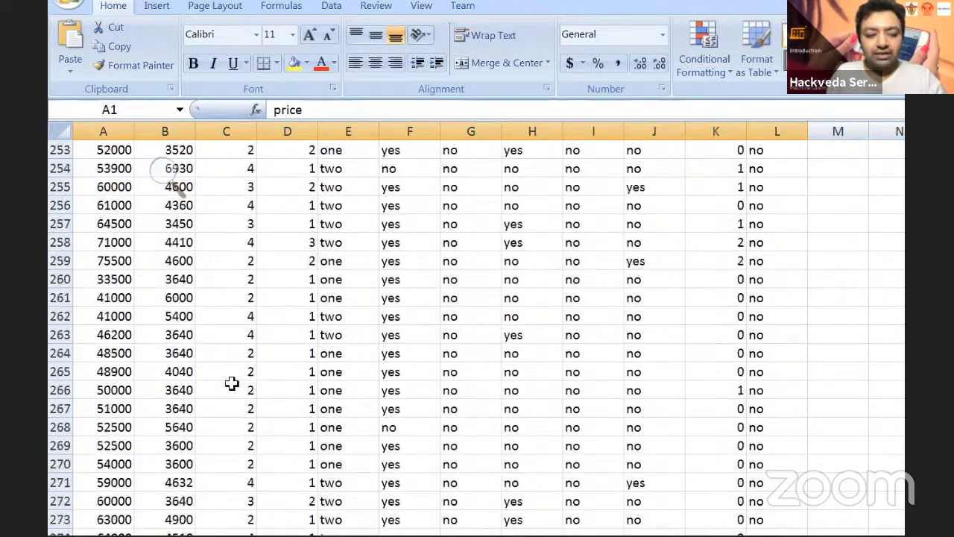
pyautogui.scroll(-20, 231, 383)
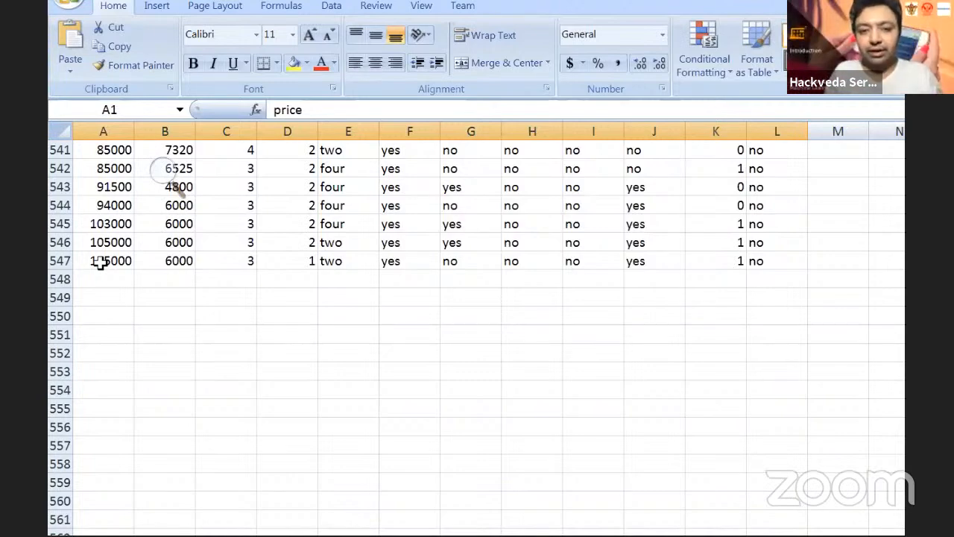
# Step: Leave the spreadsheet for the Mac desktop, keep the Zoom meeting running, and close the Downloads window
pyautogui.hotkey('ctrl', 'Left')
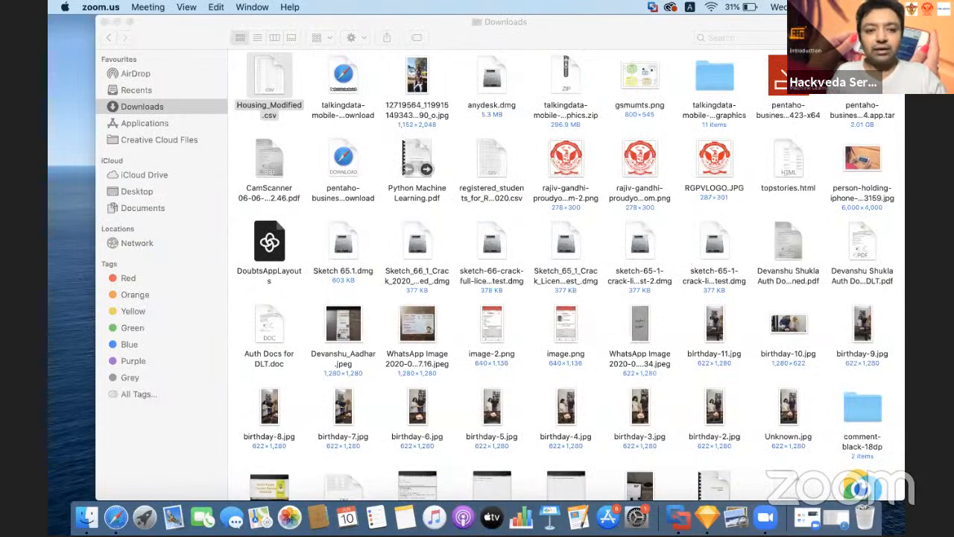
pyautogui.press('super+q')
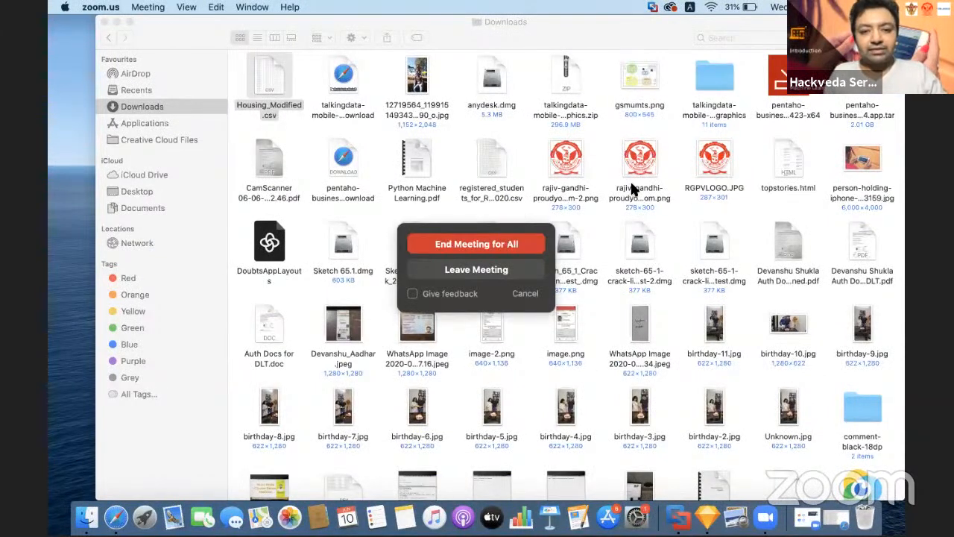
pyautogui.click(524, 293)
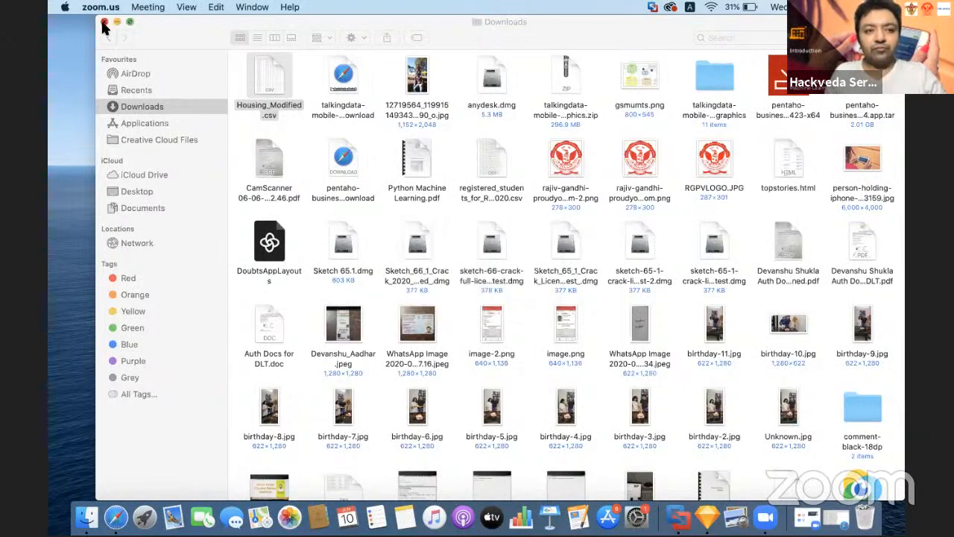
pyautogui.press('super+w')
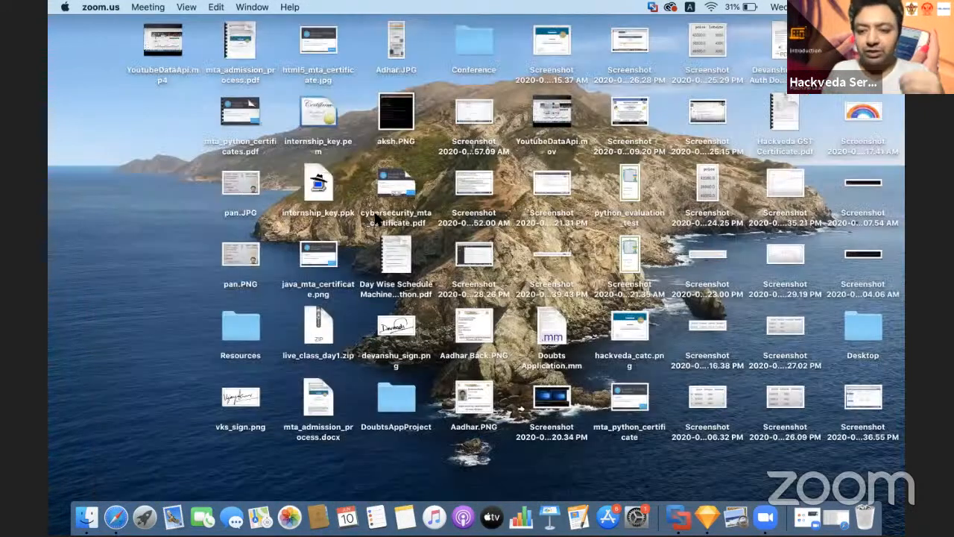
# Step: Switch to Safari and bring up the Dataiku DSS home page, checking the YouTube Studio live stream on the way
pyautogui.click(116, 516)
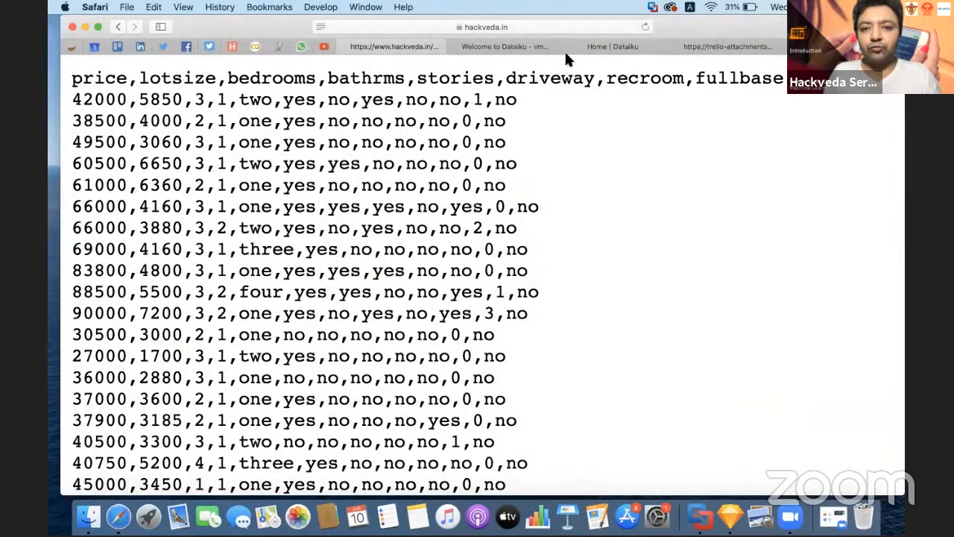
pyautogui.click(504, 47)
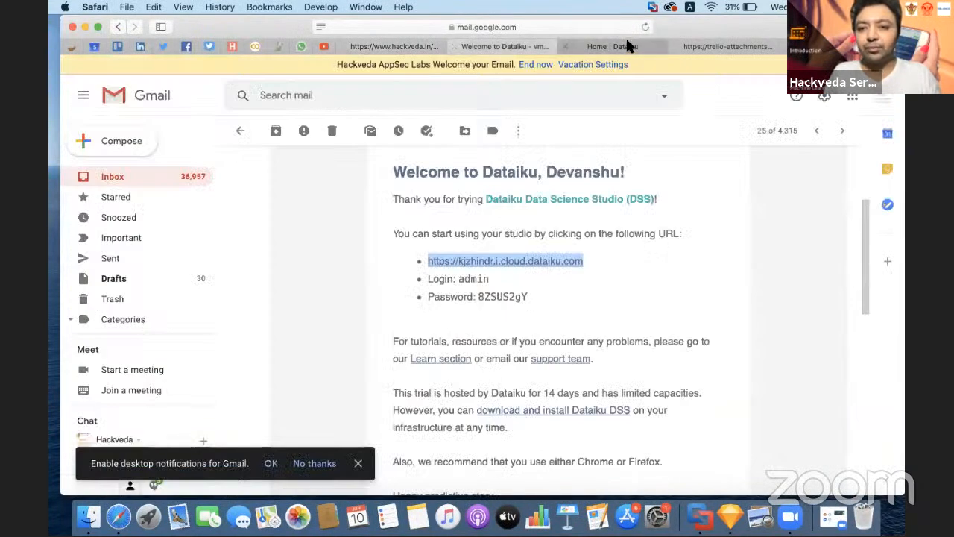
pyautogui.click(613, 47)
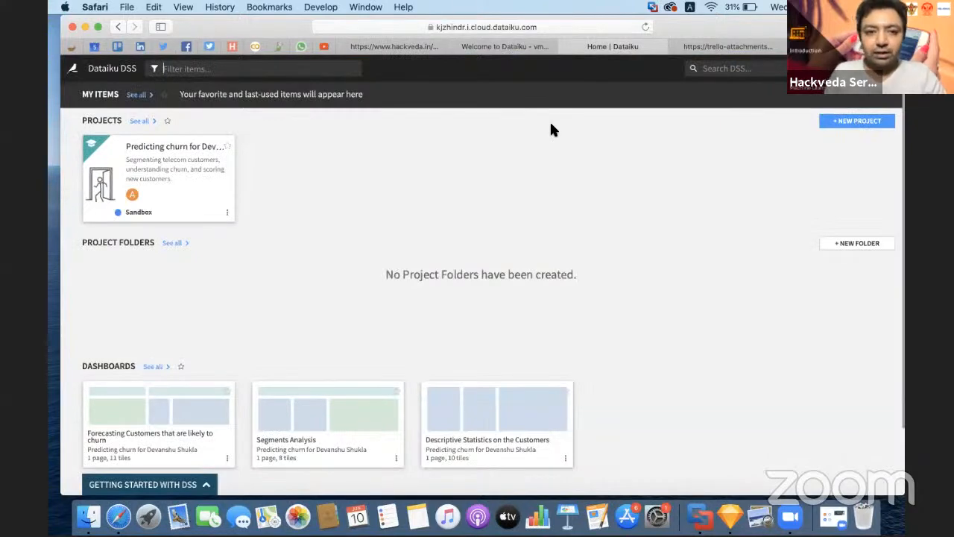
pyautogui.click(323, 47)
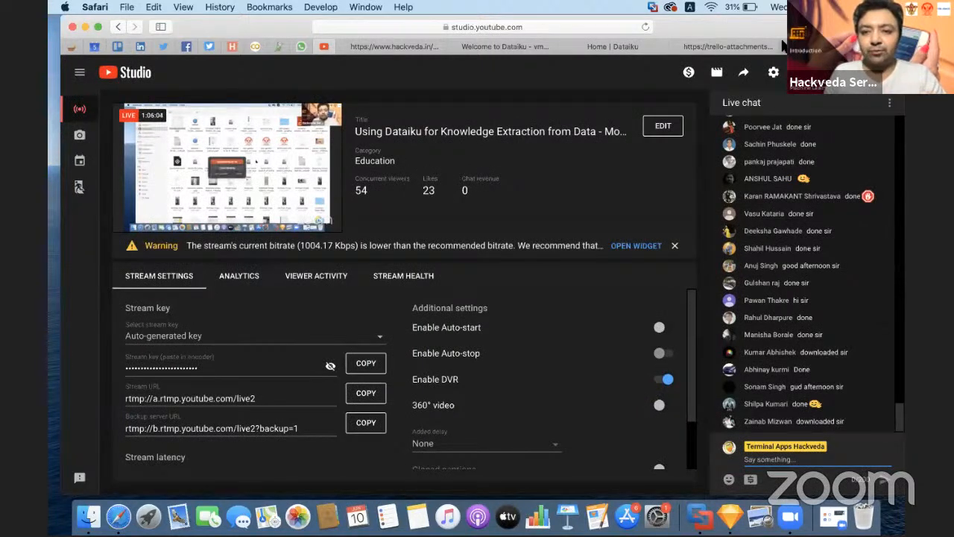
pyautogui.click(618, 50)
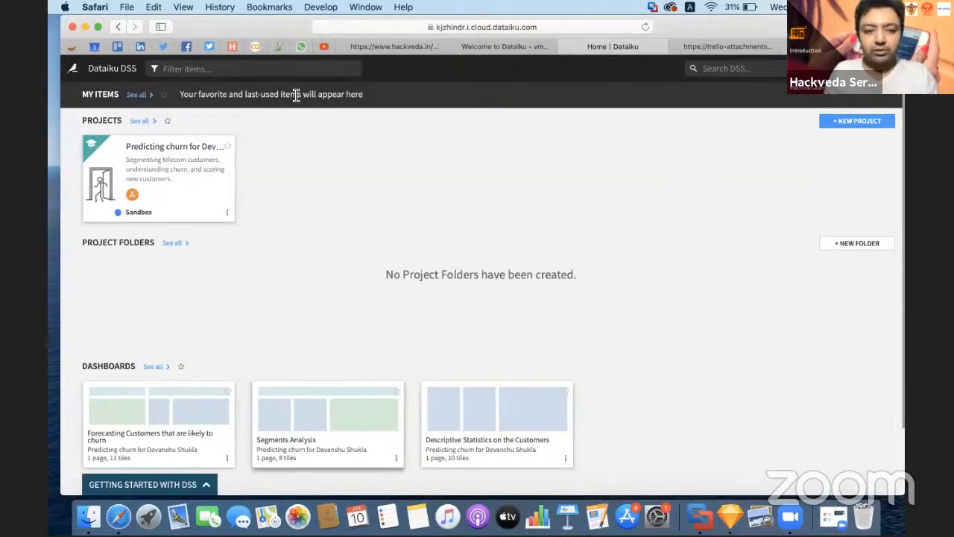
# Step: Add the Zoom text annotation "Data Analysis" as a heading in the empty area beside the project card
pyautogui.click(277, 130)
pyautogui.write('Data Analysis  ')
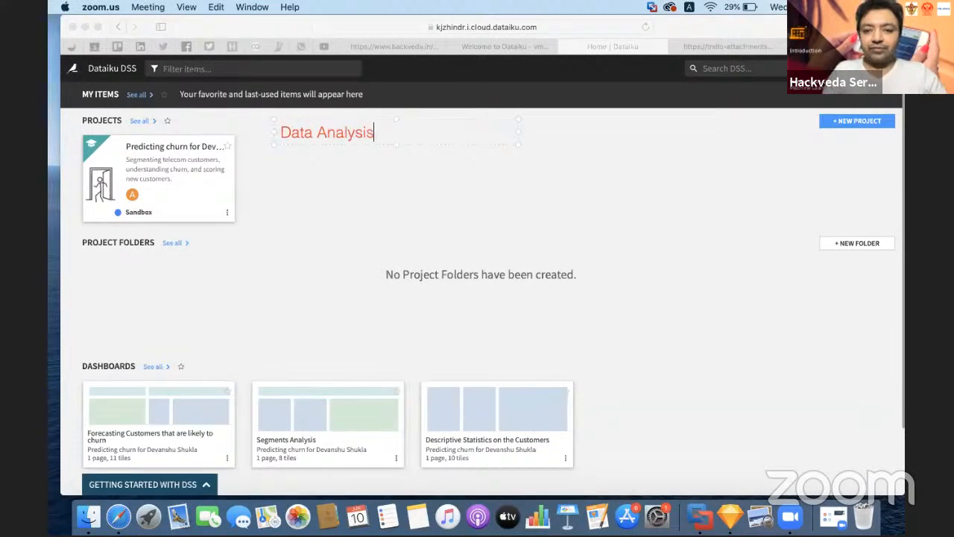
pyautogui.write('1. Input ')
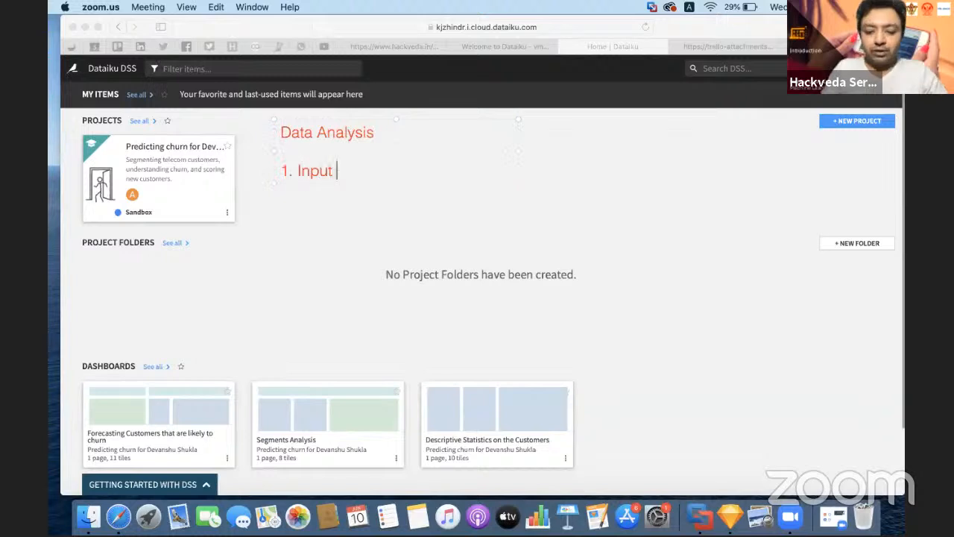
pyautogui.write('Variables')
pyautogui.press('Return')
pyautogui.write('2. Outout')
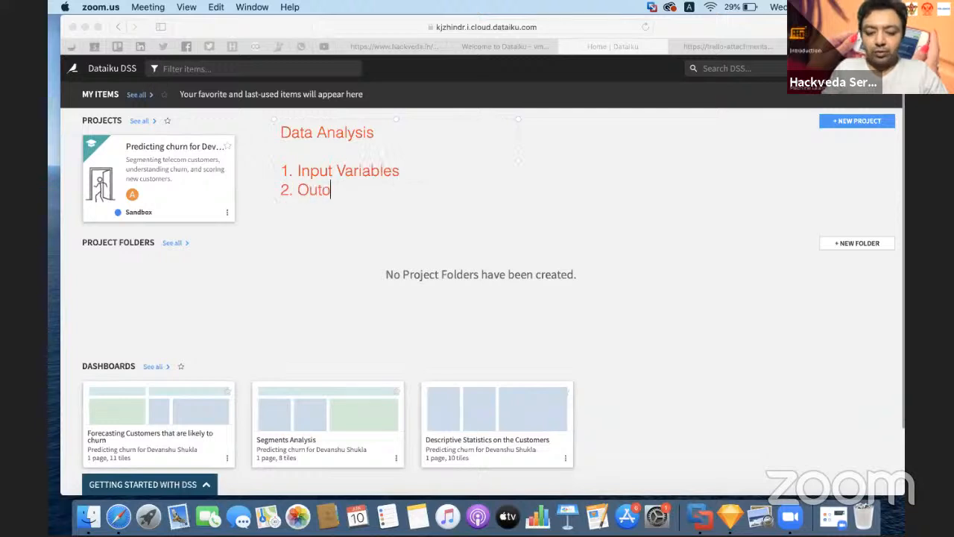
pyautogui.press('BackSpace')
pyautogui.press('BackSpace')
pyautogui.press('BackSpace')
pyautogui.write('p')
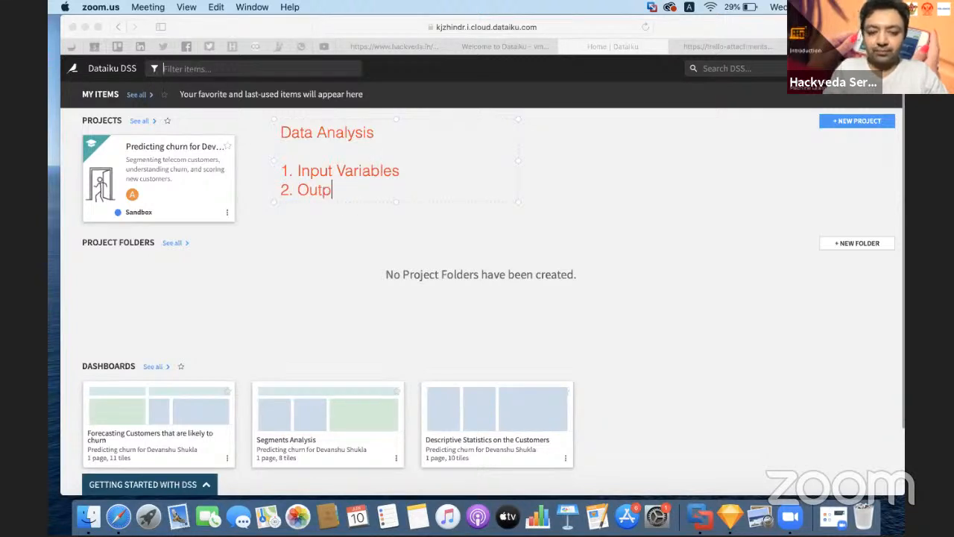
pyautogui.write('ut Variables')
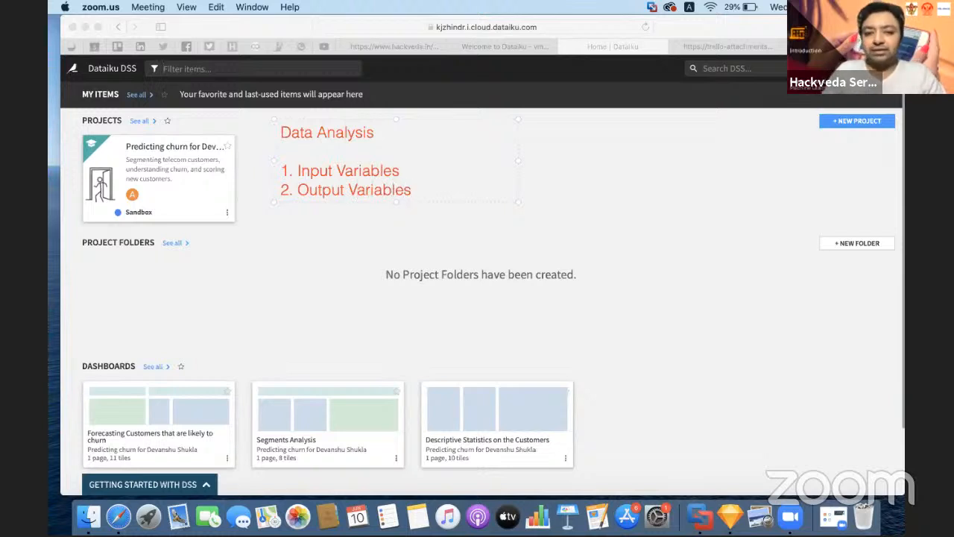
pyautogui.press('Return')
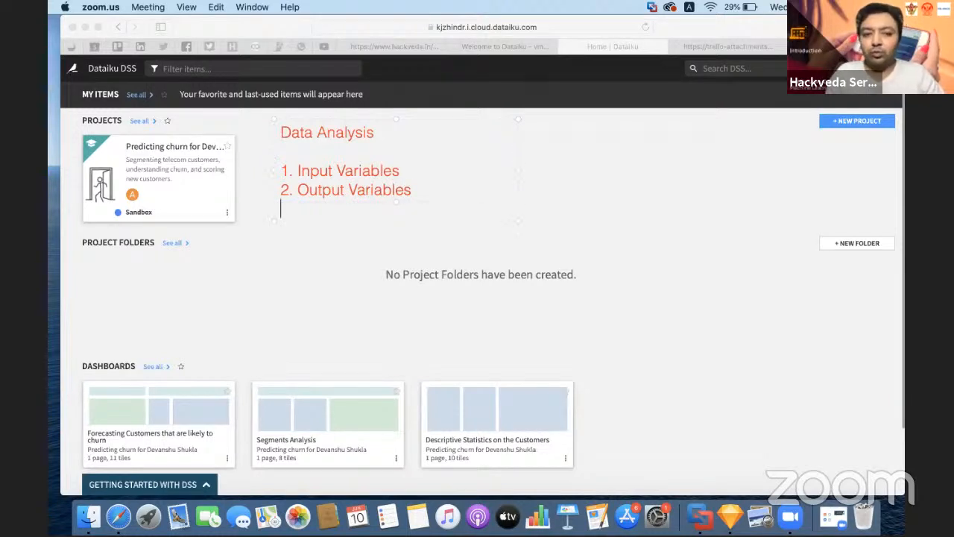
pyautogui.hotkey('shift', 'Down')
pyautogui.hotkey('shift', 'Down')
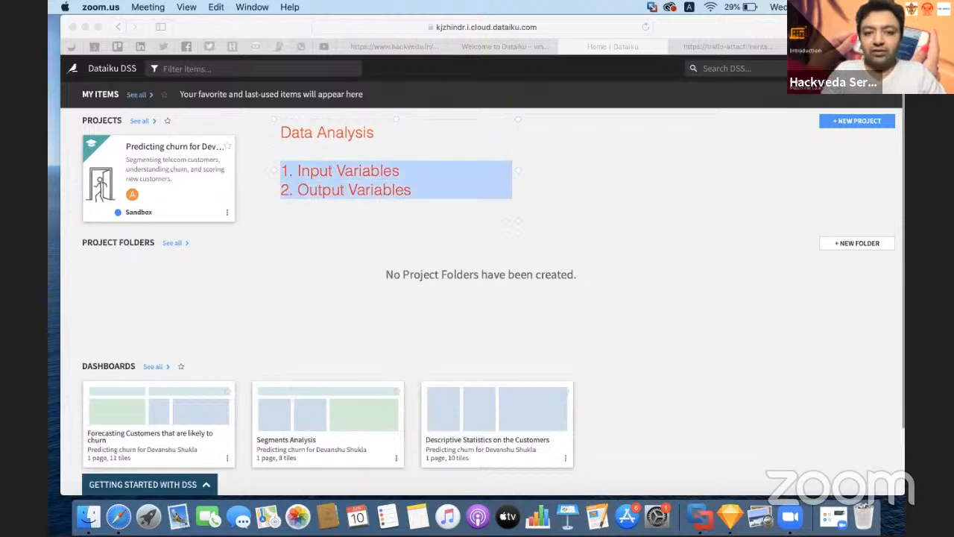
pyautogui.press('BackSpace')
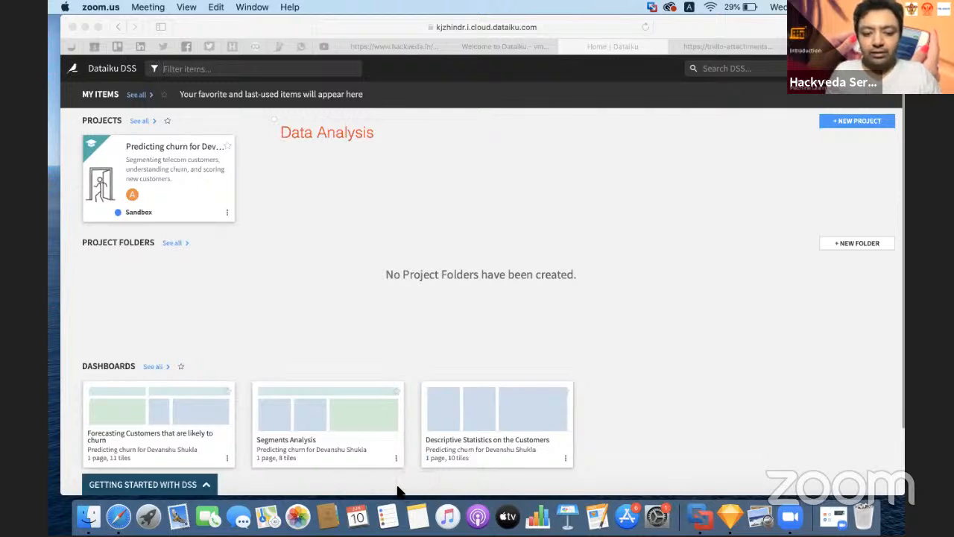
# Step: Draw a rectangle below the Data Analysis heading with four arrows entering its left side and one arrow leaving its right side
pyautogui.moveTo(452, 164)
pyautogui.mouseDown()
pyautogui.moveTo(494, 236)
pyautogui.moveTo(607, 243)
pyautogui.moveTo(580, 241)
pyautogui.moveTo(602, 248)
pyautogui.mouseUp()
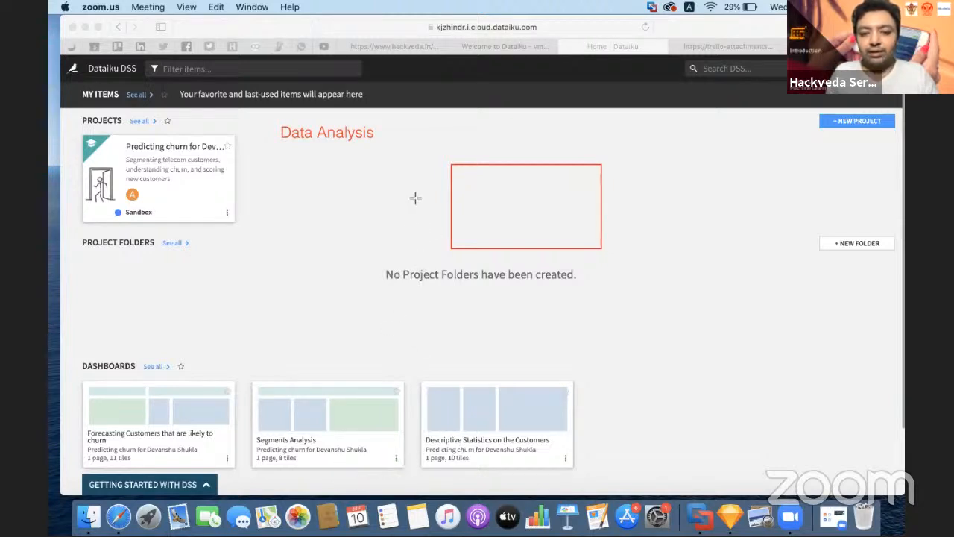
pyautogui.moveTo(411, 177)
pyautogui.mouseDown()
pyautogui.moveTo(445, 176)
pyautogui.moveTo(449, 239)
pyautogui.mouseUp()
pyautogui.moveTo(611, 203); pyautogui.dragTo(646, 204)
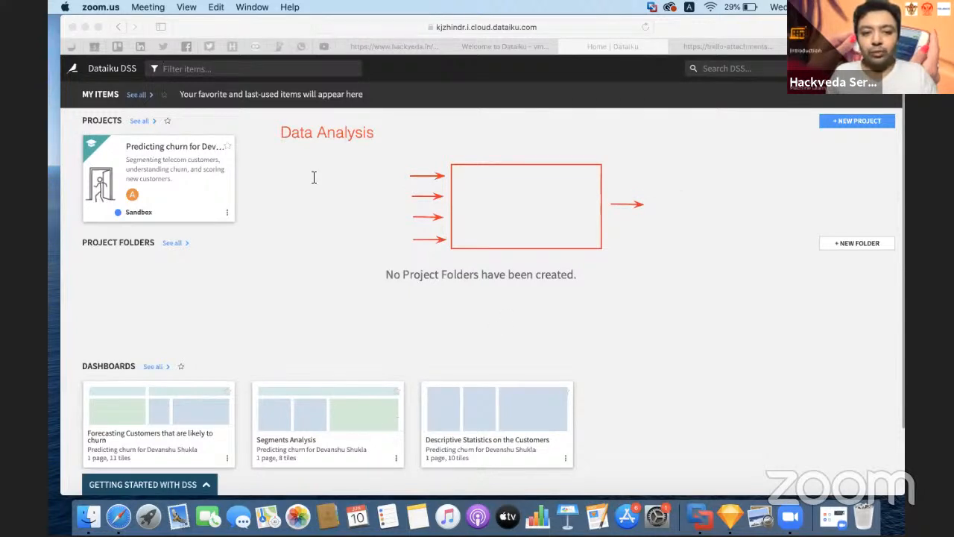
# Step: Label the incoming arrows "Inputs" and the outgoing arrow "Output"
pyautogui.write('Inpu')
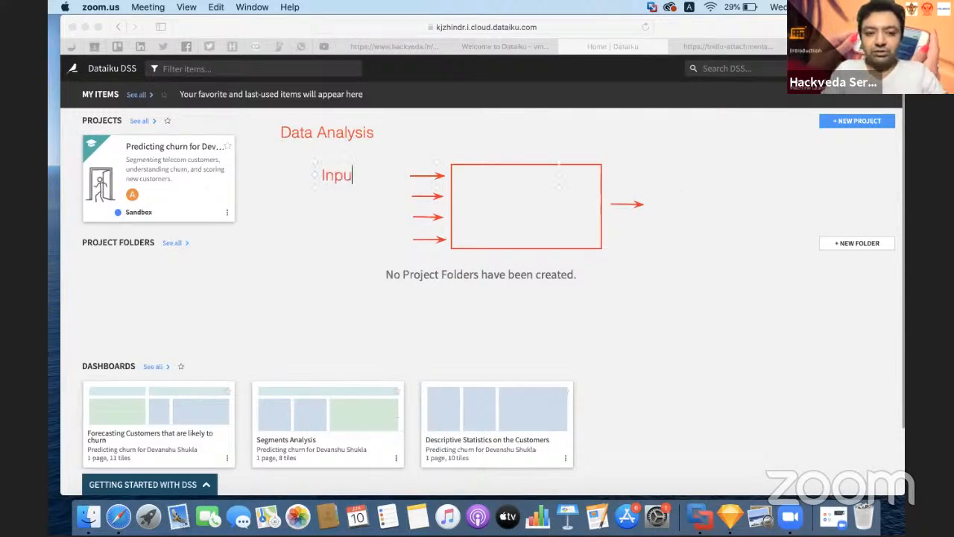
pyautogui.write('ts')
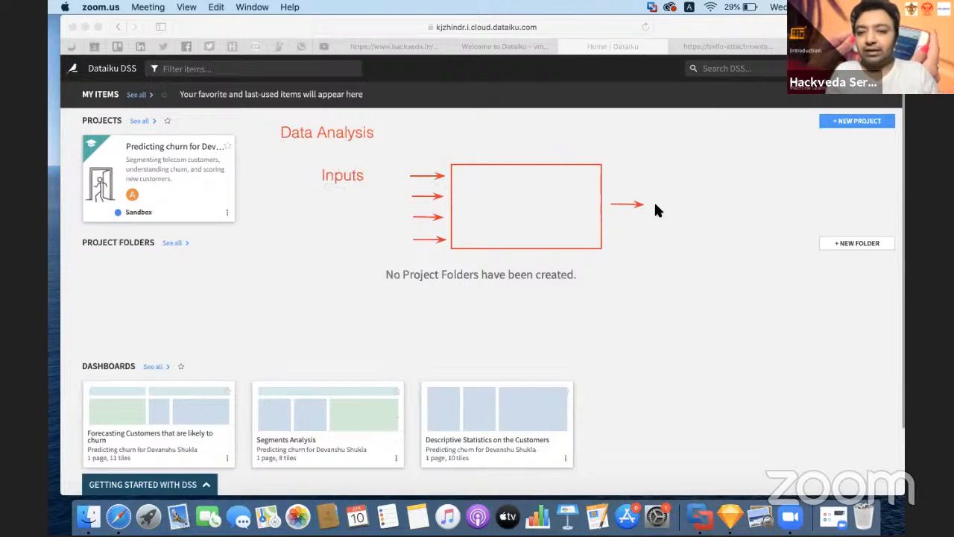
pyautogui.write('Outout')
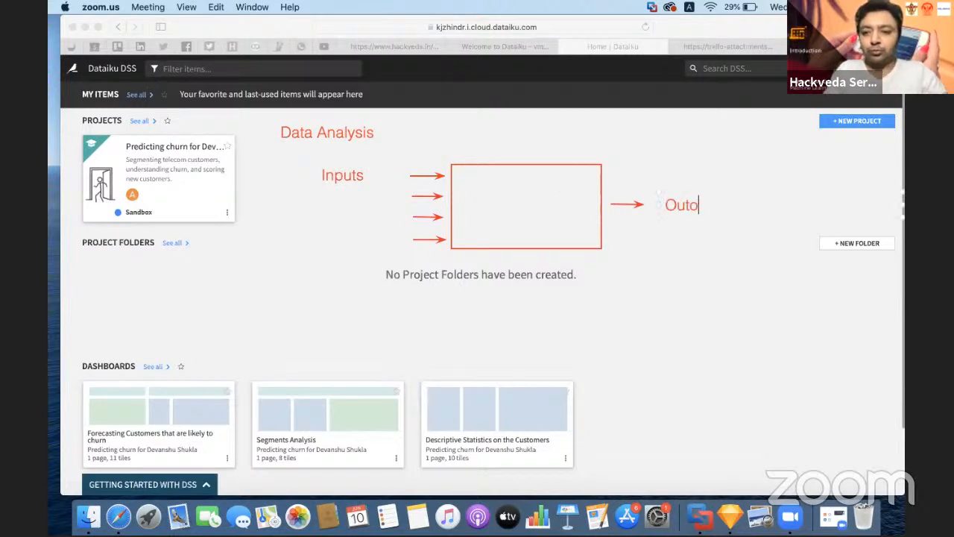
pyautogui.press('BackSpace')
pyautogui.press('BackSpace')
pyautogui.press('BackSpace')
pyautogui.write('put')
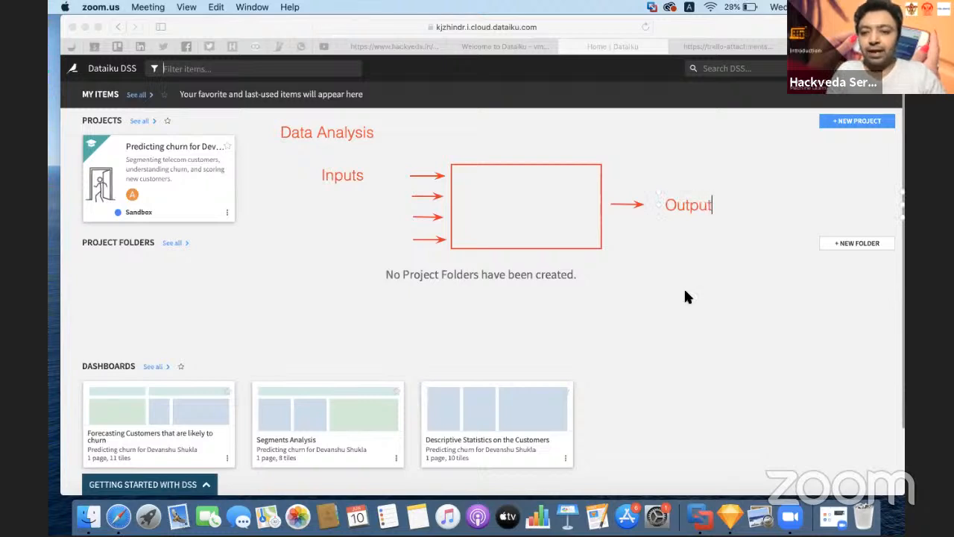
# Step: Add the text "Define the logic" inside the rectangle of the diagram
pyautogui.click(480, 202)
pyautogui.write('Define The')
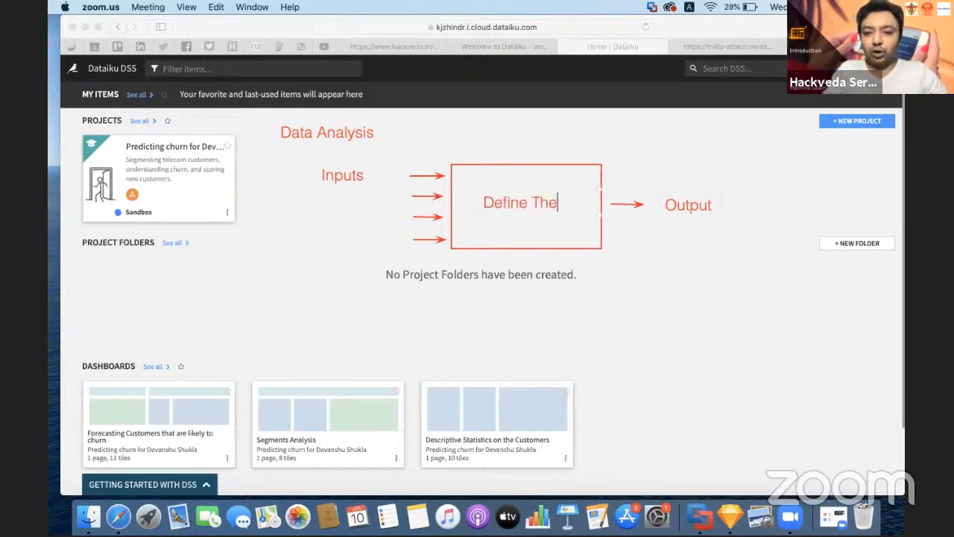
pyautogui.press('BackSpace')
pyautogui.press('BackSpace')
pyautogui.press('BackSpace')
pyautogui.write('the ')
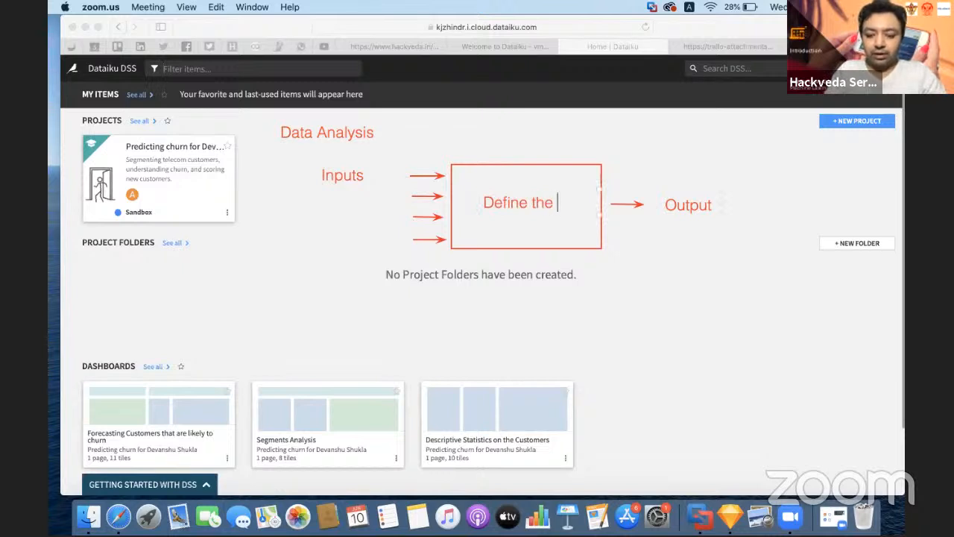
pyautogui.write('logic')
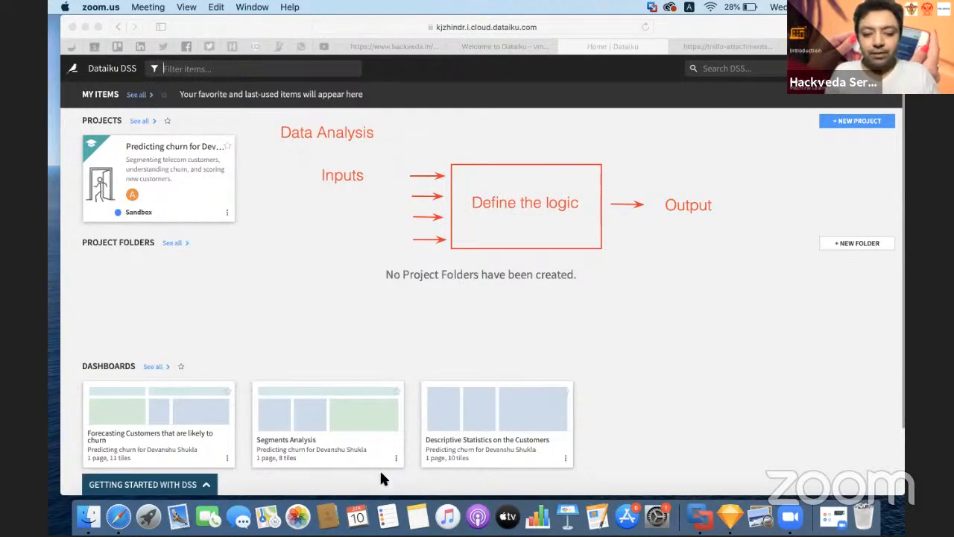
# Step: Circle the "Inputs", "Output" and "Define the logic" labels freehand and add the text "?" above the logic label inside the rectangle
pyautogui.moveTo(337, 151)
pyautogui.mouseDown()
pyautogui.moveTo(328, 191)
pyautogui.moveTo(371, 181)
pyautogui.moveTo(365, 158)
pyautogui.moveTo(347, 153)
pyautogui.mouseUp()
pyautogui.moveTo(683, 187)
pyautogui.mouseDown()
pyautogui.moveTo(672, 195)
pyautogui.moveTo(725, 215)
pyautogui.moveTo(722, 179)
pyautogui.moveTo(677, 187)
pyautogui.mouseUp()
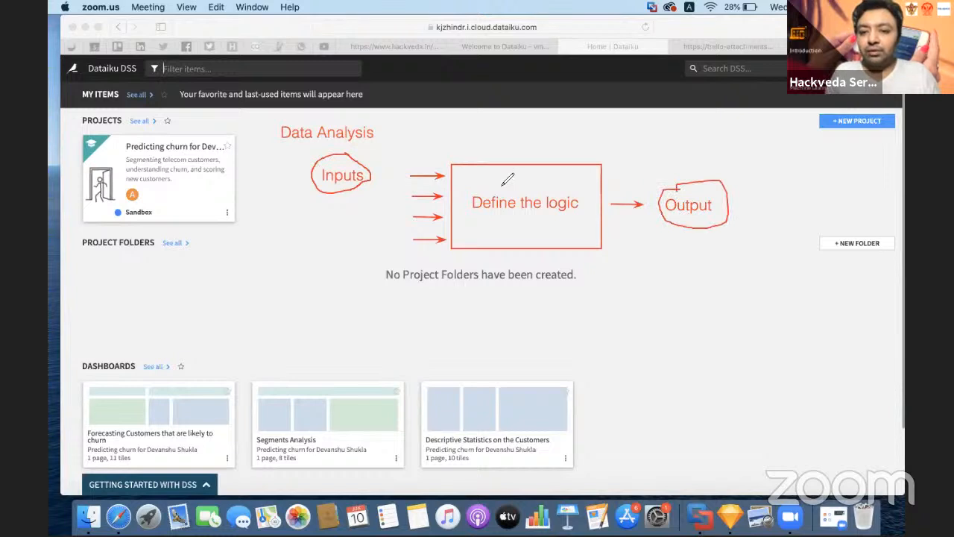
pyautogui.moveTo(493, 188)
pyautogui.mouseDown()
pyautogui.moveTo(467, 203)
pyautogui.moveTo(481, 217)
pyautogui.moveTo(570, 222)
pyautogui.moveTo(589, 198)
pyautogui.moveTo(550, 181)
pyautogui.moveTo(492, 188)
pyautogui.mouseUp()
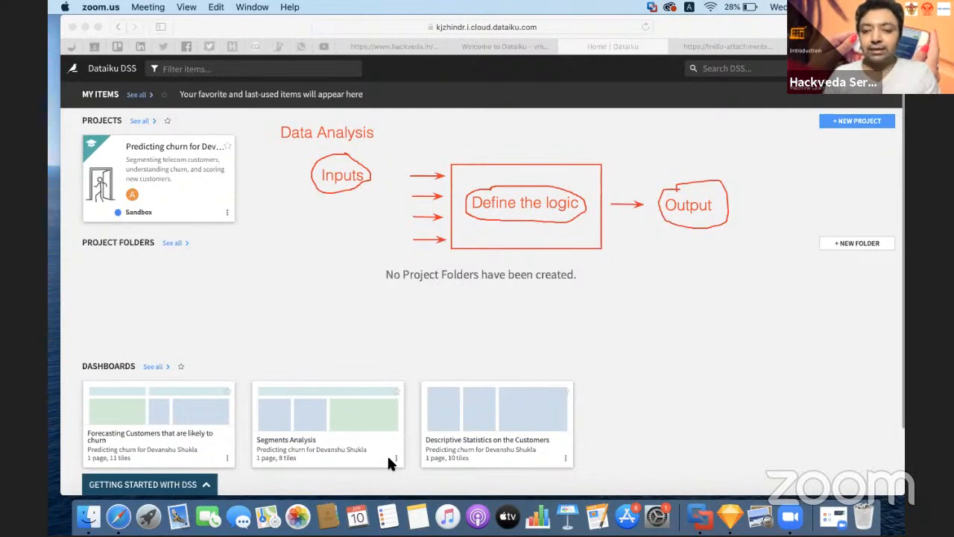
pyautogui.click(517, 175)
pyautogui.write('?')
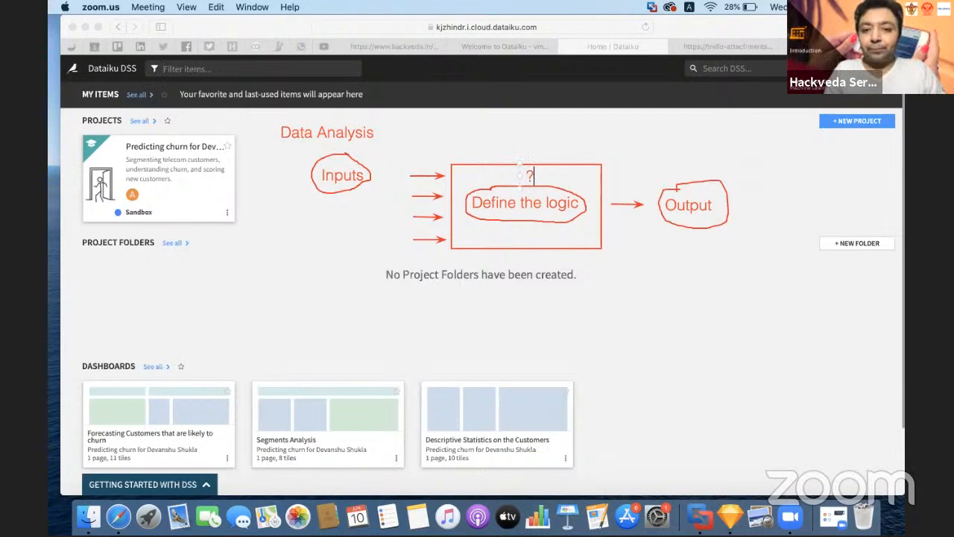
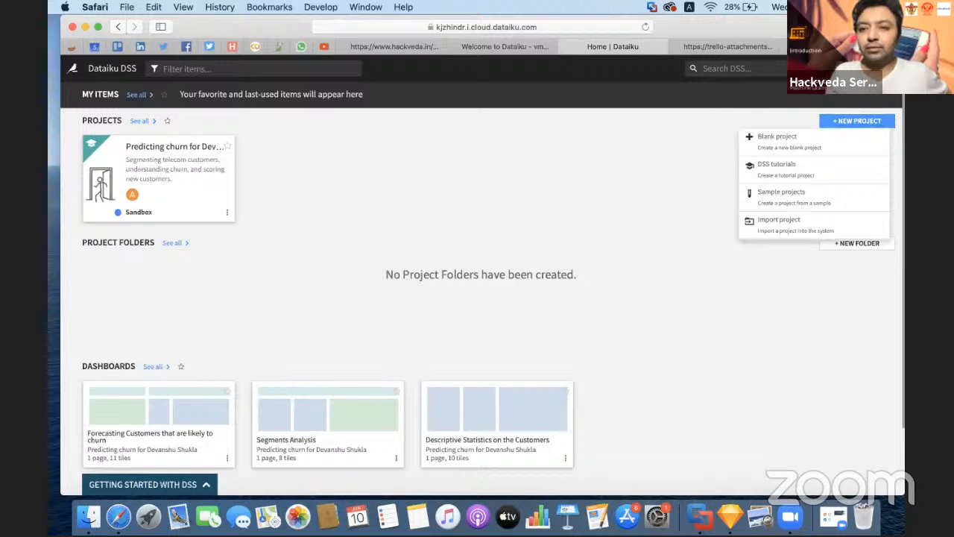
# Step: Create a blank project named DS_HousePriceProject
pyautogui.click(779, 139)
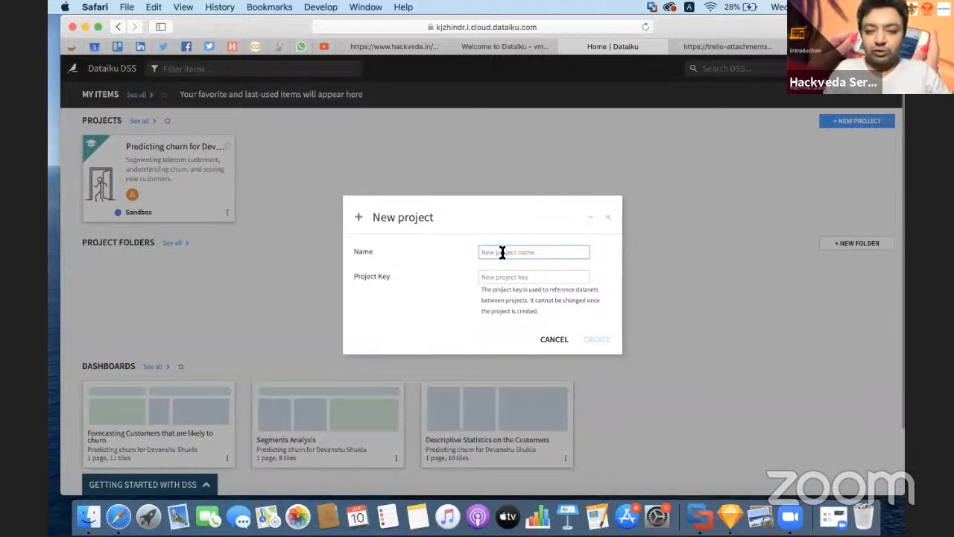
pyautogui.write('DS')
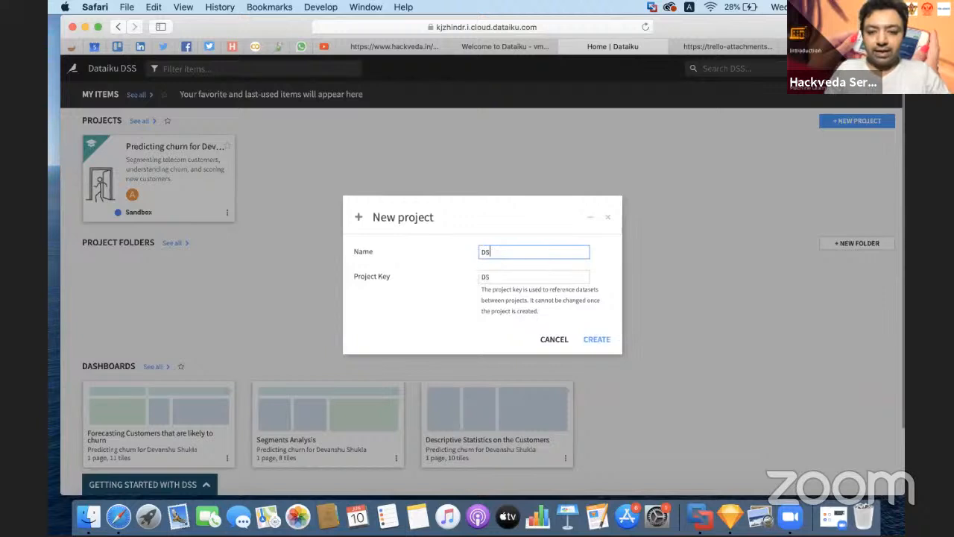
pyautogui.write('_HousePri')
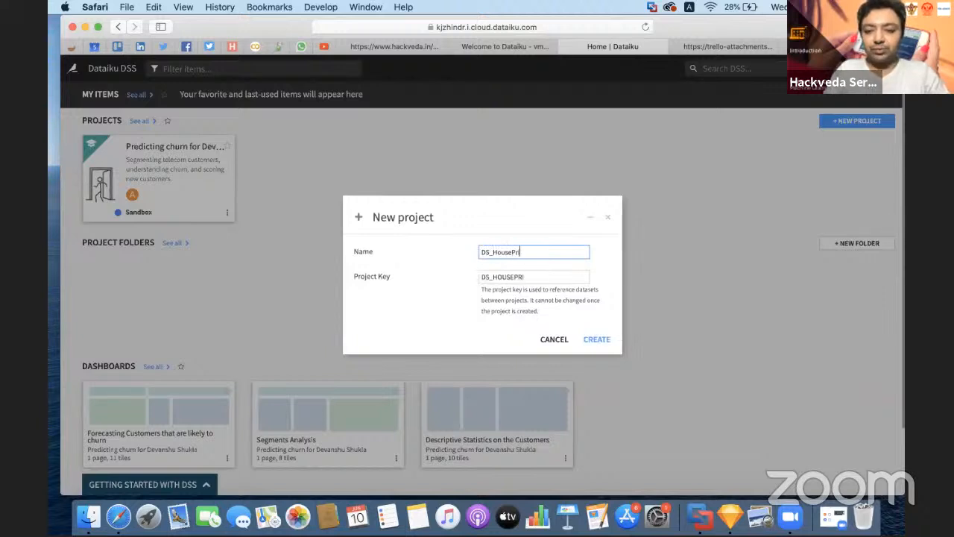
pyautogui.write('ceProject')
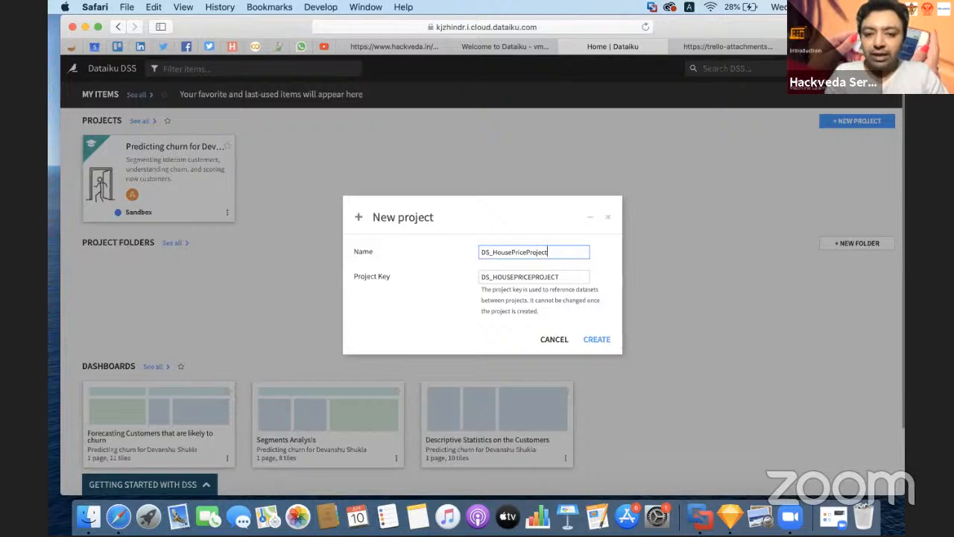
pyautogui.click(597, 340)
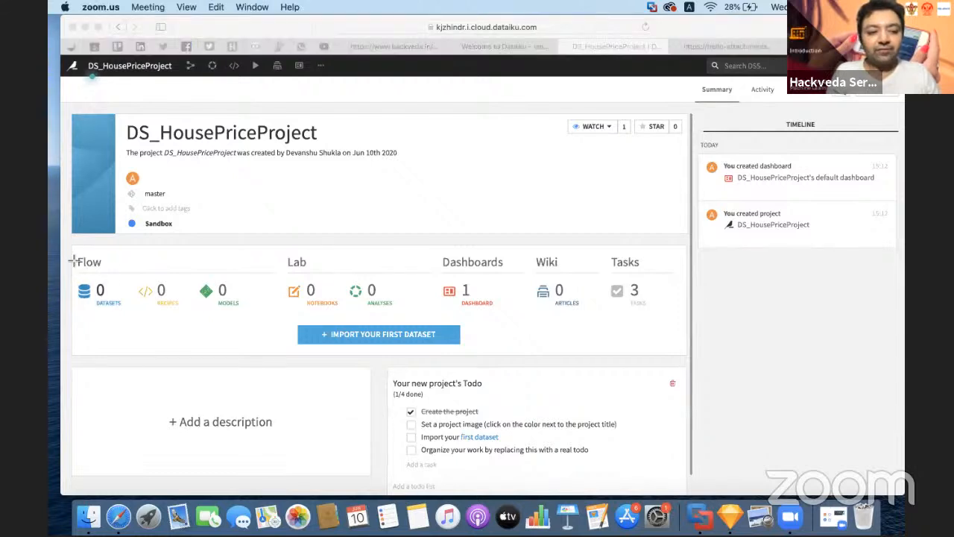
# Step: Outline the Flow section and the Import Your First Dataset button with rectangles, and clear all the drawings after explaining them
pyautogui.moveTo(73, 254)
pyautogui.mouseDown()
pyautogui.moveTo(151, 311)
pyautogui.moveTo(251, 318)
pyautogui.mouseUp()
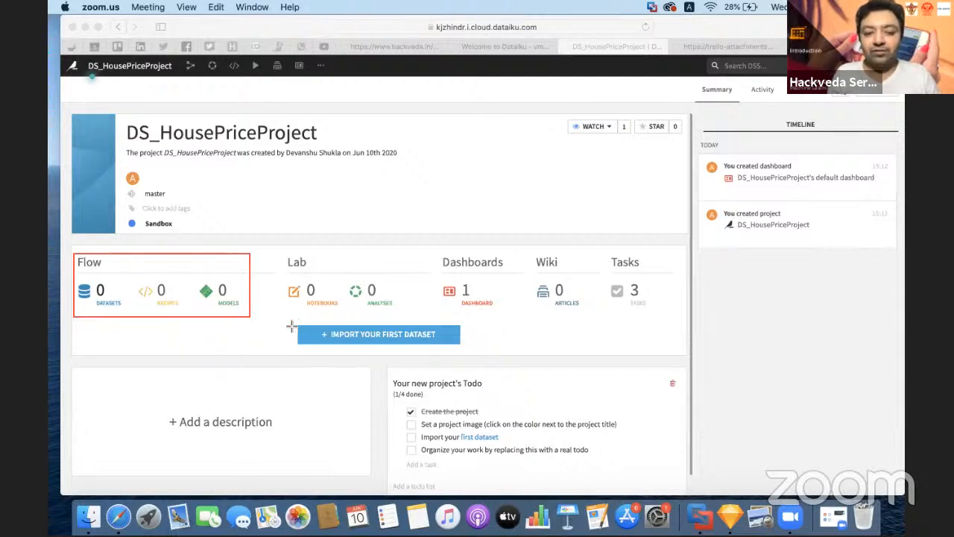
pyautogui.moveTo(290, 319); pyautogui.dragTo(466, 355)
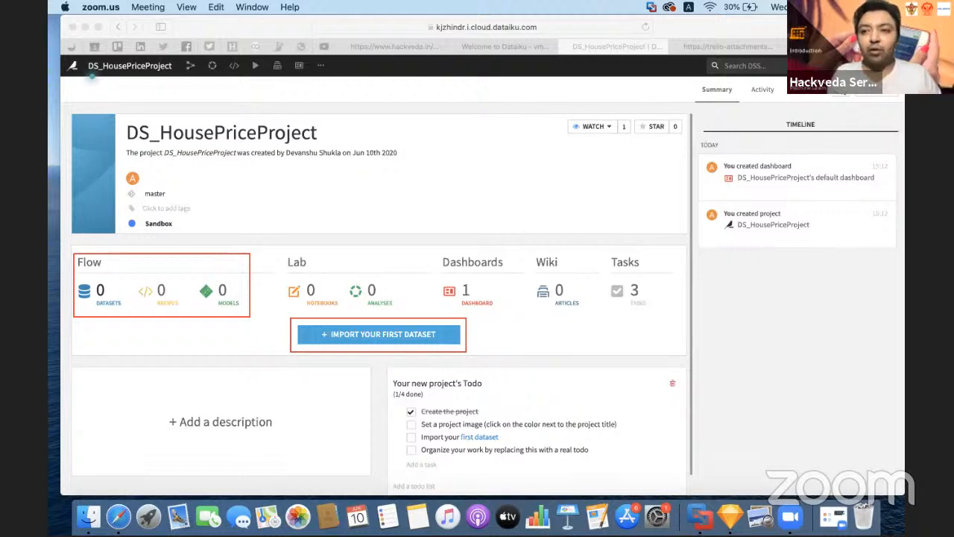
pyautogui.click(633, 449)
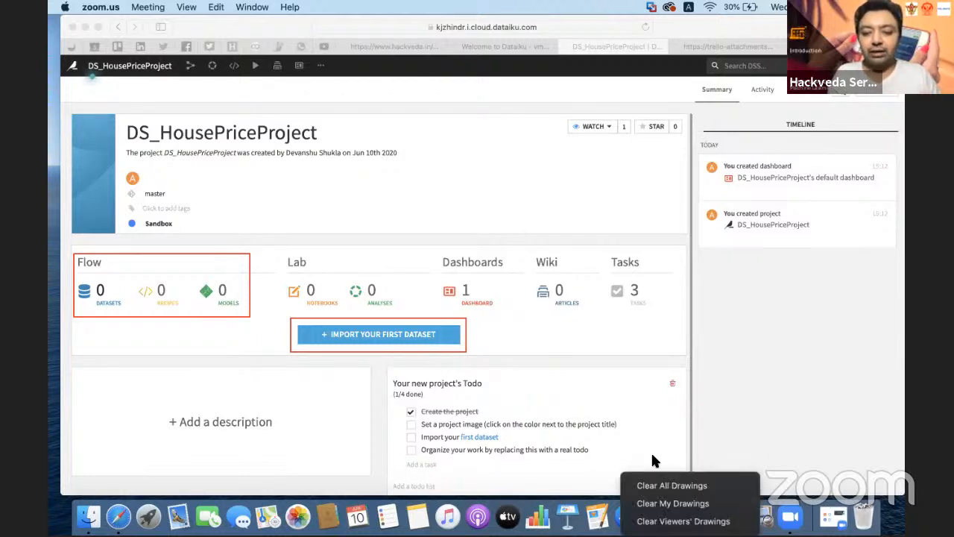
pyautogui.click(635, 484)
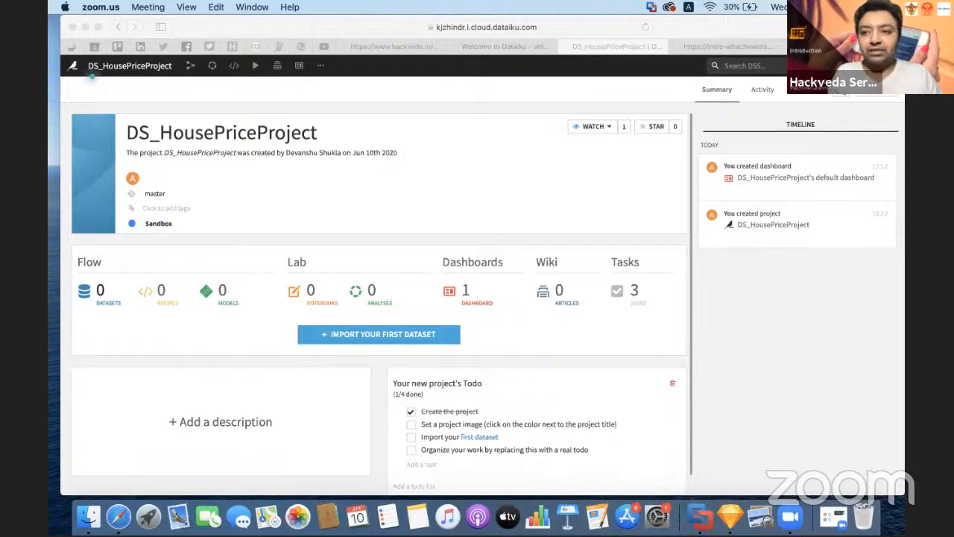
# Step: Open hackveda.in/one2one/profile.html in a new browser tab and go to the Data Science & Machine Learning course
pyautogui.click(537, 26)
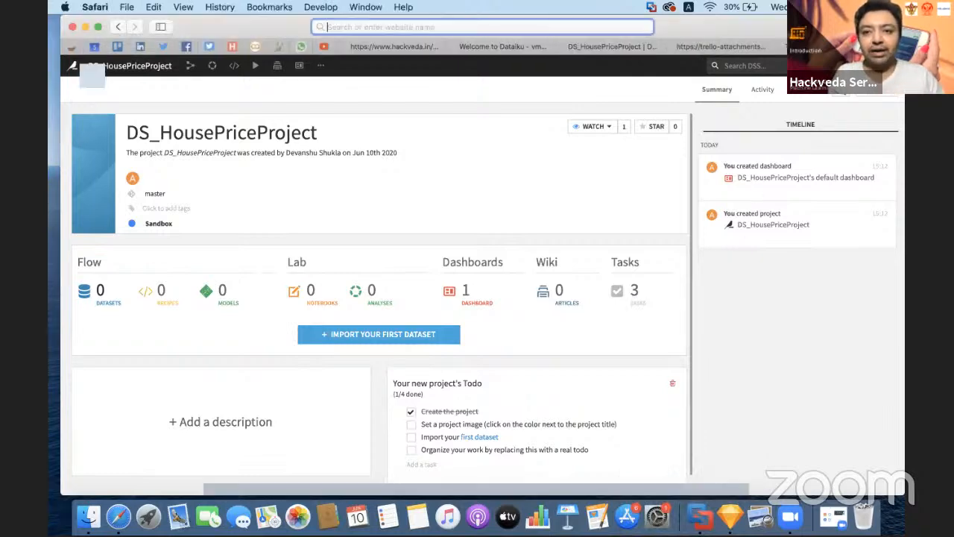
pyautogui.press('super+t')
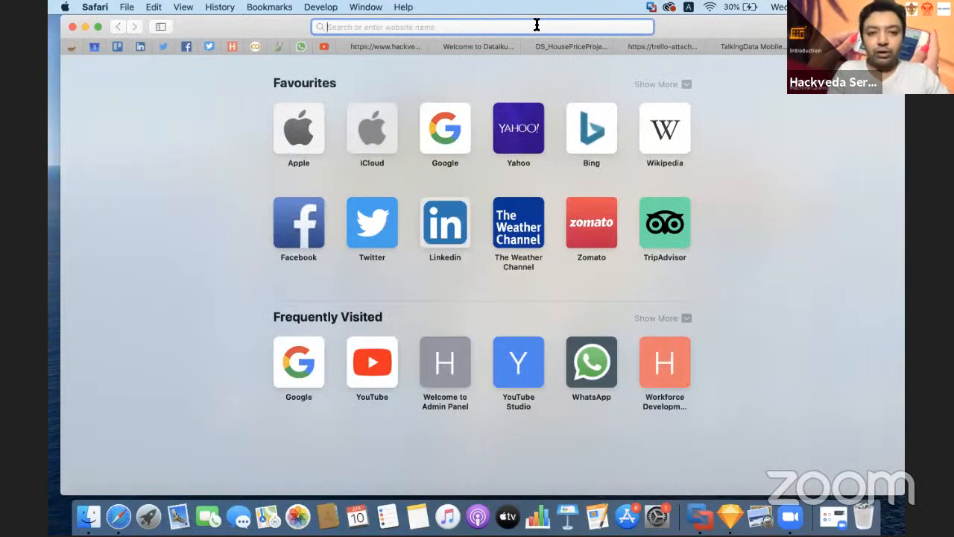
pyautogui.write('hack')
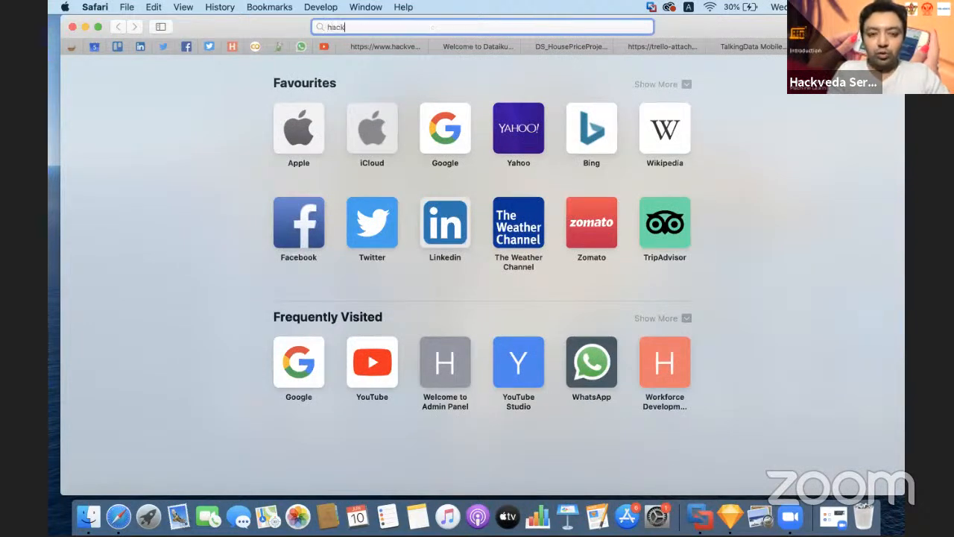
pyautogui.write('veda.in/one')
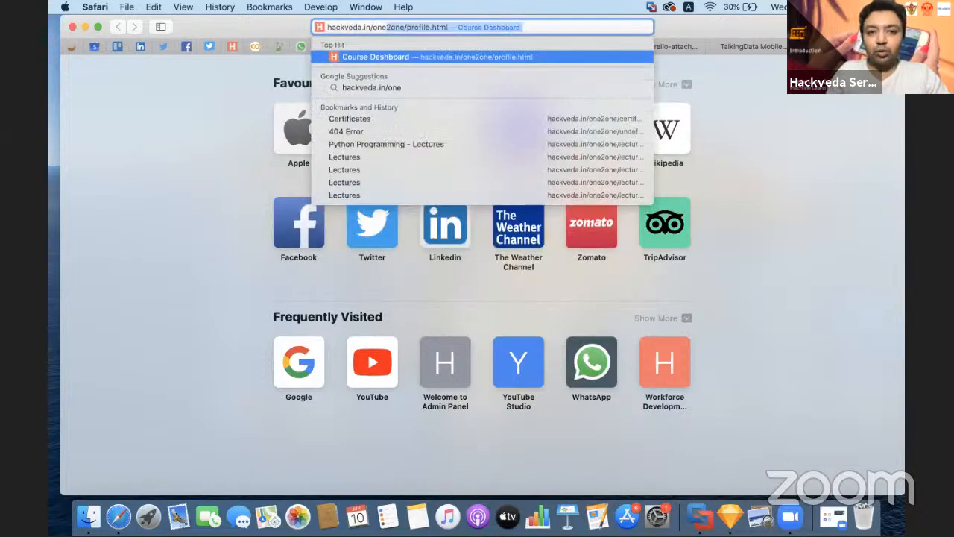
pyautogui.press('Return')
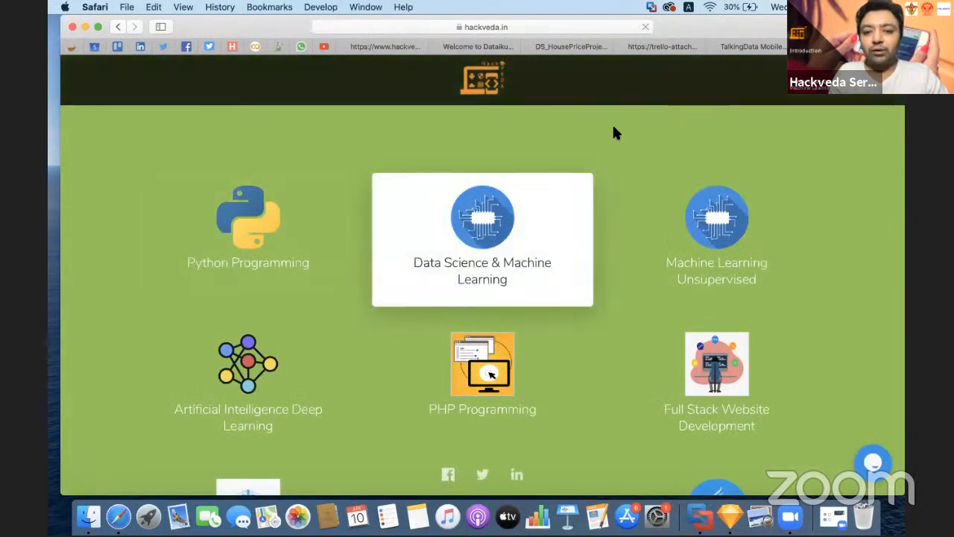
pyautogui.scroll(-3, 516, 236)
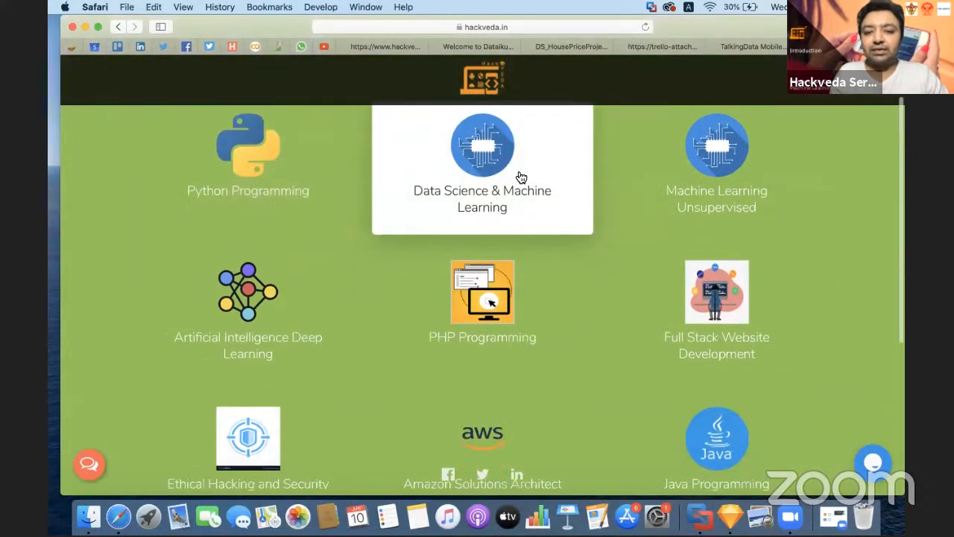
pyautogui.click(518, 175)
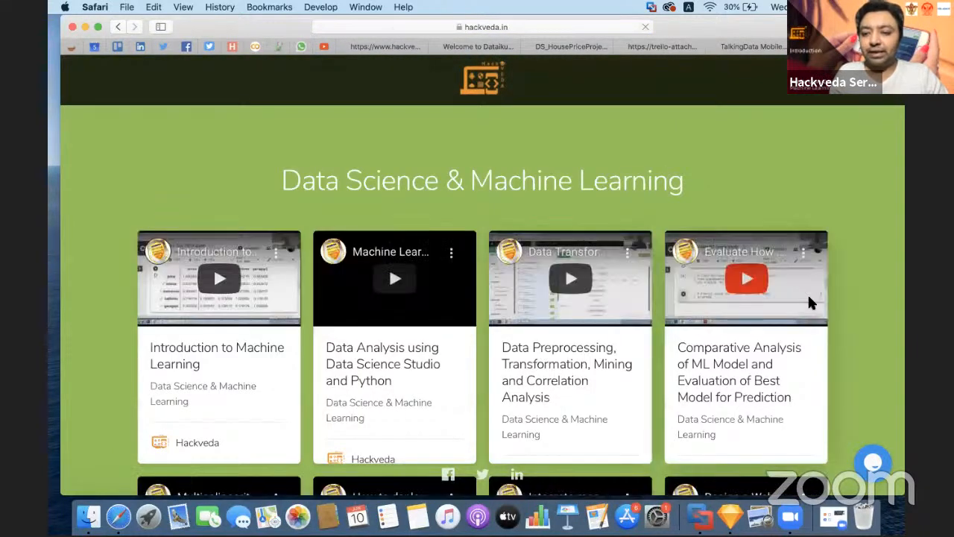
# Step: Review the lecture cards of the Data Science & Machine Learning course, from the introduction to the web application lectures
pyautogui.scroll(-5, 694, 193)
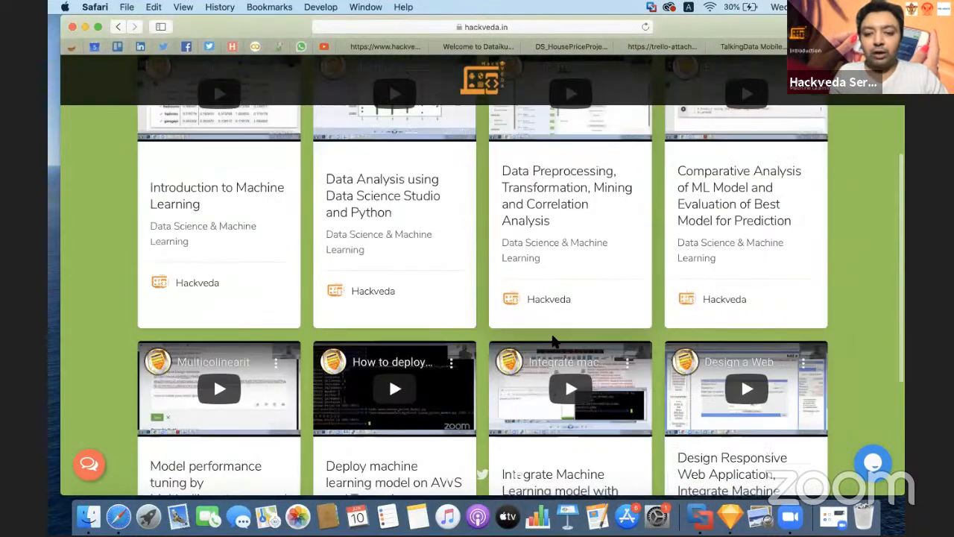
pyautogui.scroll(-3, 557, 342)
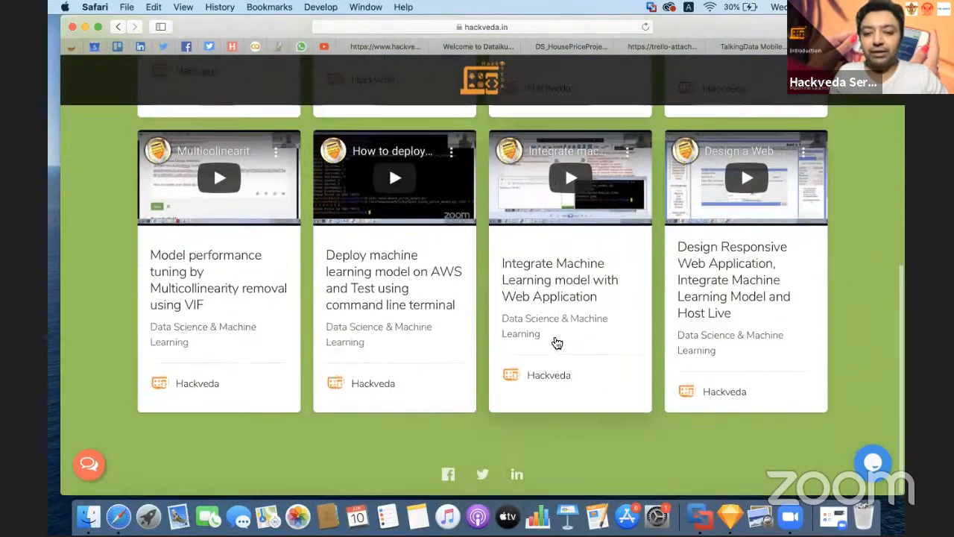
pyautogui.scroll(6, 557, 342)
pyautogui.scroll(1, 557, 342)
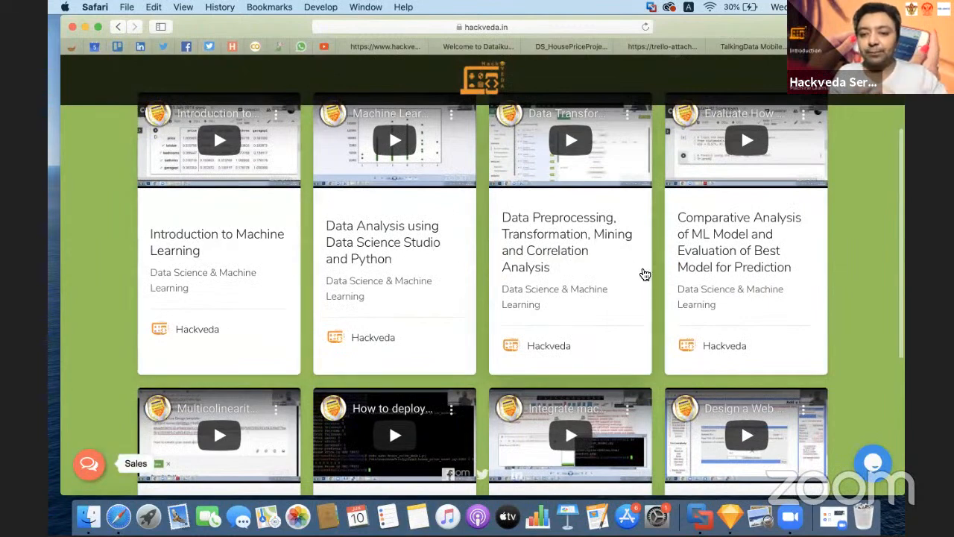
pyautogui.scroll(-4, 696, 268)
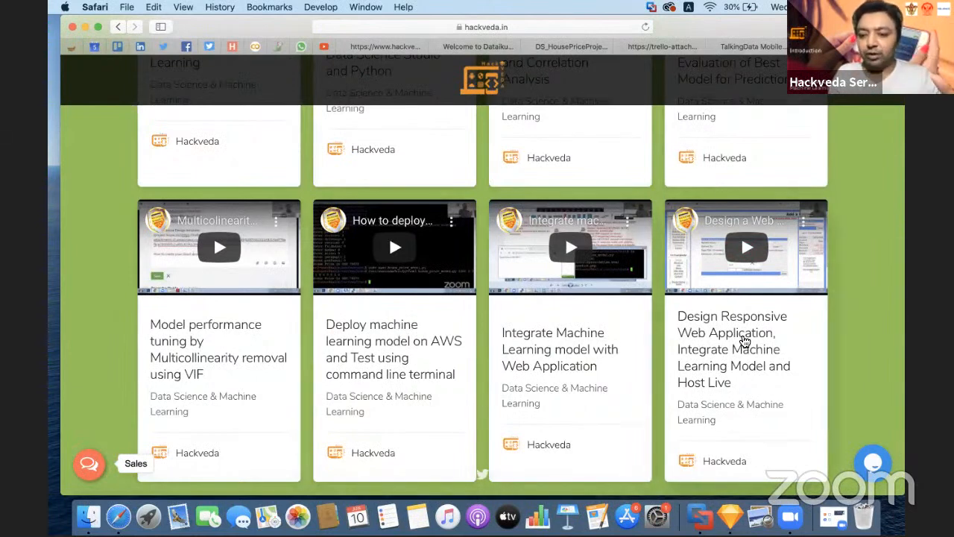
pyautogui.scroll(-2, 745, 341)
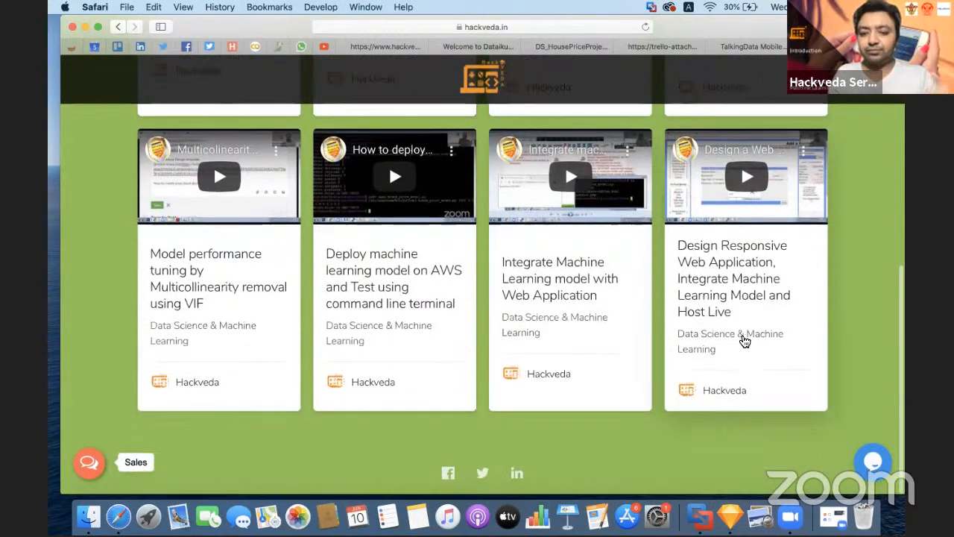
pyautogui.scroll(5, 745, 340)
pyautogui.scroll(4, 745, 341)
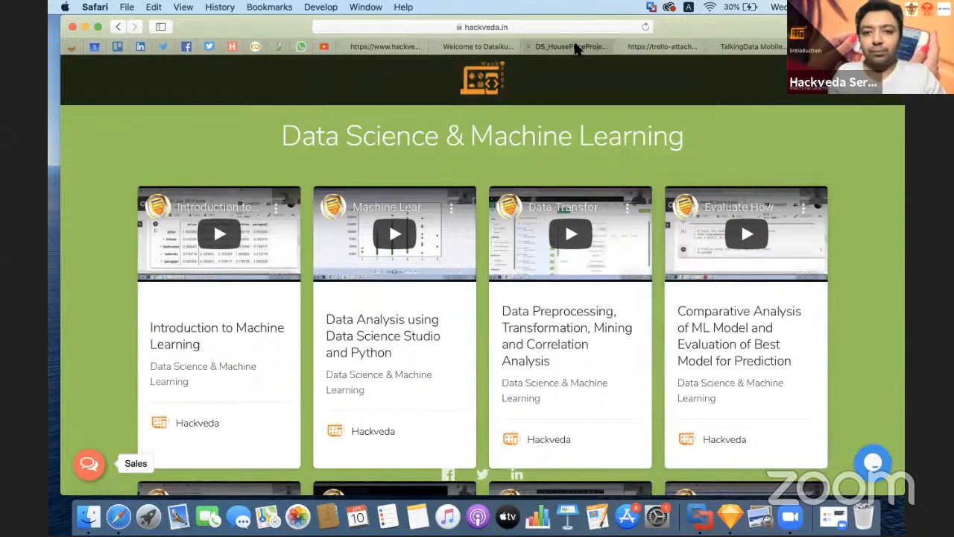
# Step: Return to DS_HousePriceProject and start importing its first dataset
pyautogui.click(575, 47)
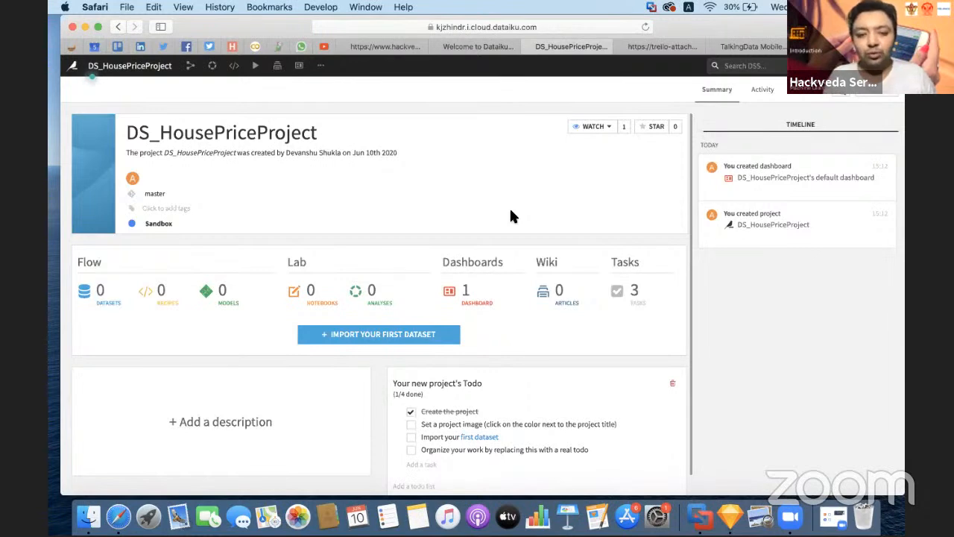
pyautogui.rightClick(460, 191)
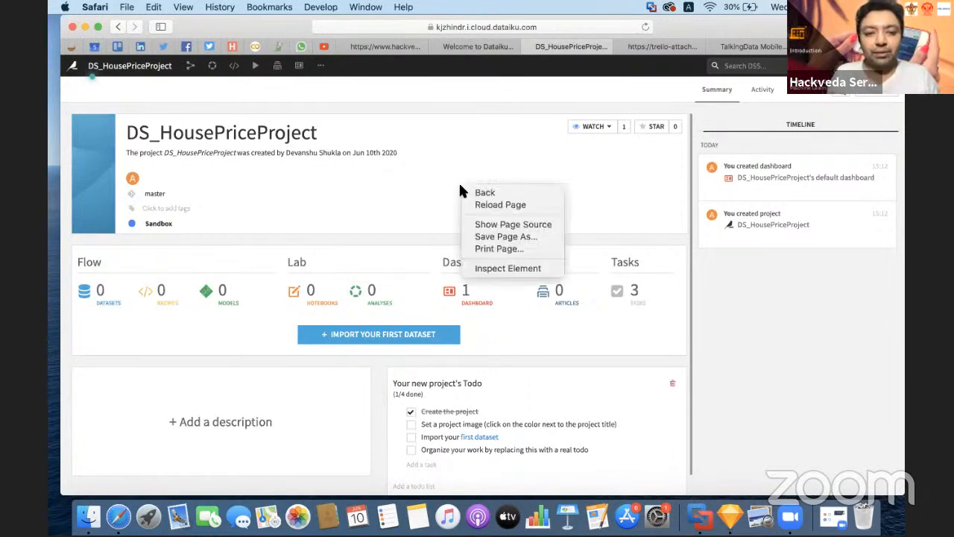
pyautogui.click(405, 240)
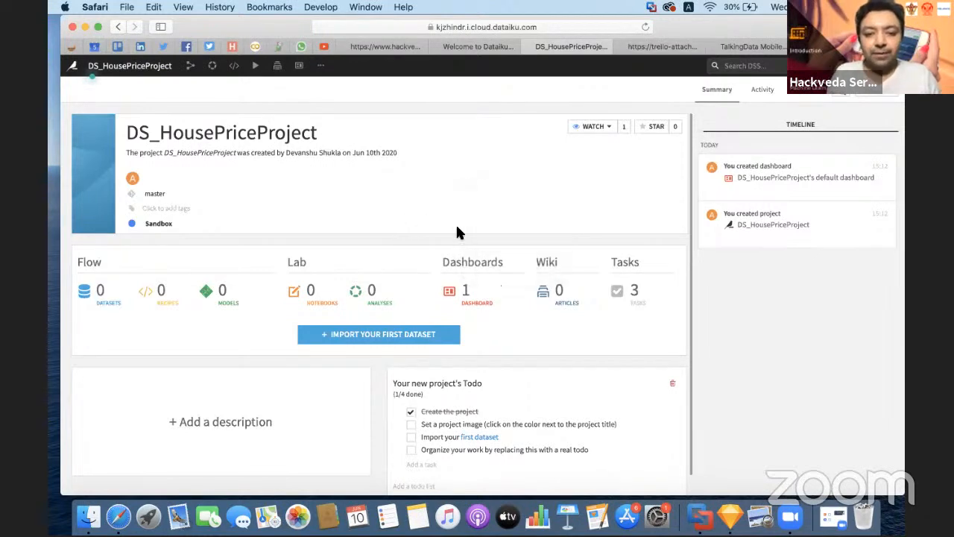
pyautogui.click(405, 335)
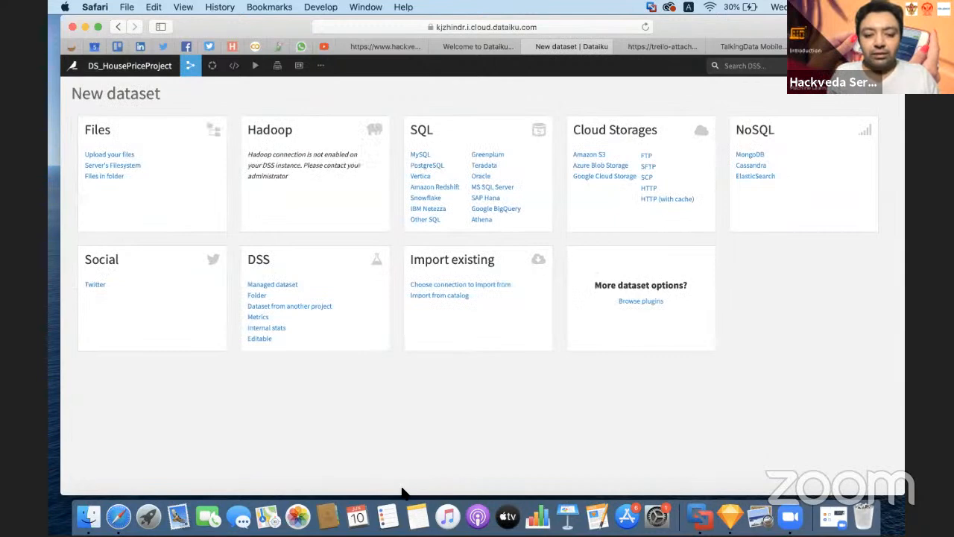
# Step: Annotate the New dataset page with rectangles around the source cards, the Files, Hadoop and SQL headings, and both columns of SQL databases
pyautogui.moveTo(75, 110)
pyautogui.mouseDown()
pyautogui.moveTo(107, 249)
pyautogui.moveTo(325, 375)
pyautogui.moveTo(620, 380)
pyautogui.moveTo(723, 358)
pyautogui.mouseUp()
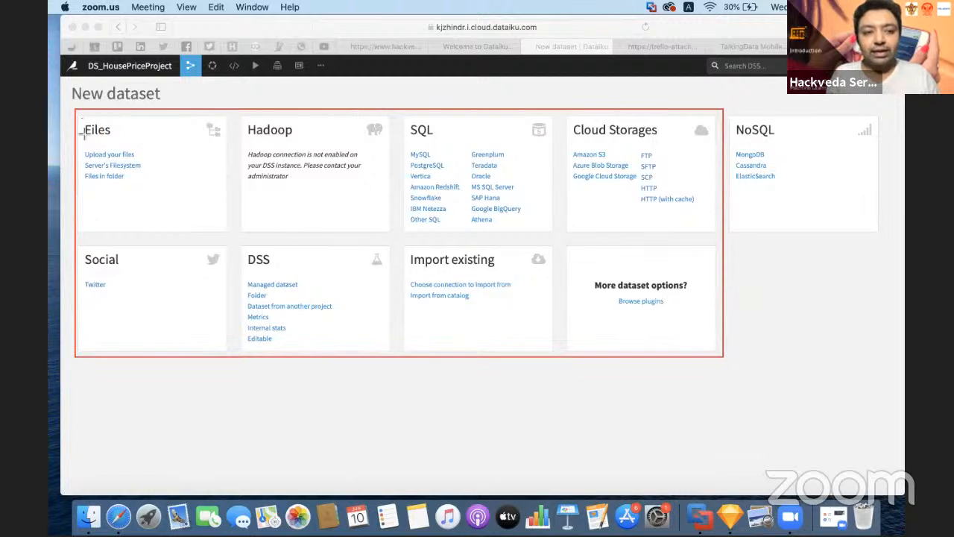
pyautogui.moveTo(82, 120); pyautogui.dragTo(113, 138)
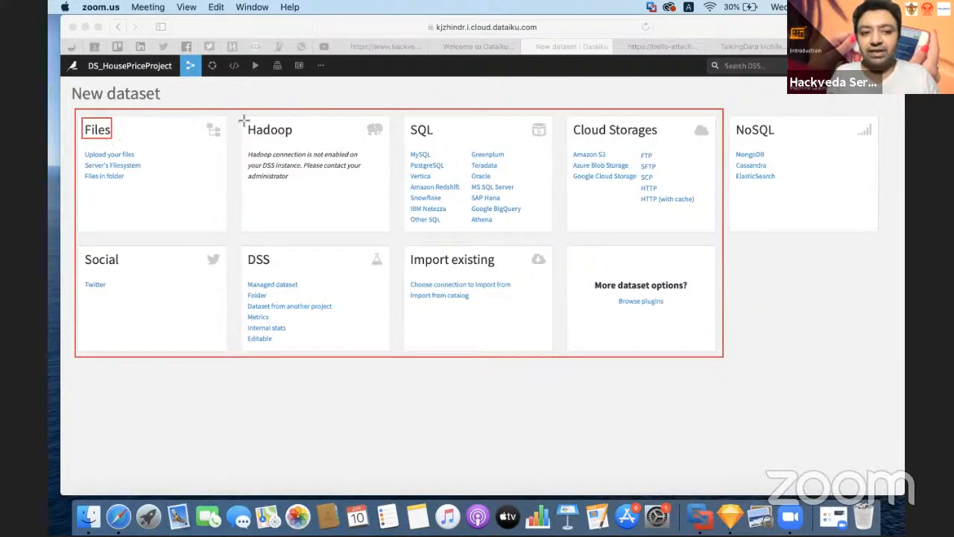
pyautogui.moveTo(243, 119); pyautogui.dragTo(303, 139)
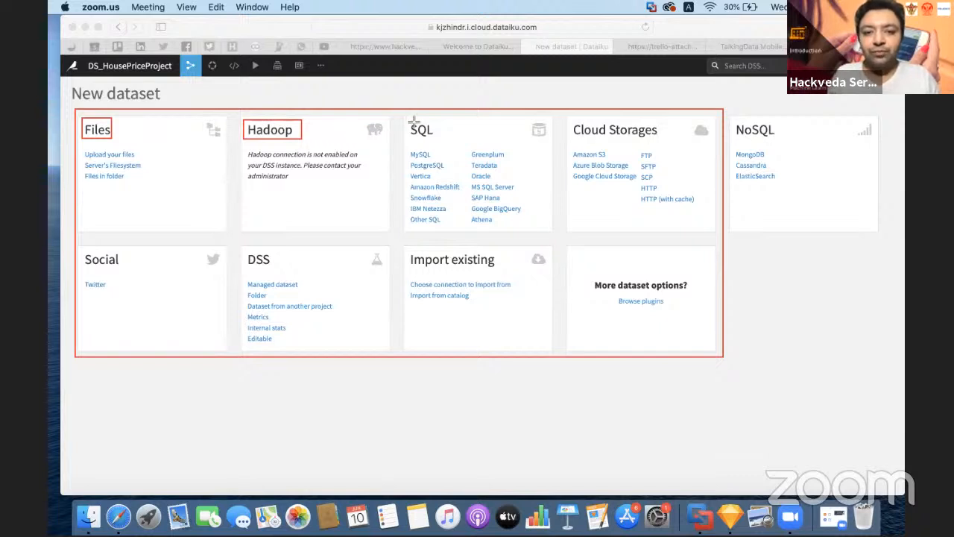
pyautogui.moveTo(408, 121)
pyautogui.mouseDown()
pyautogui.moveTo(438, 141)
pyautogui.moveTo(439, 185)
pyautogui.moveTo(463, 228)
pyautogui.mouseUp()
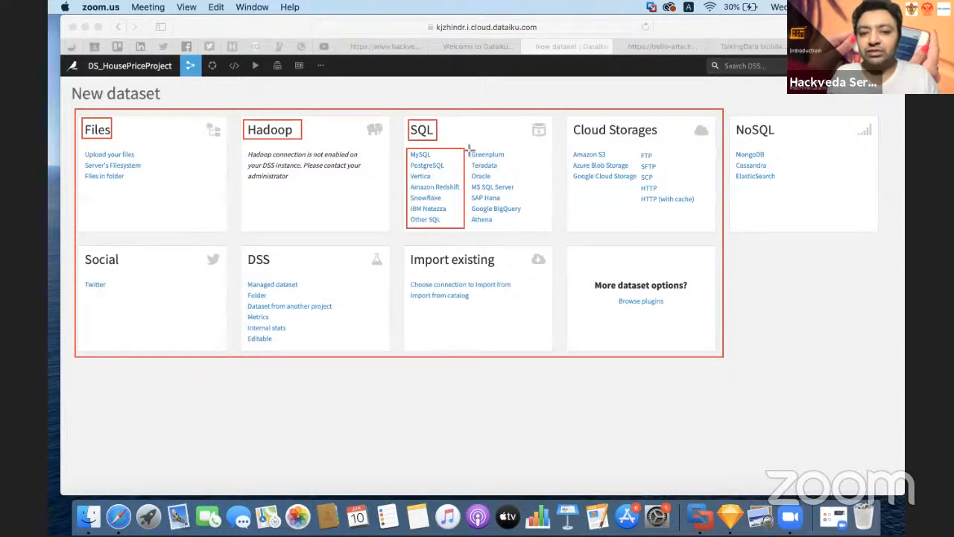
pyautogui.moveTo(468, 148); pyautogui.dragTo(528, 231)
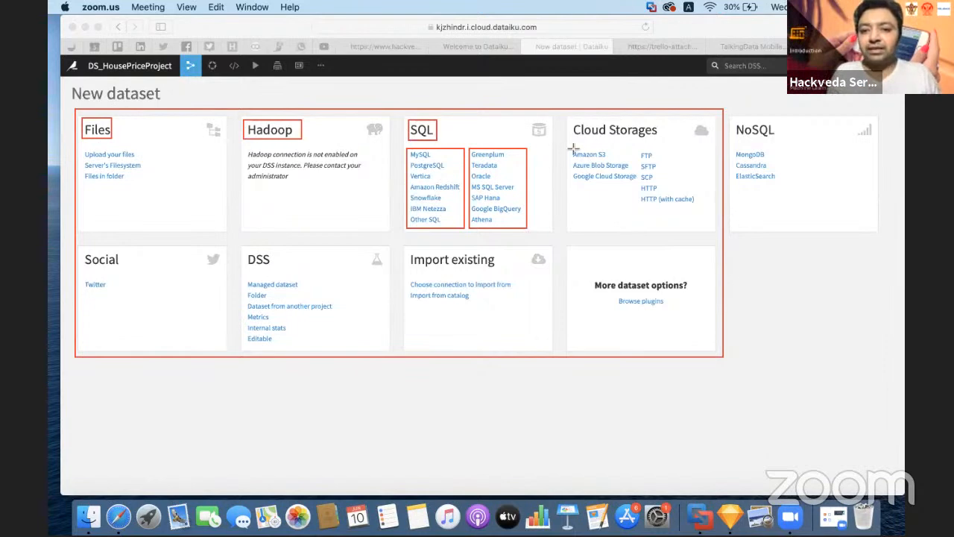
# Step: Draw rectangles around the Cloud Storages, Twitter, DSS, Import existing and More dataset options entries, and clear all drawings
pyautogui.moveTo(613, 211); pyautogui.dragTo(707, 220)
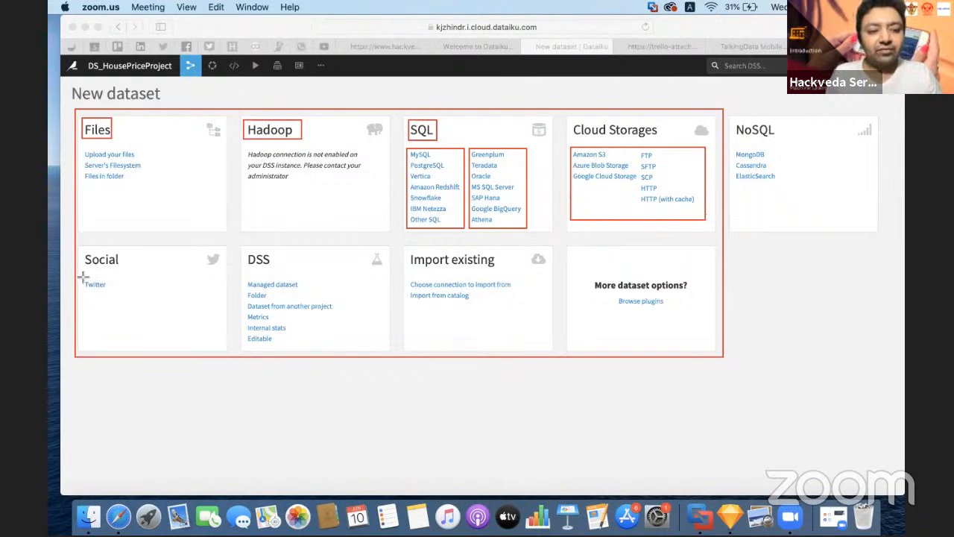
pyautogui.moveTo(82, 277)
pyautogui.mouseDown()
pyautogui.moveTo(97, 295)
pyautogui.moveTo(111, 294)
pyautogui.mouseUp()
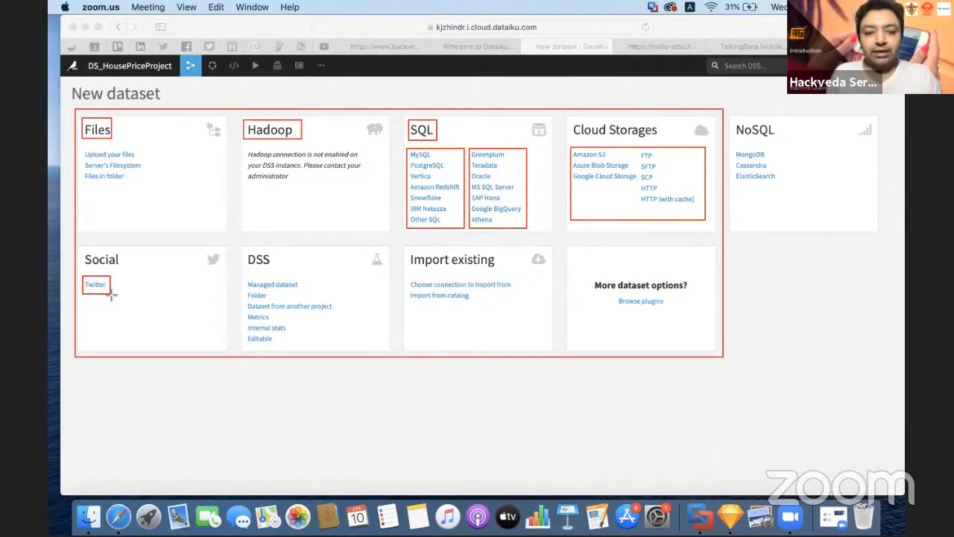
pyautogui.moveTo(246, 279)
pyautogui.mouseDown()
pyautogui.moveTo(262, 315)
pyautogui.moveTo(340, 347)
pyautogui.mouseUp()
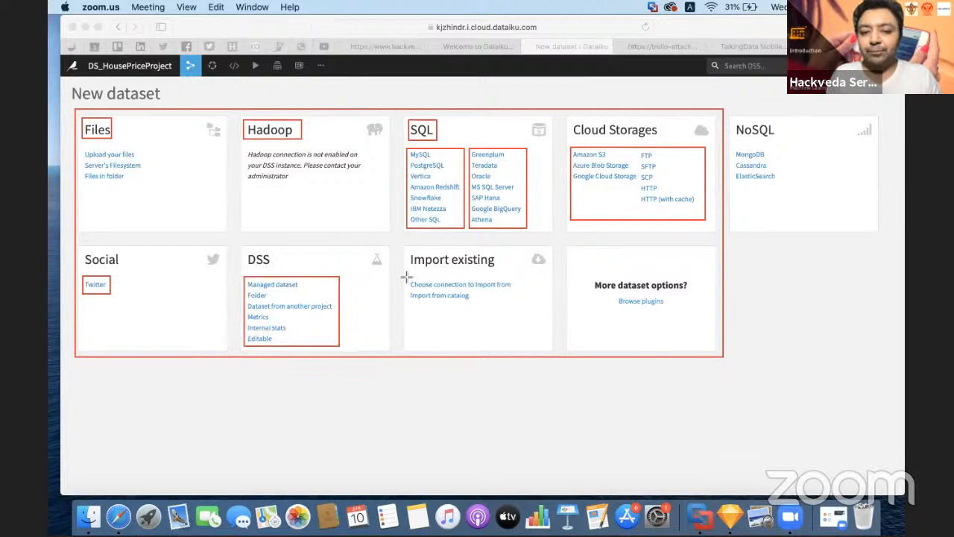
pyautogui.moveTo(406, 276)
pyautogui.mouseDown()
pyautogui.moveTo(428, 308)
pyautogui.moveTo(526, 313)
pyautogui.moveTo(520, 305)
pyautogui.mouseUp()
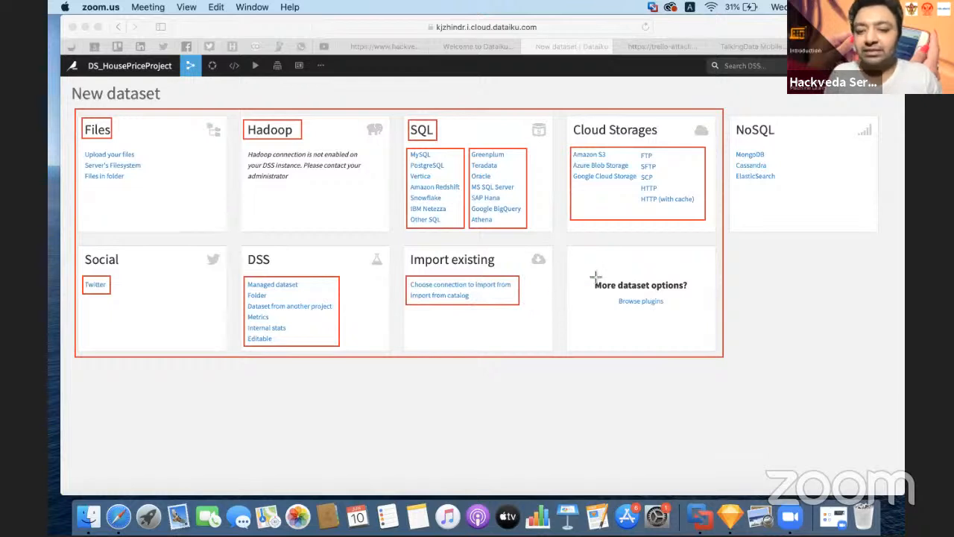
pyautogui.moveTo(588, 276); pyautogui.dragTo(698, 313)
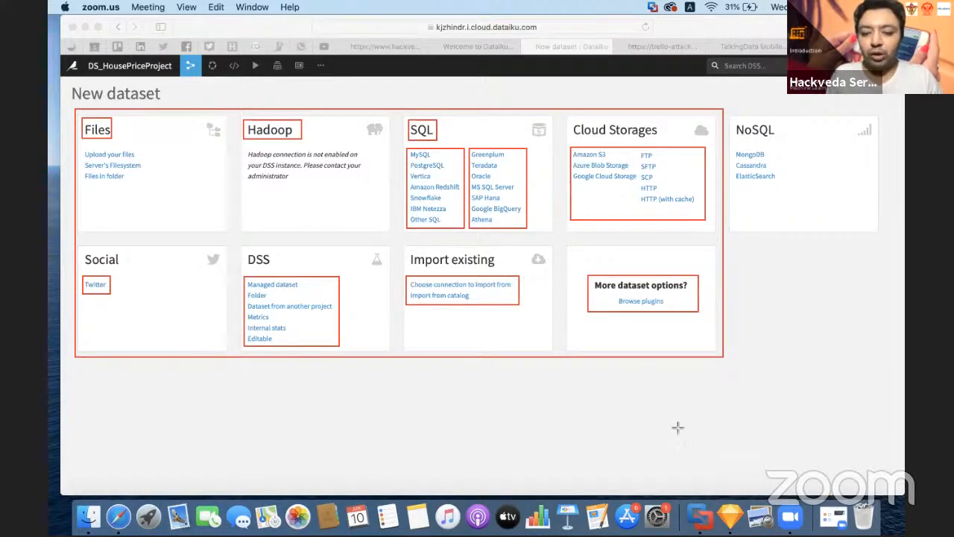
pyautogui.click(634, 451)
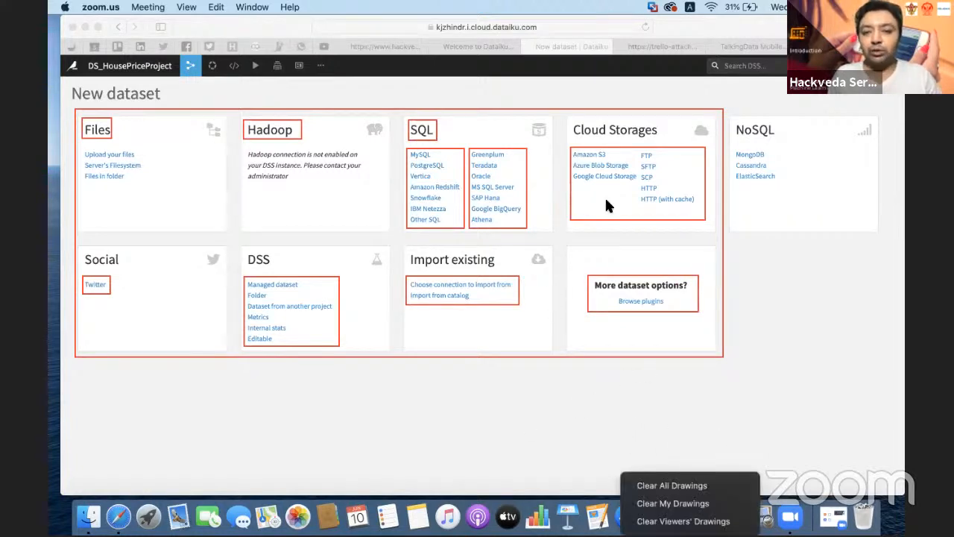
pyautogui.click(651, 486)
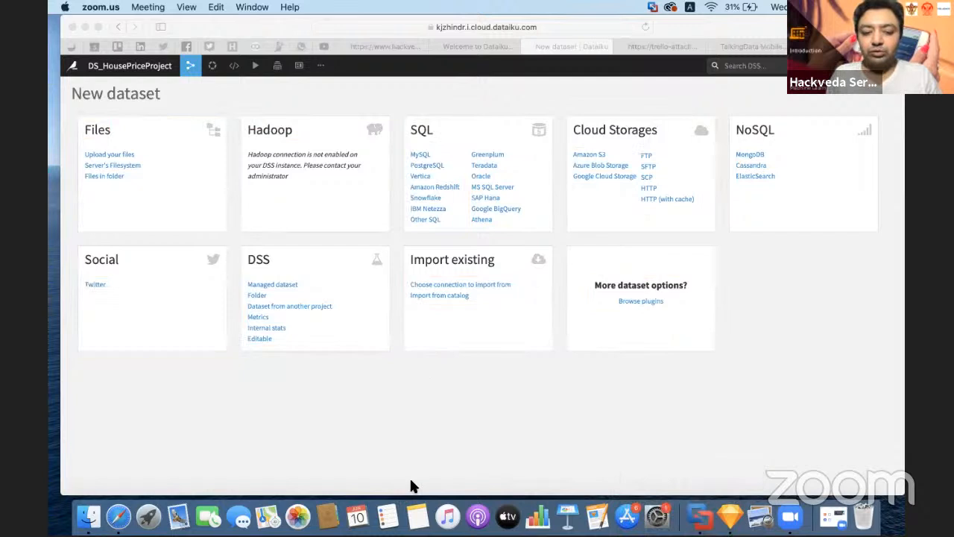
# Step: Mark the HTTP and Upload your files sources with rectangles, and clear all drawings
pyautogui.moveTo(638, 183); pyautogui.dragTo(662, 194)
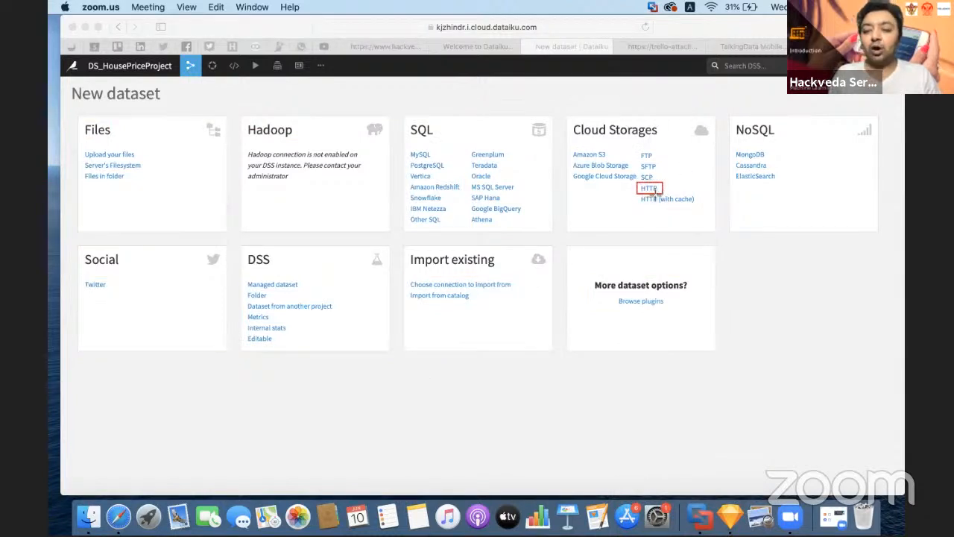
pyautogui.moveTo(83, 148); pyautogui.dragTo(139, 160)
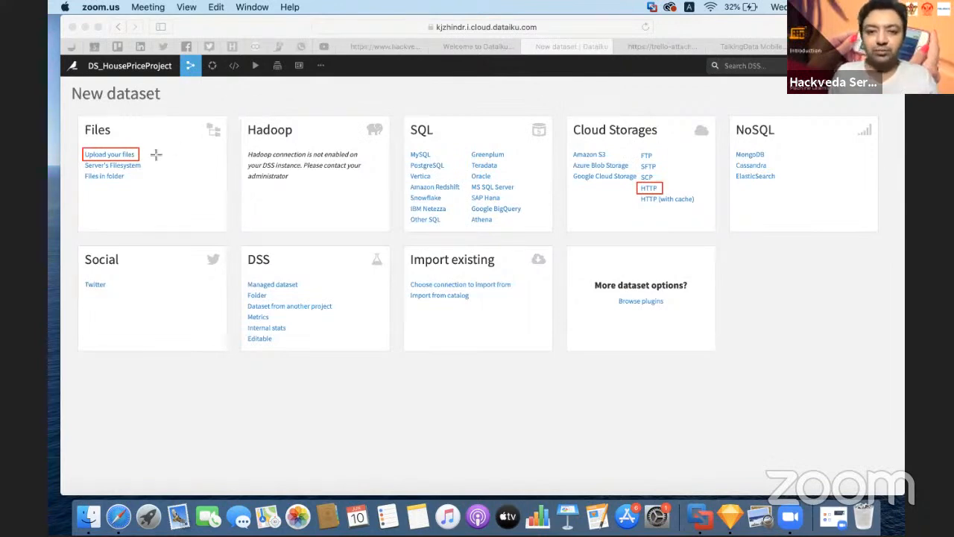
pyautogui.click(677, 442)
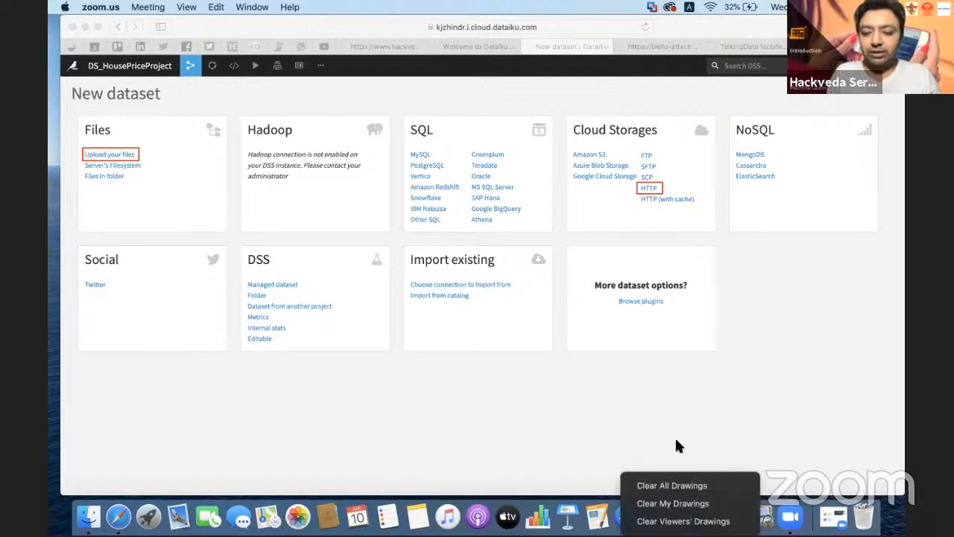
pyautogui.click(643, 484)
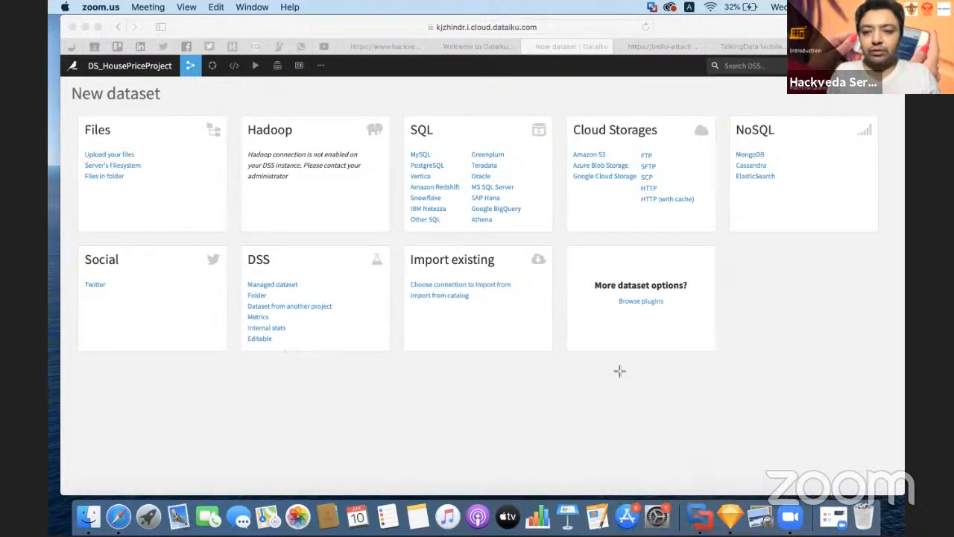
# Step: Start a new dataset using the HTTP source from Cloud Storages
pyautogui.click(648, 188)
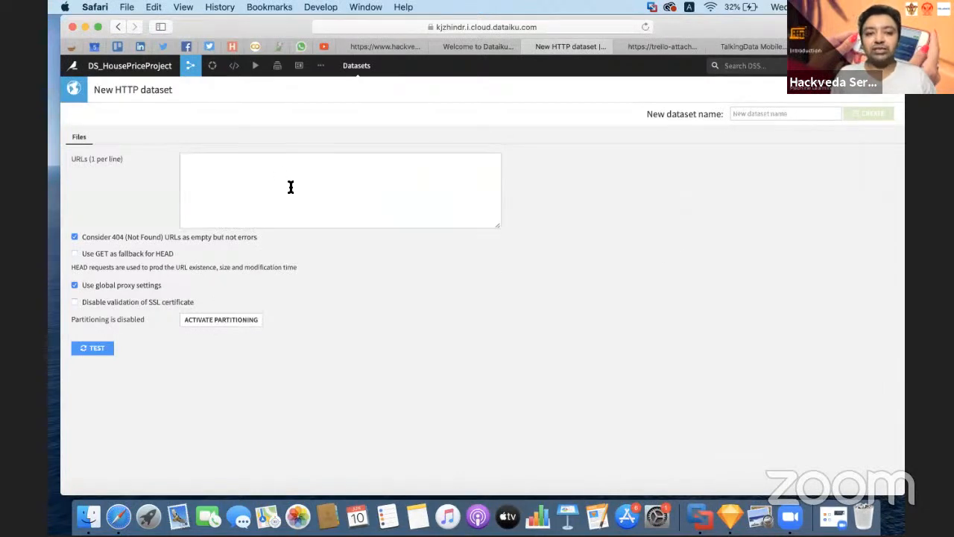
pyautogui.click(291, 187)
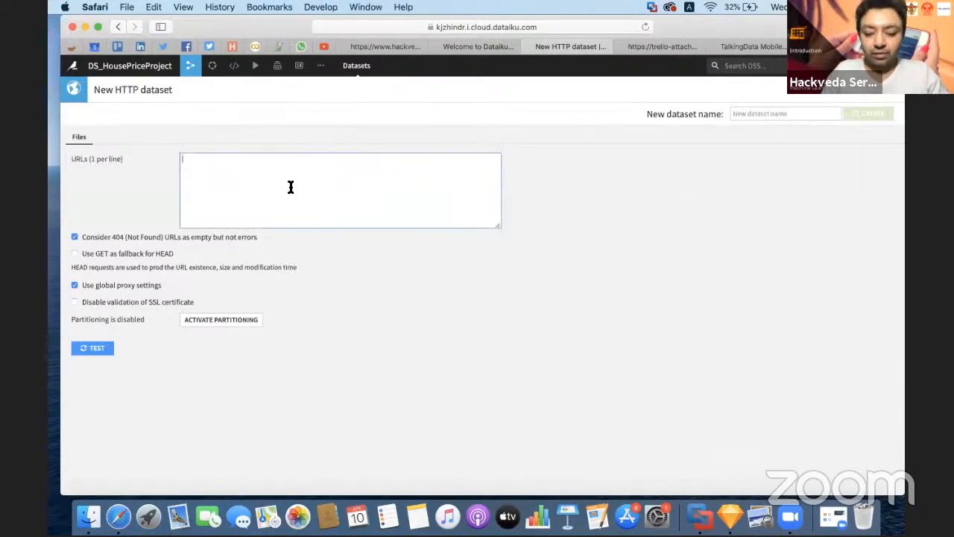
pyautogui.write('z')
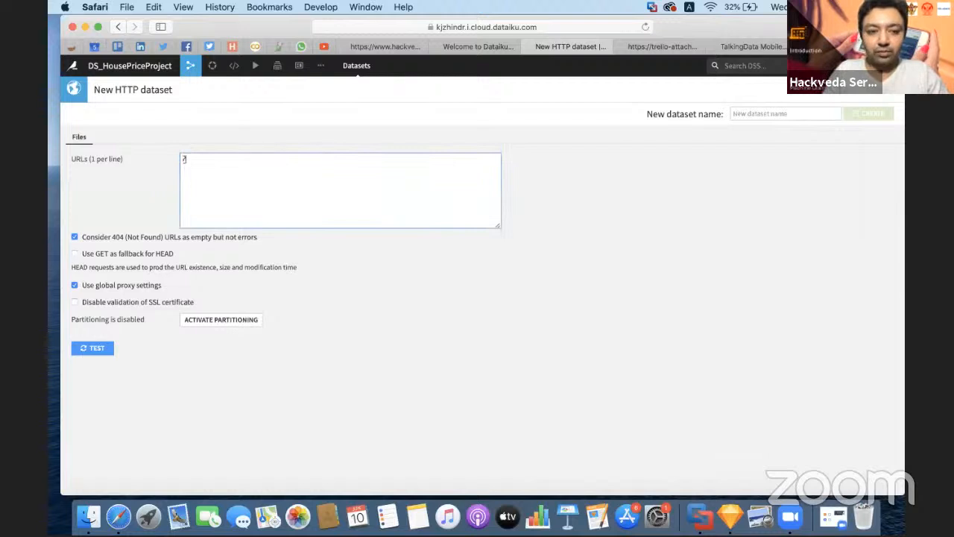
pyautogui.press('BackSpace')
pyautogui.press('super+shift+slash')
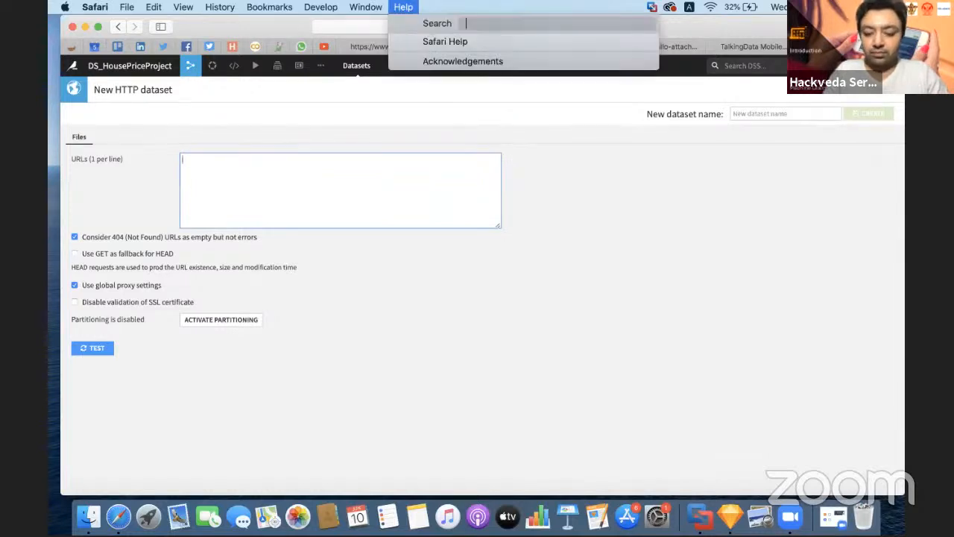
pyautogui.press('Escape')
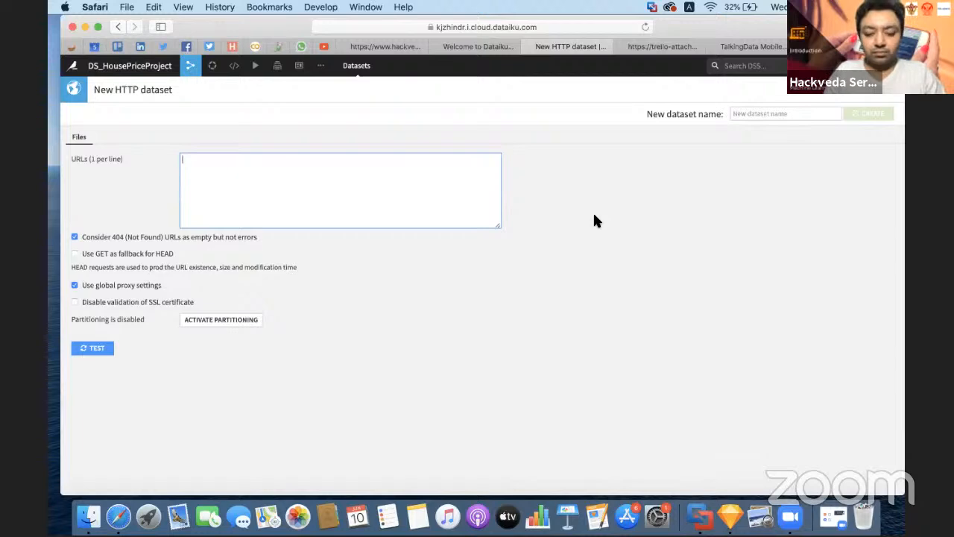
pyautogui.press('super+plus')
pyautogui.press('super+plus')
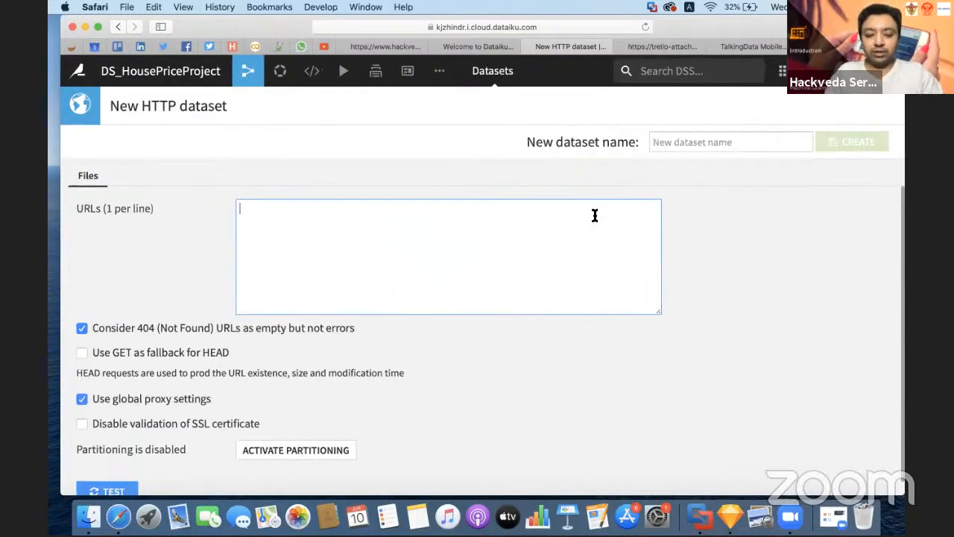
pyautogui.press('super+plus')
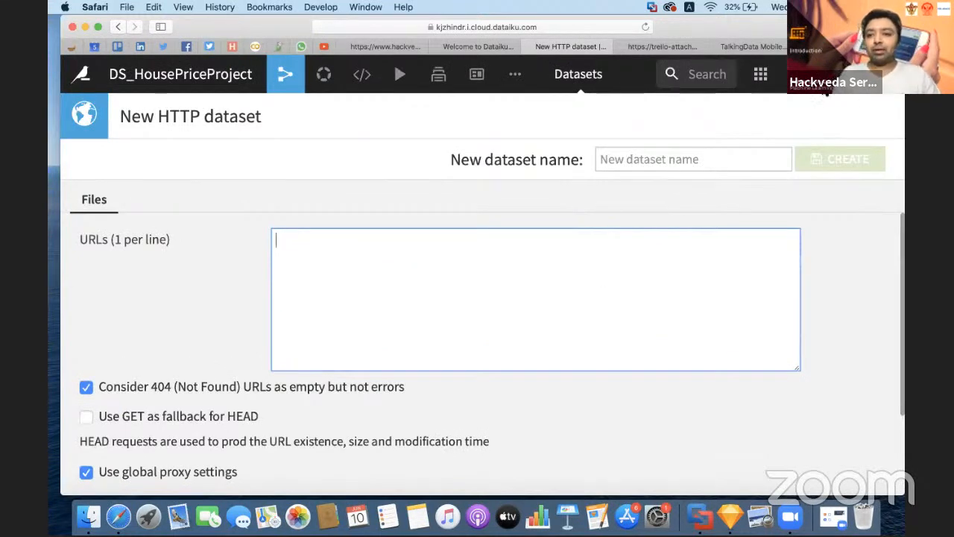
# Step: Enter Housing-dataset as the new dataset name and clear the name again
pyautogui.click(654, 159)
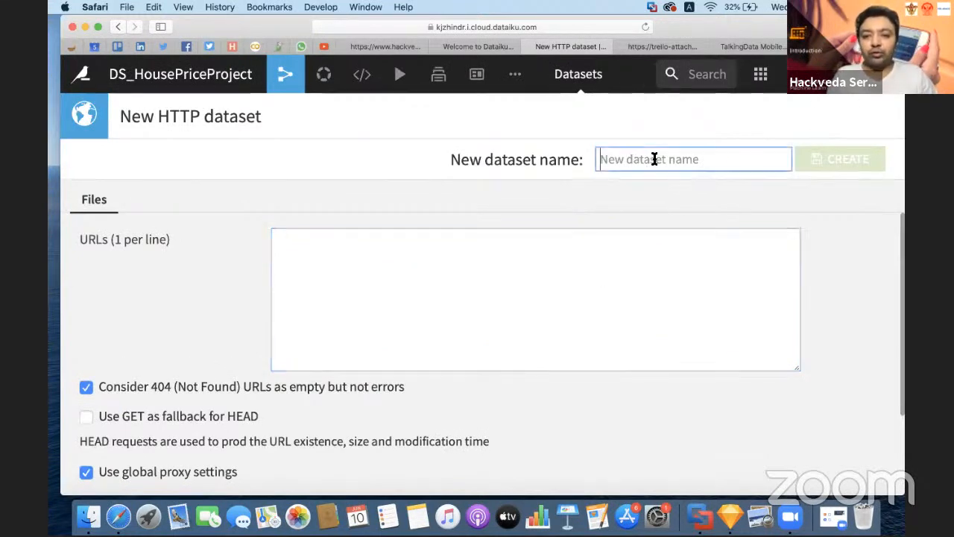
pyautogui.write('H')
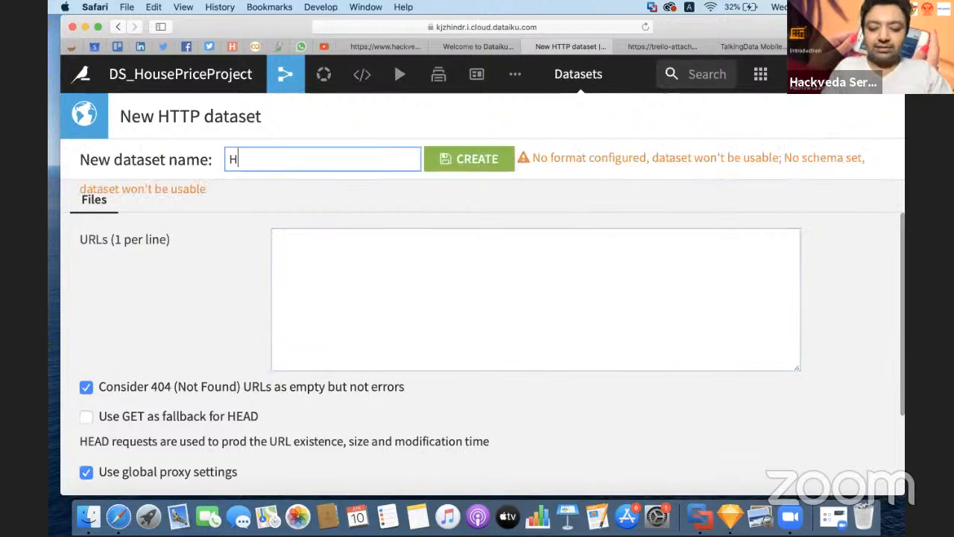
pyautogui.write('ousing')
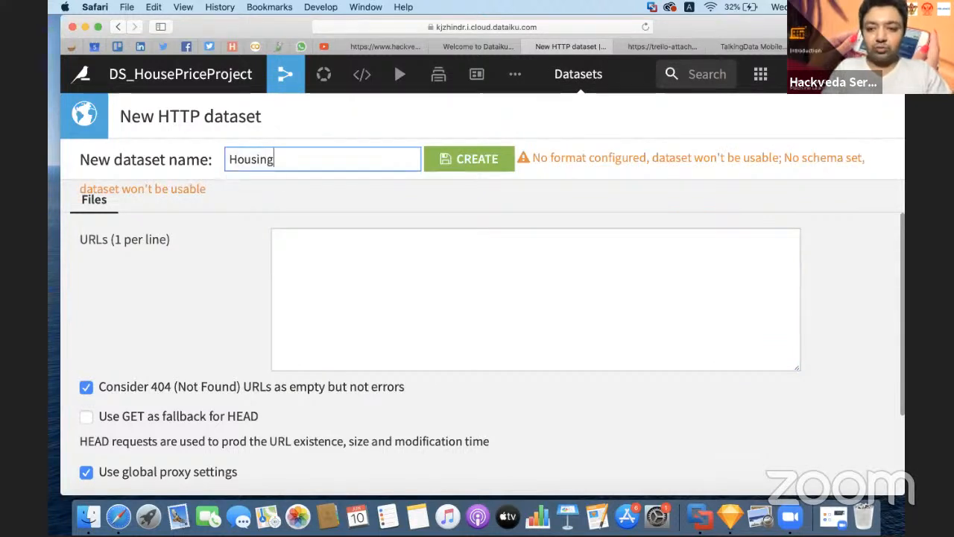
pyautogui.write('-dataset')
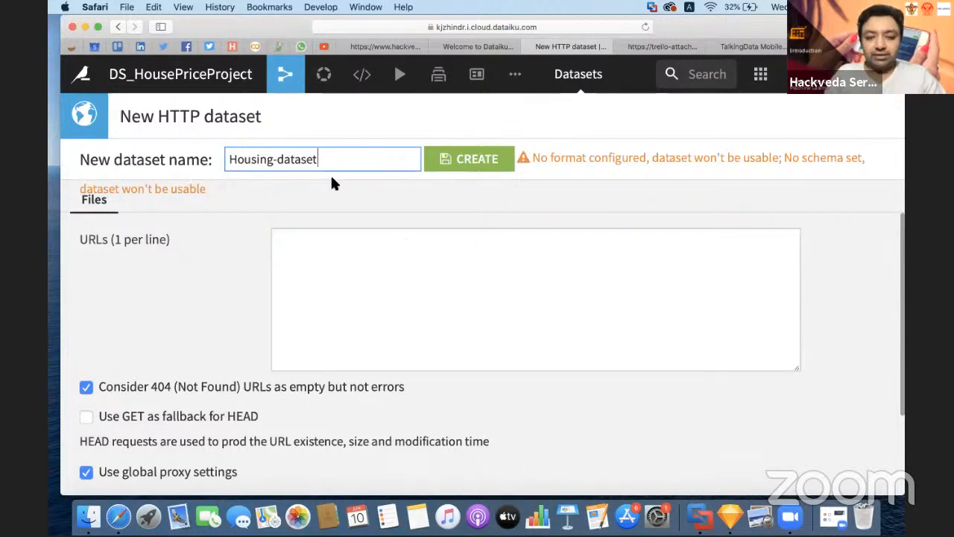
pyautogui.press('super+a')
pyautogui.press('BackSpace')
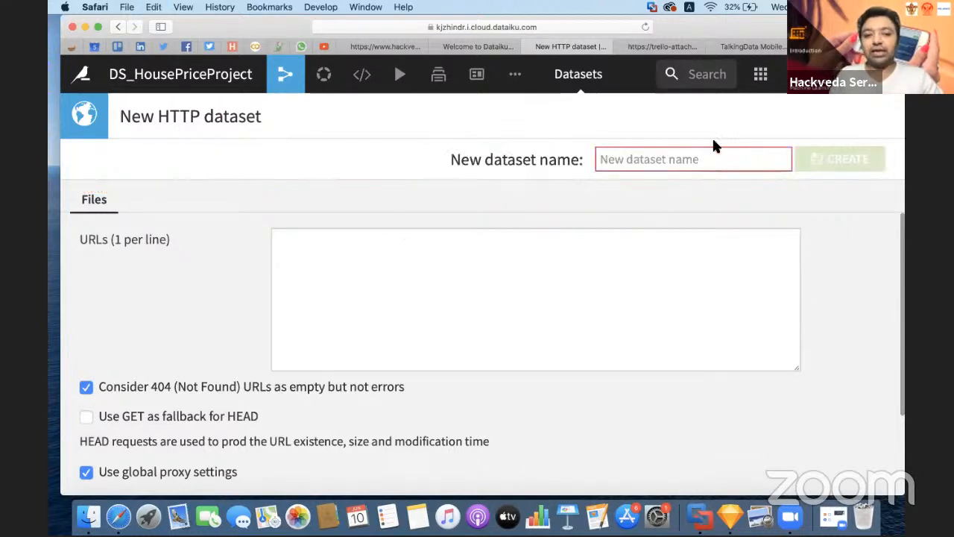
# Step: Copy the Housing_Modified.csv link listed under Housing Dataset for Reference in the Trello card comment
pyautogui.click(360, 293)
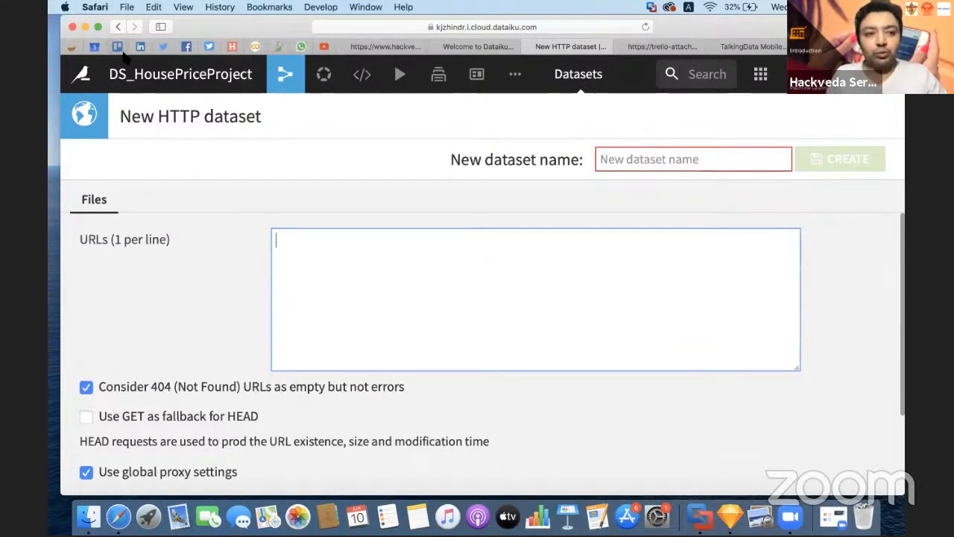
pyautogui.hotkey('ctrl', 'Tab')
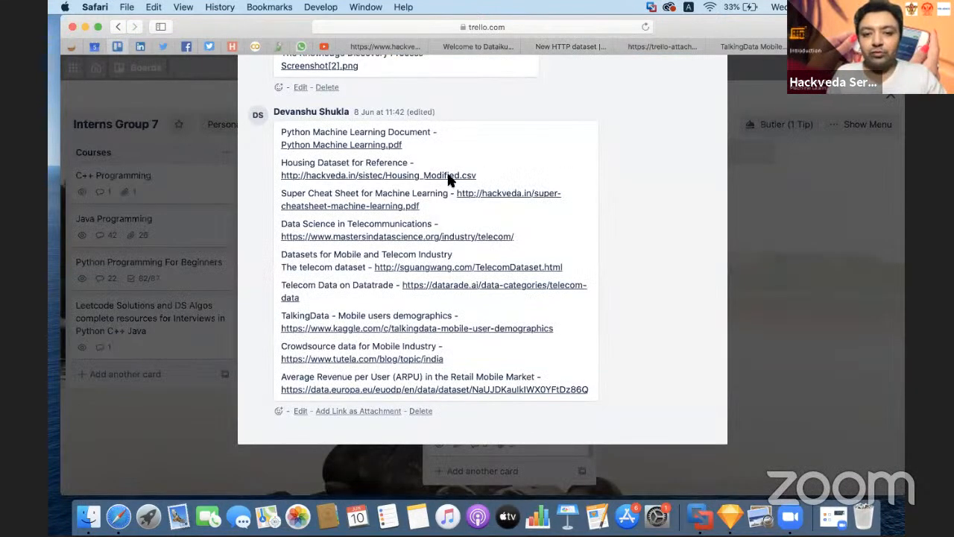
pyautogui.rightClick(448, 176)
pyautogui.click(494, 269)
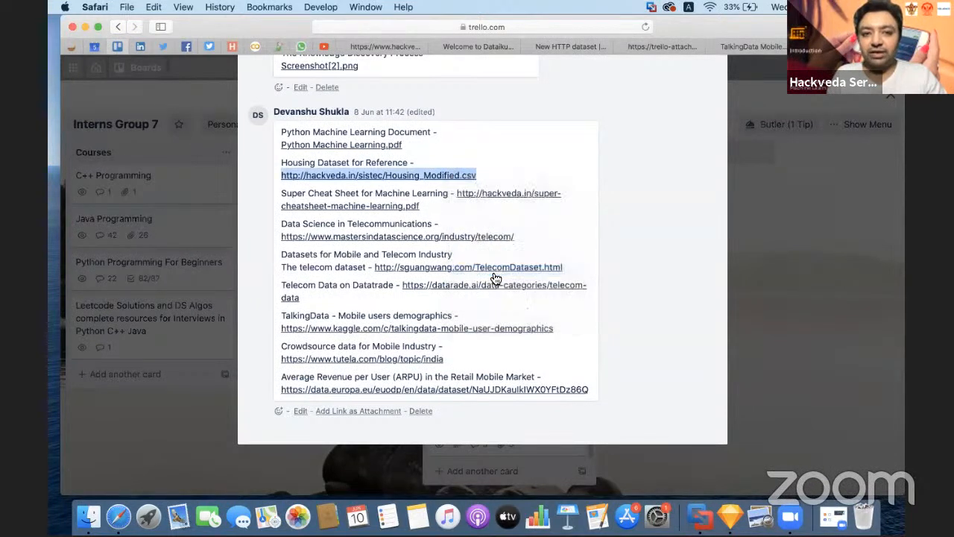
# Step: Post the copied Housing_Modified.csv link in the live chat of the YouTube Studio stream
pyautogui.click(323, 47)
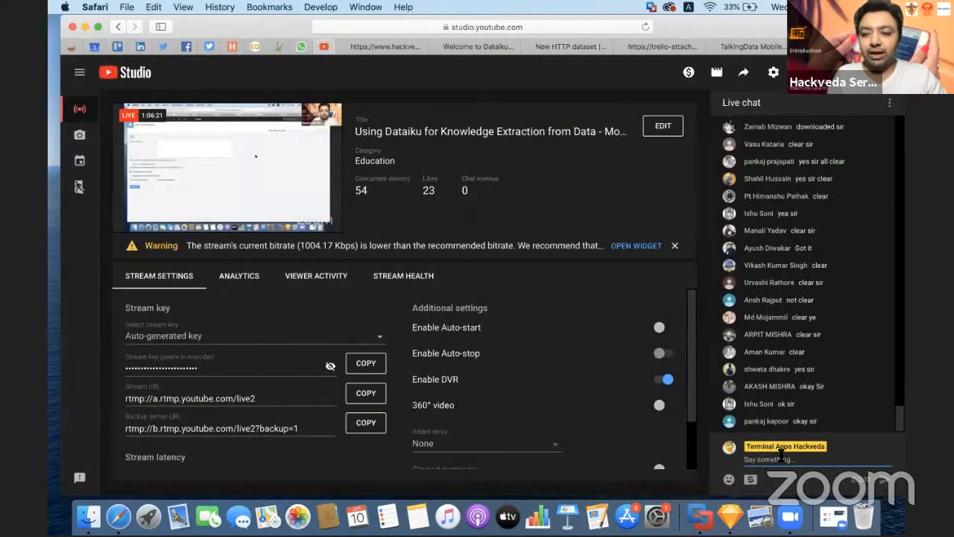
pyautogui.click(780, 455)
pyautogui.press('cmd+v')
pyautogui.press('Return')
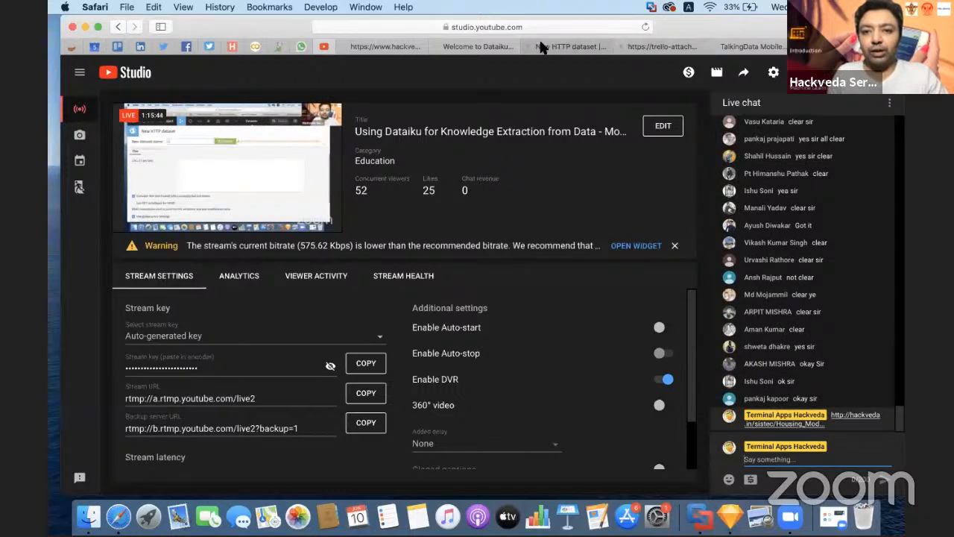
pyautogui.click(567, 47)
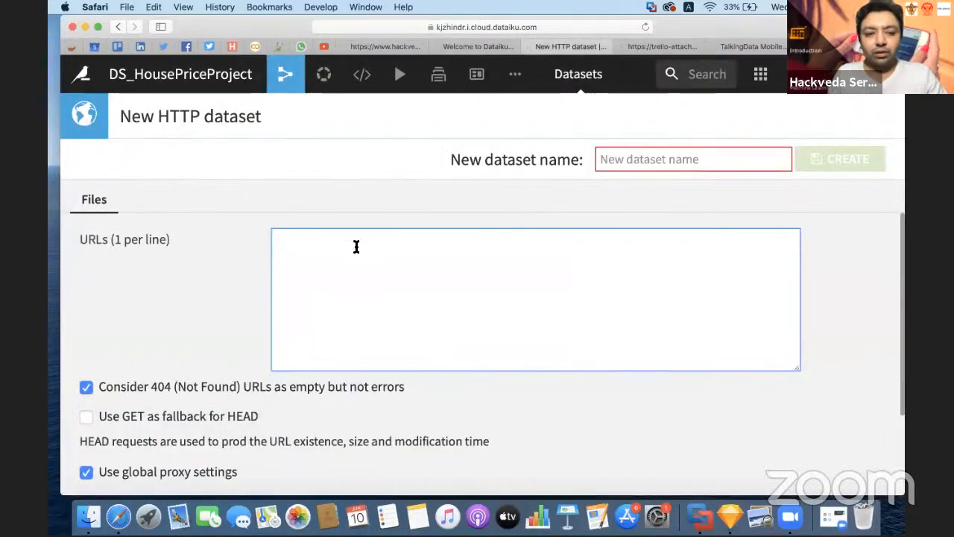
pyautogui.click(356, 247)
pyautogui.press('super+v')
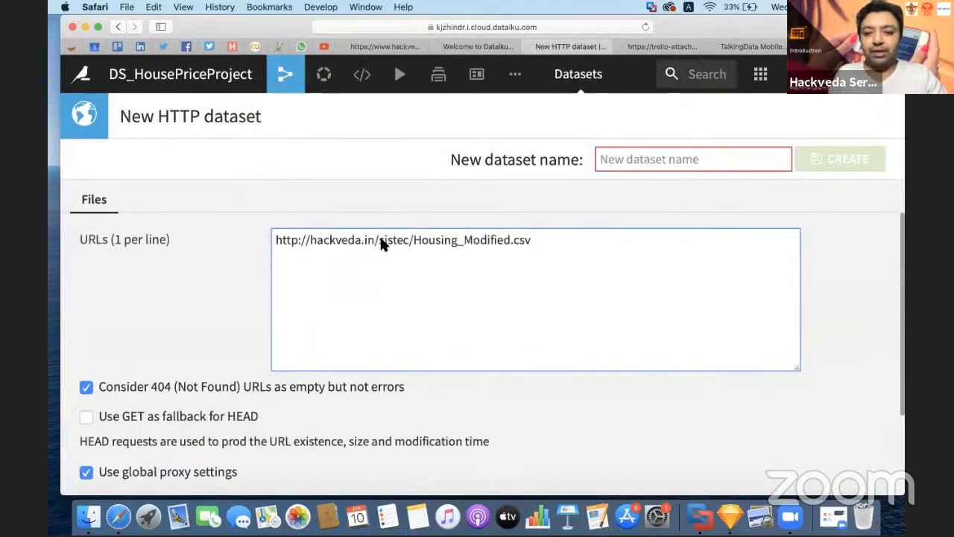
pyautogui.click(524, 194)
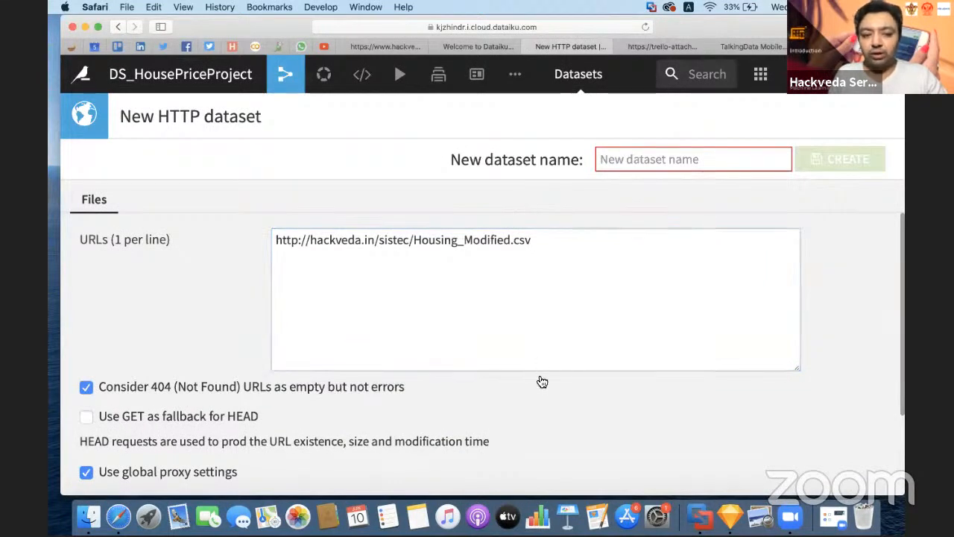
# Step: Test the connection to the housing dataset URL and draw a rectangle around the test result
pyautogui.scroll(-1, 535, 395)
pyautogui.scroll(1, 536, 398)
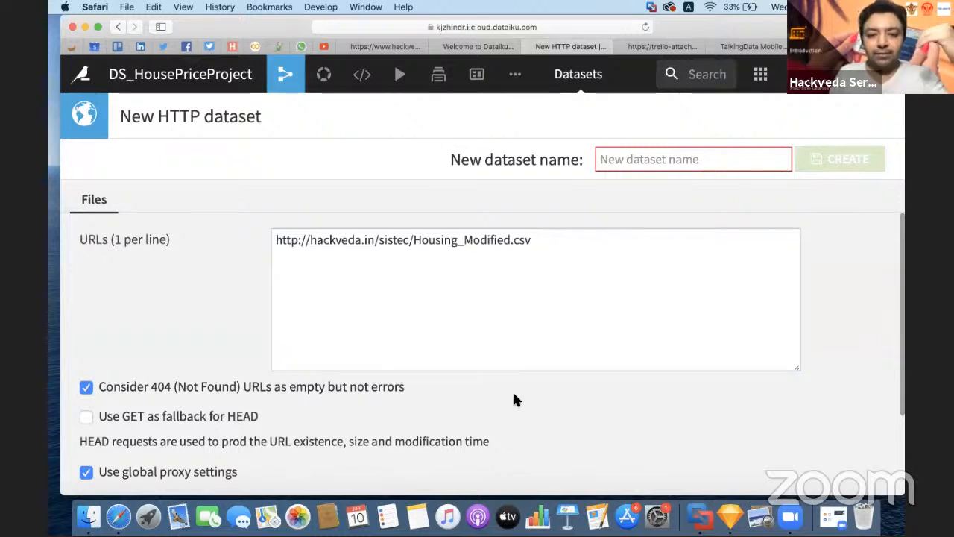
pyautogui.scroll(-5, 513, 394)
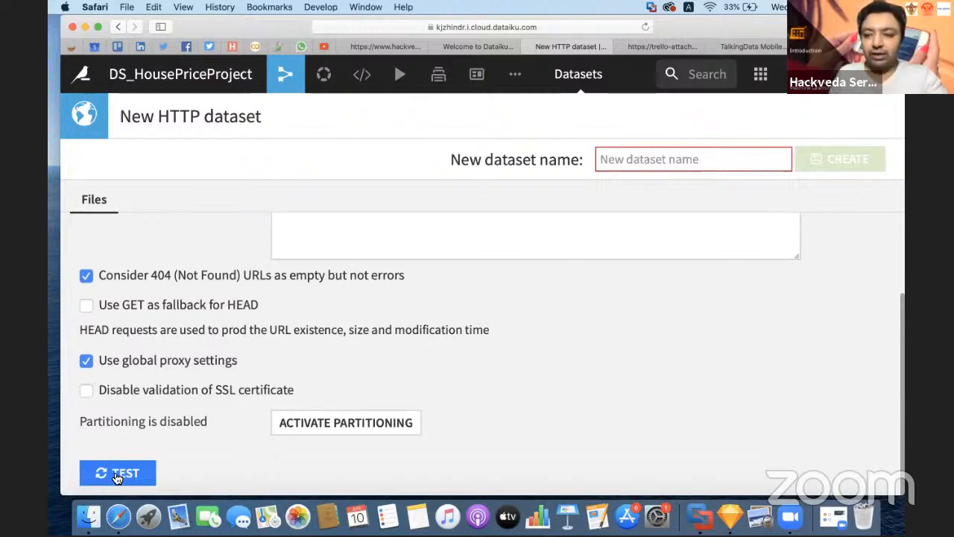
pyautogui.click(117, 474)
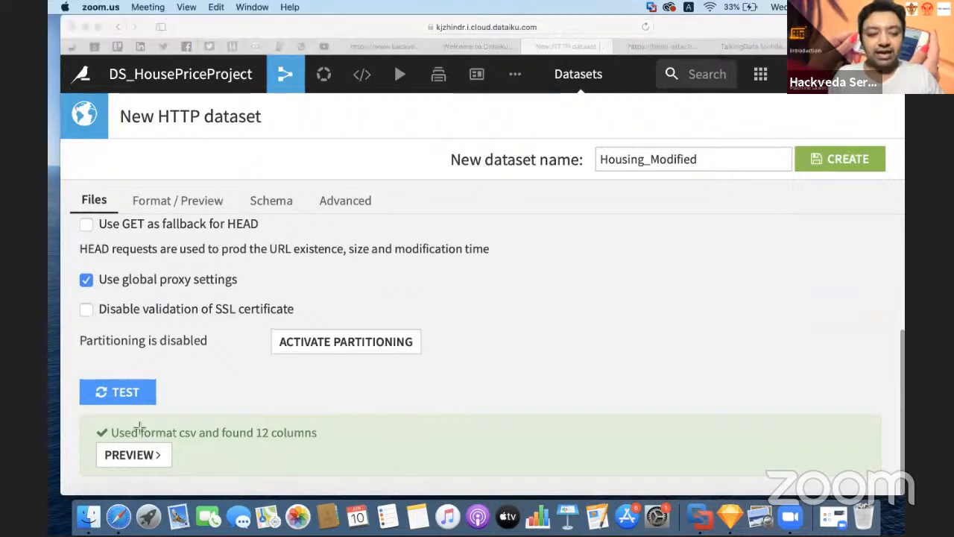
pyautogui.moveTo(77, 413)
pyautogui.mouseDown()
pyautogui.moveTo(193, 464)
pyautogui.moveTo(330, 479)
pyautogui.mouseUp()
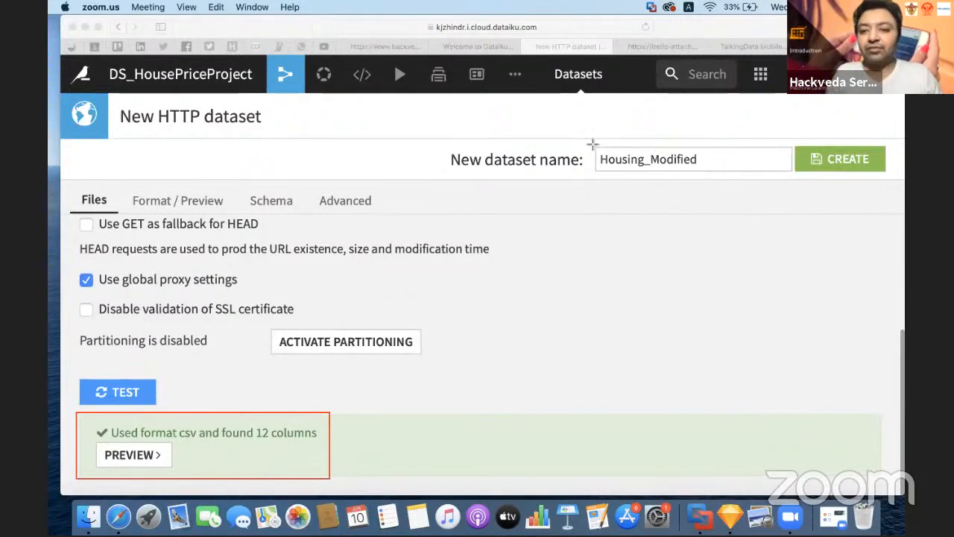
# Step: Draw a rectangle around the new dataset name, rename the dataset HousingDataset and create it
pyautogui.moveTo(593, 143)
pyautogui.mouseDown()
pyautogui.moveTo(631, 169)
pyautogui.moveTo(709, 175)
pyautogui.mouseUp()
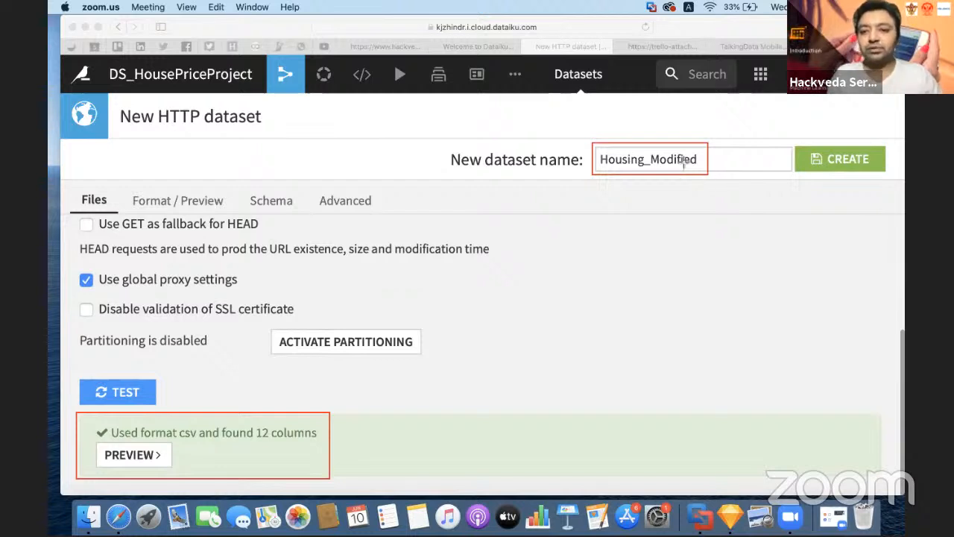
pyautogui.click(687, 164)
pyautogui.moveTo(694, 159); pyautogui.dragTo(649, 159)
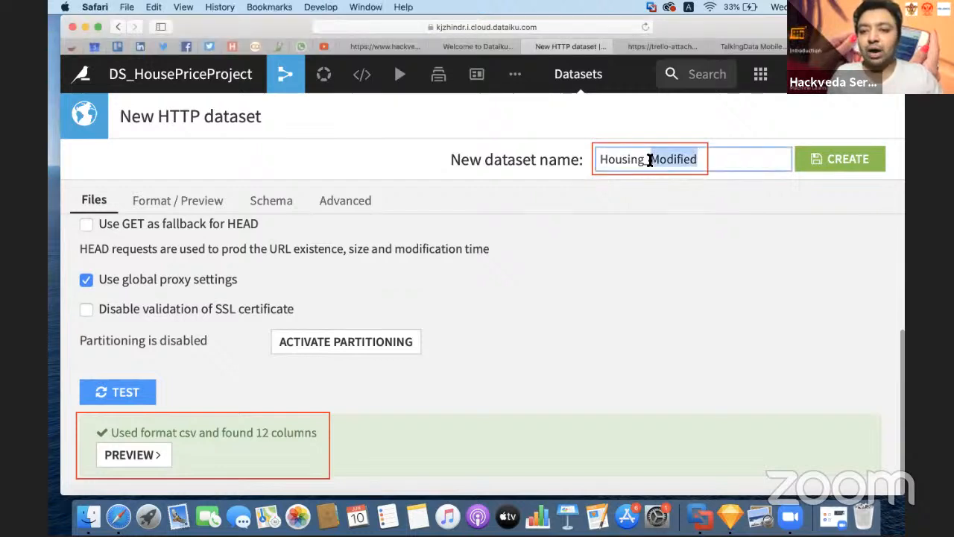
pyautogui.press('BackSpace')
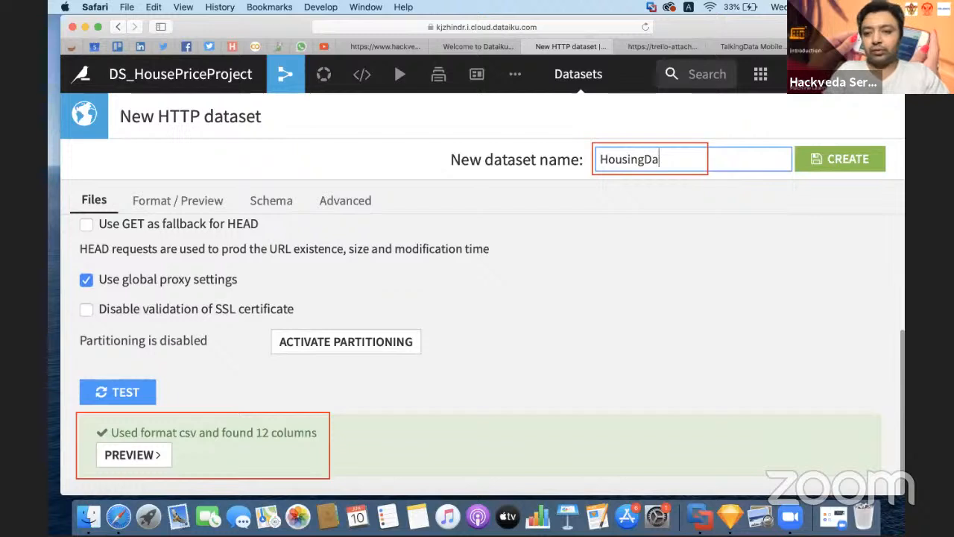
pyautogui.click(665, 189)
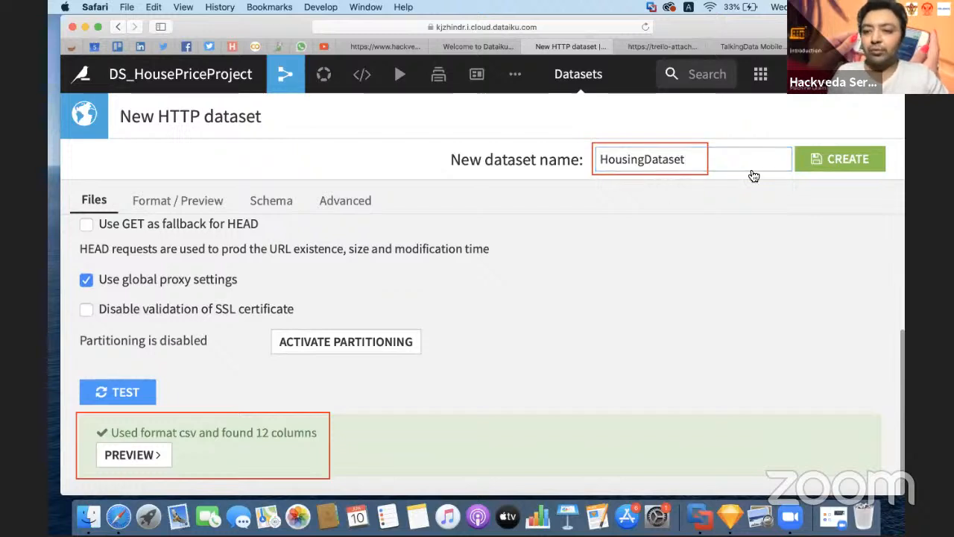
pyautogui.click(820, 158)
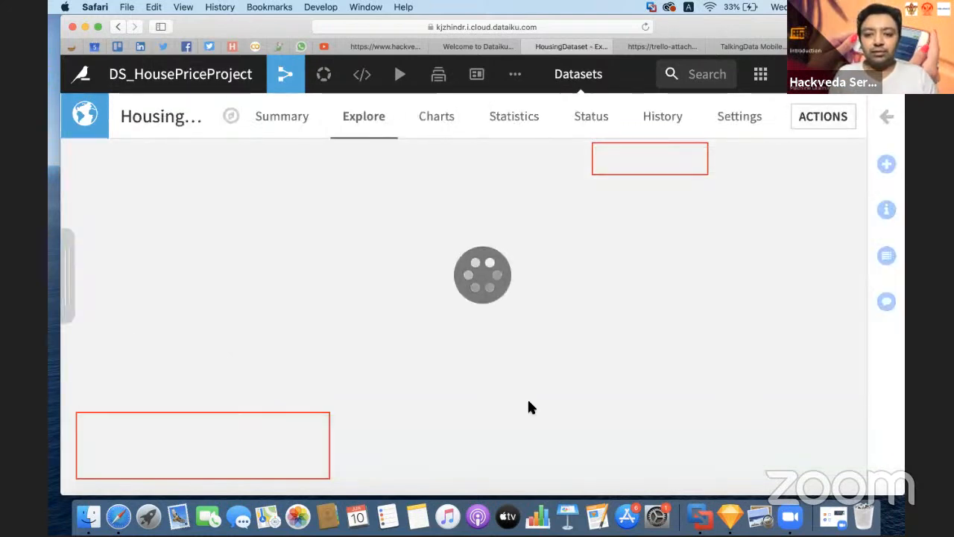
pyautogui.click(646, 463)
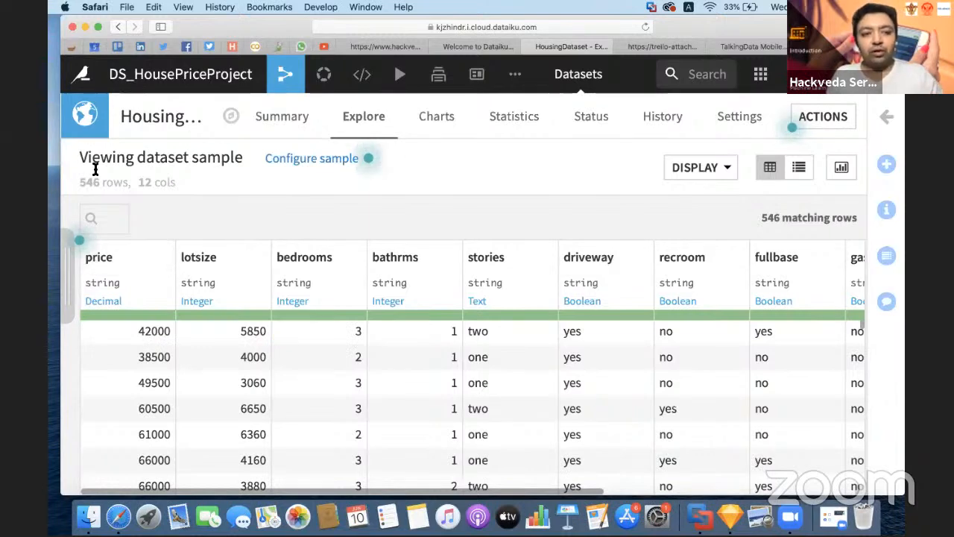
# Step: Examine the dataset sample's heading, its row and column counts, and all columns from price through prefarea
pyautogui.moveTo(79, 156); pyautogui.dragTo(251, 156)
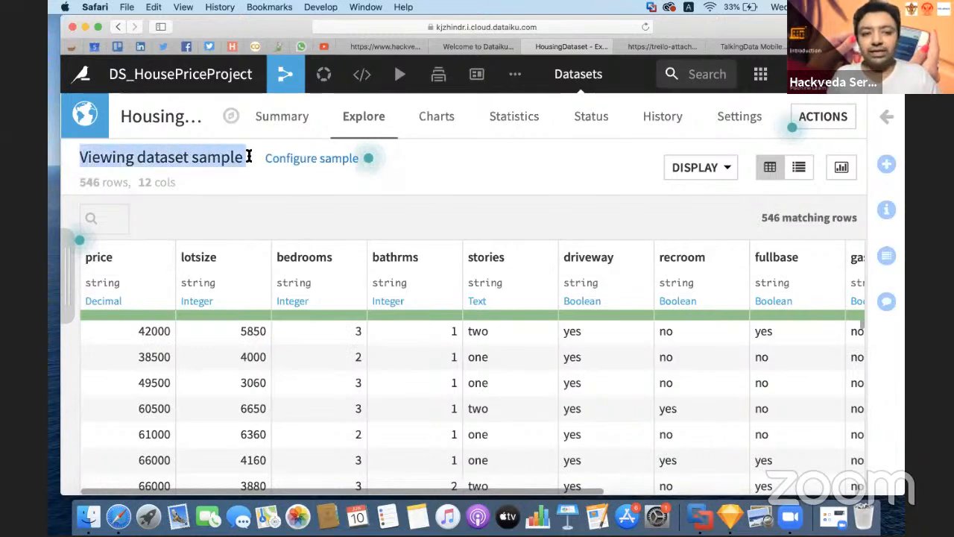
pyautogui.moveTo(74, 184); pyautogui.dragTo(121, 183)
pyautogui.click(75, 184)
pyautogui.tripleClick(80, 184)
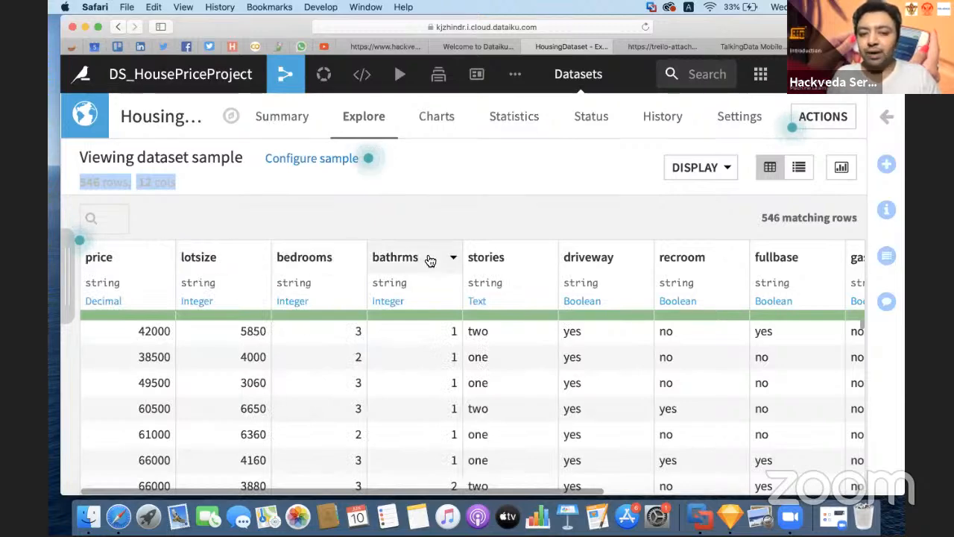
pyautogui.hscroll(5, 523, 252)
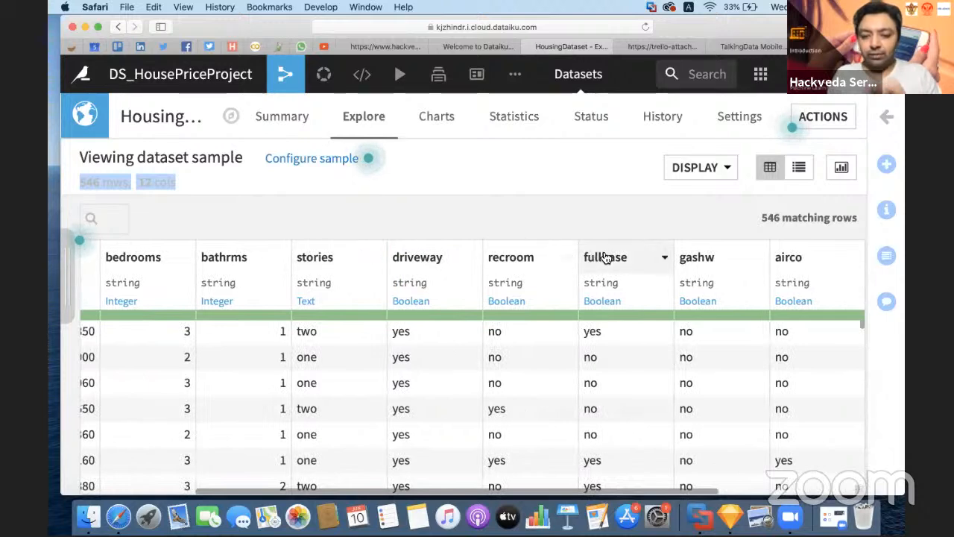
pyautogui.hscroll(6, 607, 257)
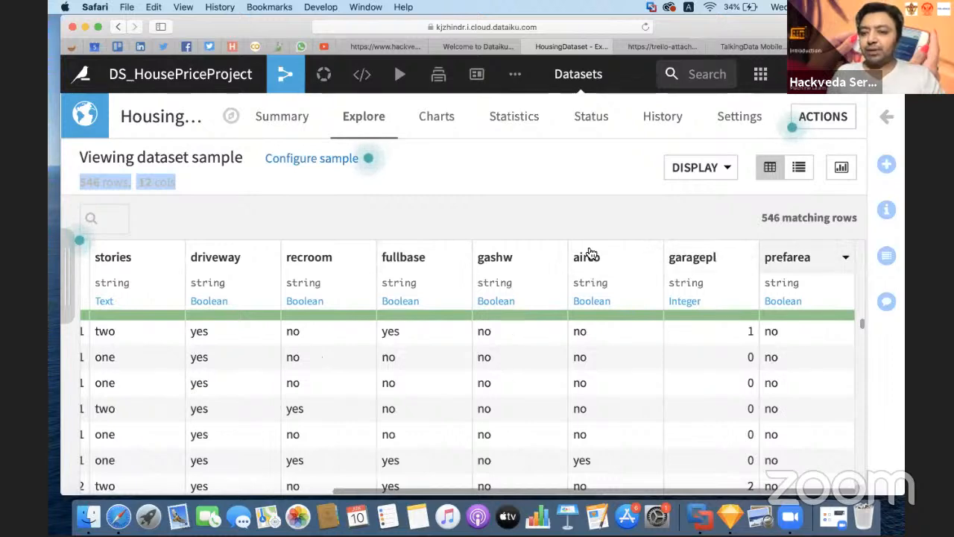
pyautogui.hscroll(-10, 549, 262)
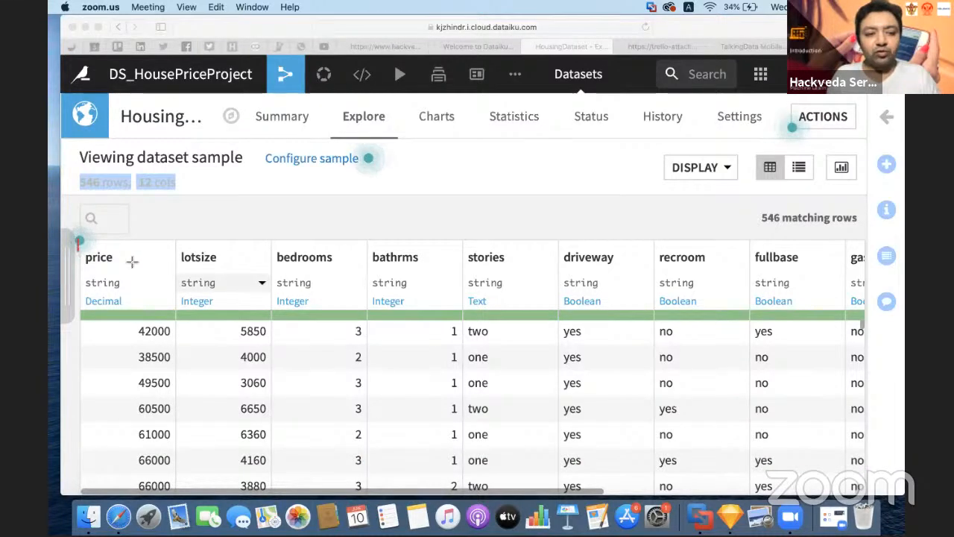
# Step: Box the price header and the headers from lotsize onward separately, and label the second group "Independent Variables"
pyautogui.moveTo(78, 240)
pyautogui.mouseDown()
pyautogui.moveTo(172, 270)
pyautogui.moveTo(865, 271)
pyautogui.mouseUp()
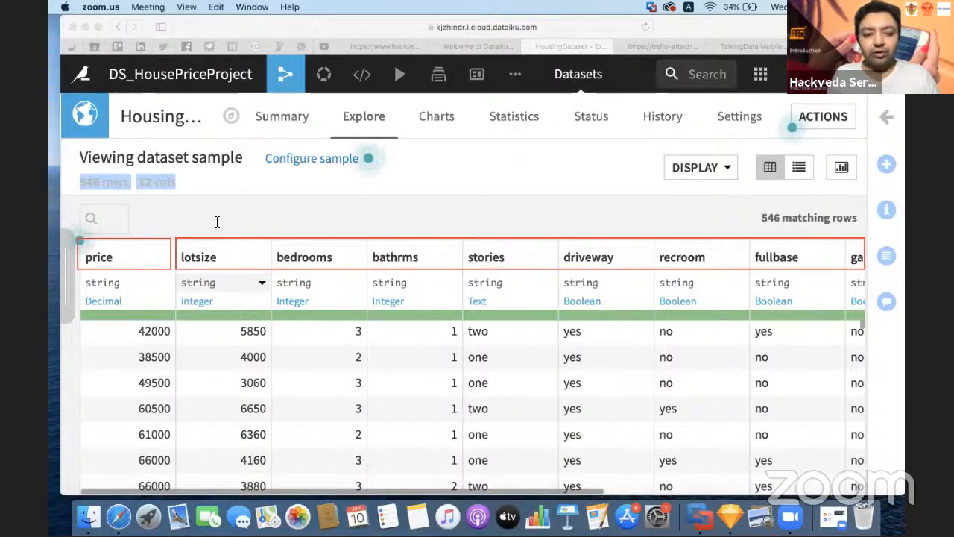
pyautogui.click(192, 224)
pyautogui.write('Inde')
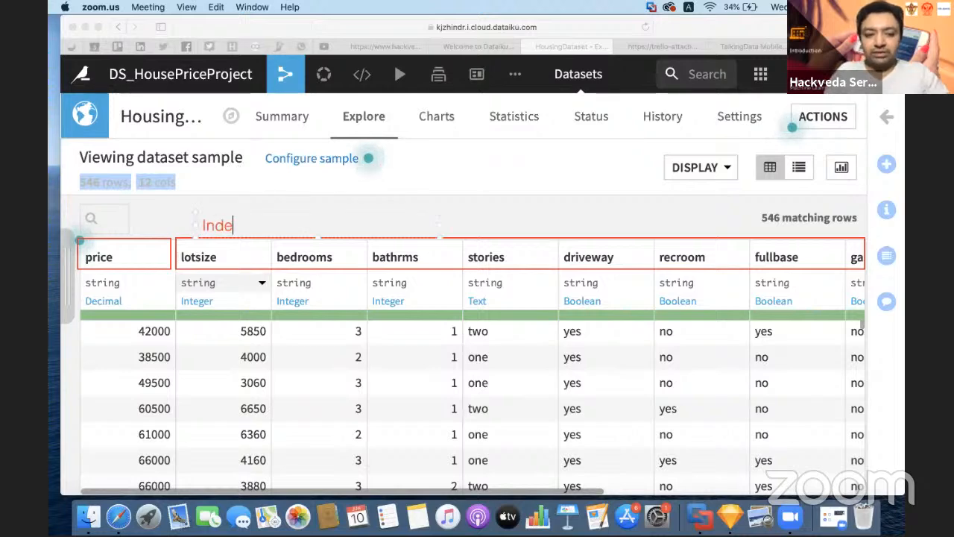
pyautogui.write('pendent V')
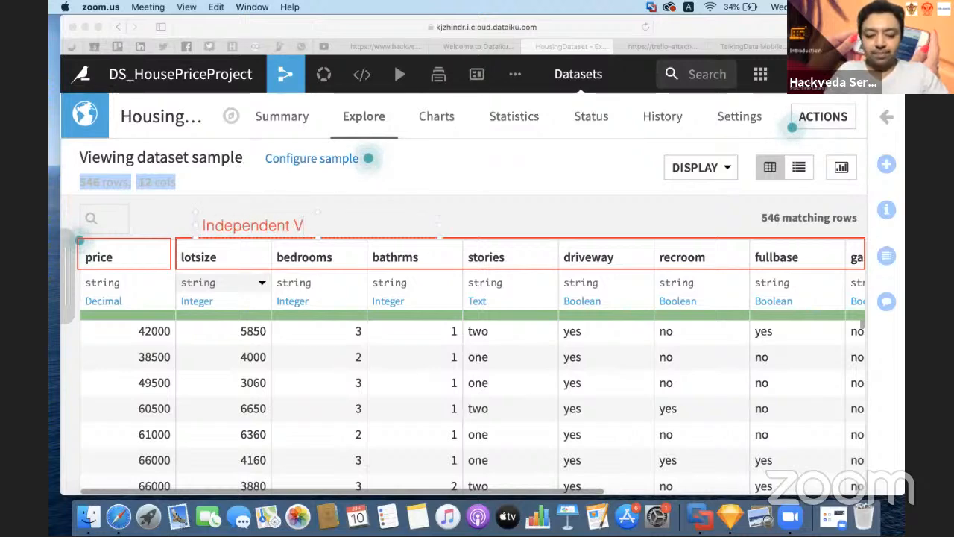
pyautogui.write('ariables')
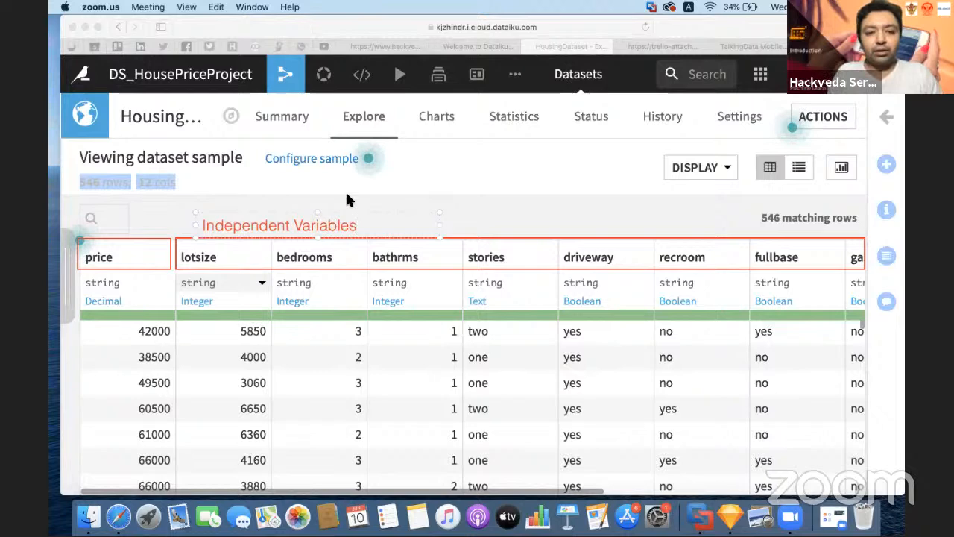
# Step: Add the text label "Dependent" above the boxed price header
pyautogui.click(133, 228)
pyautogui.click(90, 223)
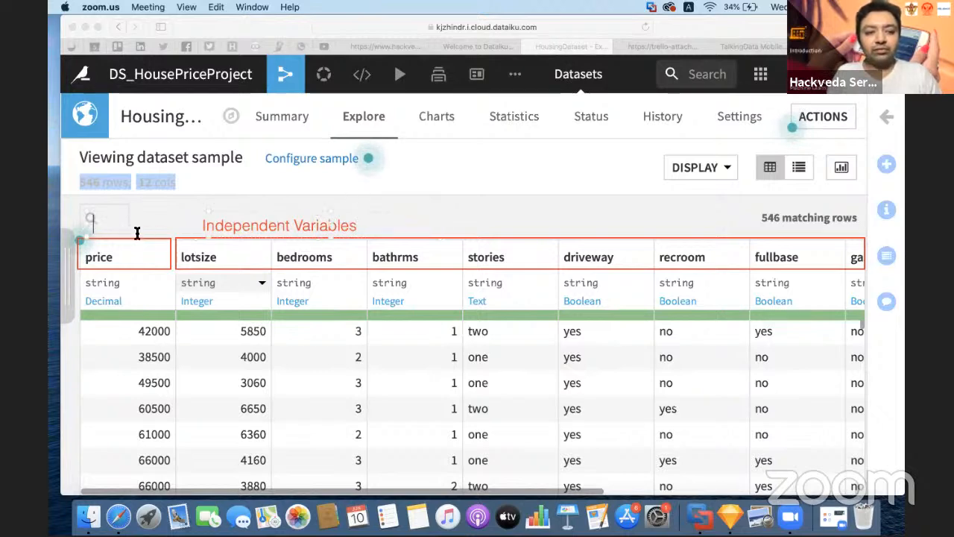
pyautogui.write('Dependent')
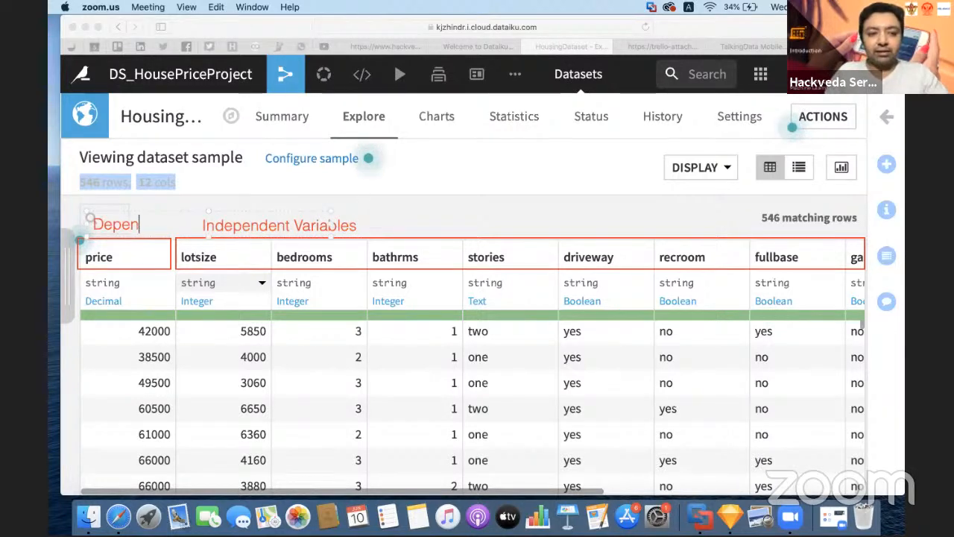
pyautogui.click(188, 214)
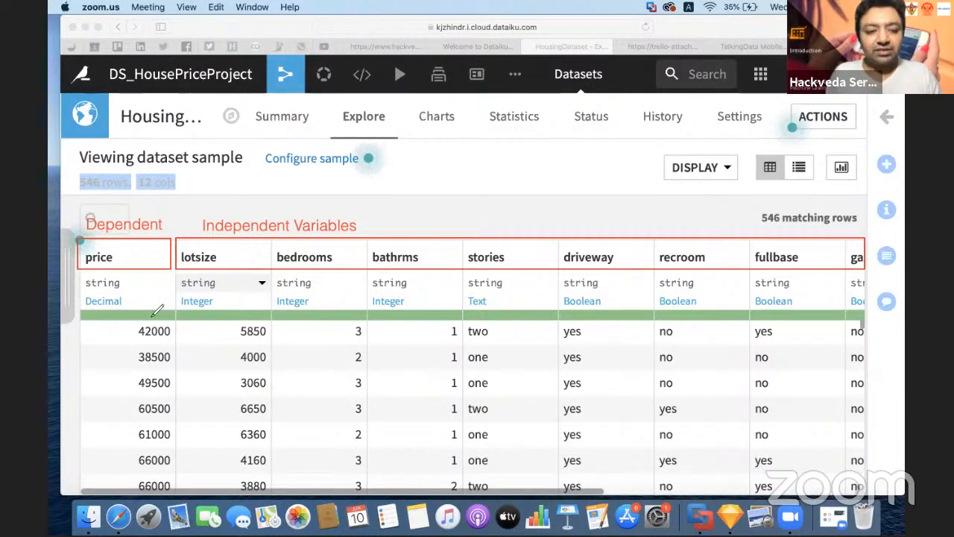
# Step: Circle the first row's price, lotsize, bedrooms, stories and driveway values with freehand strokes
pyautogui.moveTo(155, 338)
pyautogui.mouseDown()
pyautogui.moveTo(187, 327)
pyautogui.moveTo(154, 306)
pyautogui.mouseUp()
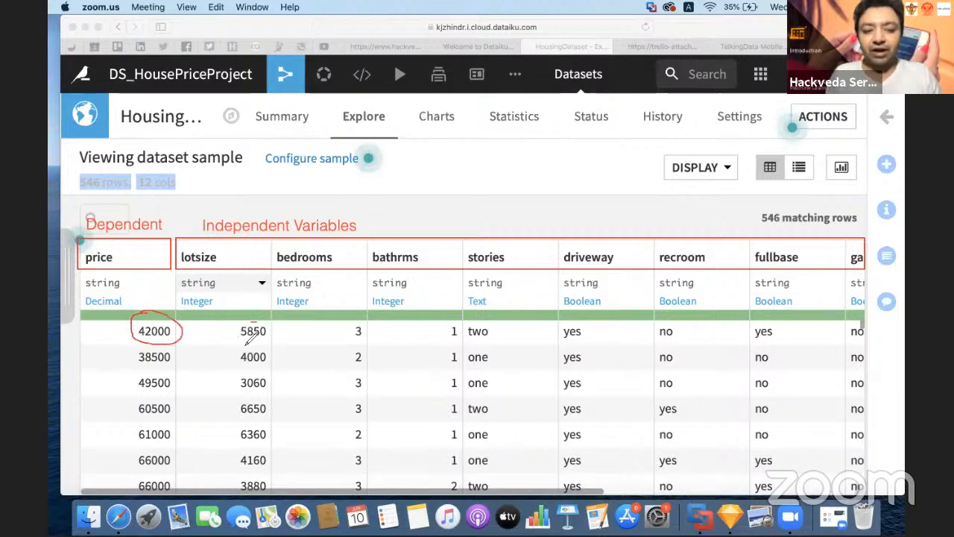
pyautogui.moveTo(246, 342); pyautogui.dragTo(269, 325)
pyautogui.moveTo(366, 317)
pyautogui.mouseDown()
pyautogui.moveTo(344, 335)
pyautogui.moveTo(384, 328)
pyautogui.moveTo(369, 322)
pyautogui.mouseUp()
pyautogui.moveTo(492, 320)
pyautogui.mouseDown()
pyautogui.moveTo(467, 325)
pyautogui.moveTo(507, 337)
pyautogui.moveTo(501, 315)
pyautogui.mouseUp()
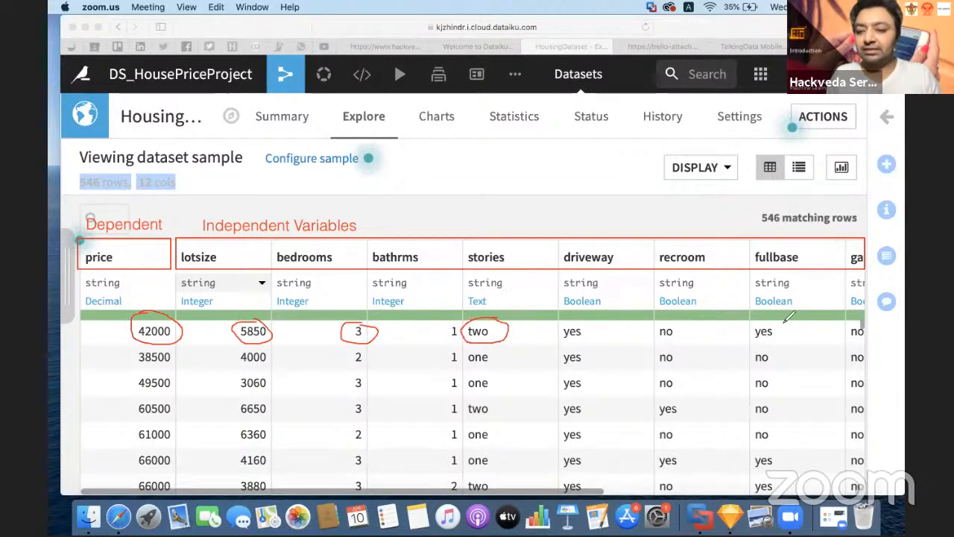
pyautogui.moveTo(560, 336); pyautogui.dragTo(606, 322)
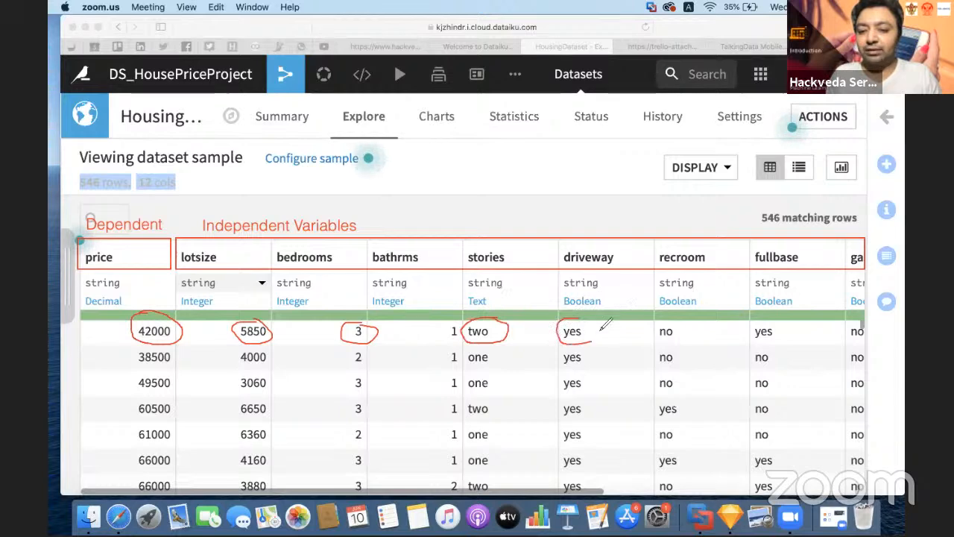
# Step: Circle the Boolean type under driveway, Text under stories, Integer under bedrooms and Decimal under price
pyautogui.moveTo(583, 292)
pyautogui.mouseDown()
pyautogui.moveTo(560, 300)
pyautogui.moveTo(613, 300)
pyautogui.moveTo(606, 280)
pyautogui.mouseUp()
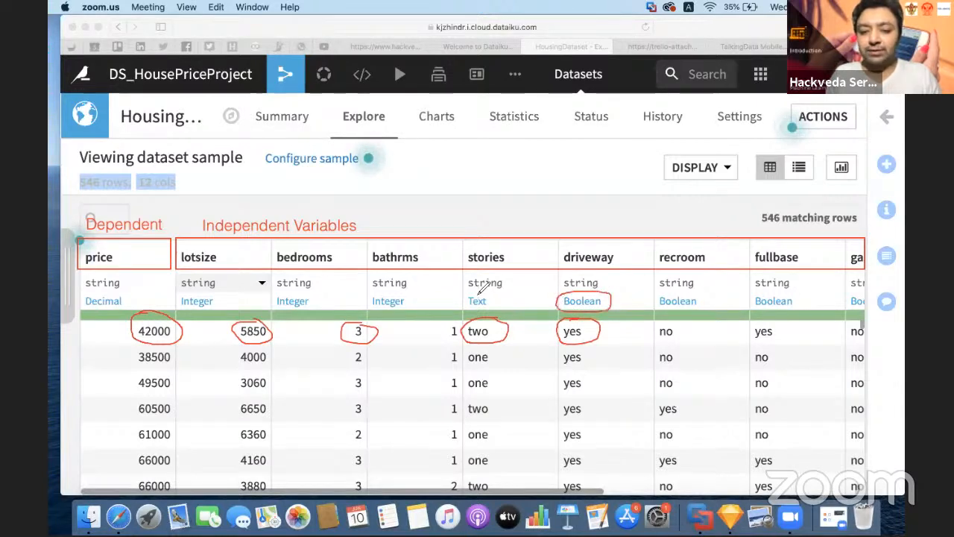
pyautogui.moveTo(464, 305); pyautogui.dragTo(506, 298)
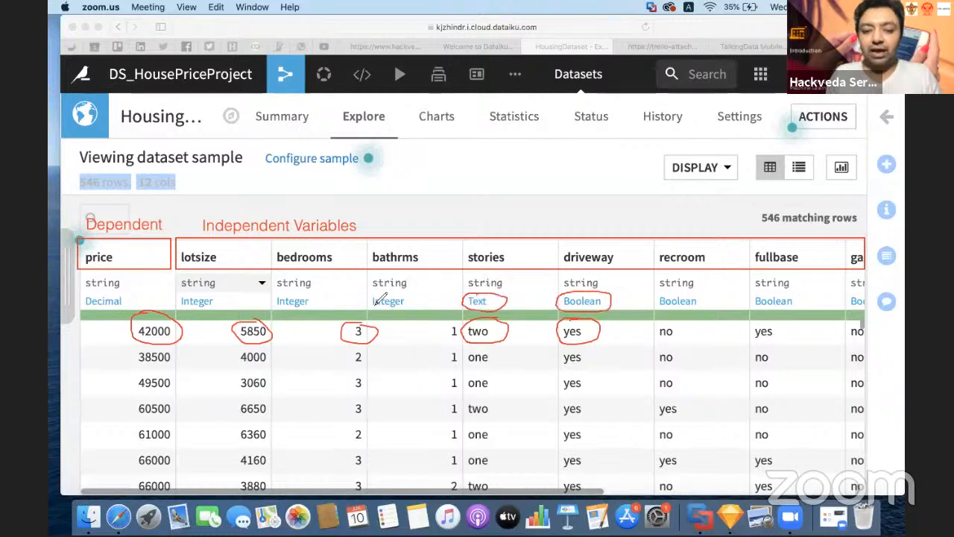
pyautogui.moveTo(302, 285)
pyautogui.mouseDown()
pyautogui.moveTo(275, 296)
pyautogui.moveTo(281, 313)
pyautogui.moveTo(319, 297)
pyautogui.moveTo(307, 284)
pyautogui.mouseUp()
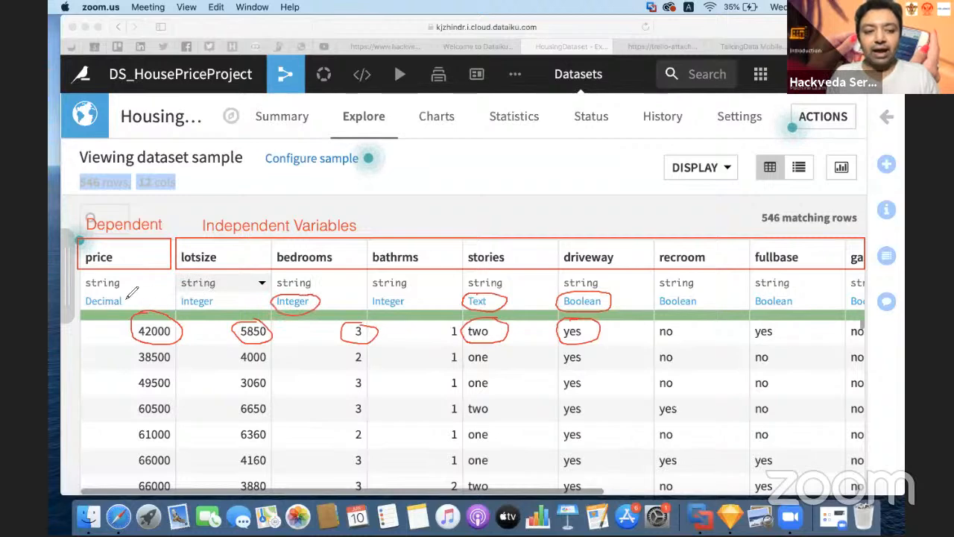
pyautogui.moveTo(88, 298)
pyautogui.mouseDown()
pyautogui.moveTo(110, 312)
pyautogui.moveTo(130, 291)
pyautogui.mouseUp()
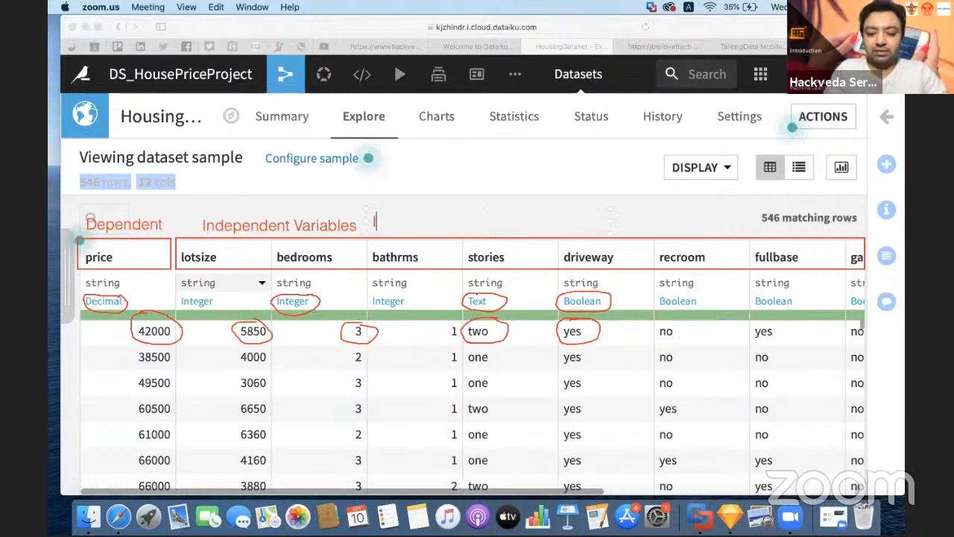
pyautogui.write('Input')
pyautogui.press('BackSpace')
pyautogui.press('BackSpace')
pyautogui.press('BackSpace')
pyautogui.press('BackSpace')
pyautogui.press('BackSpace')
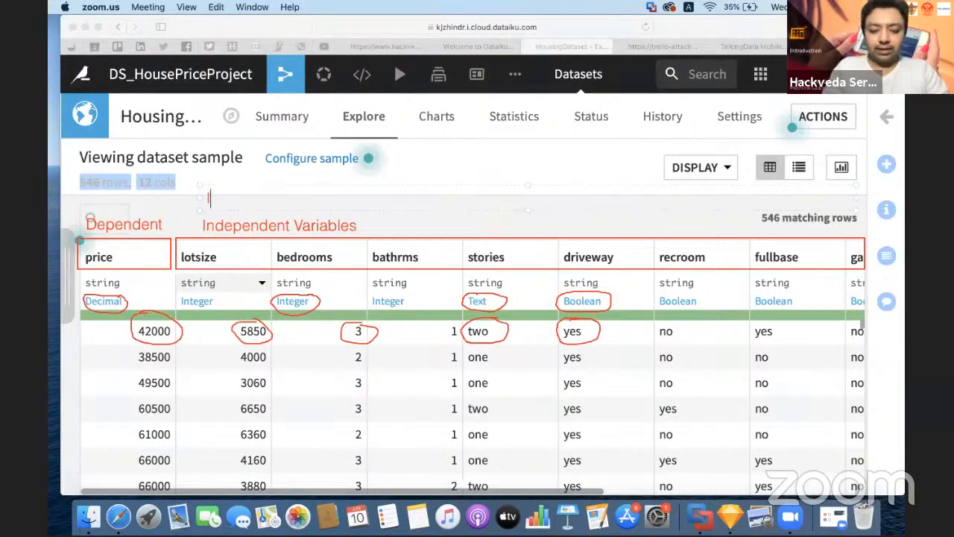
# Step: Write "In Data analysis, independent variables are used to predict dependent variables" as a text annotation above the Independent Variables label
pyautogui.write('In Data ana')
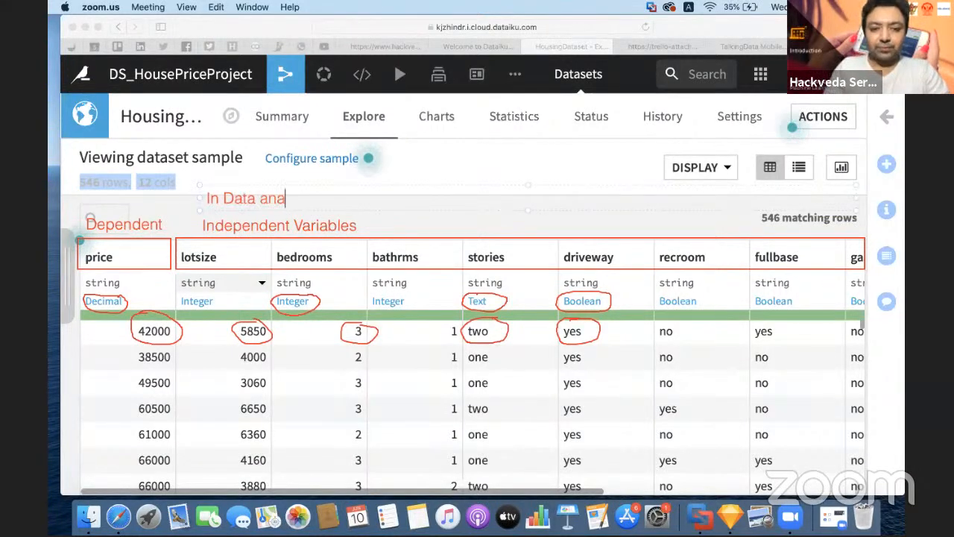
pyautogui.write('lysis, ')
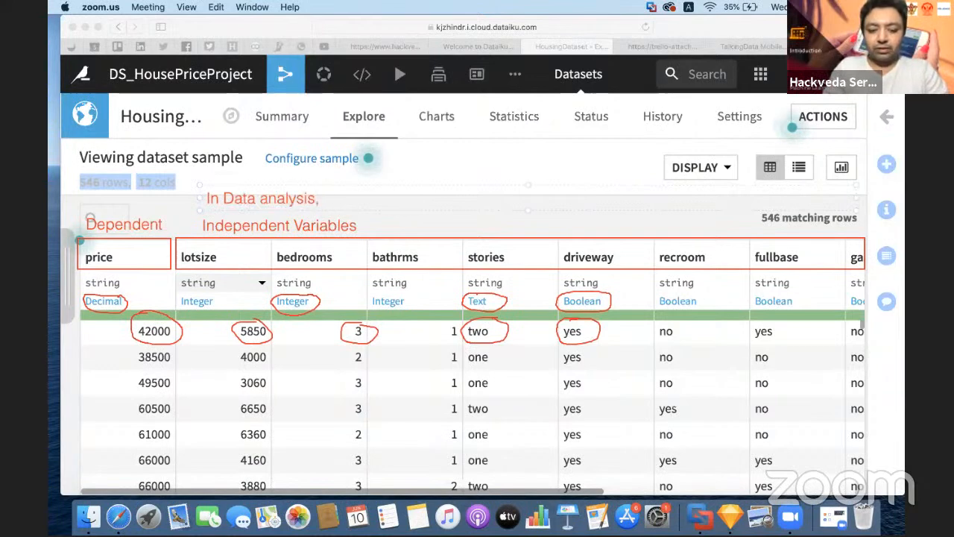
pyautogui.write('independe')
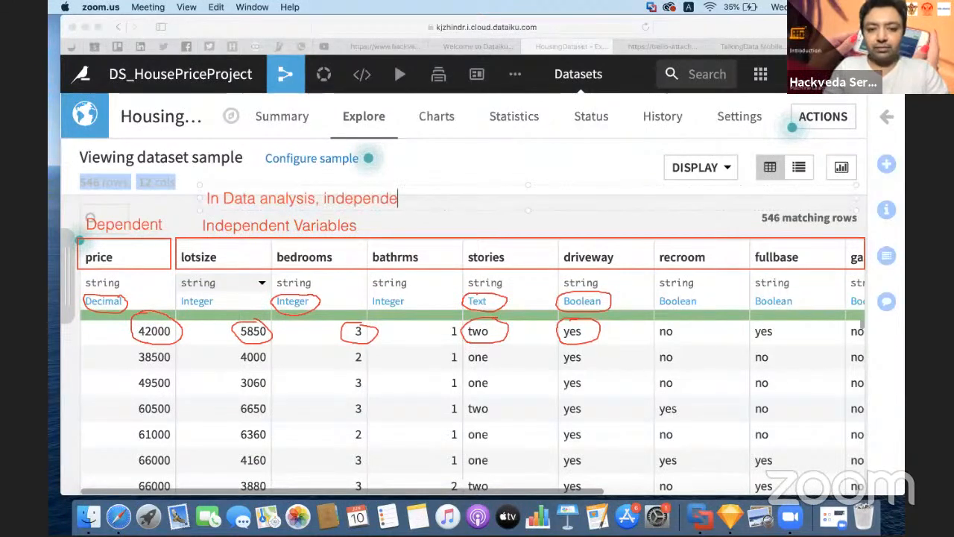
pyautogui.write('nt variable')
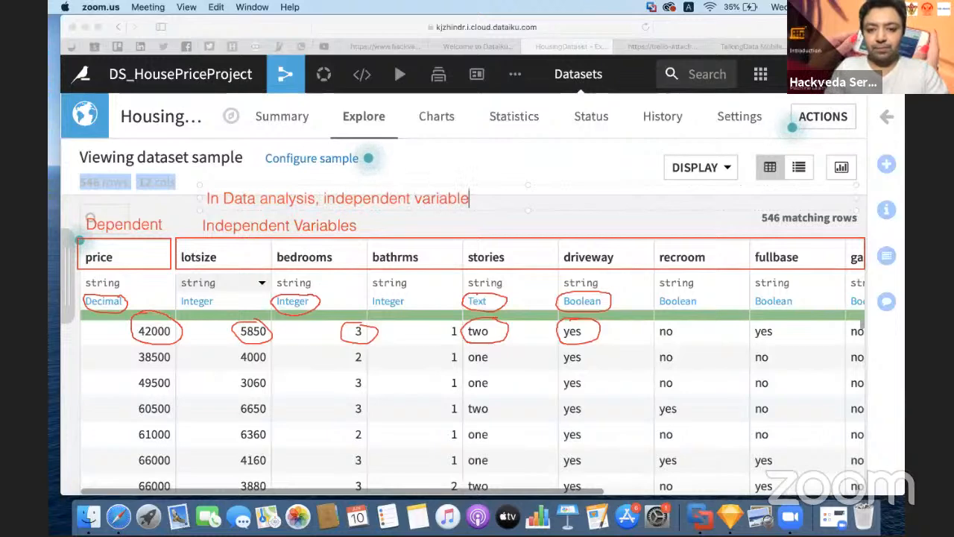
pyautogui.write('s are used to')
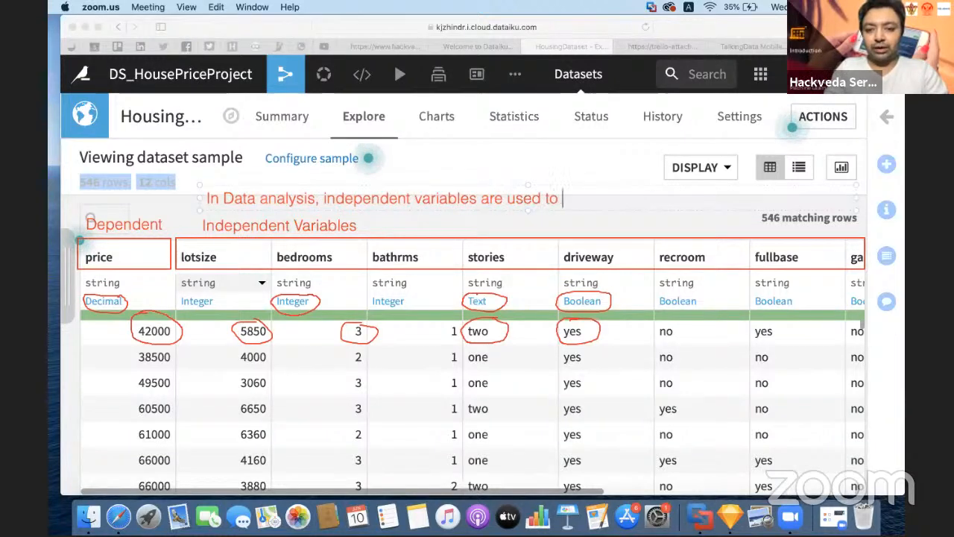
pyautogui.write(' predict depende')
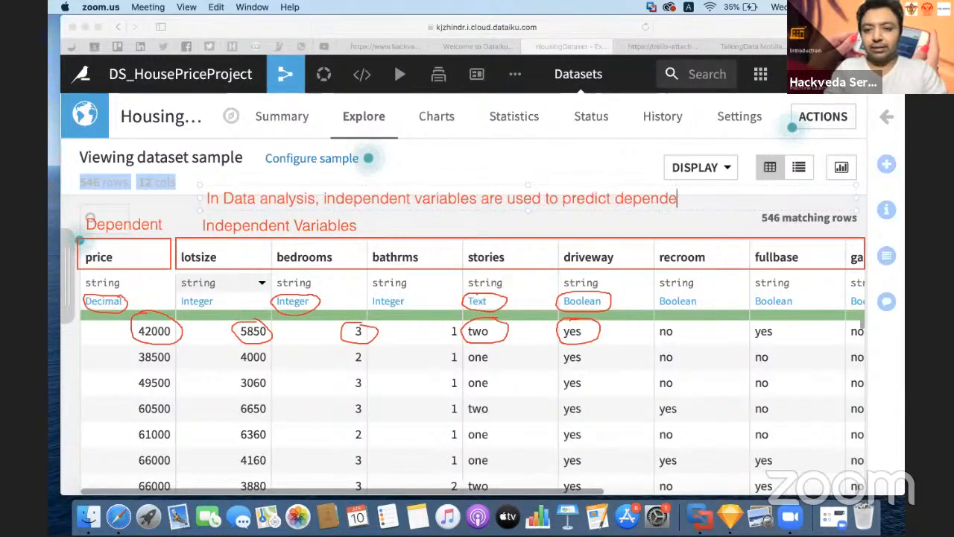
pyautogui.write('nt variab;e')
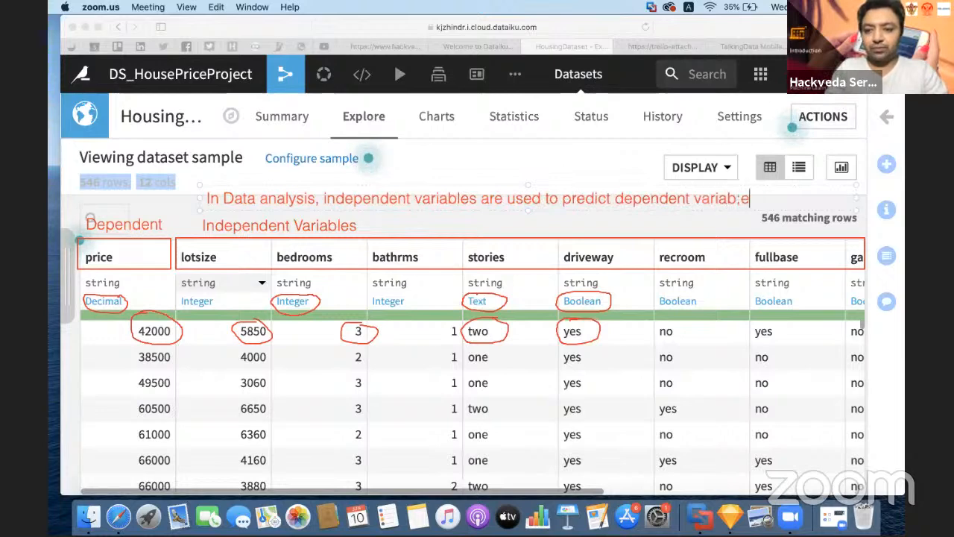
pyautogui.press('BackSpace')
pyautogui.press('BackSpace')
pyautogui.write('les')
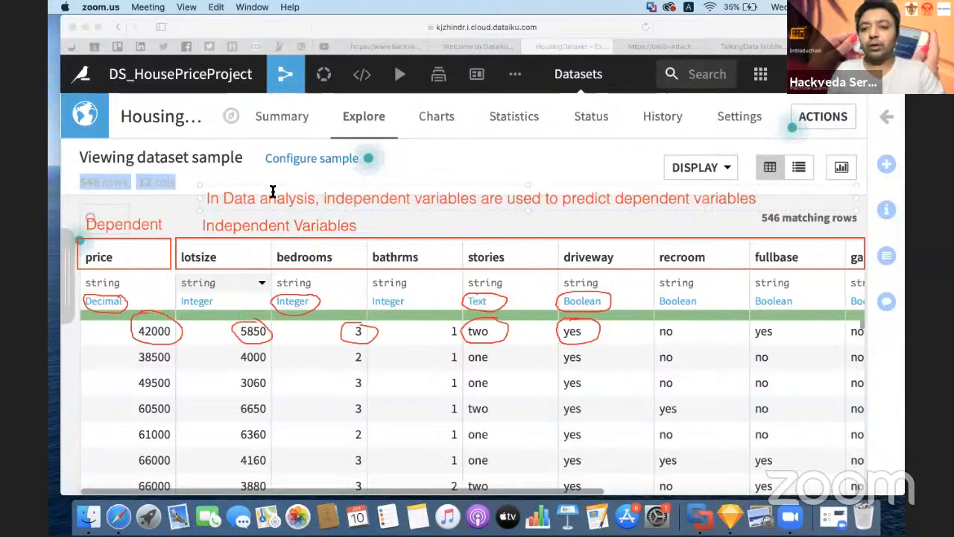
# Step: Insert "build models and" before "predict" in the data analysis annotation and move the text slightly higher, clear of the Independent Variables label
pyautogui.click(557, 200)
pyautogui.write('build models')
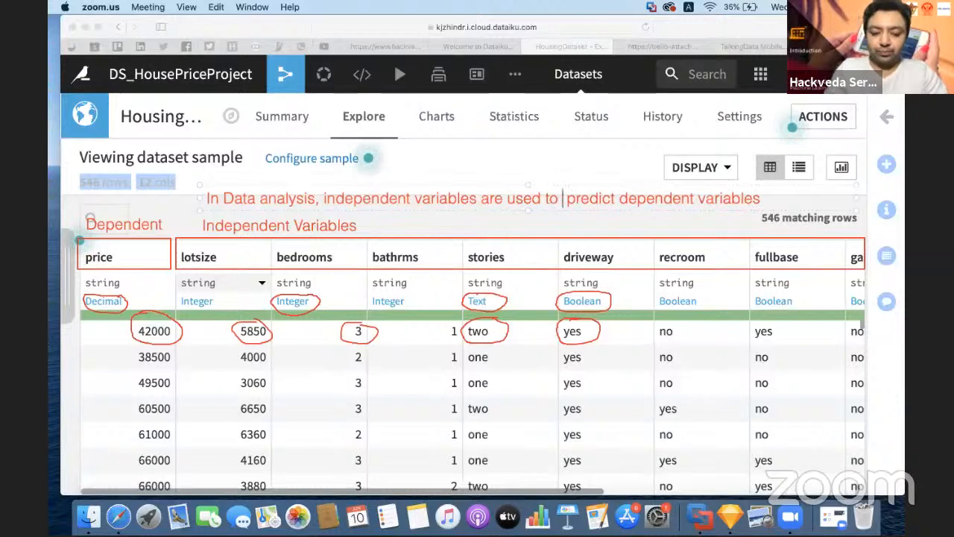
pyautogui.write(' and')
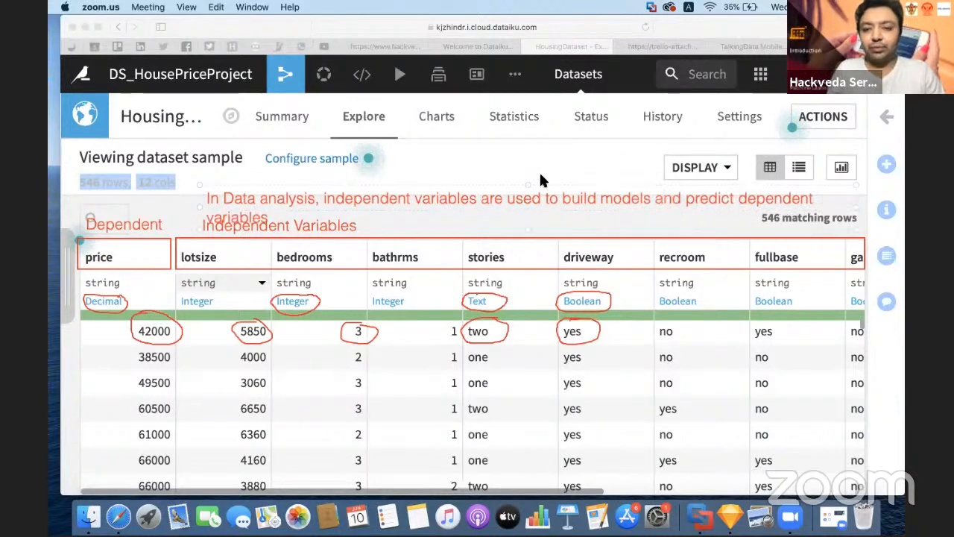
pyautogui.moveTo(541, 186)
pyautogui.mouseDown()
pyautogui.moveTo(534, 162)
pyautogui.moveTo(537, 173)
pyautogui.mouseUp()
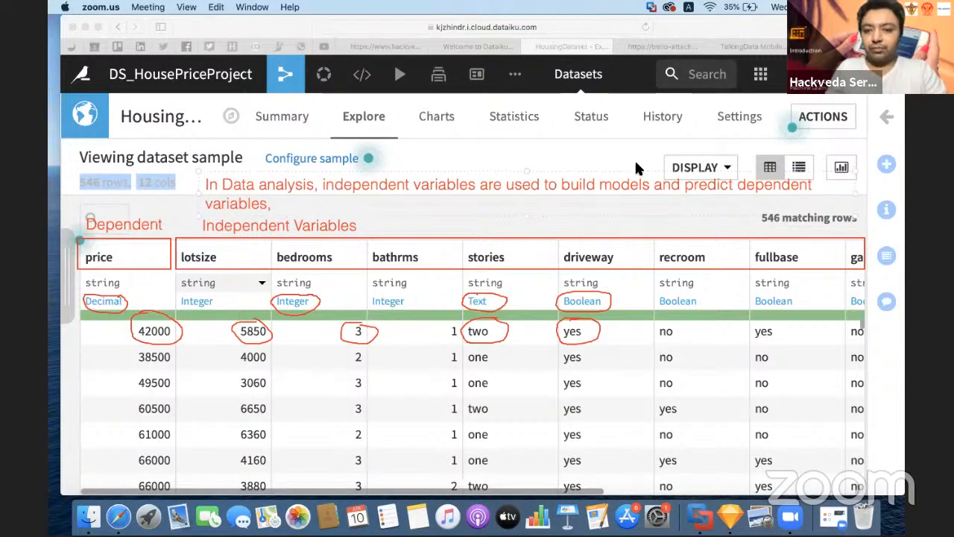
# Step: Insert "using exisitng data" after "build models" in the annotation and end the sentence with "for future data"
pyautogui.click(653, 184)
pyautogui.write('using exisitng data')
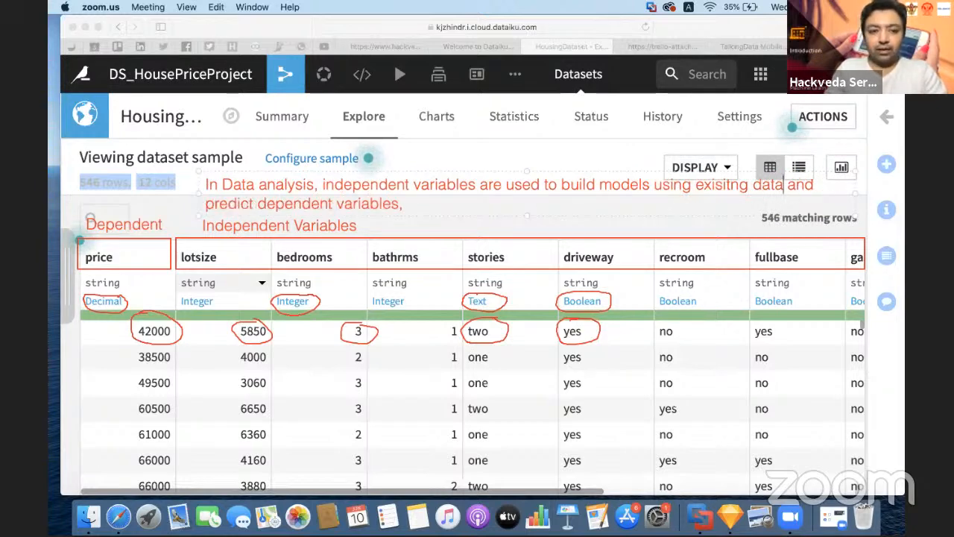
pyautogui.press('BackSpace')
pyautogui.press('BackSpace')
pyautogui.write('for ')
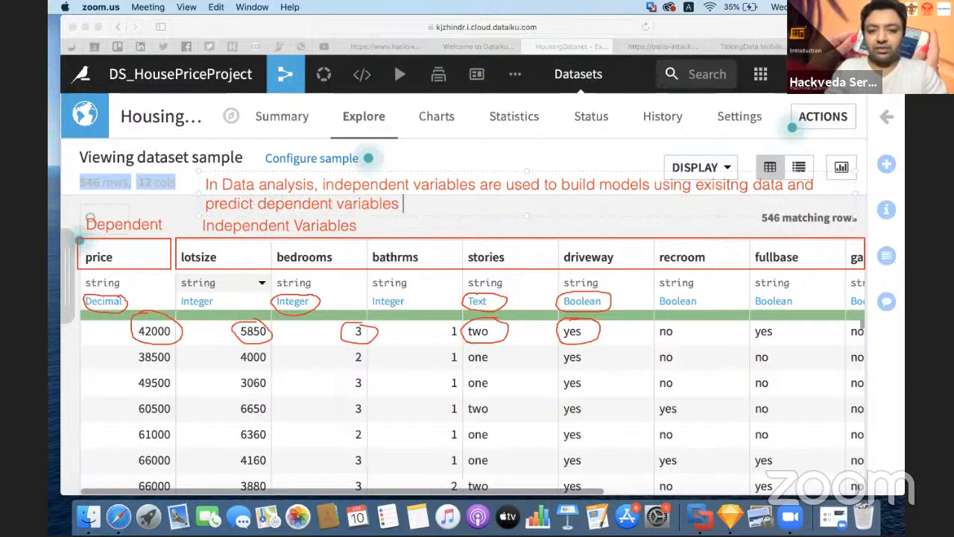
pyautogui.write('future data')
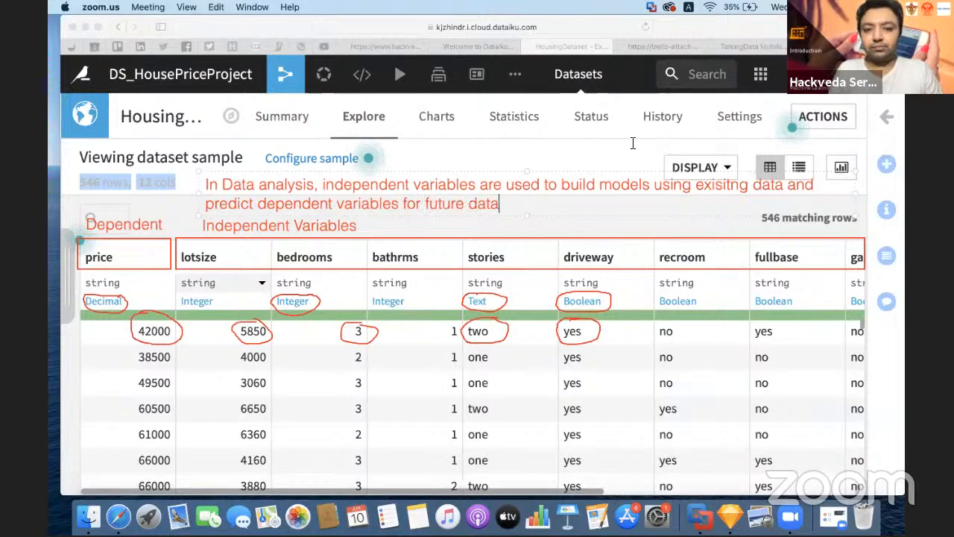
pyautogui.click(580, 170)
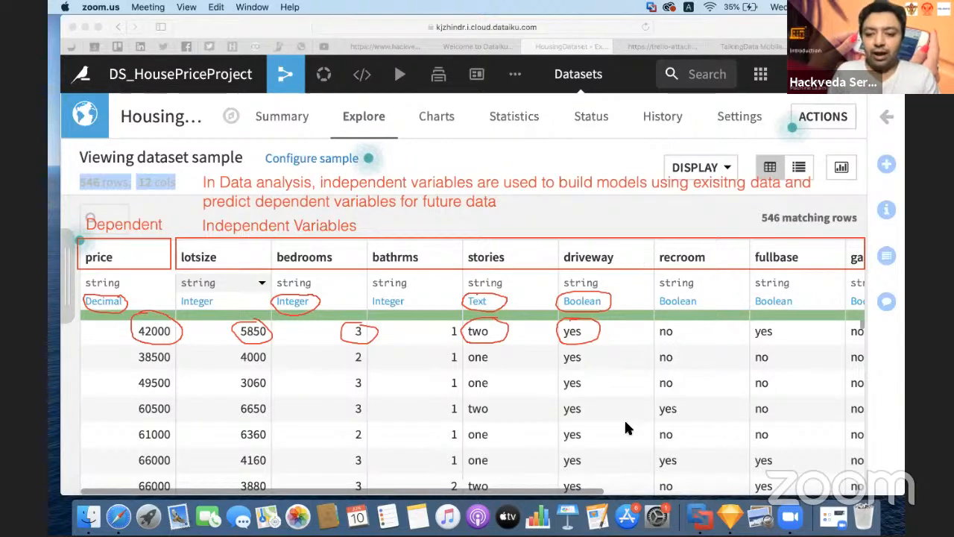
# Step: Clear all annotations from the dataset view and leave annotation mode
pyautogui.click(661, 432)
pyautogui.click(643, 485)
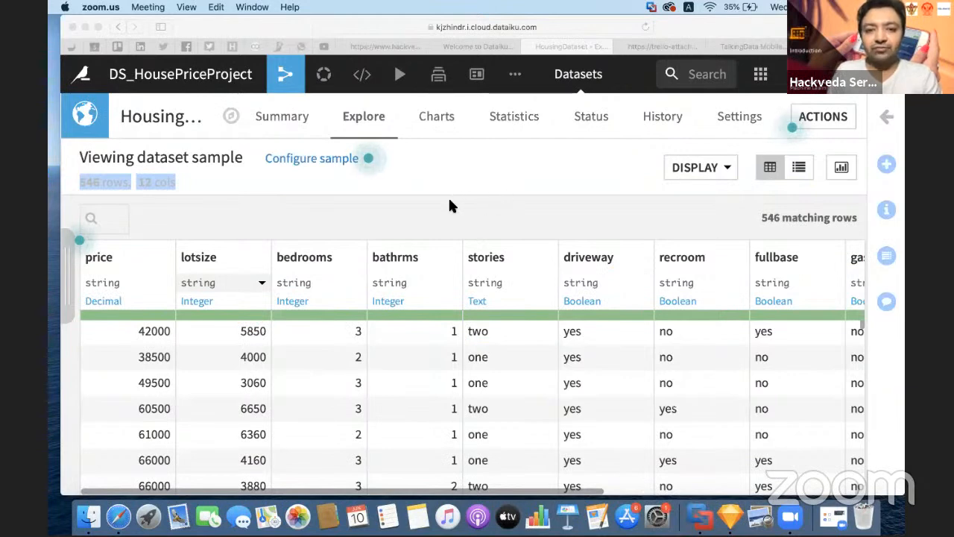
pyautogui.click(639, 218)
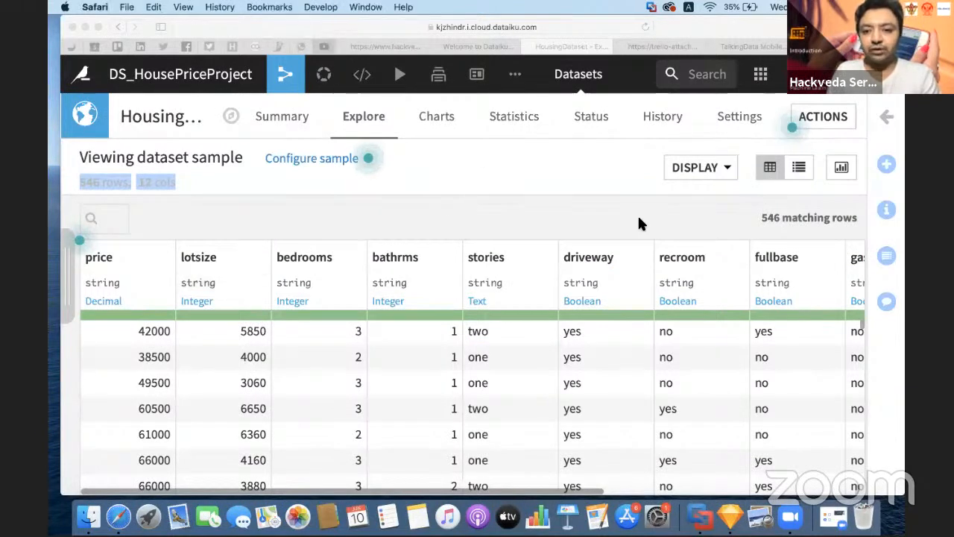
# Step: Switch to the YouTube Studio live stream and review the viewers' chat replies, leaving no draft message in the chat
pyautogui.click(846, 47)
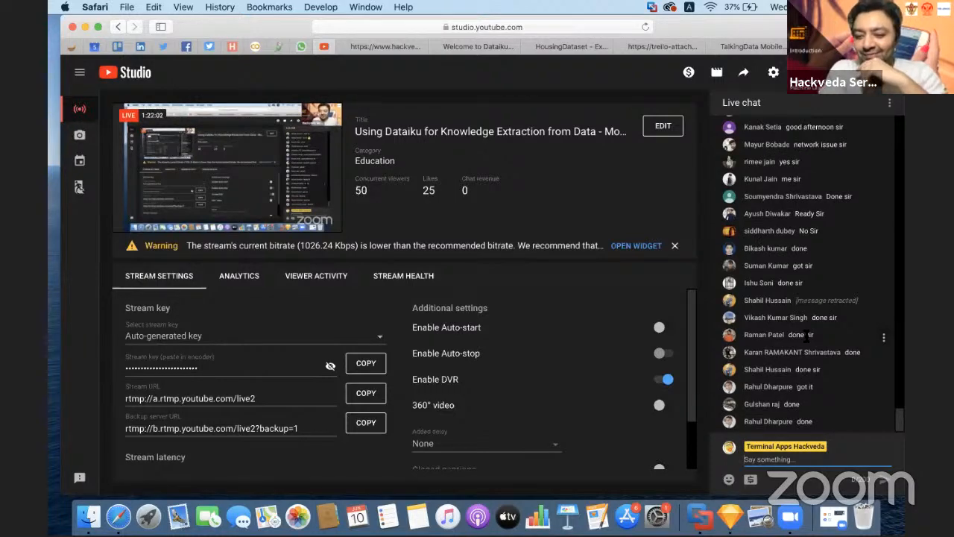
pyautogui.write('All')
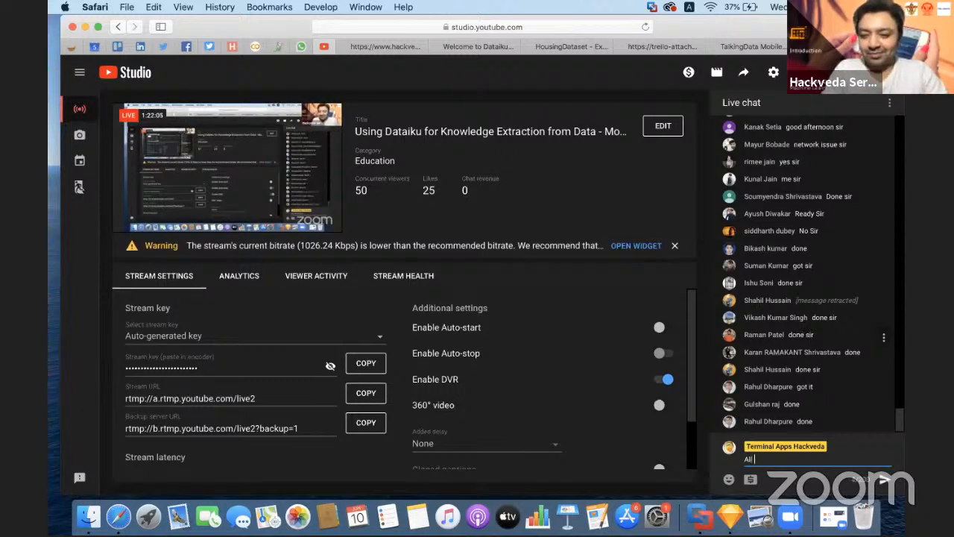
pyautogui.press('super+a')
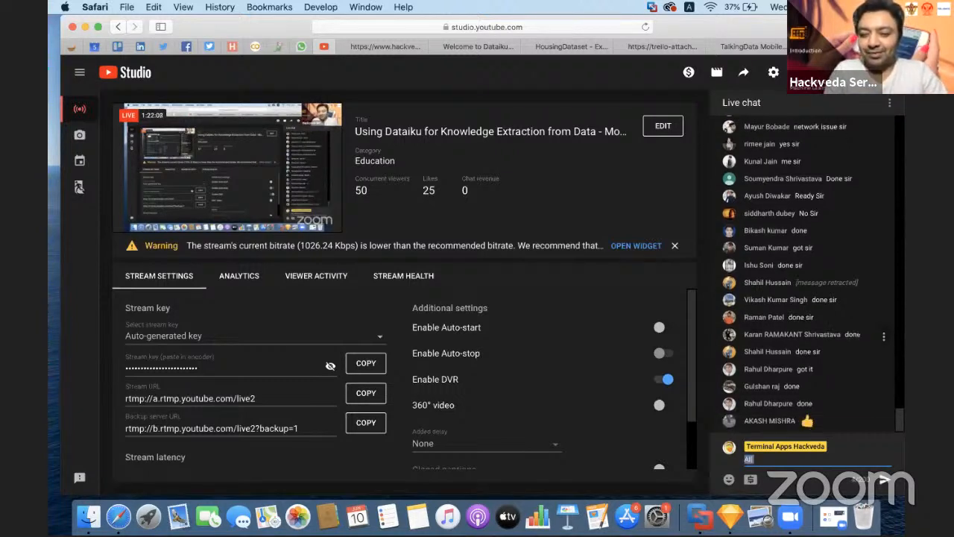
pyautogui.press('BackSpace')
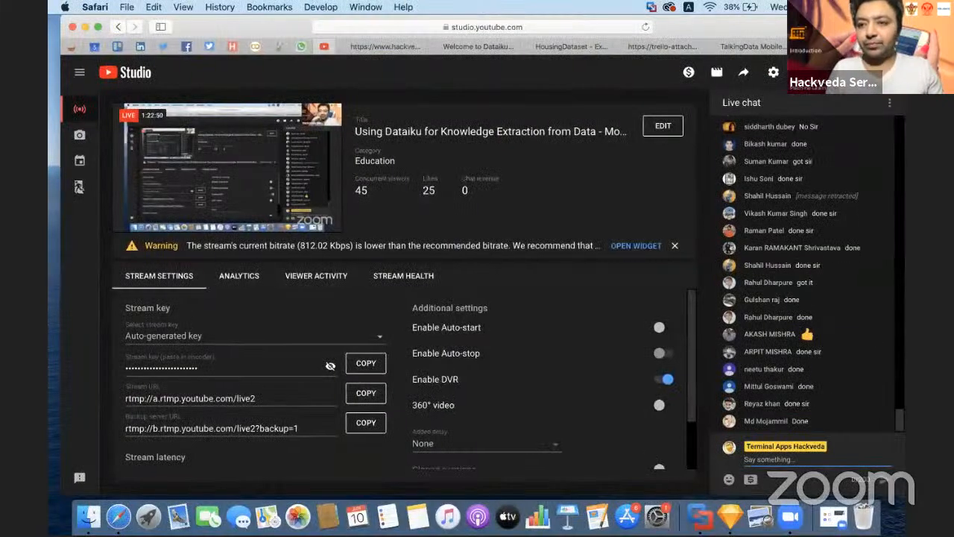
# Step: Return to HousingDataset in Dataiku and open the project's Flow
pyautogui.click(677, 49)
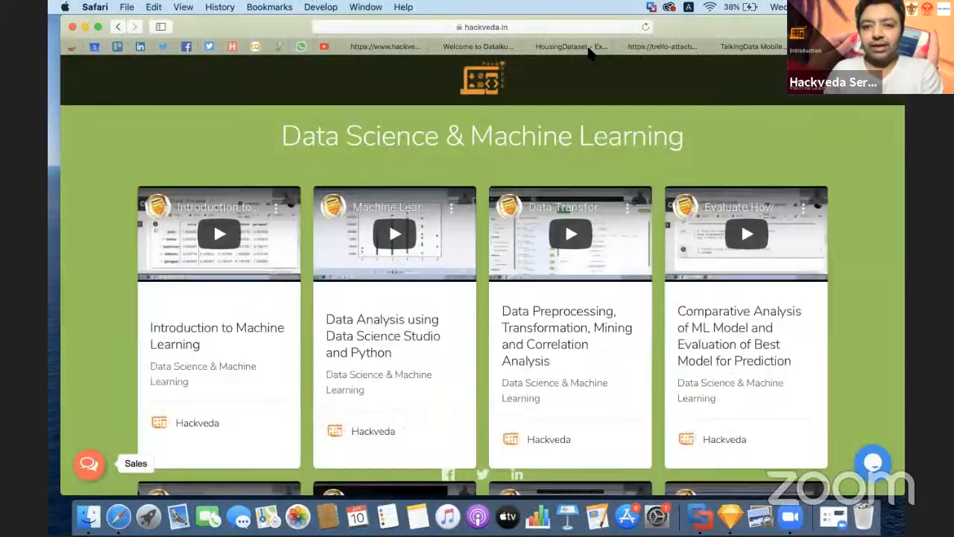
pyautogui.click(571, 47)
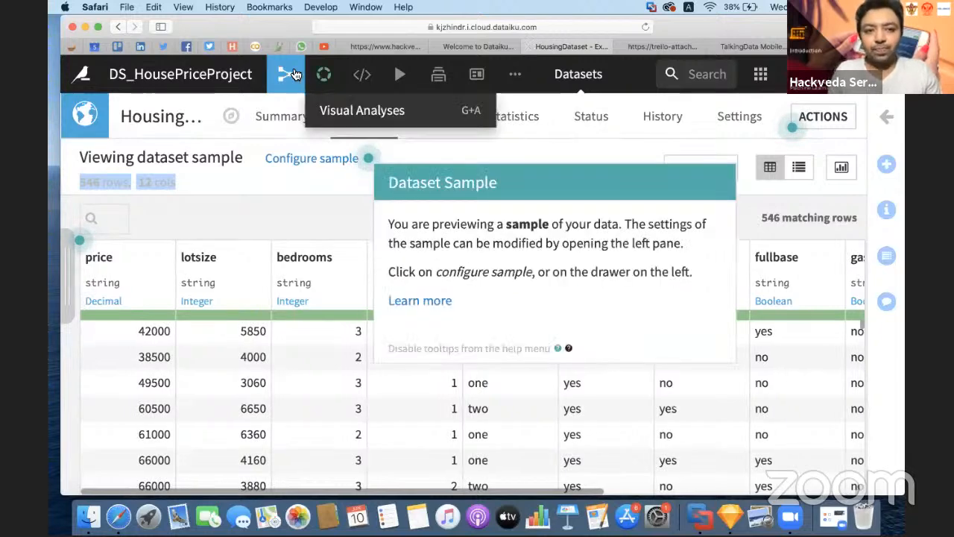
pyautogui.moveTo(293, 75)
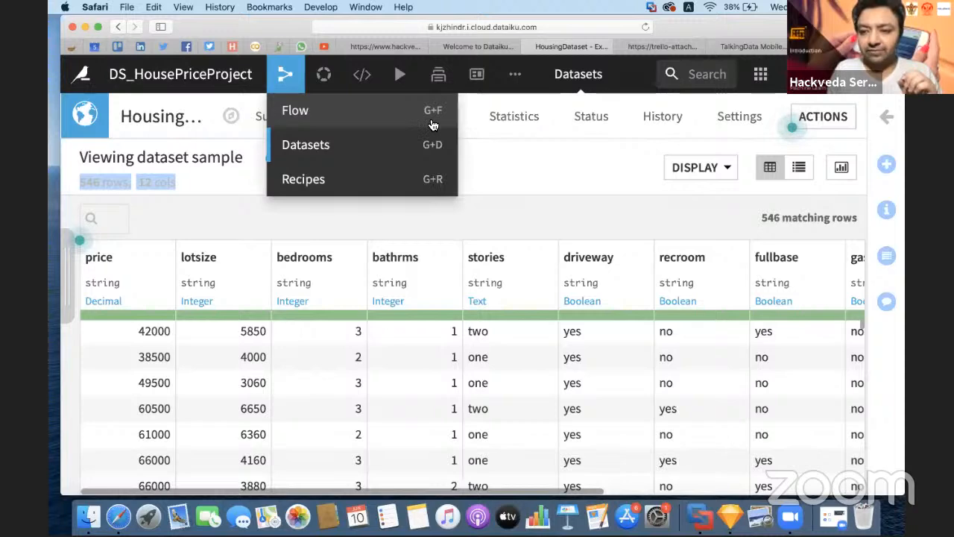
pyautogui.click(356, 112)
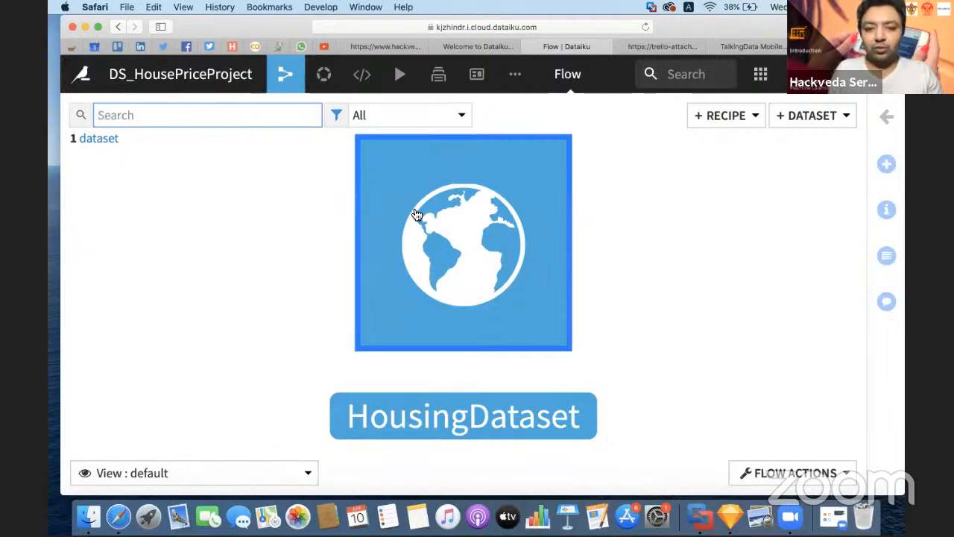
pyautogui.press('super+shift+backslash')
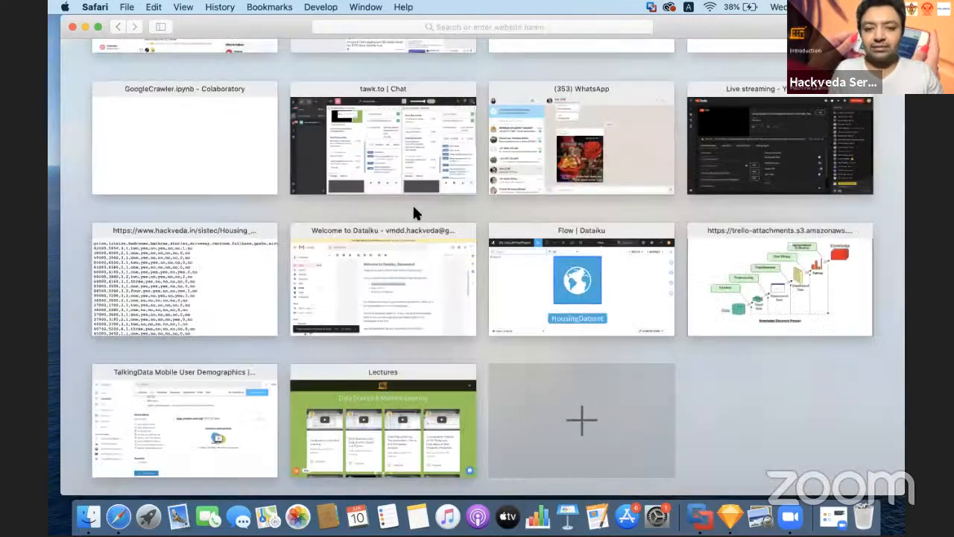
pyautogui.click(522, 286)
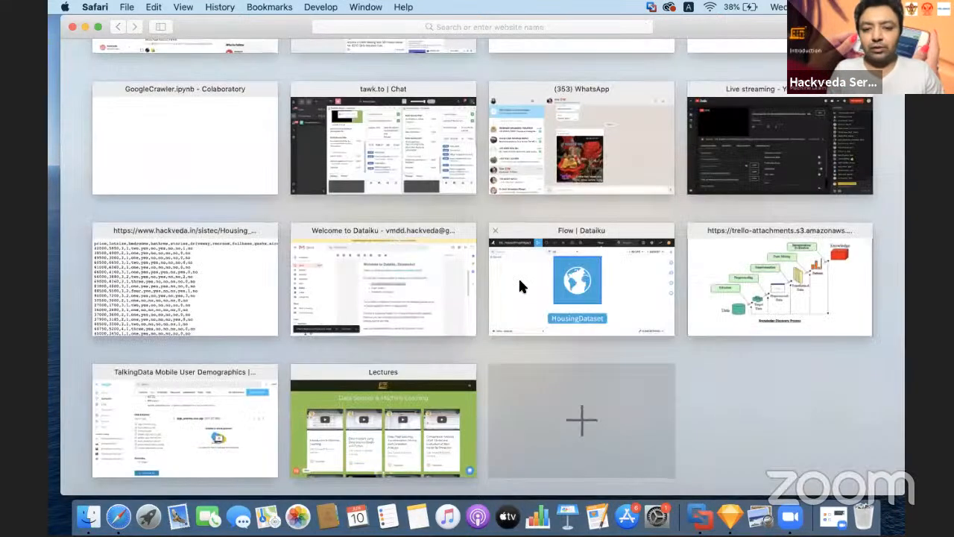
pyautogui.click(519, 283)
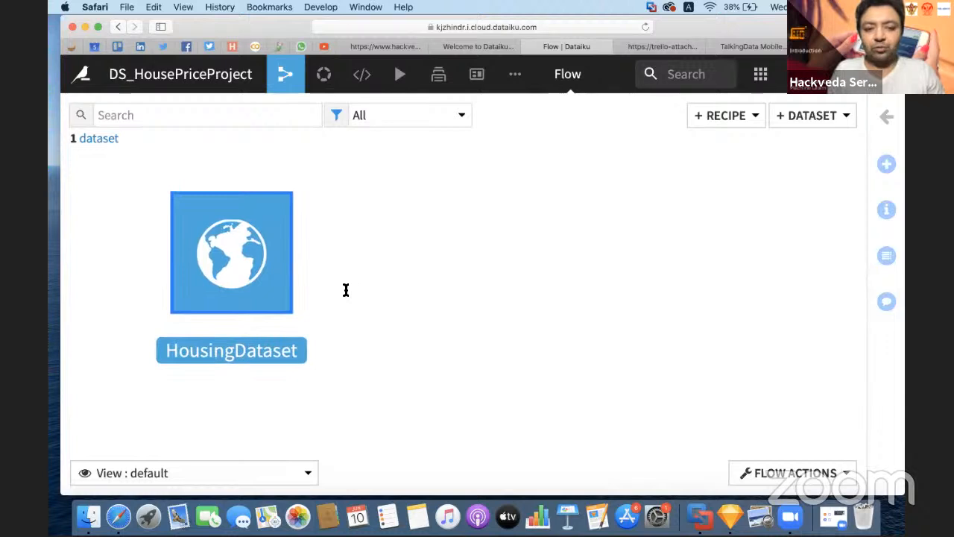
pyautogui.rightClick(345, 291)
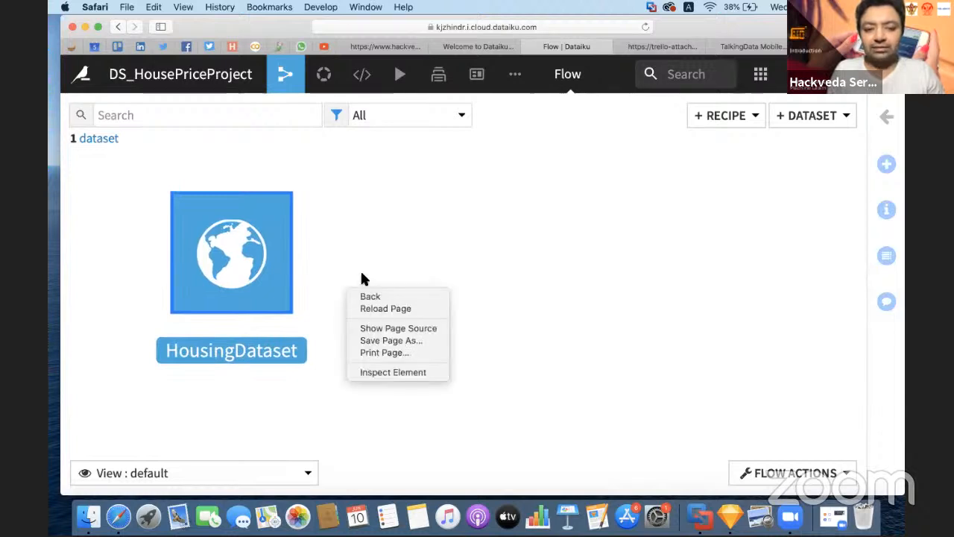
pyautogui.click(363, 278)
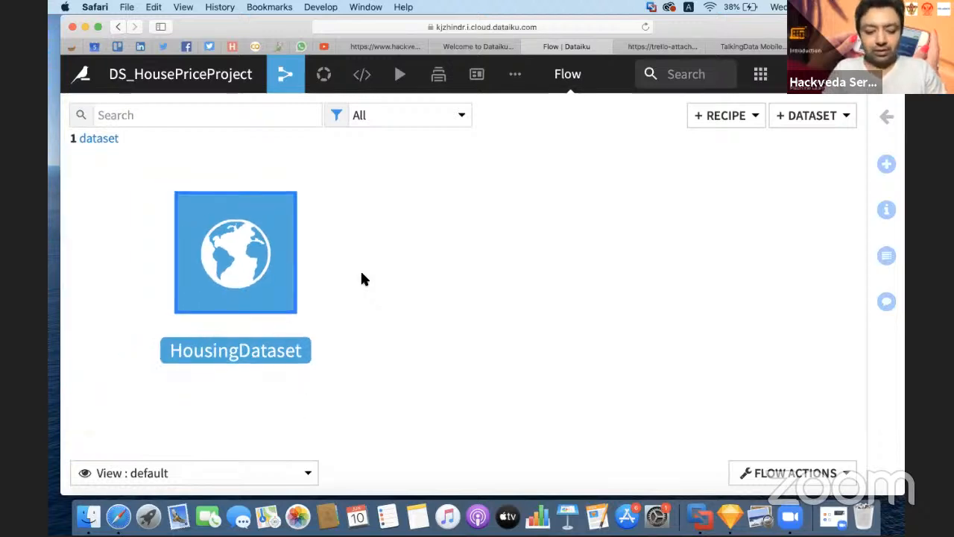
# Step: Reduce the page zoom, show HousingDataset's actions and recipes beside the flow, and outline them with a rectangle annotation
pyautogui.press('super+minus')
pyautogui.press('super+minus')
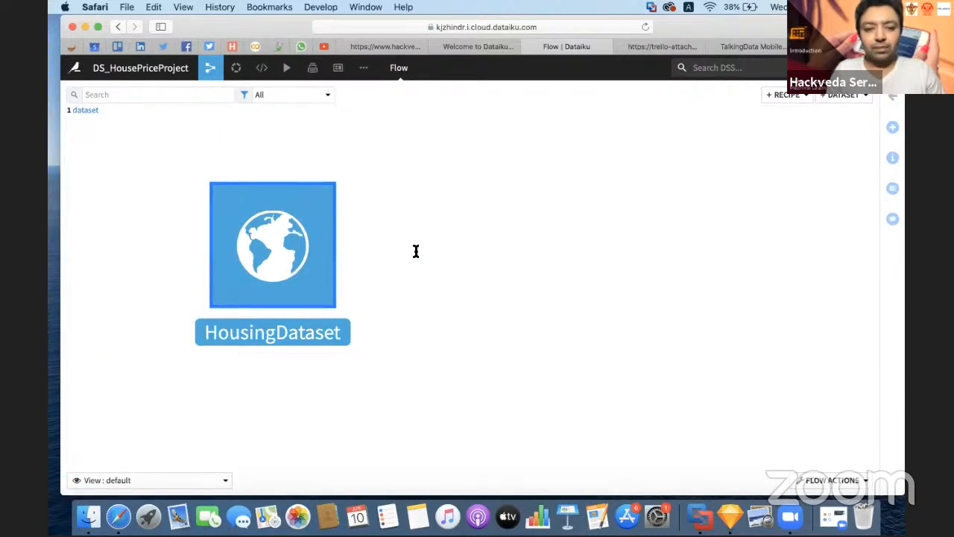
pyautogui.moveTo(416, 251); pyautogui.dragTo(318, 249)
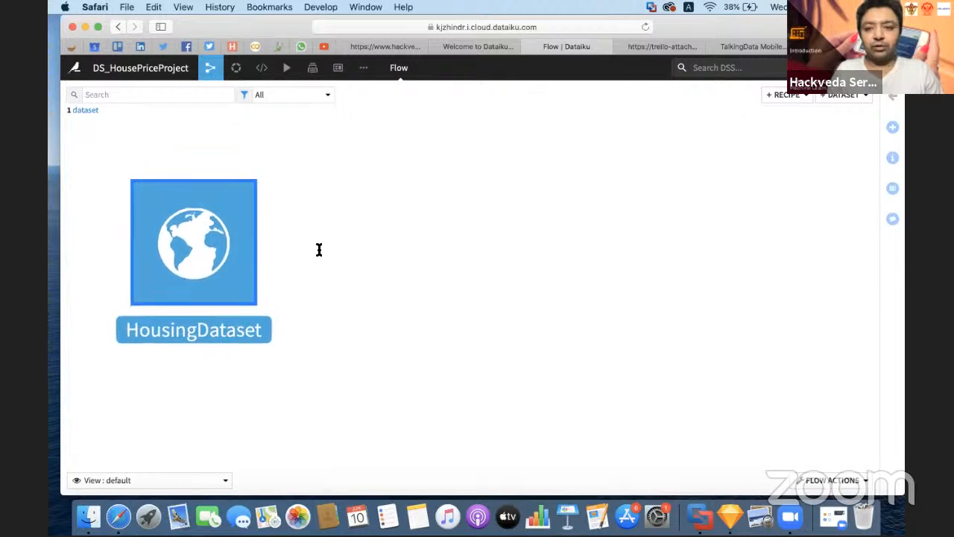
pyautogui.click(892, 97)
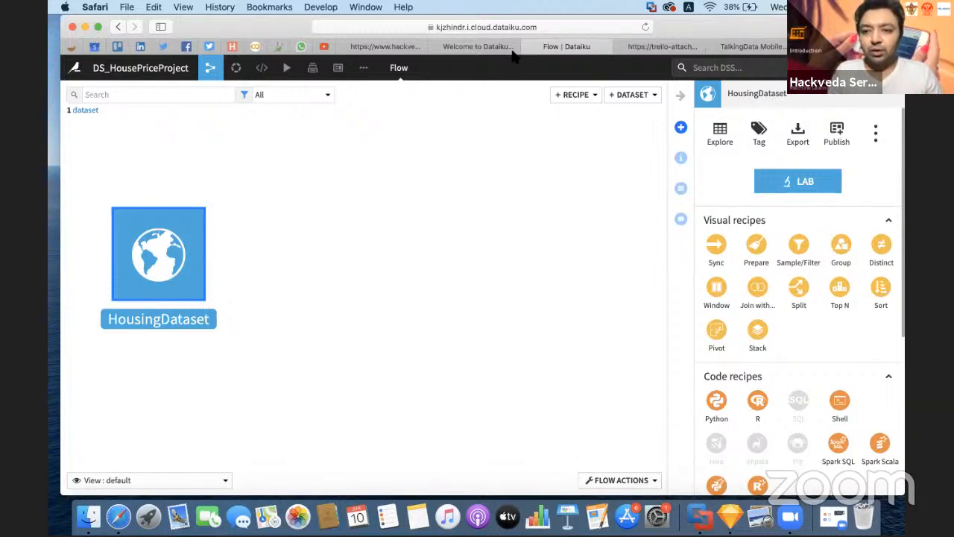
pyautogui.click(524, 403)
pyautogui.moveTo(695, 81)
pyautogui.mouseDown()
pyautogui.moveTo(713, 369)
pyautogui.moveTo(761, 455)
pyautogui.moveTo(853, 489)
pyautogui.moveTo(904, 494)
pyautogui.mouseUp()
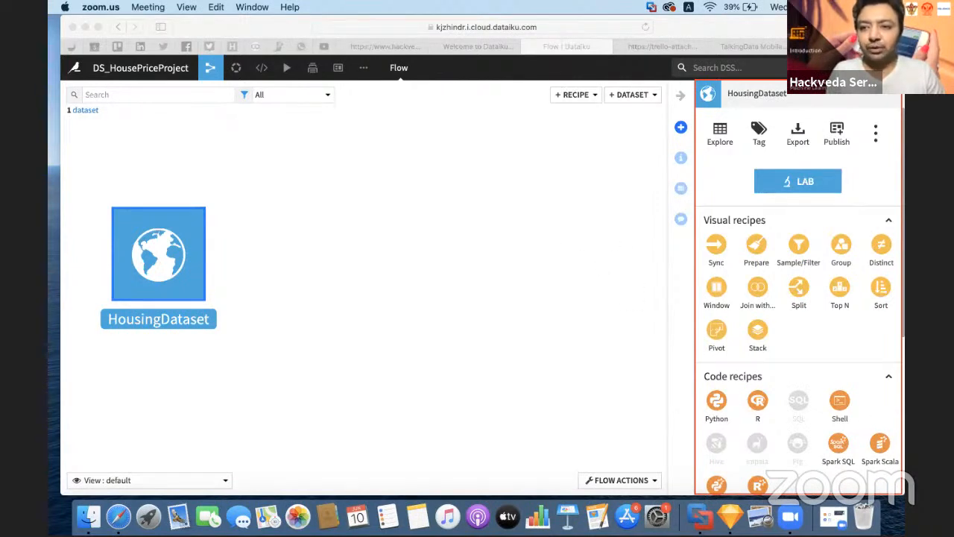
# Step: Open colab.research.google.com in a new browser tab and clear the rectangle annotation from the screen
pyautogui.click(580, 51)
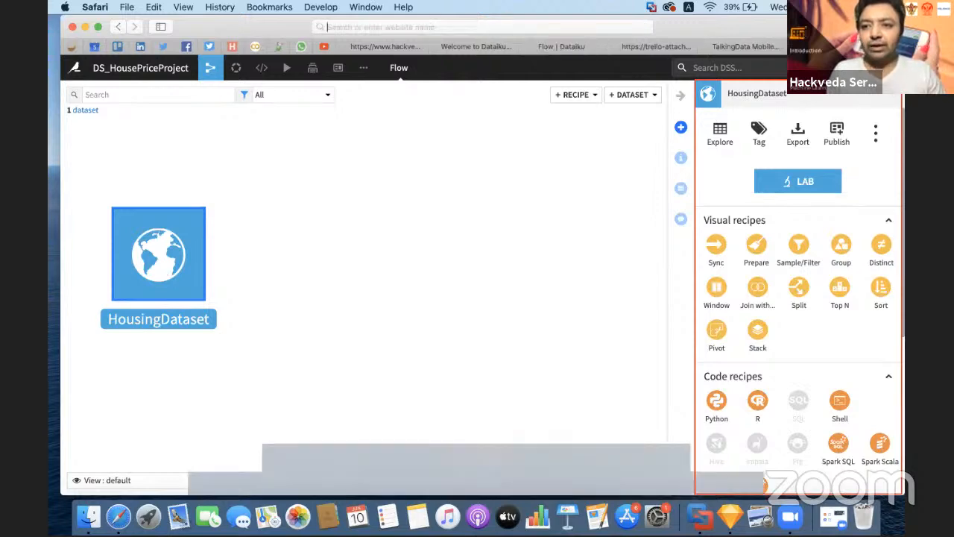
pyautogui.press('super+t')
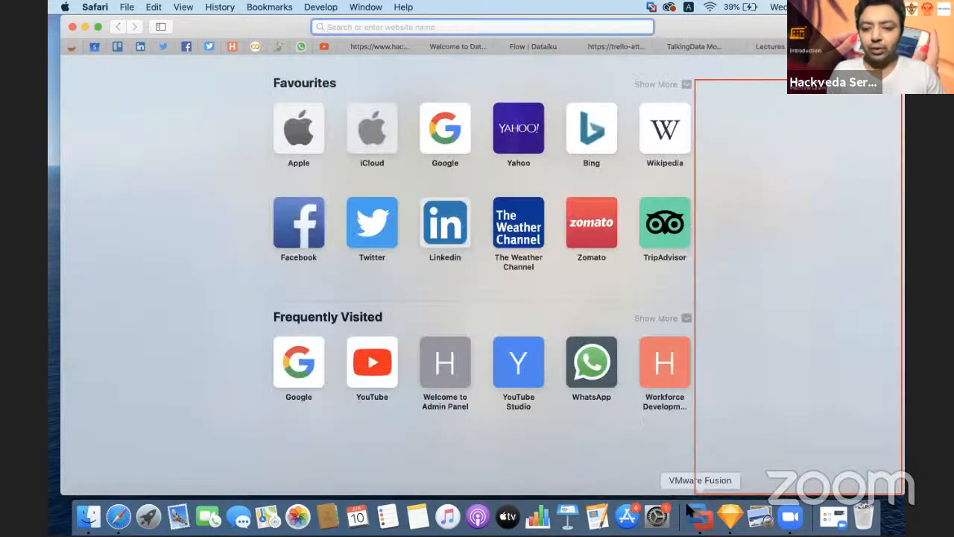
pyautogui.click(640, 456)
pyautogui.click(652, 483)
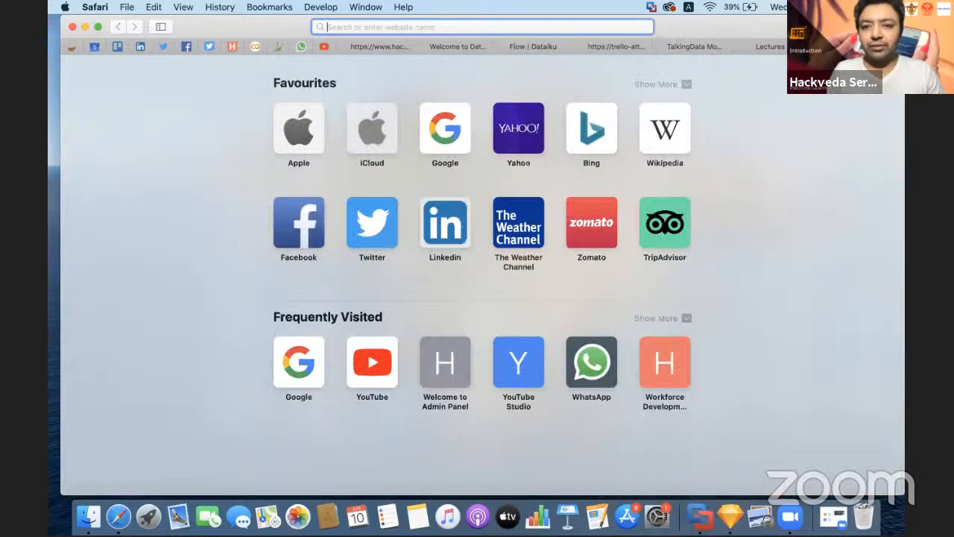
pyautogui.write('colab.research.google.com/')
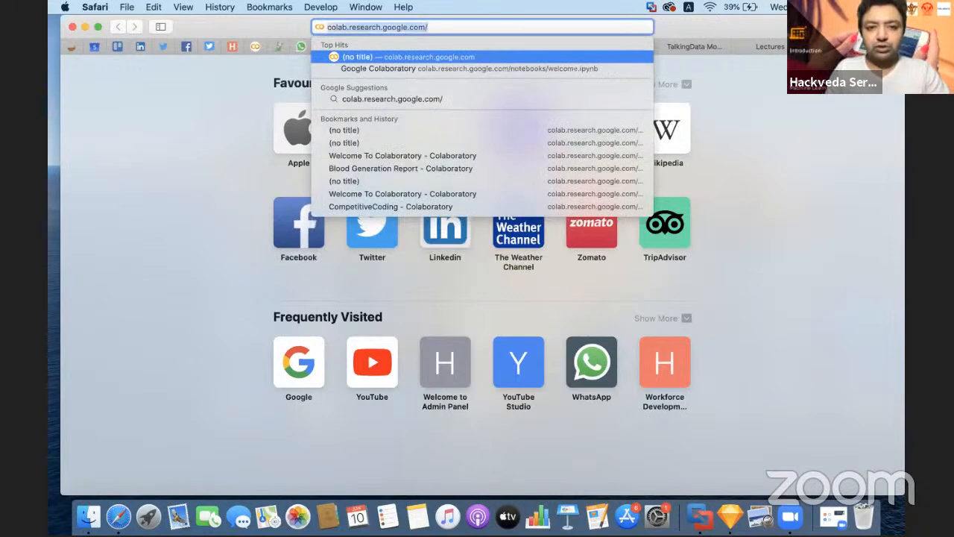
pyautogui.press('Return')
pyautogui.click(324, 46)
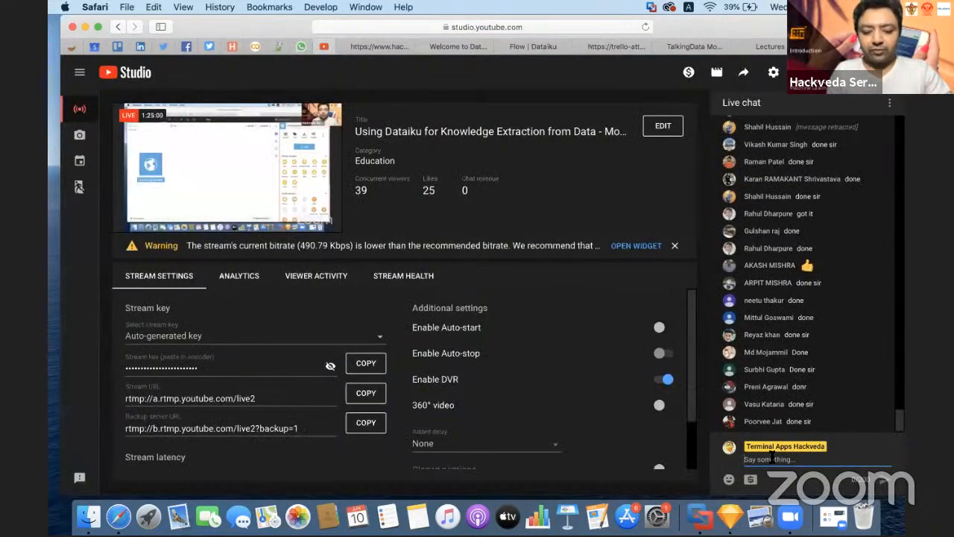
pyautogui.write('http://colab.research.google.com/')
pyautogui.press('Return')
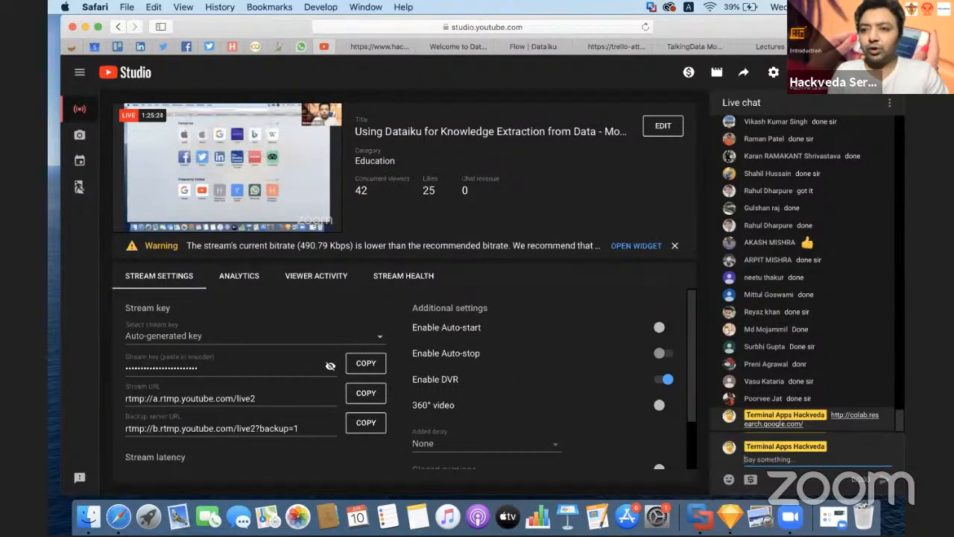
# Step: Switch back to Google Colab and outline the New Notebook option with a rectangle annotation
pyautogui.click(849, 47)
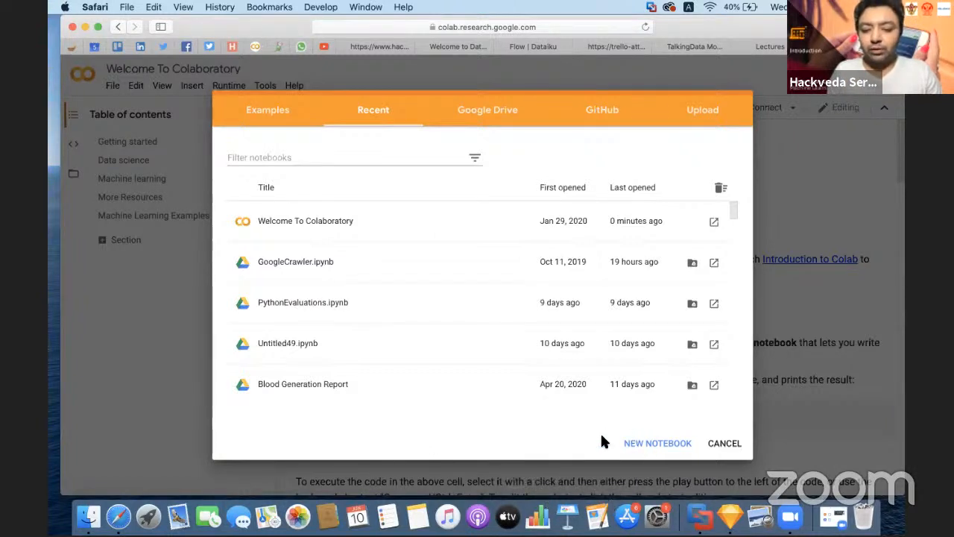
pyautogui.click(622, 449)
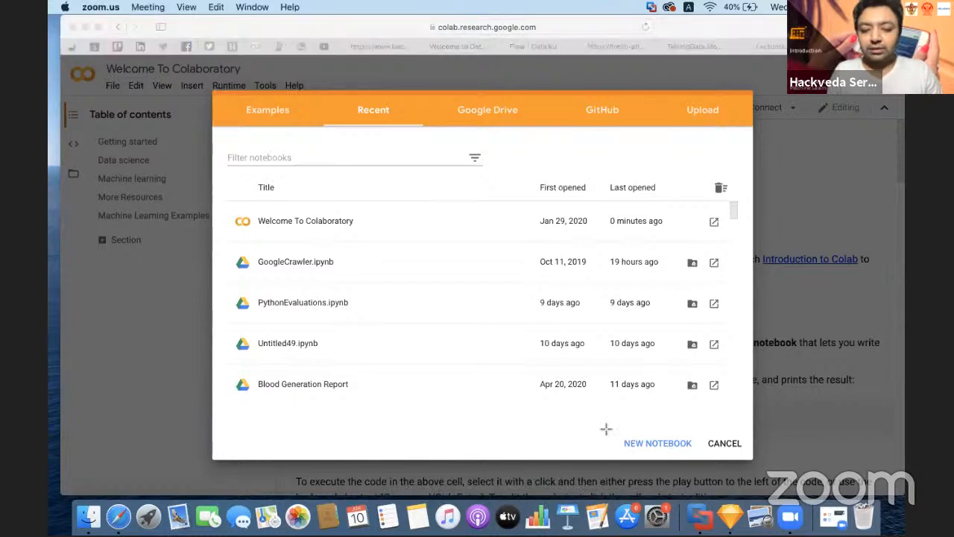
pyautogui.moveTo(610, 431)
pyautogui.mouseDown()
pyautogui.moveTo(663, 452)
pyautogui.moveTo(698, 452)
pyautogui.mouseUp()
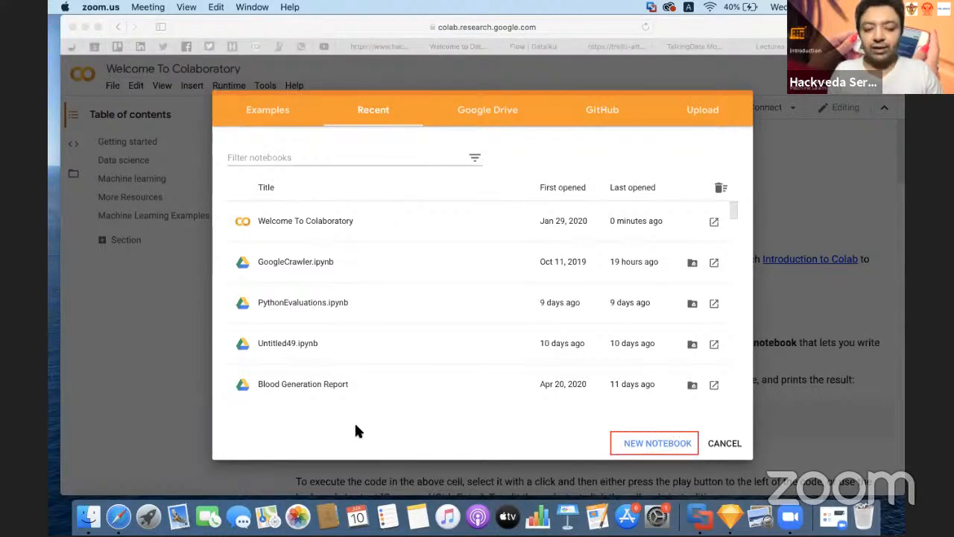
# Step: Create a new Colab notebook, clear all annotation drawings from the screen, and return to the notebook
pyautogui.rightClick(604, 398)
pyautogui.click(543, 412)
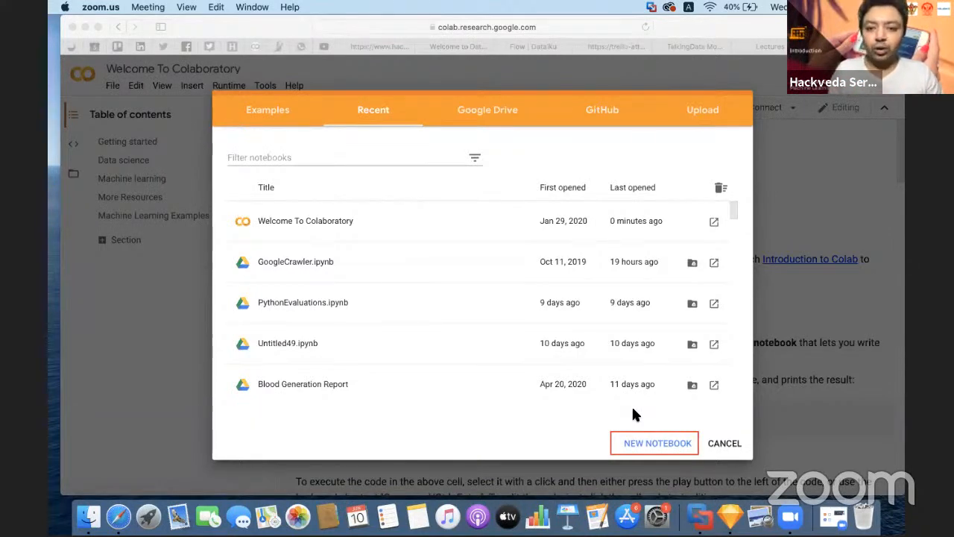
pyautogui.click(655, 445)
pyautogui.click(654, 446)
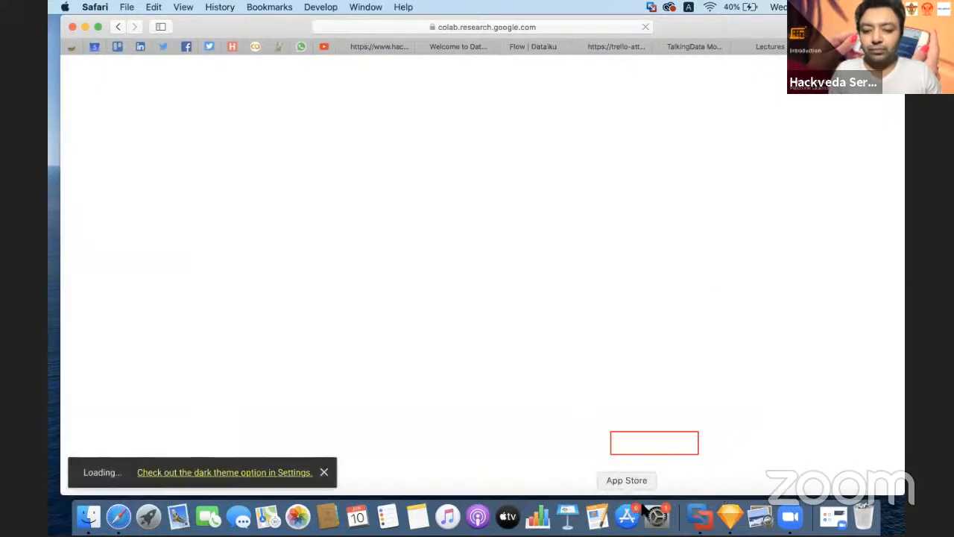
pyautogui.click(642, 453)
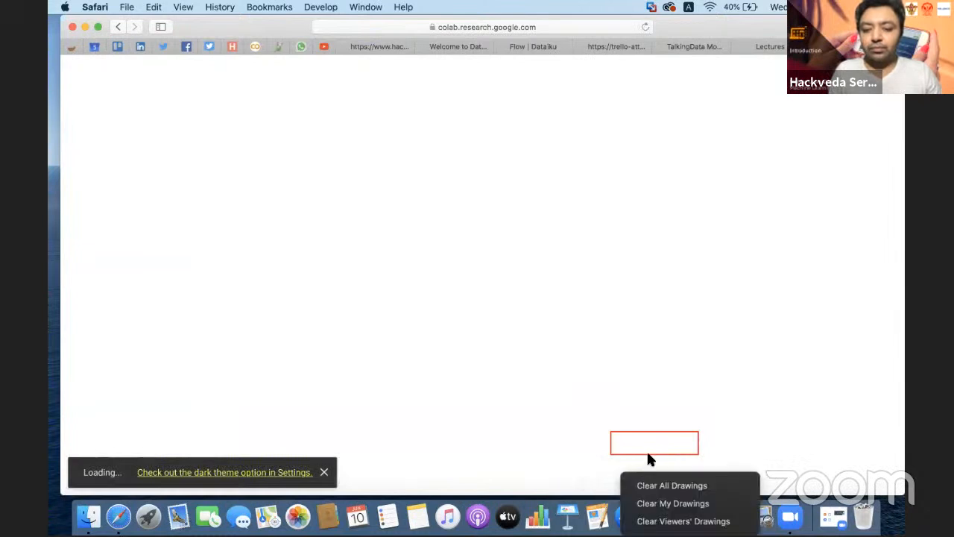
pyautogui.click(640, 486)
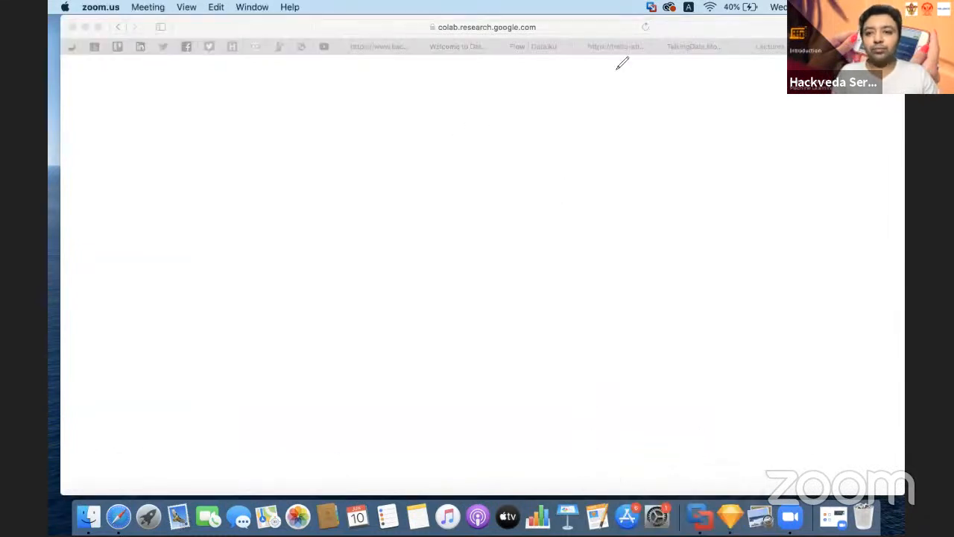
pyautogui.press('super+Tab')
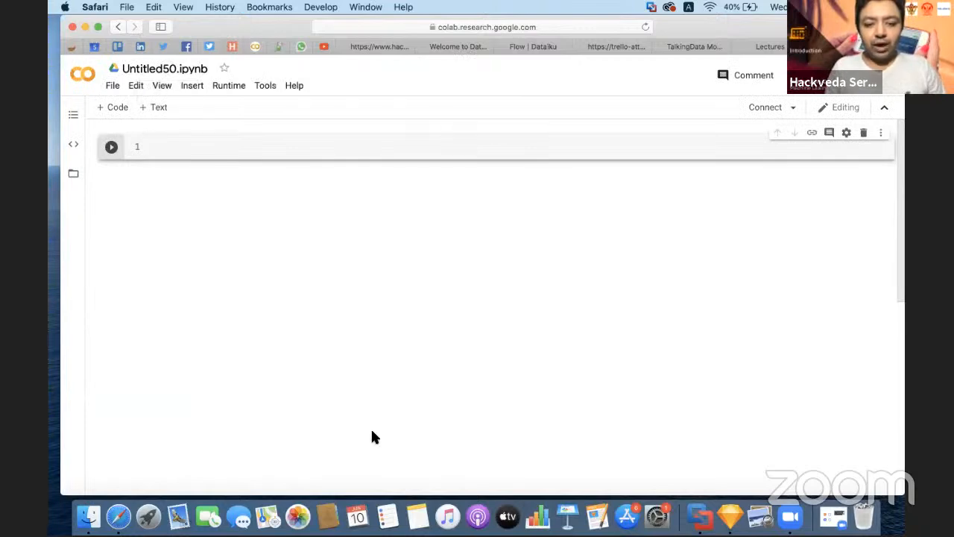
# Step: Add the text annotation "IPYNB - Interactive Python Notebook" beside the notebook's file name
pyautogui.click(255, 65)
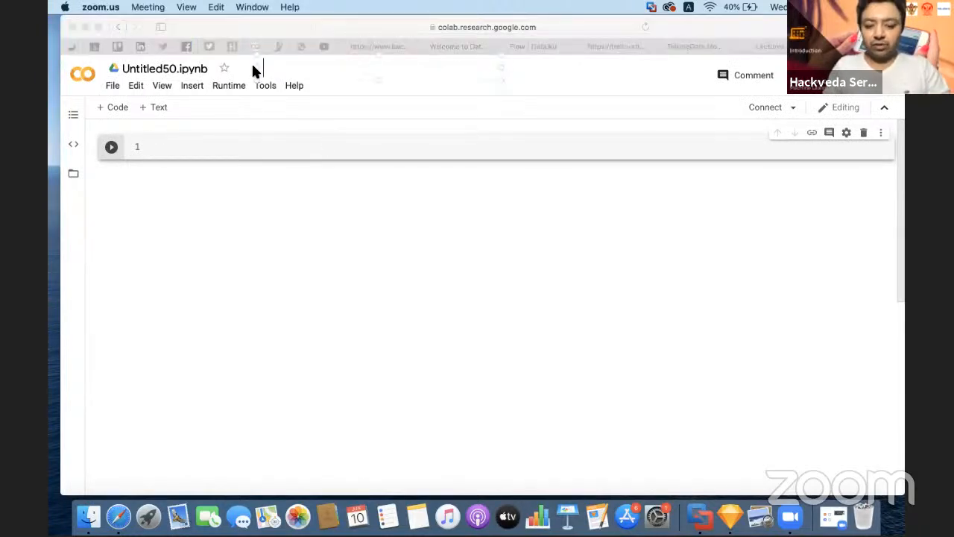
pyautogui.write('IPYNB')
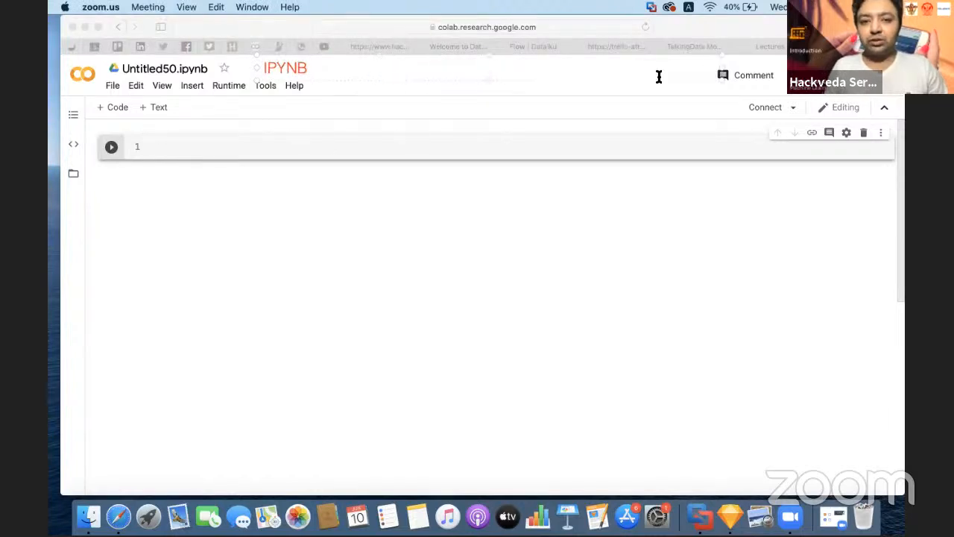
pyautogui.write(' - Interact')
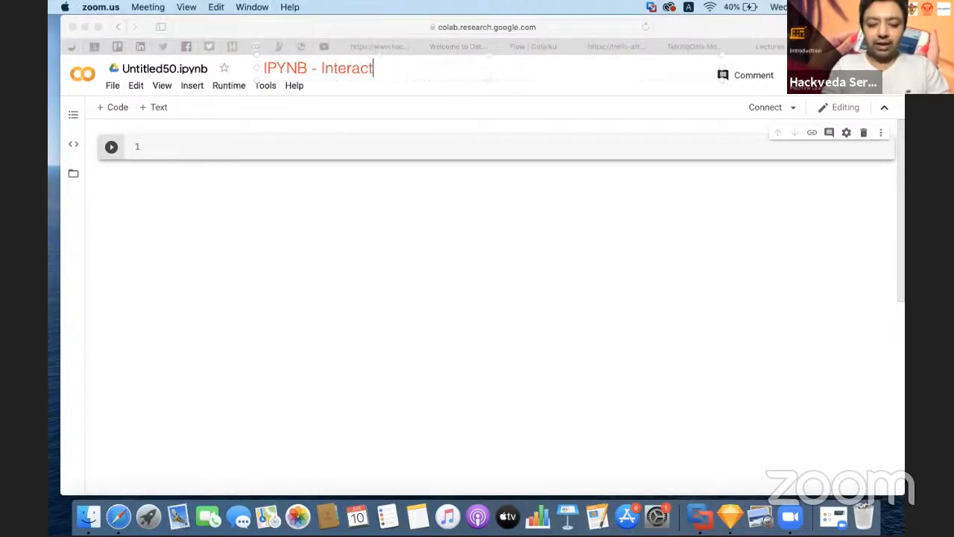
pyautogui.write('ive Python No')
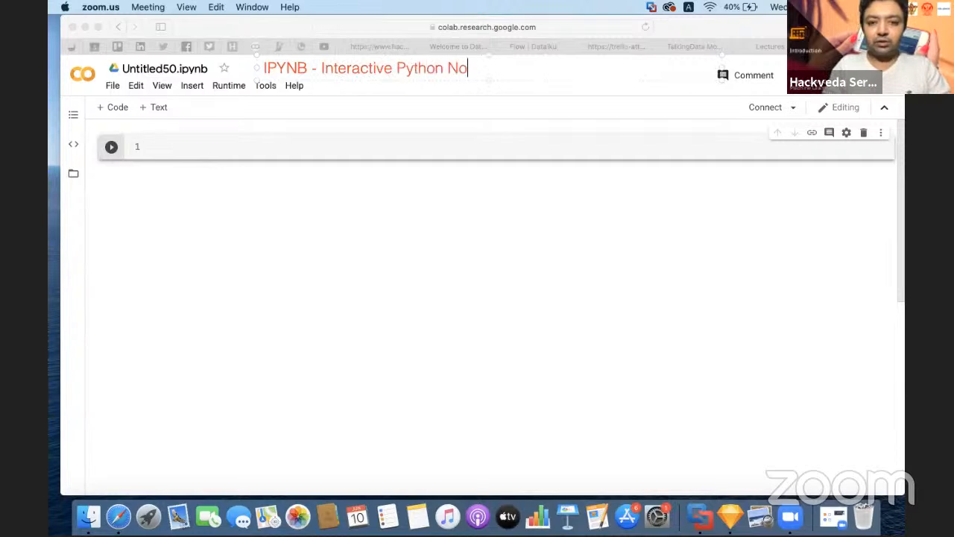
pyautogui.write('tebook')
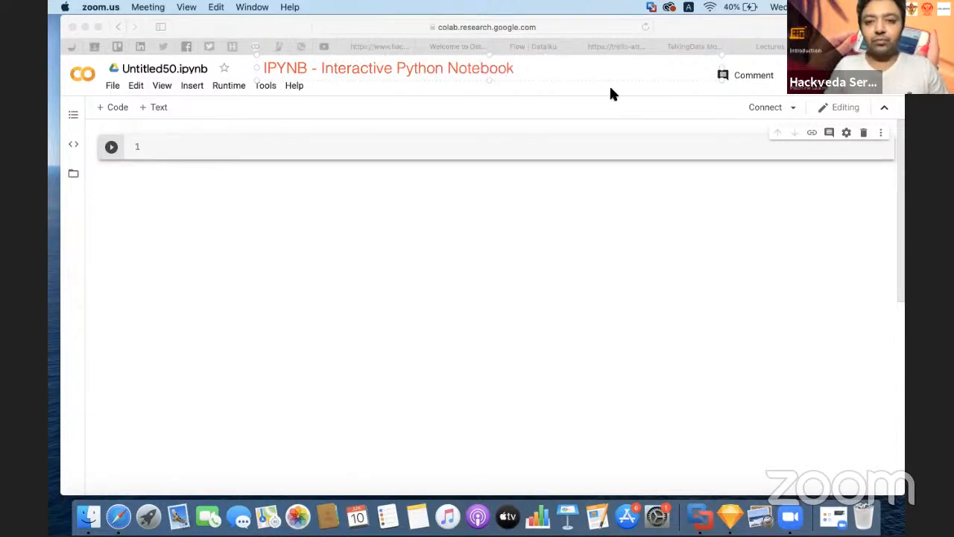
pyautogui.click(611, 88)
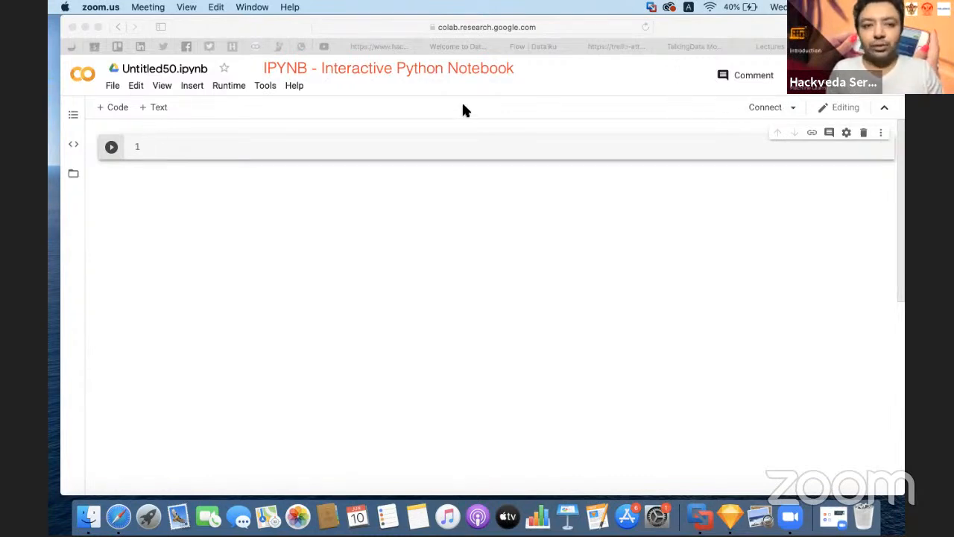
# Step: Try to rename the notebook as HouseProject.ipynb
pyautogui.click(161, 68)
pyautogui.click(175, 68)
pyautogui.moveTo(176, 68); pyautogui.dragTo(117, 68)
pyautogui.write('HouseP')
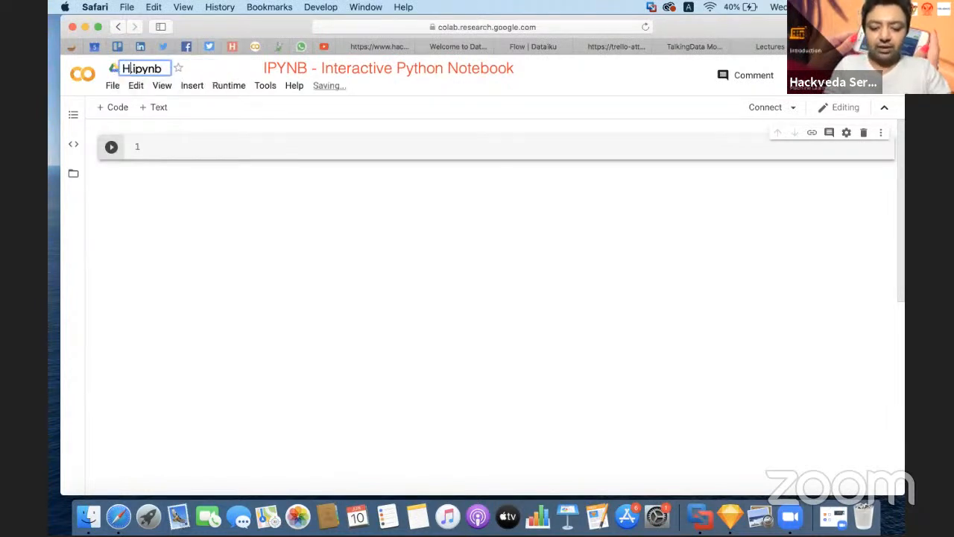
pyautogui.write('roject')
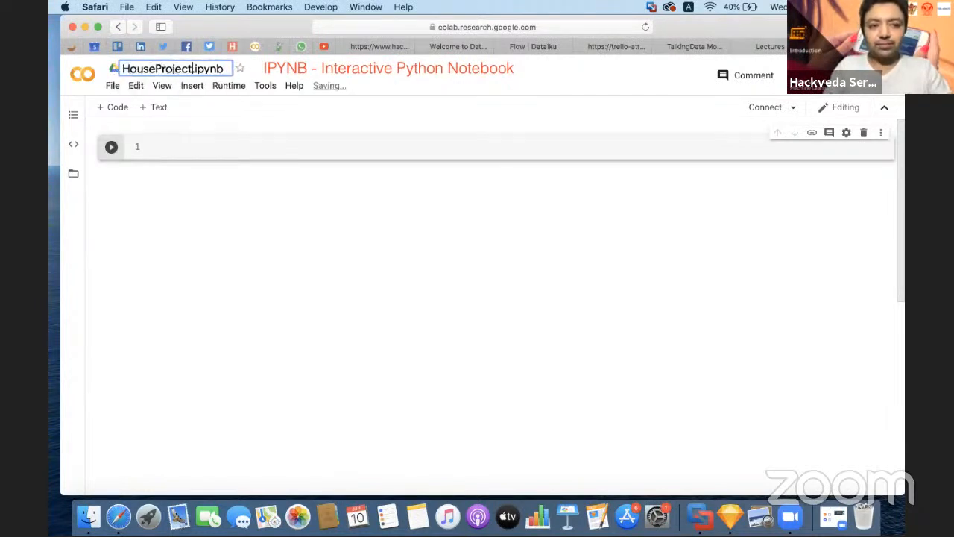
pyautogui.press('Return')
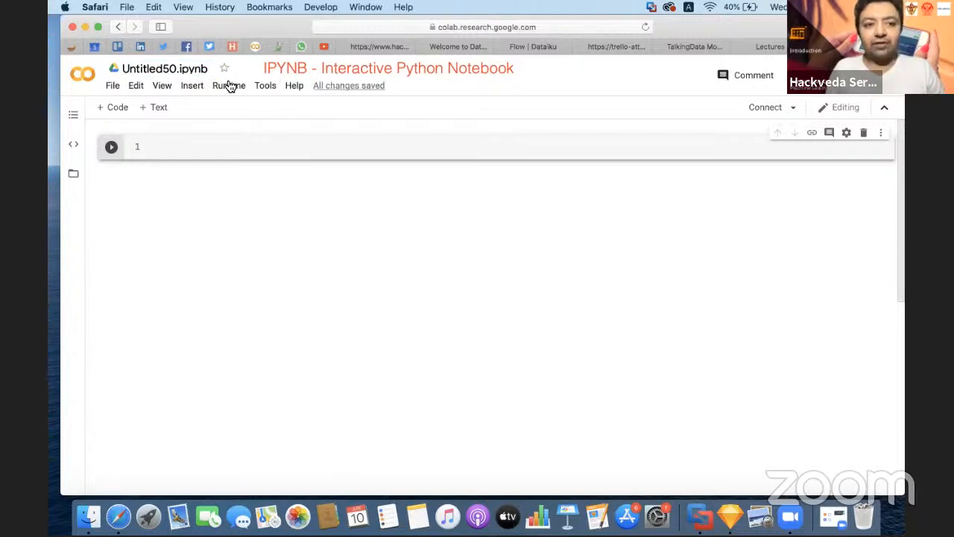
# Step: Rename the notebook as HouseProject.ipynb and connect it to a runtime
pyautogui.click(166, 73)
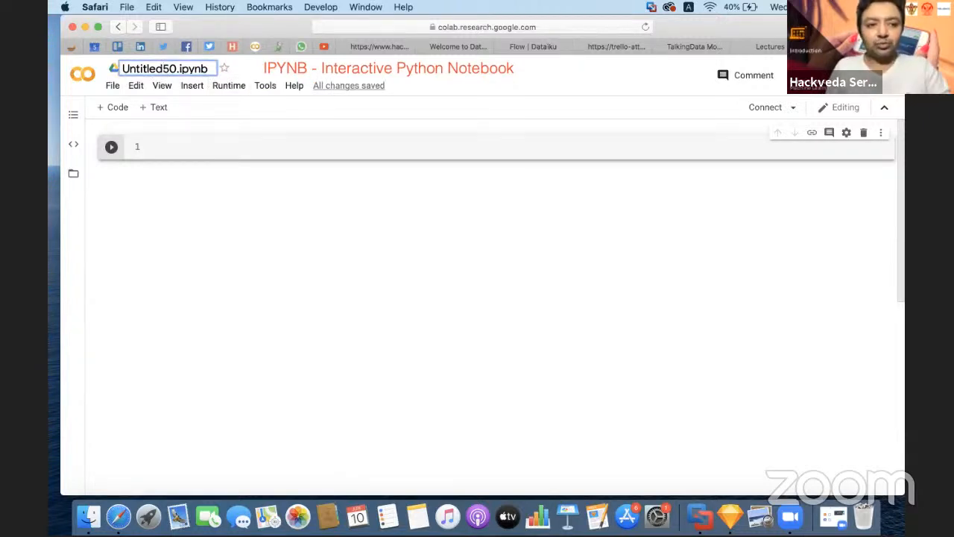
pyautogui.moveTo(176, 69); pyautogui.dragTo(123, 68)
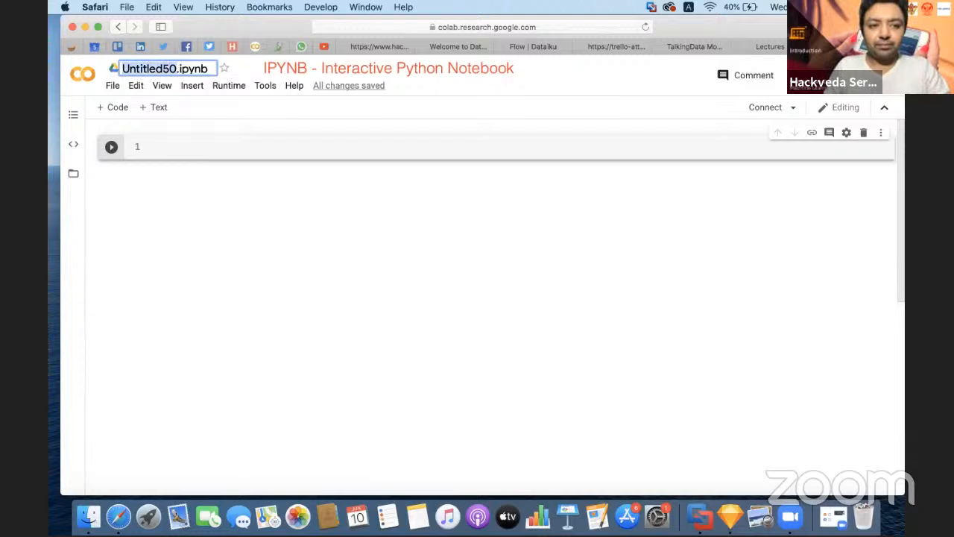
pyautogui.write('HouseProje')
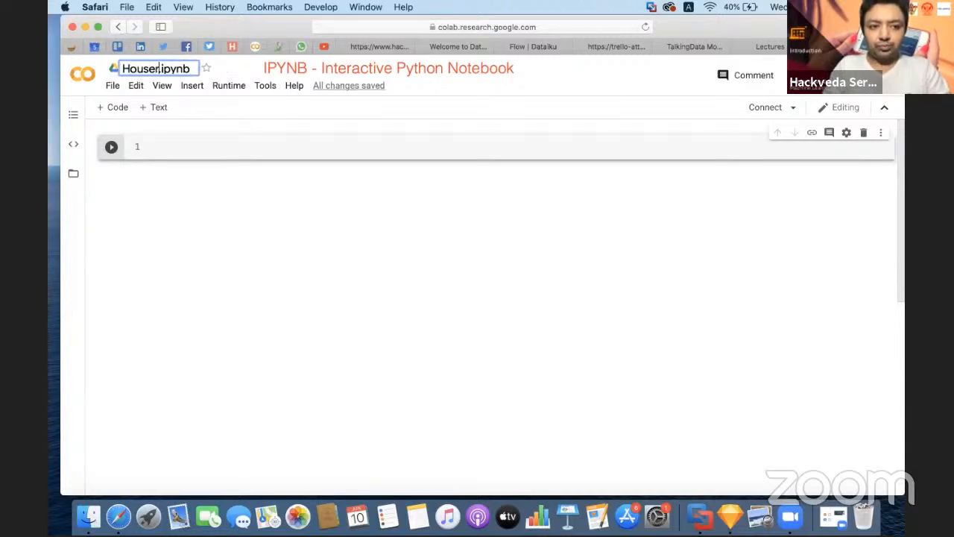
pyautogui.write('ct')
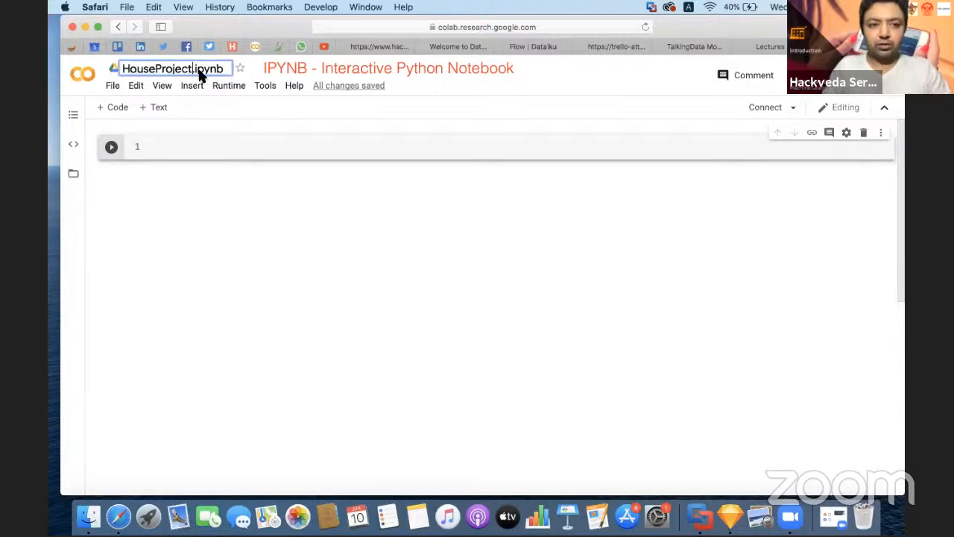
pyautogui.click(523, 61)
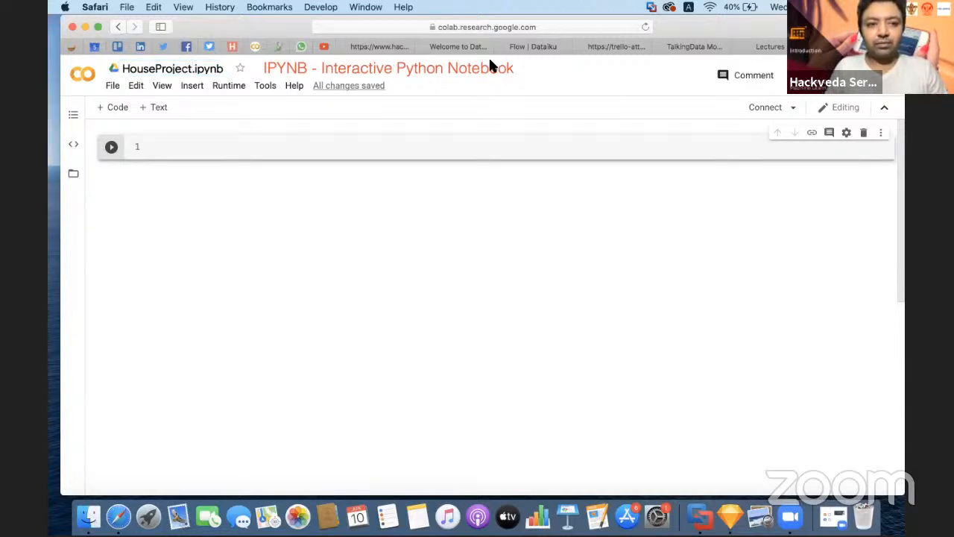
pyautogui.click(762, 111)
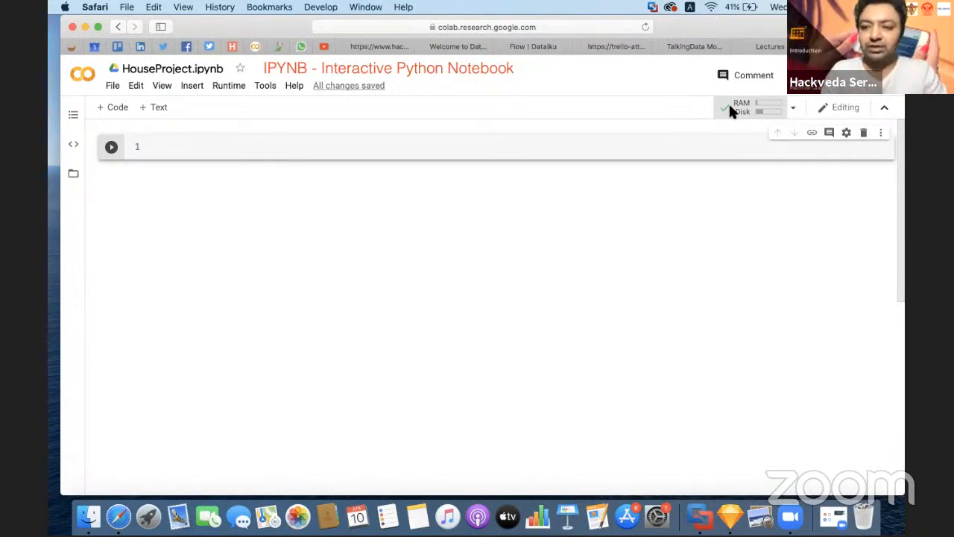
# Step: Write the comment "# Data Collection" on the first line of the empty code cell
pyautogui.click(207, 149)
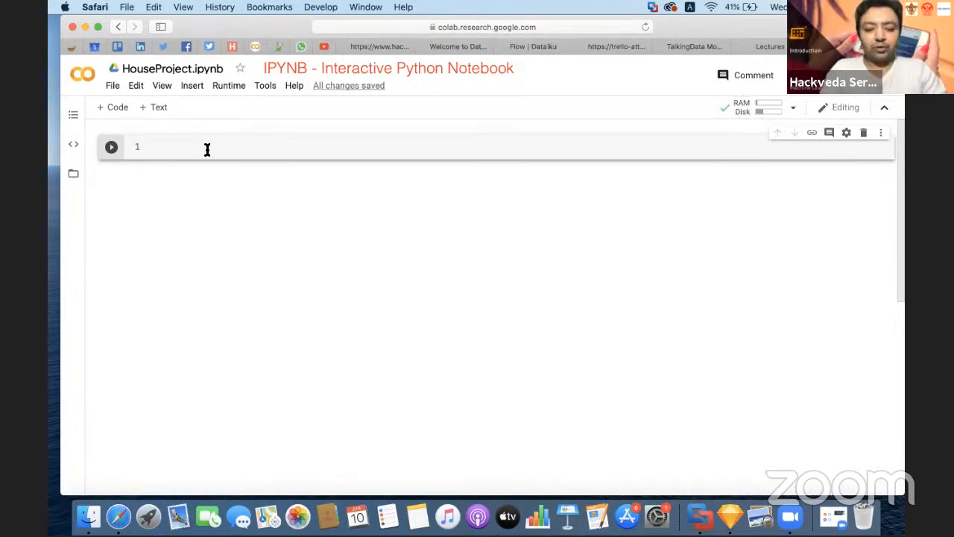
pyautogui.write('# Data ')
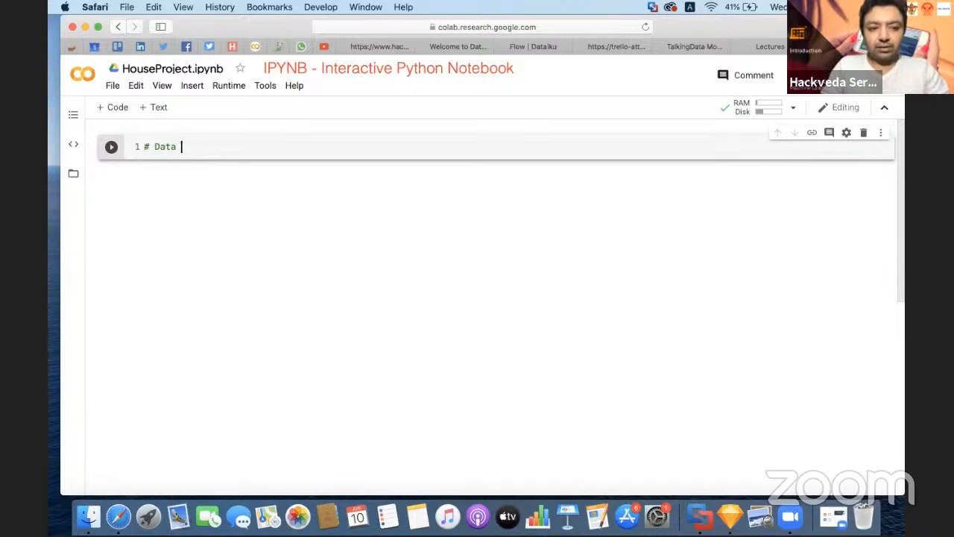
pyautogui.write('Colelctio')
pyautogui.press('BackSpace')
pyautogui.press('BackSpace')
pyautogui.press('BackSpace')
pyautogui.press('BackSpace')
pyautogui.press('BackSpace')
pyautogui.press('BackSpace')
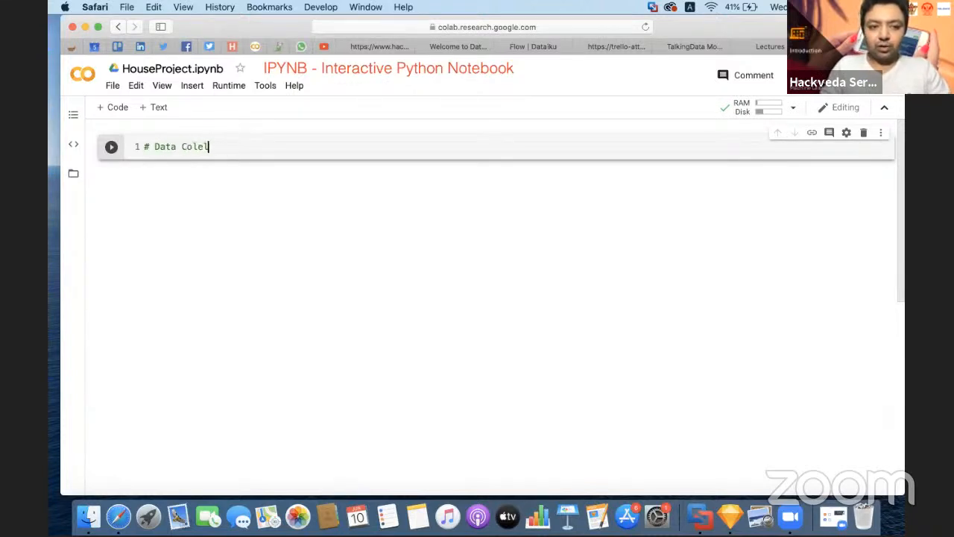
pyautogui.write('lection')
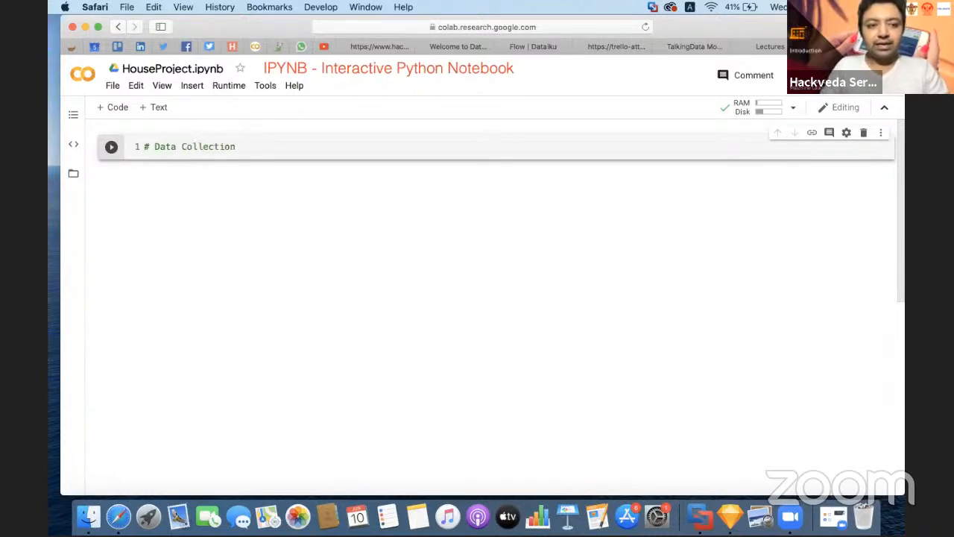
# Step: Add the comment "# Read the data" on the second line of the code cell
pyautogui.press('Return')
pyautogui.write('# Read thge dat')
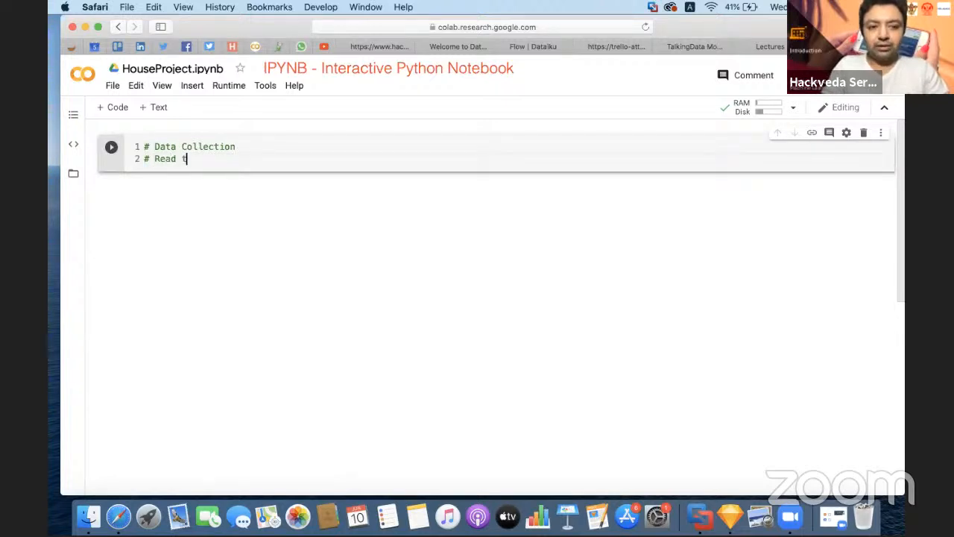
pyautogui.press('BackSpace')
pyautogui.press('BackSpace')
pyautogui.press('BackSpace')
pyautogui.press('BackSpace')
pyautogui.press('BackSpace')
pyautogui.press('BackSpace')
pyautogui.write('e data')
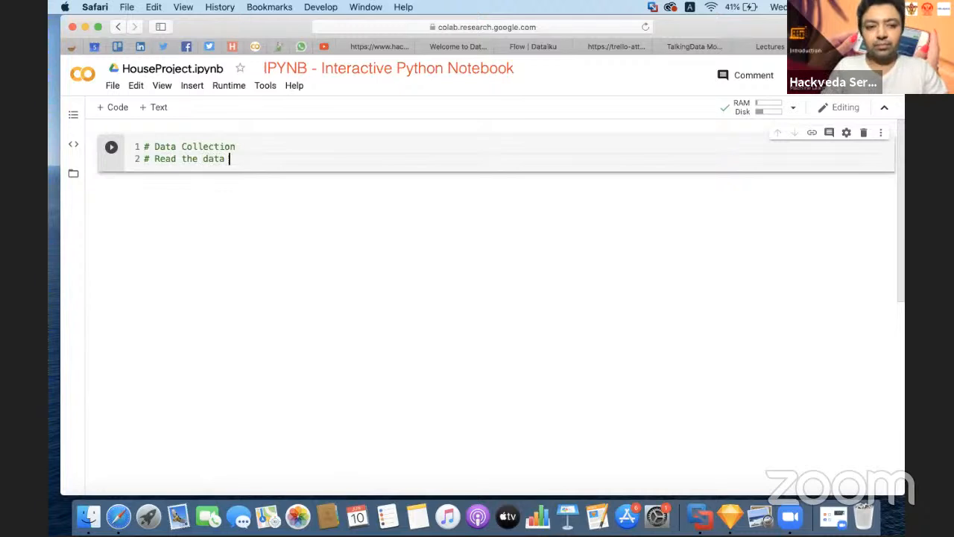
# Step: Enlarge the page and add "import pandas as pd" on the third line of the code cell
pyautogui.press('Return')
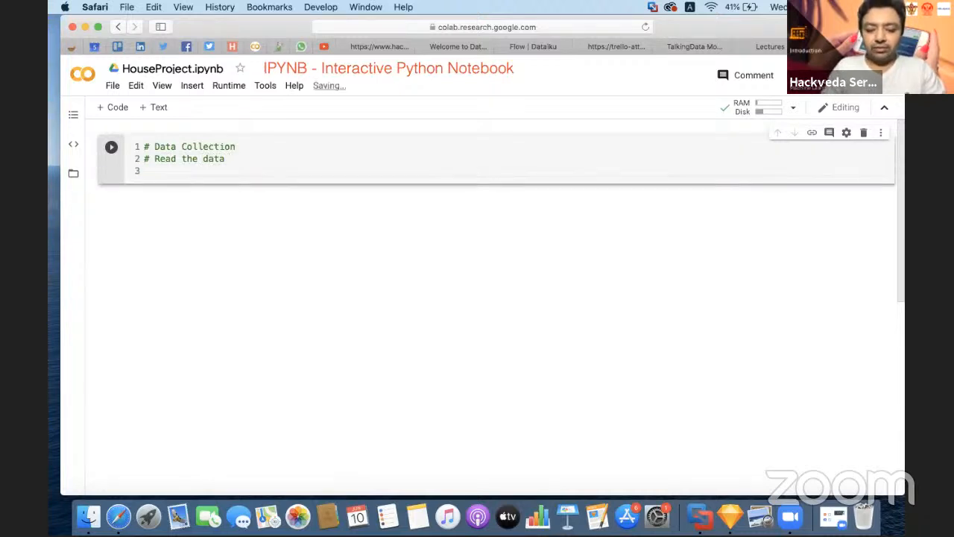
pyautogui.press('super+equal')
pyautogui.press('super+equal')
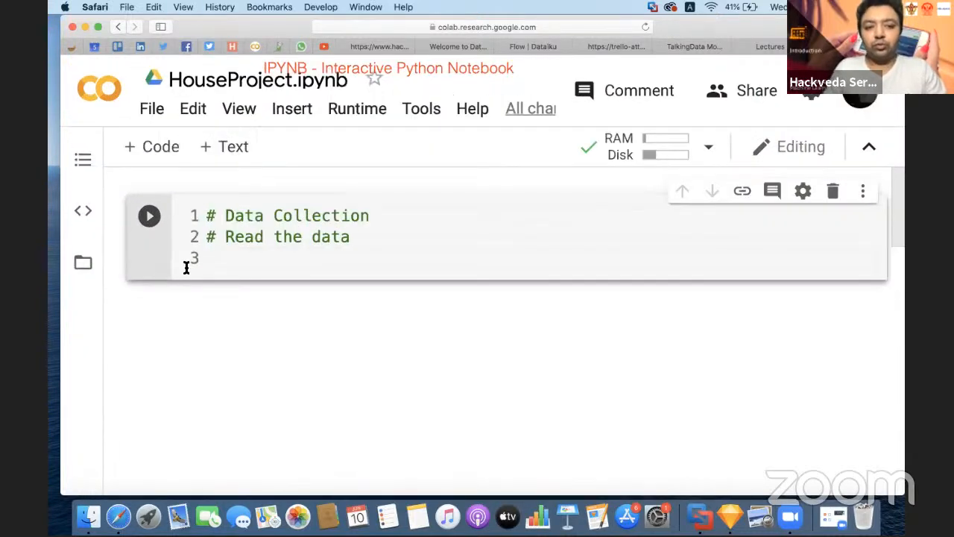
pyautogui.scroll(-1, 236, 257)
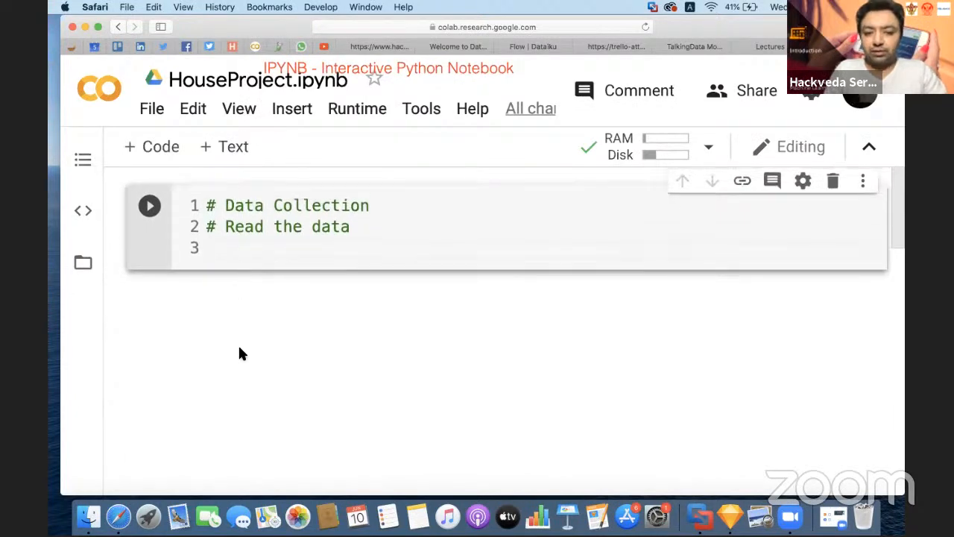
pyautogui.write('import panda')
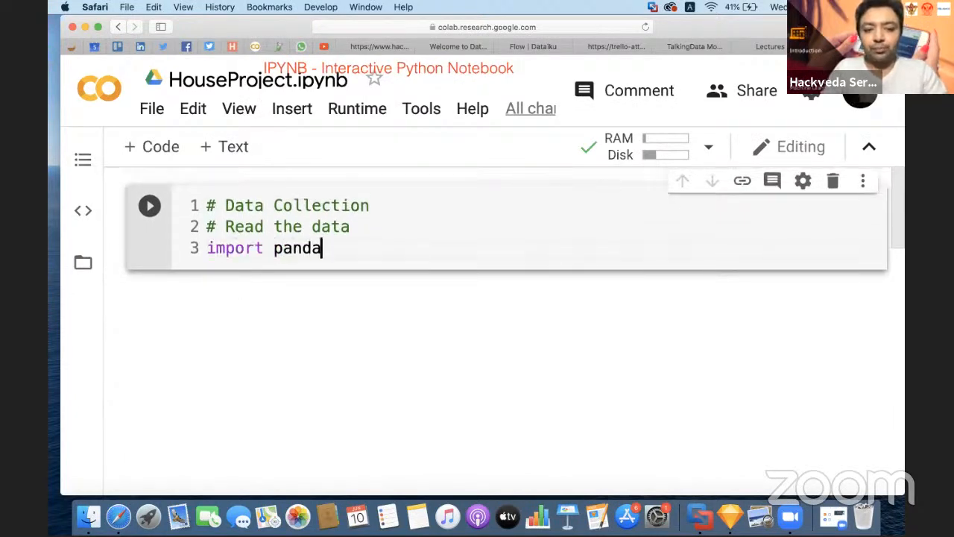
pyautogui.write('s as pd')
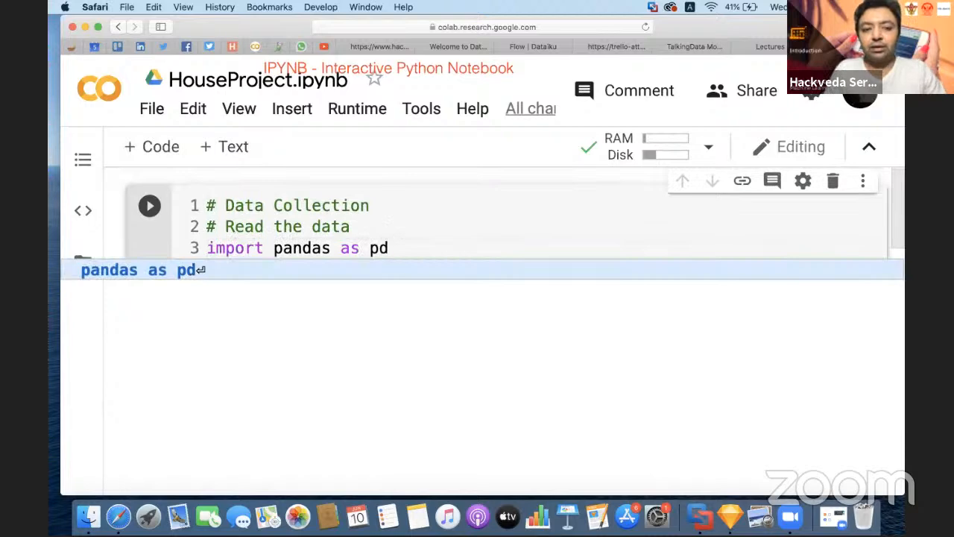
# Step: Highlight the library name pandas and its alias pd in the import statement to point them out
pyautogui.click(422, 219)
pyautogui.moveTo(273, 248); pyautogui.dragTo(332, 247)
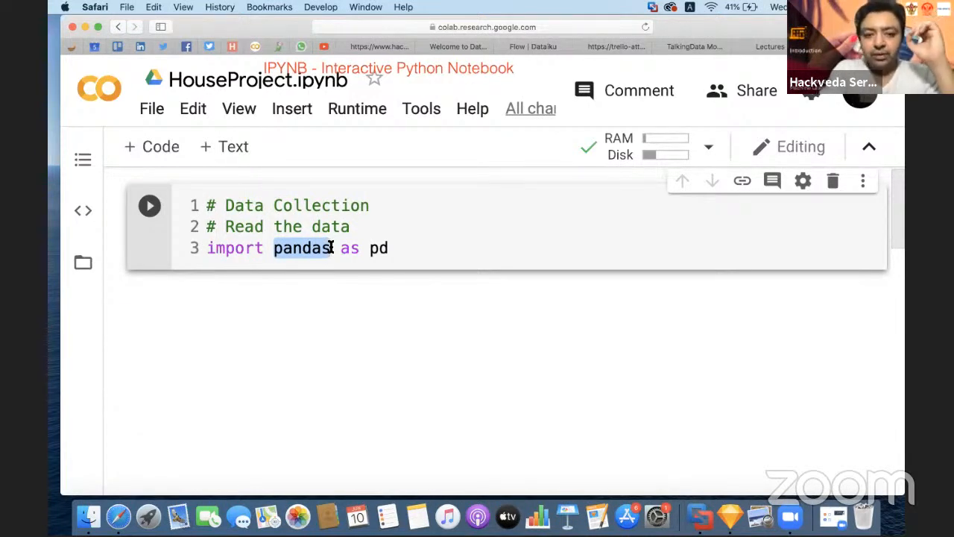
pyautogui.moveTo(371, 248); pyautogui.dragTo(389, 249)
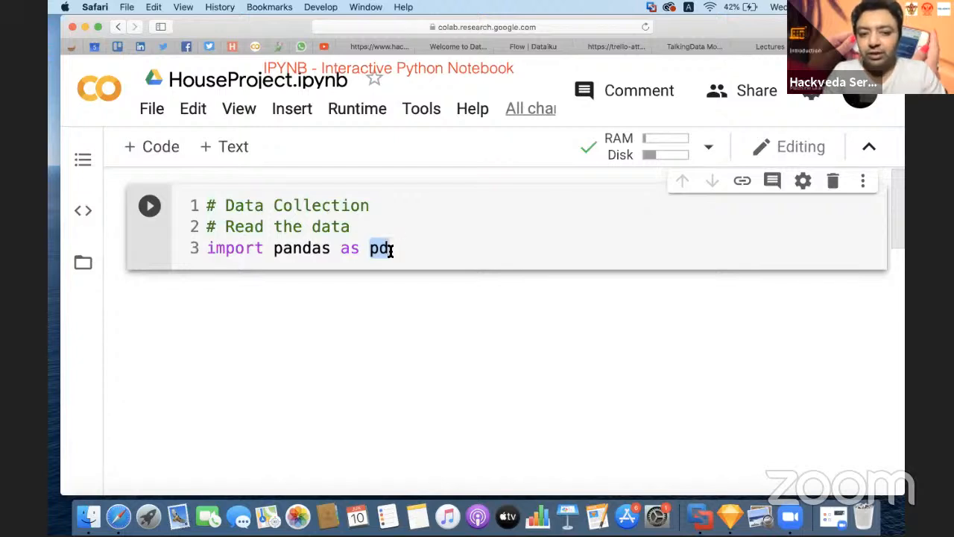
pyautogui.press('Return')
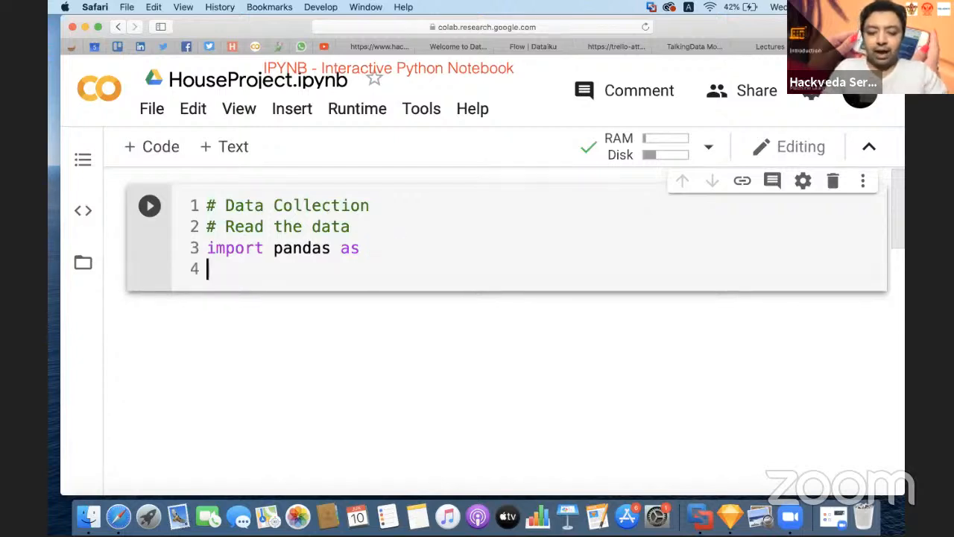
pyautogui.write('pd.rea')
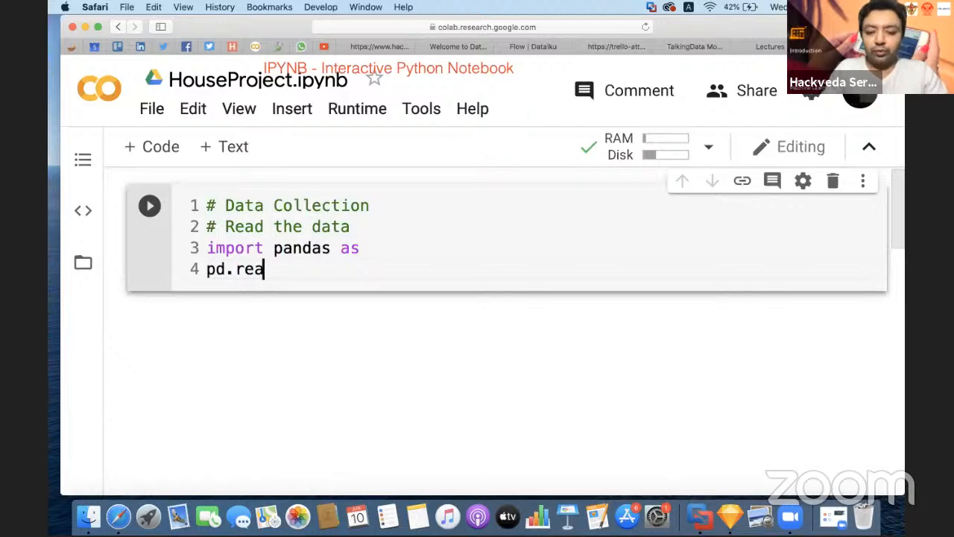
pyautogui.write('d_csv')
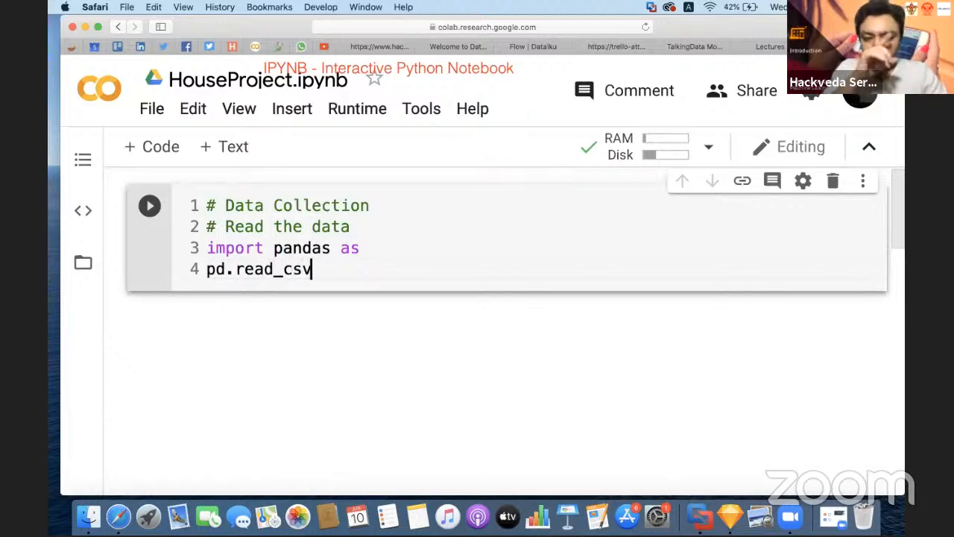
pyautogui.write('(')
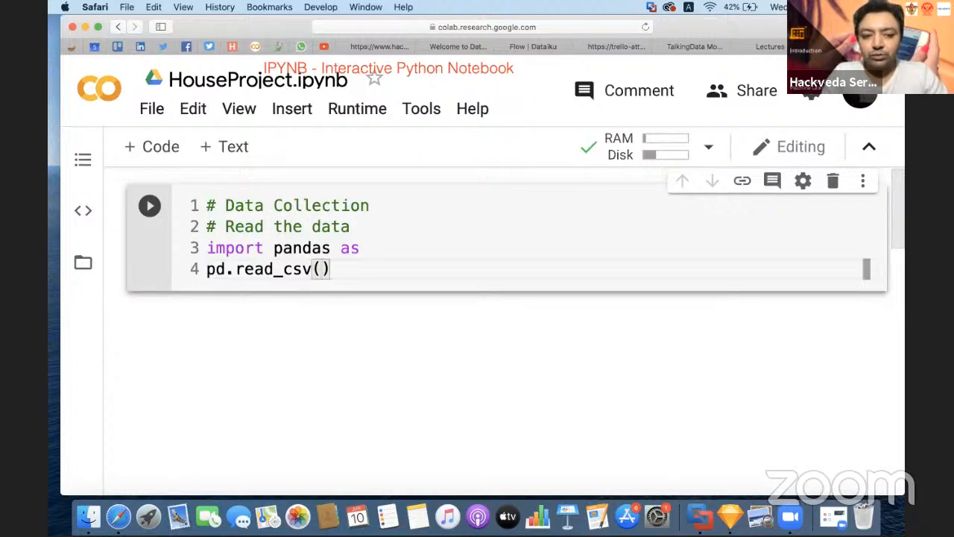
pyautogui.press('Right')
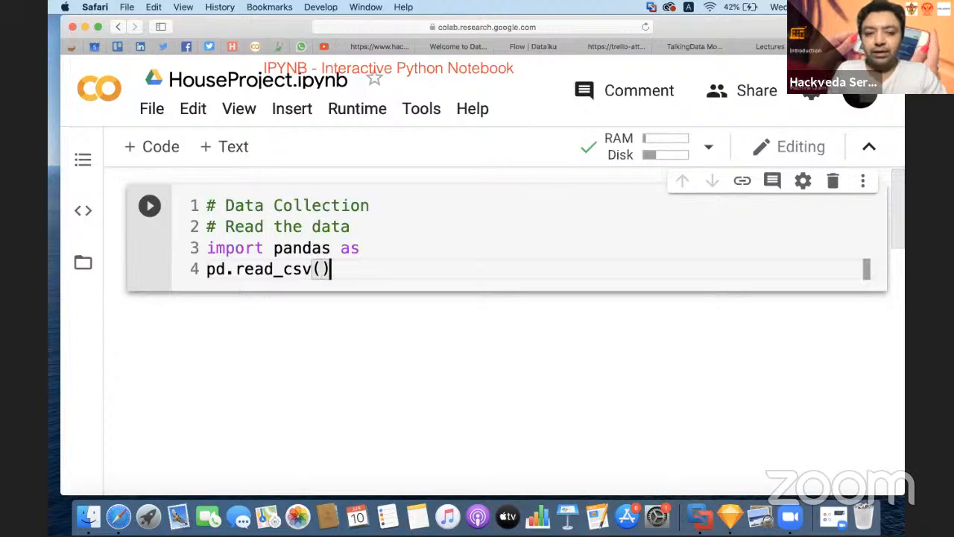
pyautogui.press('BackSpace')
pyautogui.press('BackSpace')
pyautogui.press('BackSpace')
pyautogui.press('BackSpace')
pyautogui.press('BackSpace')
pyautogui.press('BackSpace')
pyautogui.press('BackSpace')
pyautogui.press('BackSpace')
pyautogui.press('BackSpace')
pyautogui.press('BackSpace')
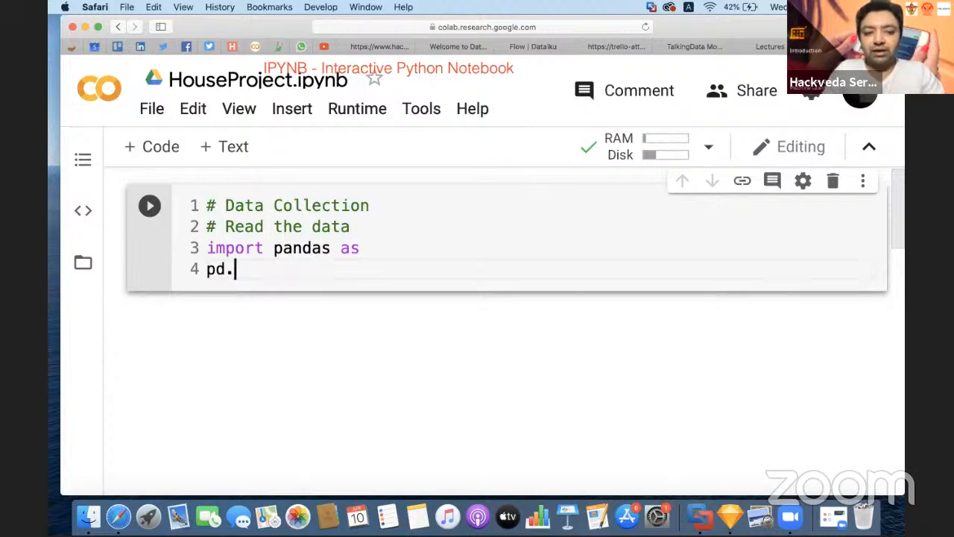
pyautogui.press('BackSpace')
pyautogui.press('BackSpace')
pyautogui.press('BackSpace')
pyautogui.press('BackSpace')
pyautogui.write('pd')
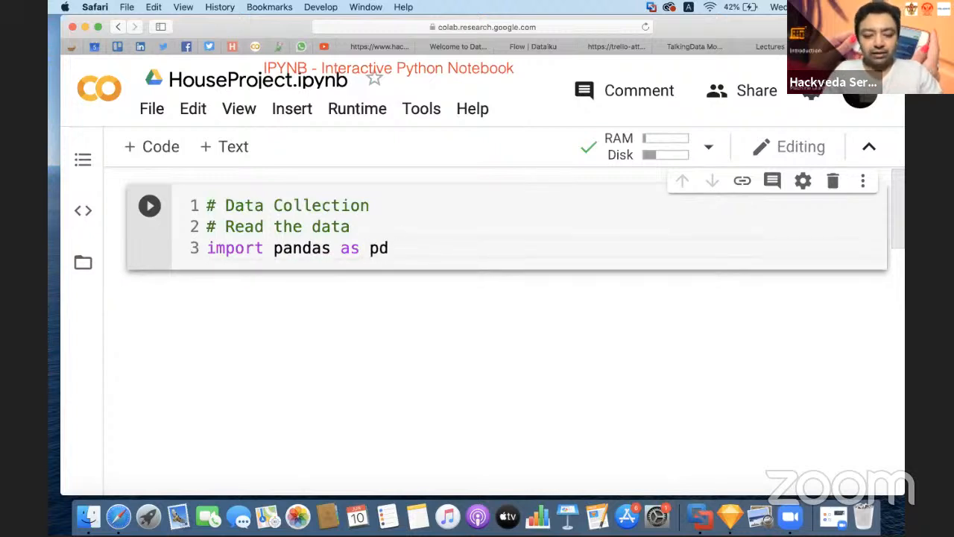
# Step: Run the pandas import cell, and change the notebook's hardware accelerator from the runtime settings to GPU
pyautogui.hotkey('ctrl', 'Return')
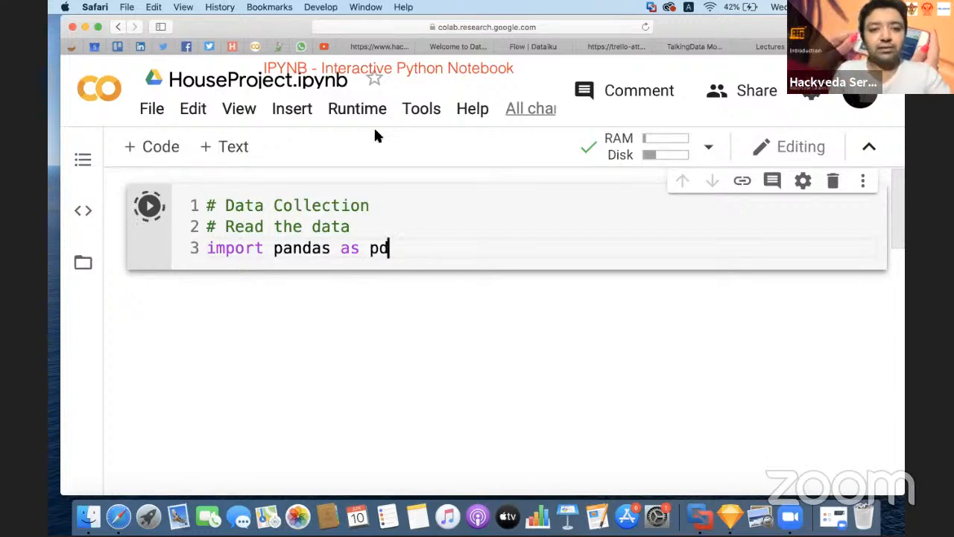
pyautogui.click(354, 113)
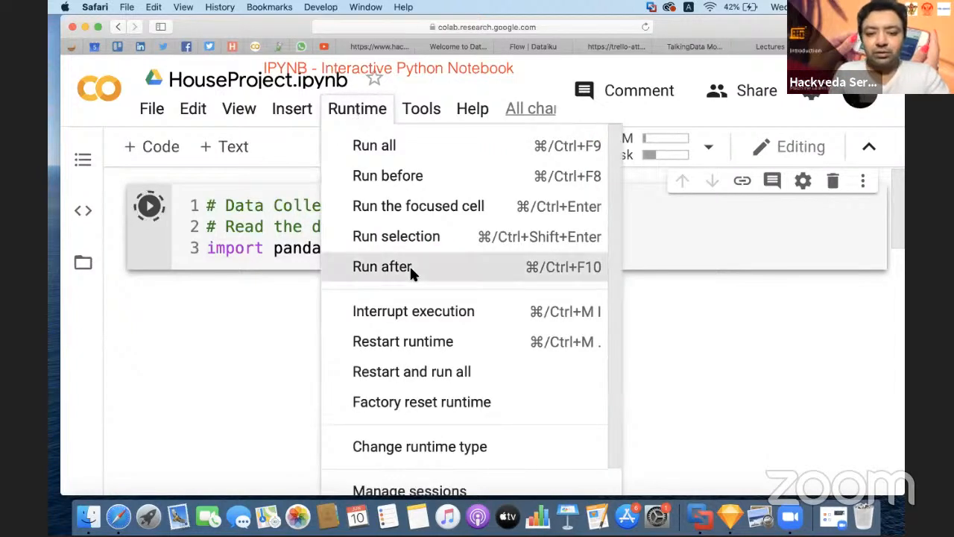
pyautogui.scroll(-2, 409, 266)
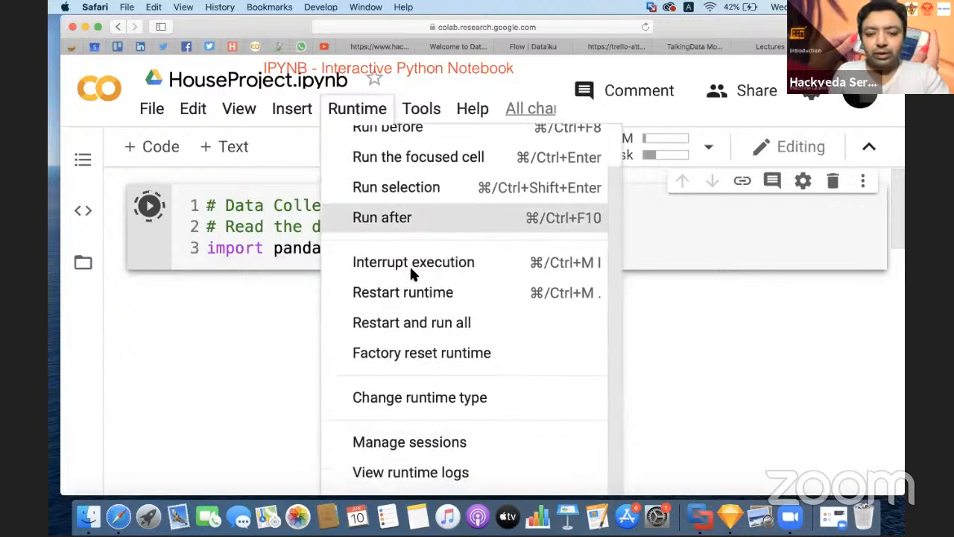
pyautogui.click(457, 410)
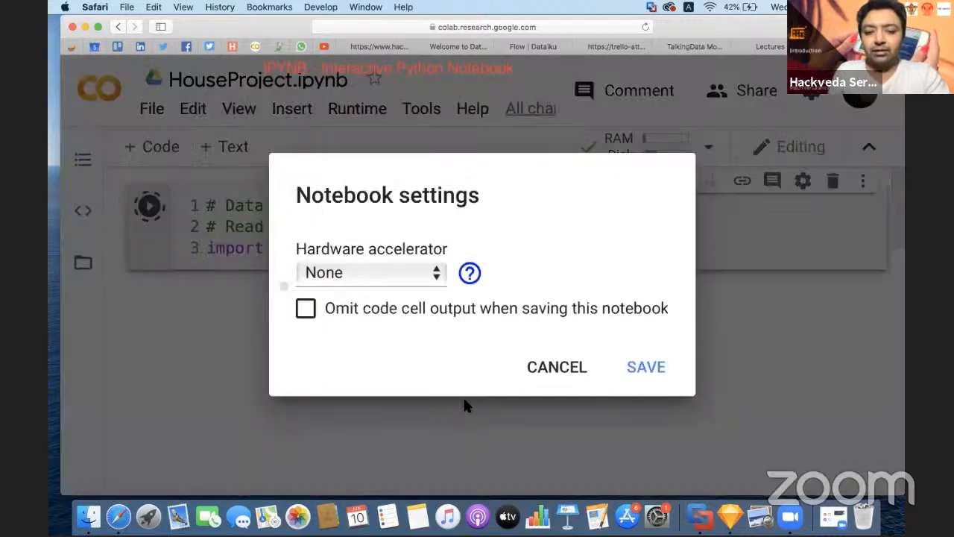
pyautogui.click(424, 277)
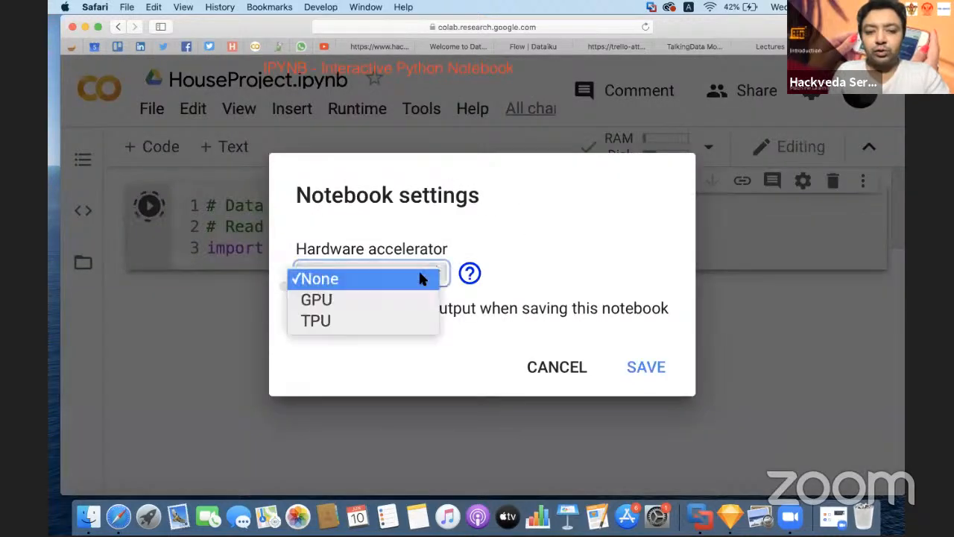
pyautogui.click(352, 304)
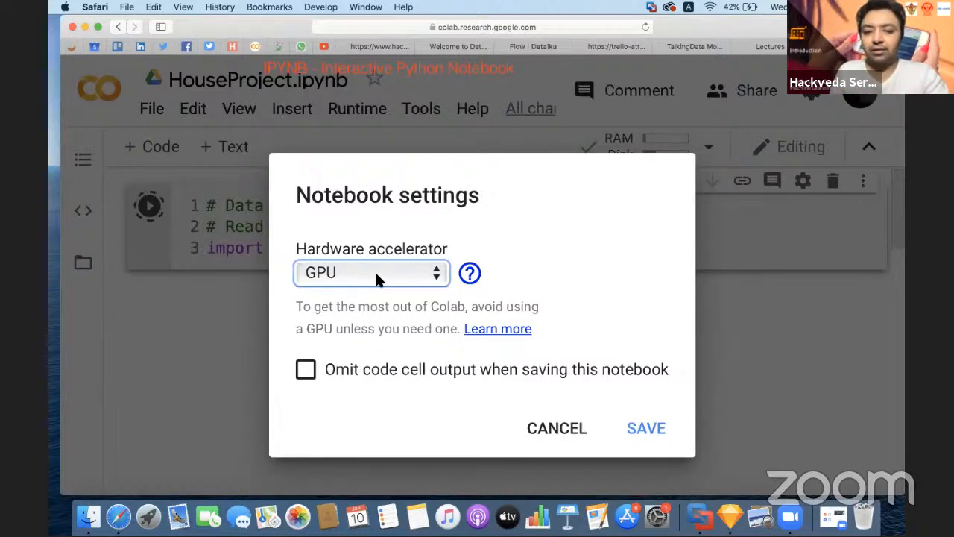
pyautogui.click(656, 433)
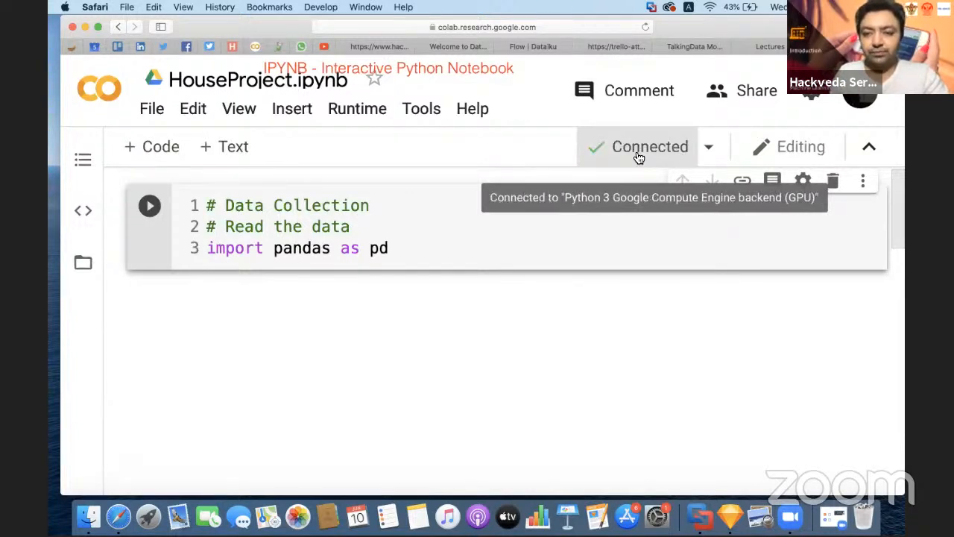
# Step: Run the import cell again on the GPU runtime and start line 4 of the cell with "pd.read"
pyautogui.click(417, 243)
pyautogui.hotkey('shift', 'Return')
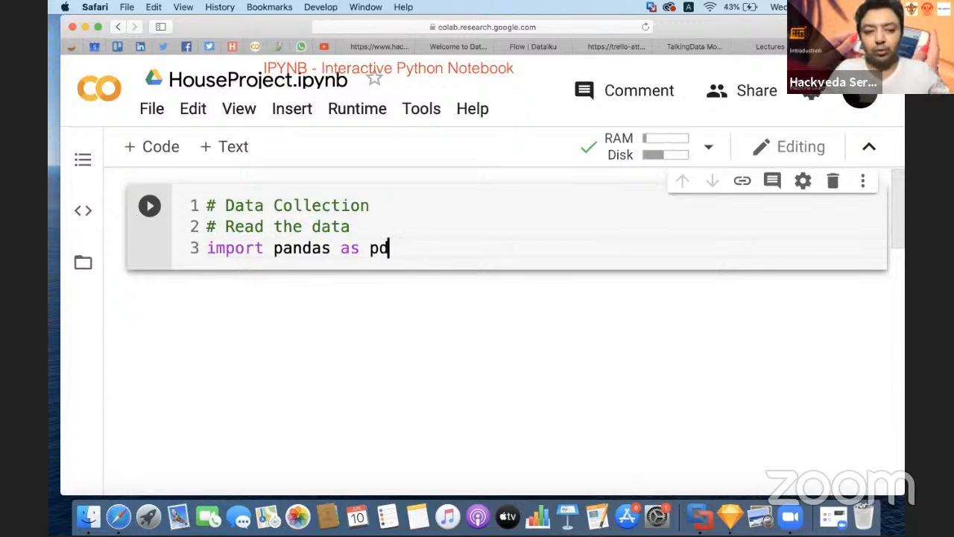
pyautogui.press('Return')
pyautogui.write('pd.')
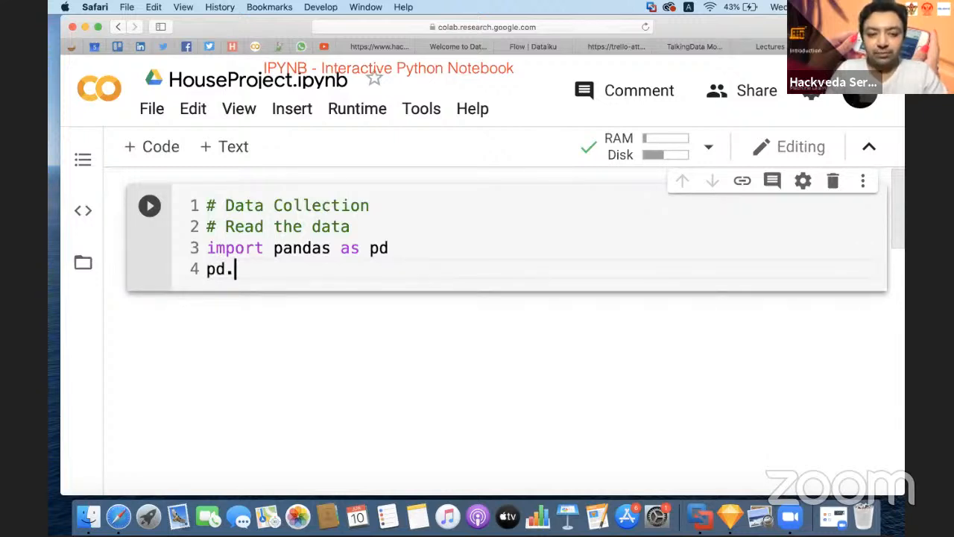
pyautogui.press('BackSpace')
pyautogui.write('.')
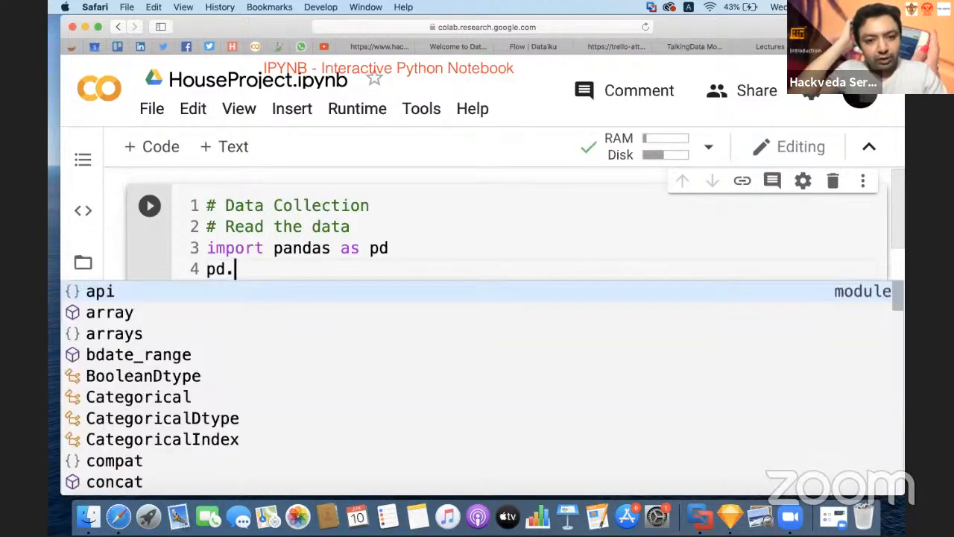
pyautogui.write('rea')
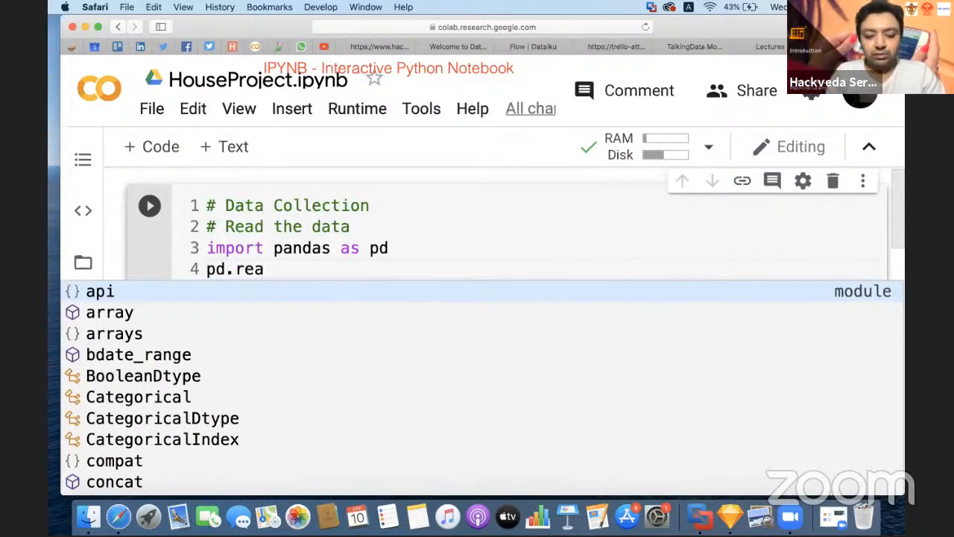
pyautogui.write('d')
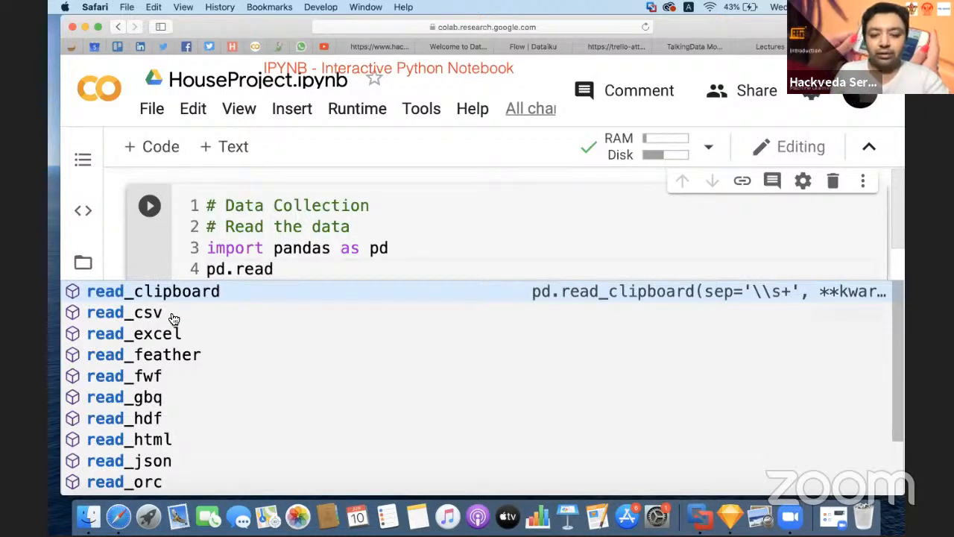
# Step: Browse the suggested pandas read functions, from read_clipboard through read_sql_table, to see which data formats can be read
pyautogui.press('Down')
pyautogui.press('Down')
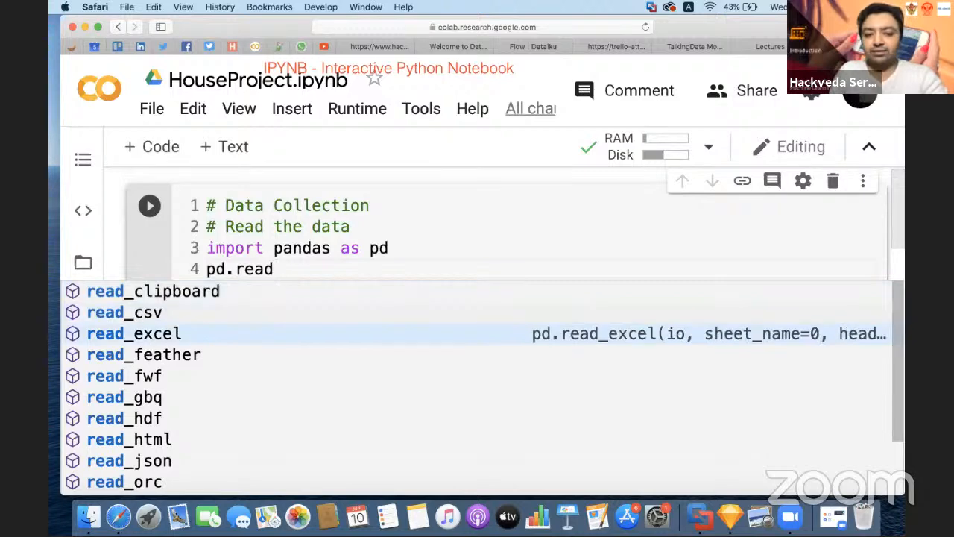
pyautogui.press('Down')
pyautogui.press('Down')
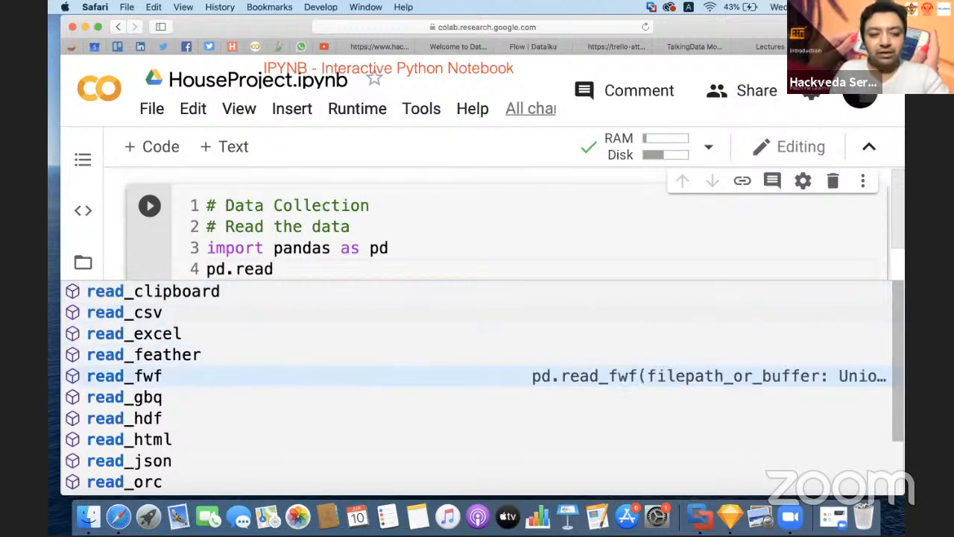
pyautogui.press('Down')
pyautogui.press('Down')
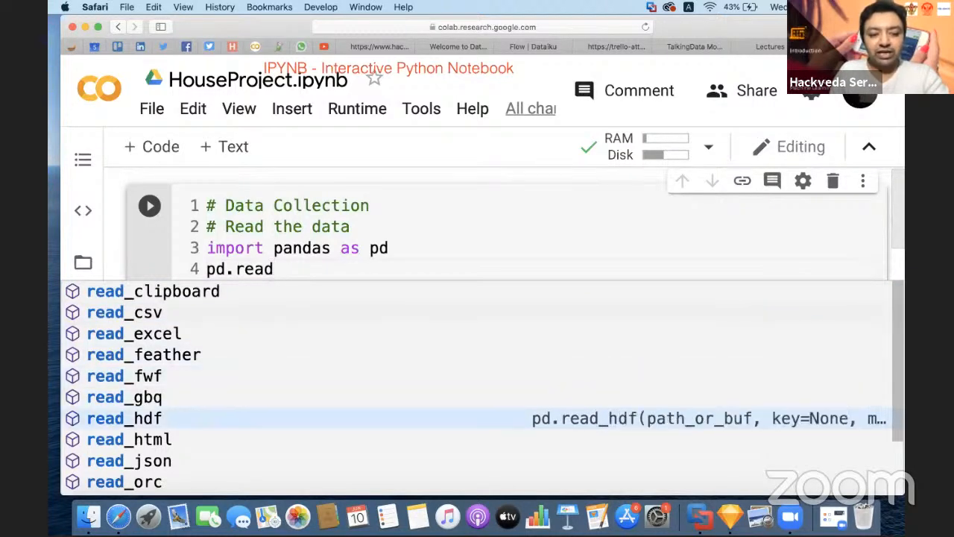
pyautogui.press('Down')
pyautogui.press('Down')
pyautogui.press('Down')
pyautogui.press('Down')
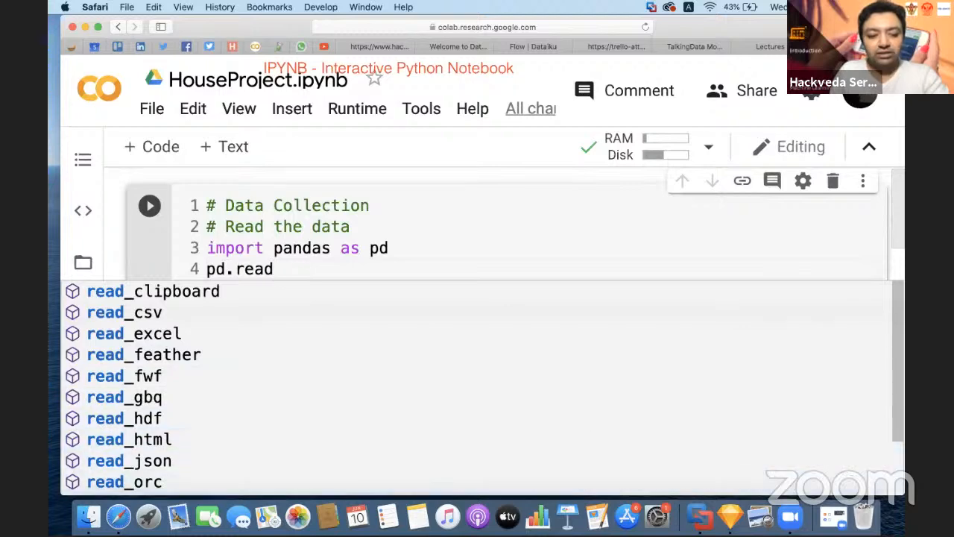
pyautogui.scroll(-3, 108, 398)
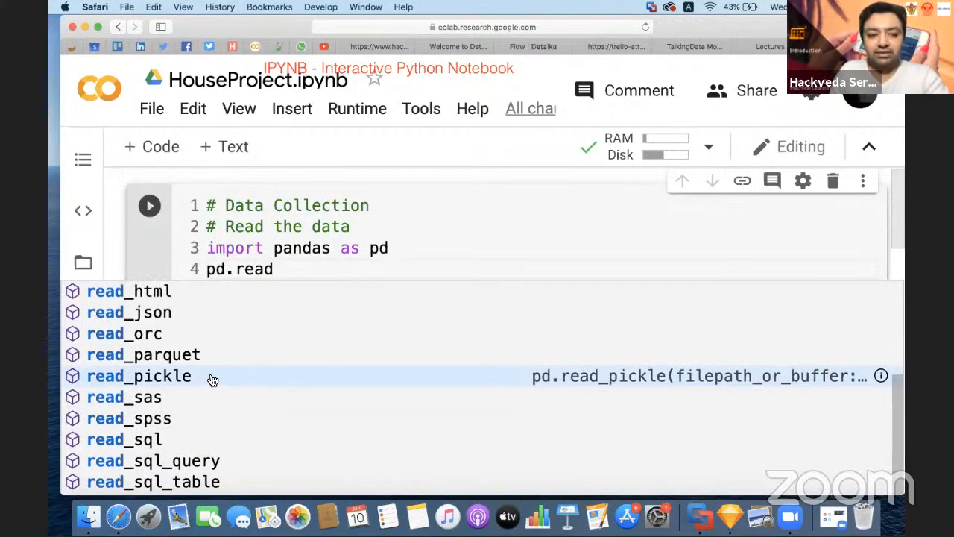
pyautogui.press('Down')
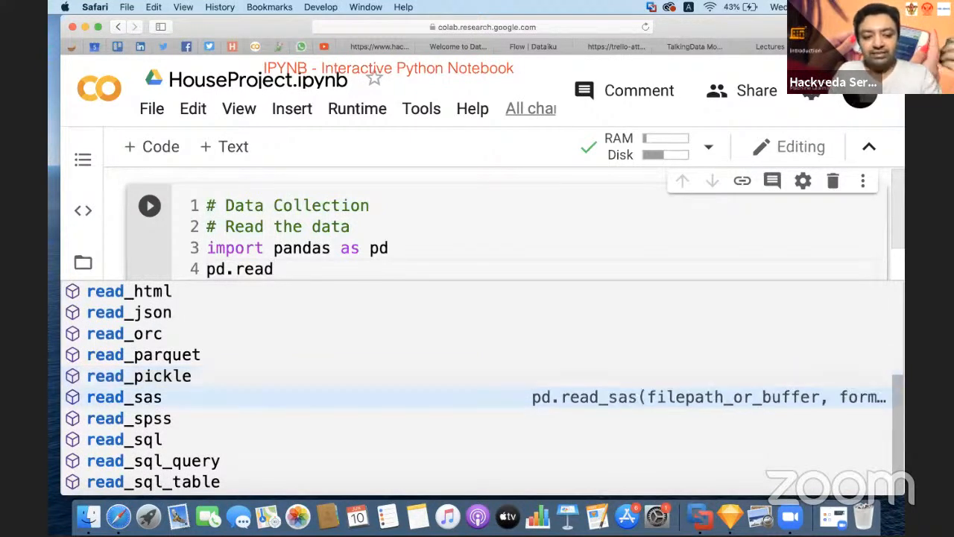
pyautogui.press('Down')
pyautogui.press('Down')
pyautogui.press('Down')
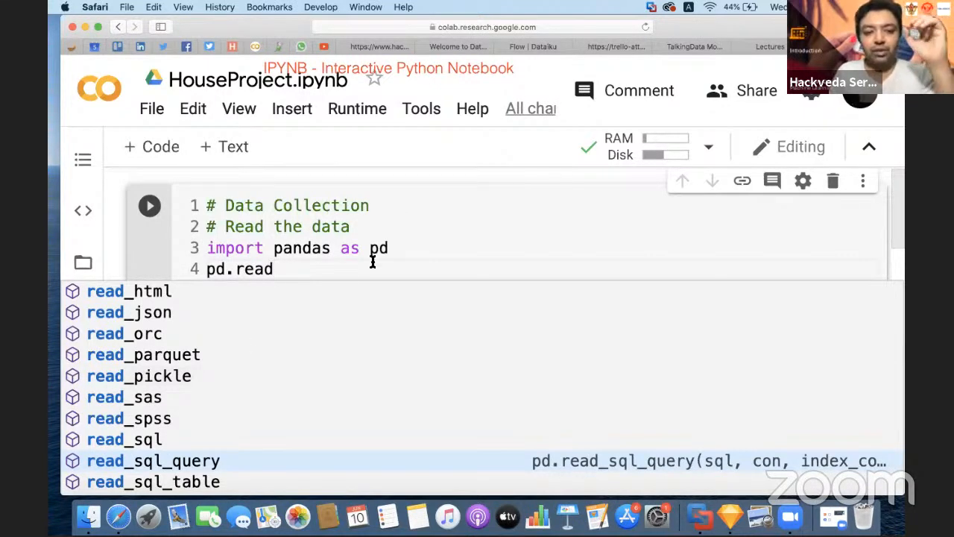
pyautogui.scroll(3, 251, 356)
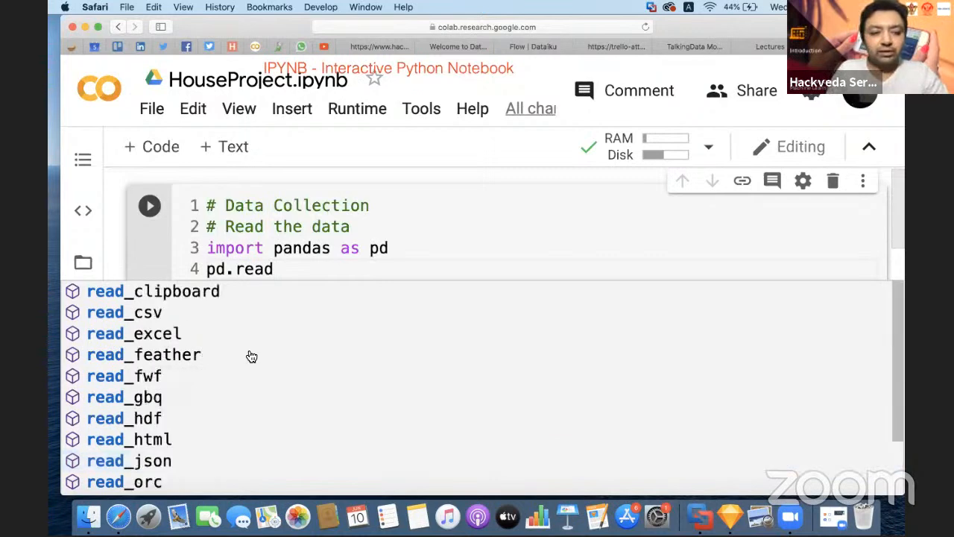
# Step: Complete line 4 as "pd.read_csv()" and highlight the filepath_or_buffer and sep=',' parameters in its signature help
pyautogui.click(170, 313)
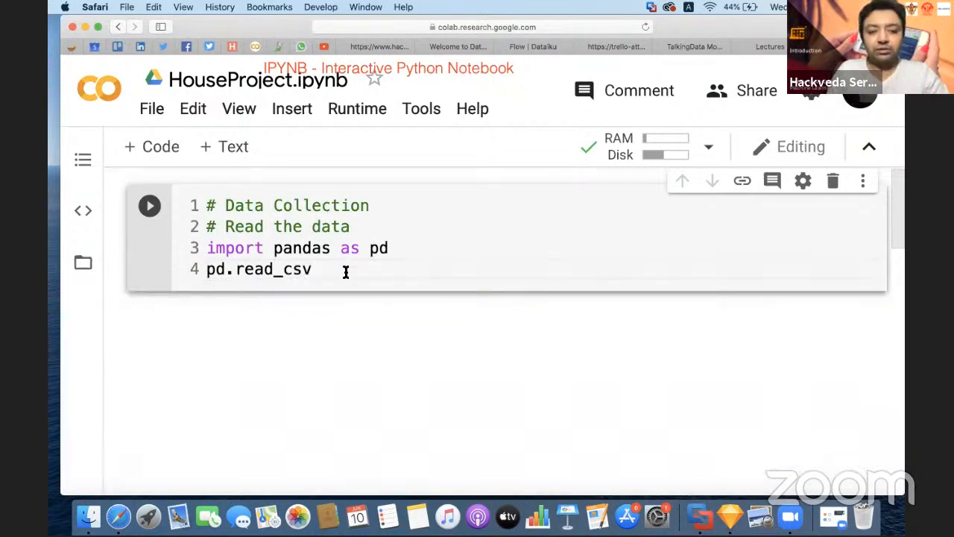
pyautogui.write('(')
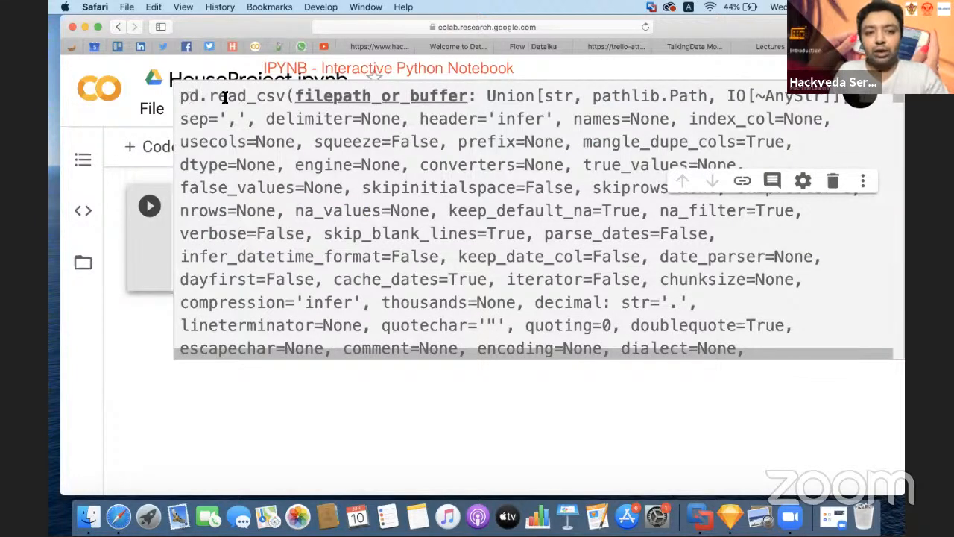
pyautogui.moveTo(210, 95); pyautogui.dragTo(471, 93)
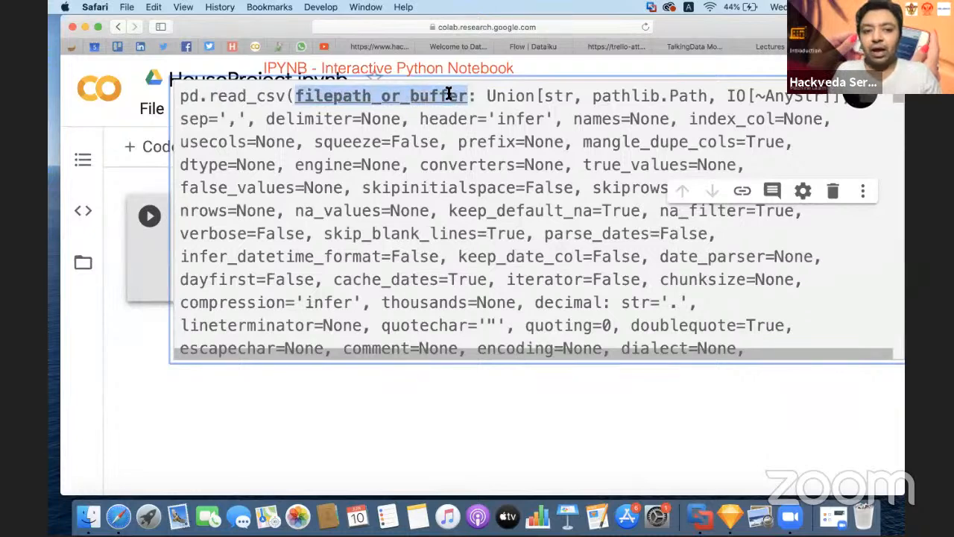
pyautogui.moveTo(180, 121); pyautogui.dragTo(244, 121)
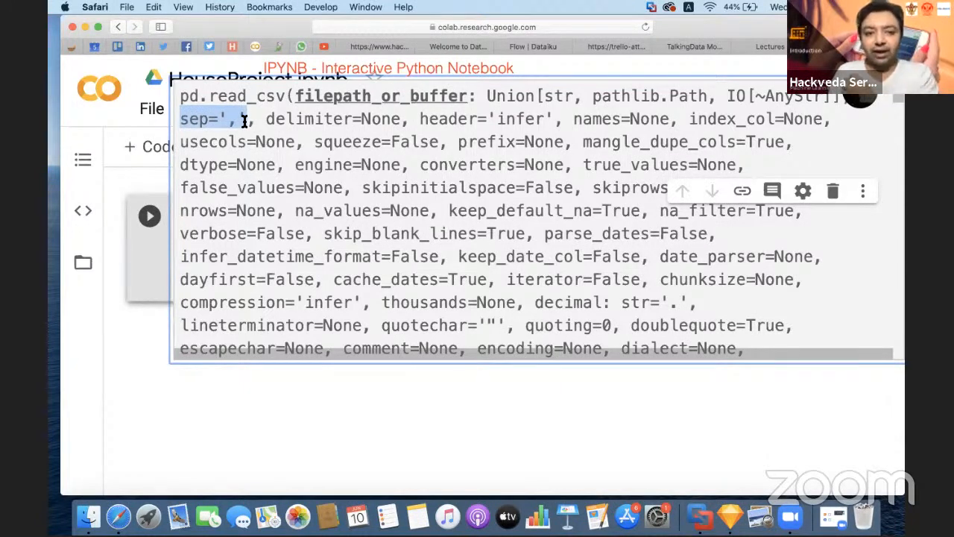
pyautogui.moveTo(243, 121); pyautogui.dragTo(247, 121)
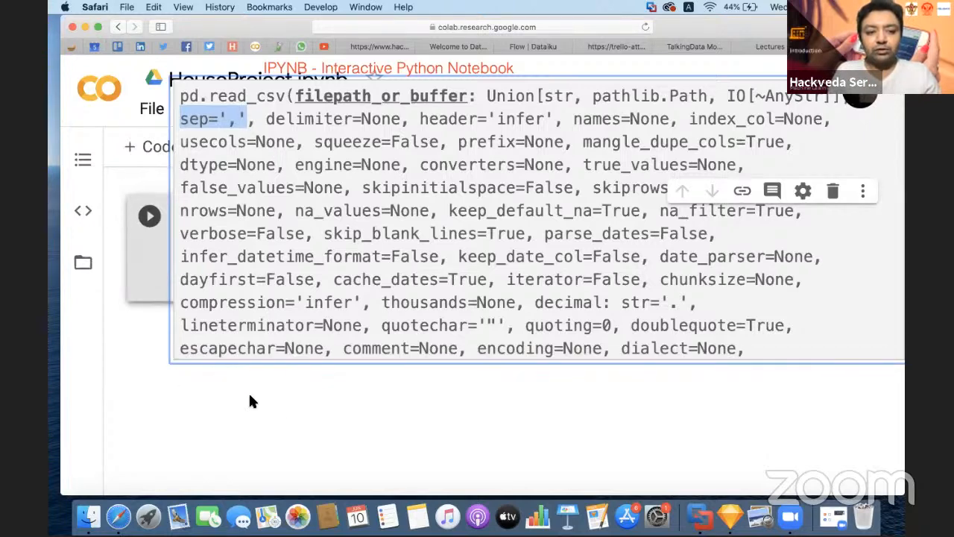
pyautogui.click(307, 232)
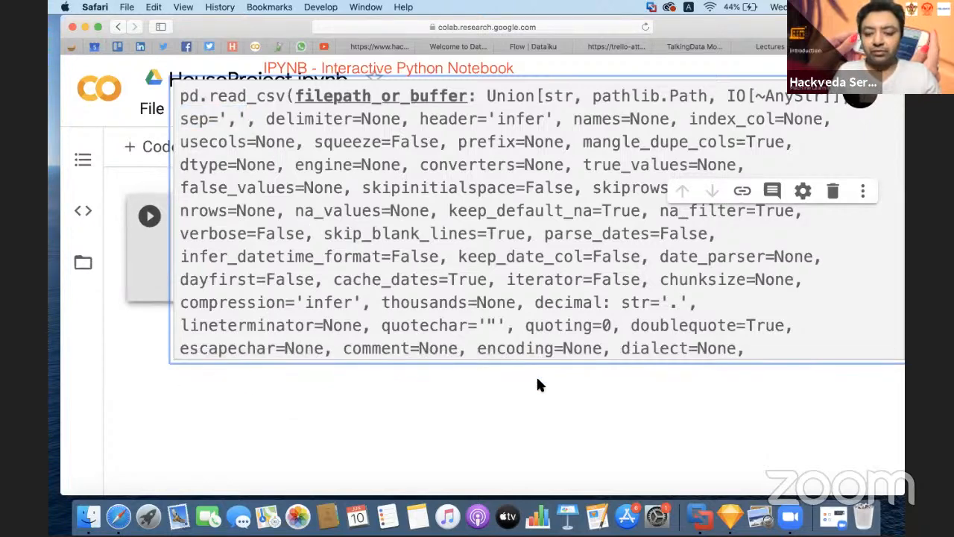
pyautogui.press('Escape')
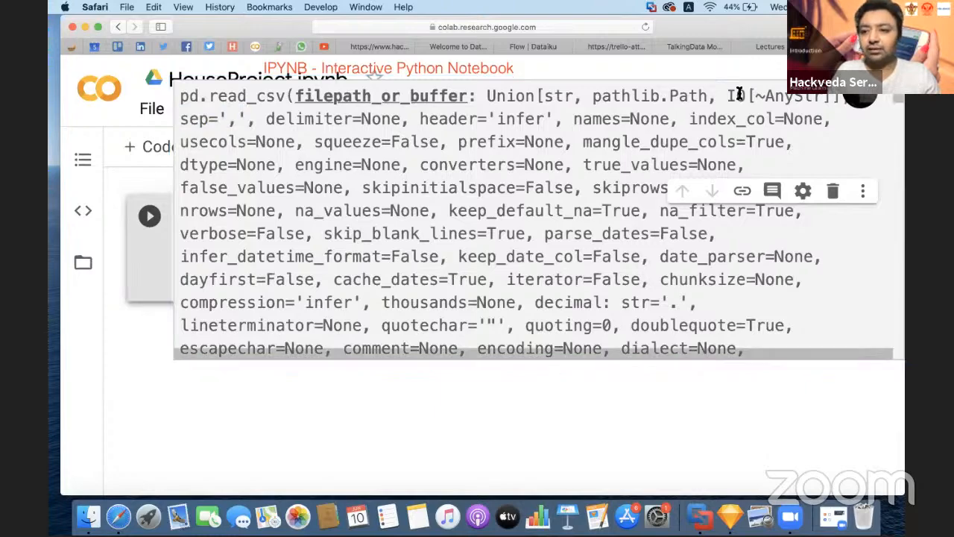
pyautogui.press('super+minus')
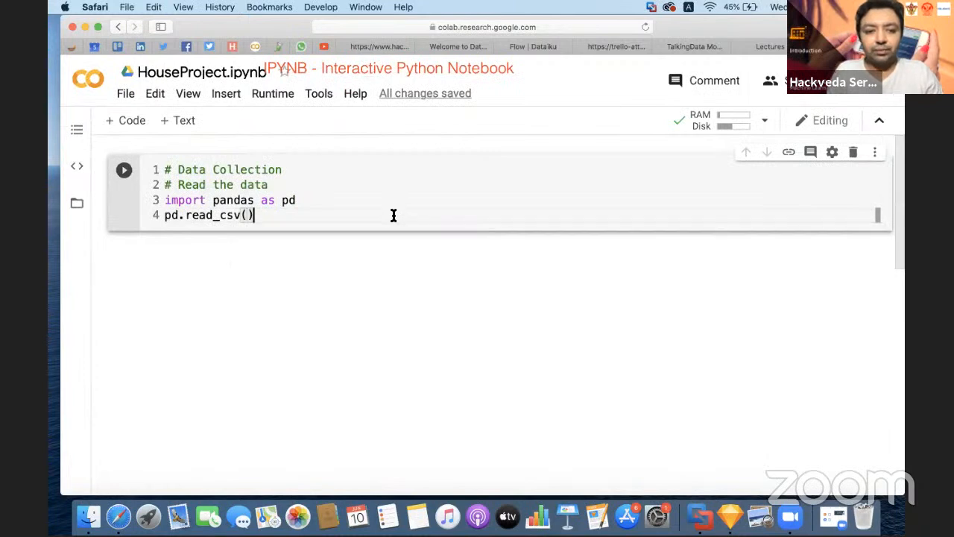
# Step: Add an empty quoted string to pd.read_csv() and copy the Housing_Modified.csv link from the Trello card's reference comment
pyautogui.write('"')
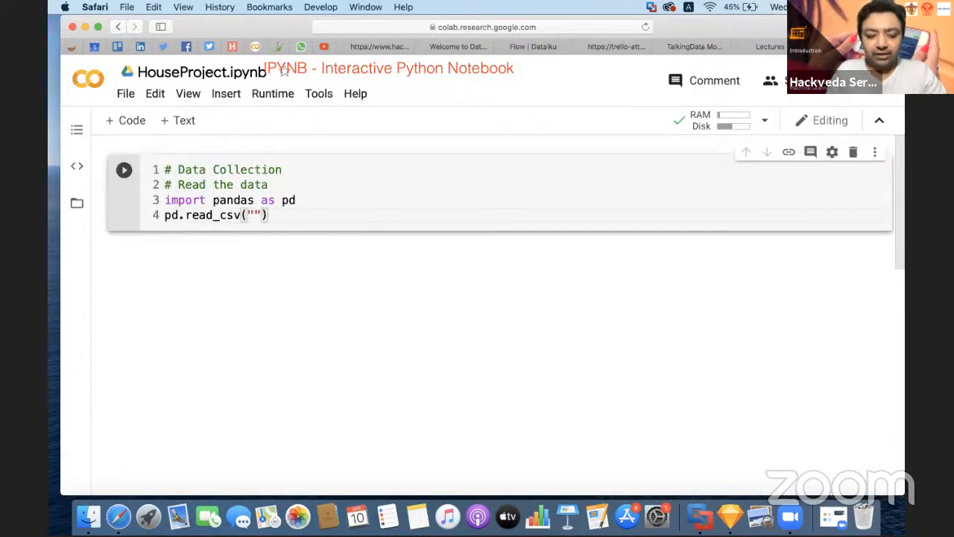
pyautogui.write('http://colab.research.google.com/')
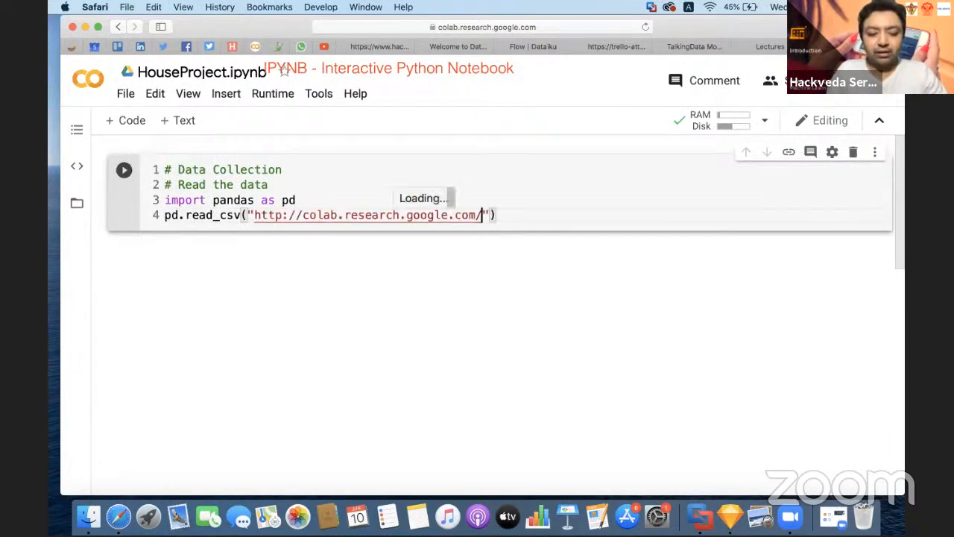
pyautogui.press('super+z')
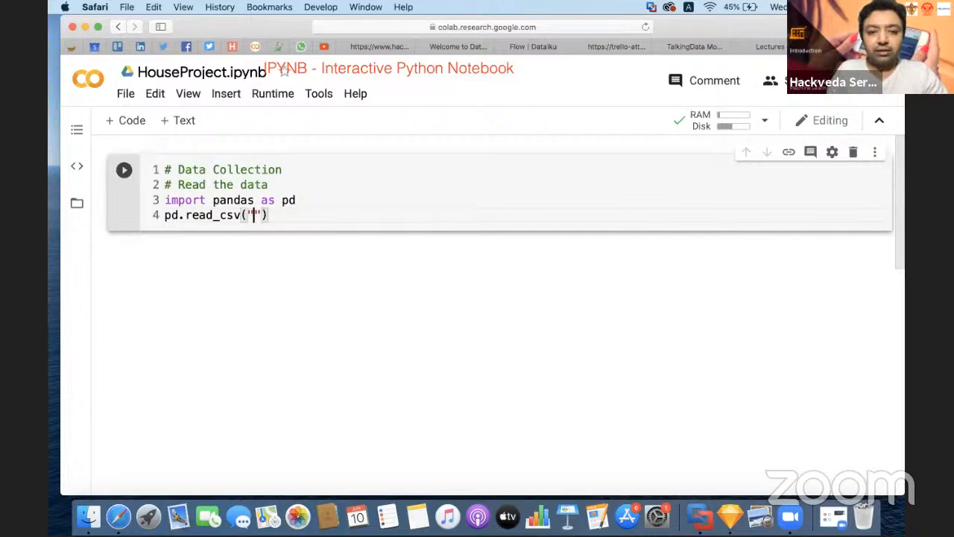
pyautogui.click(117, 46)
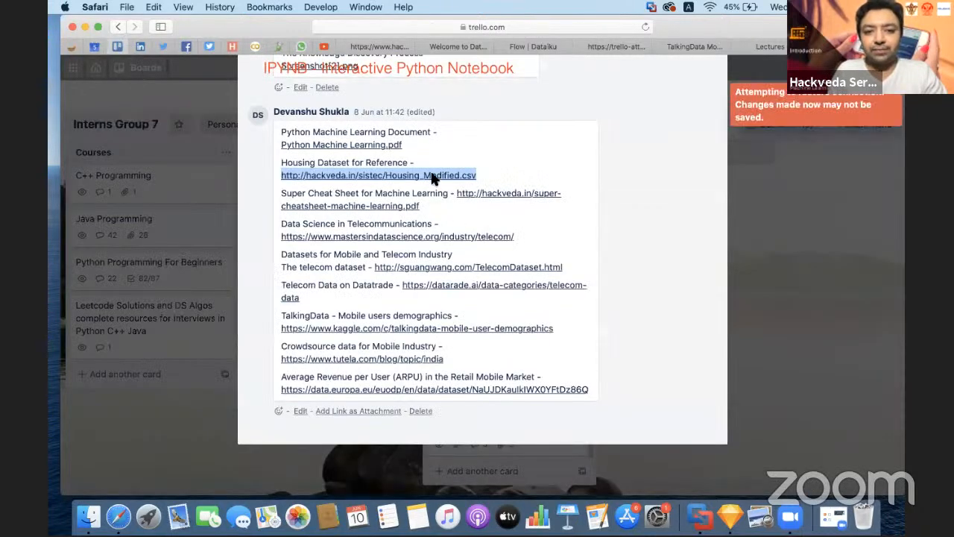
pyautogui.rightClick(436, 179)
pyautogui.click(471, 264)
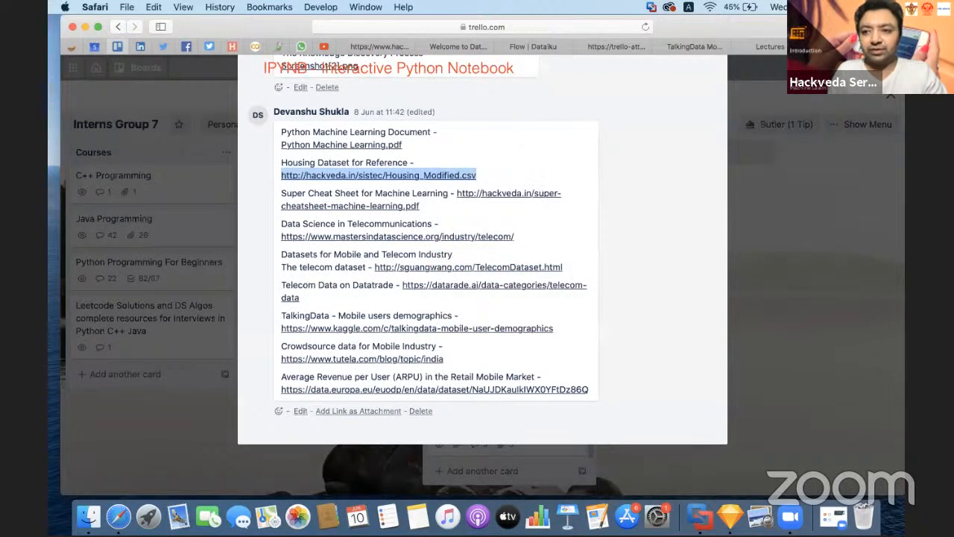
pyautogui.click(530, 47)
pyautogui.click(616, 46)
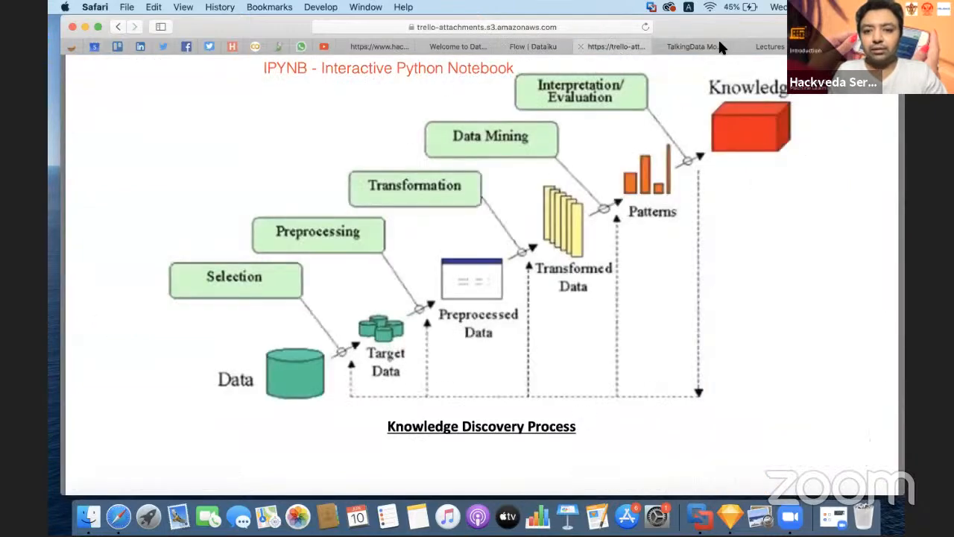
pyautogui.click(686, 48)
pyautogui.click(756, 46)
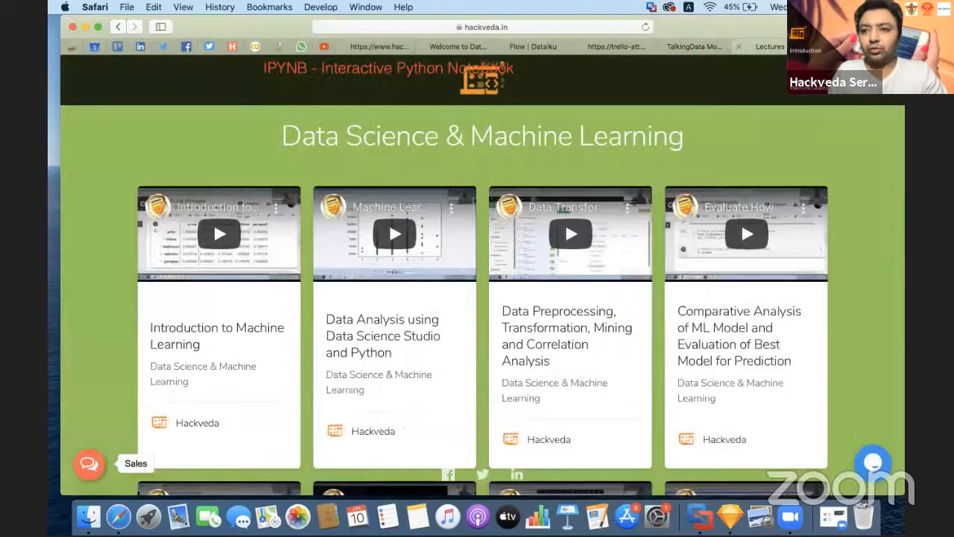
pyautogui.click(255, 46)
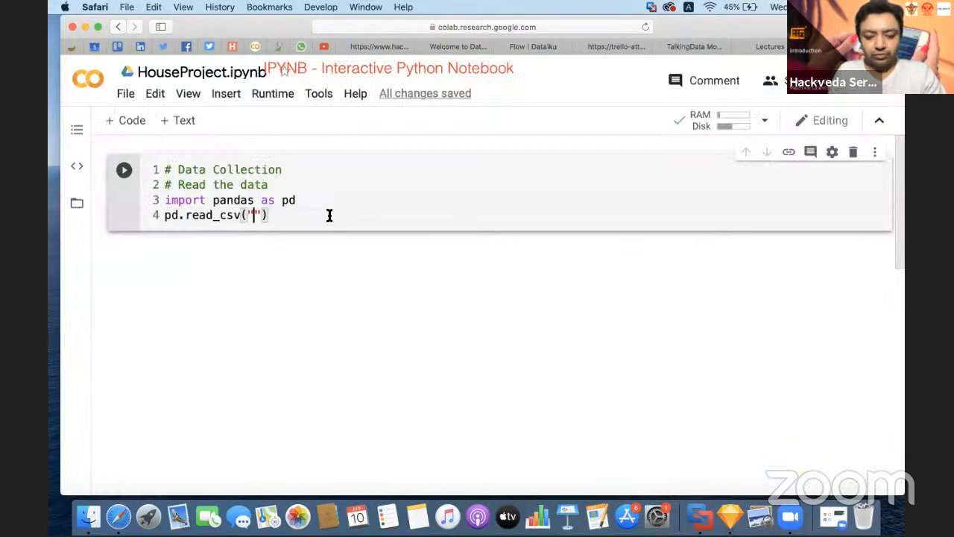
pyautogui.press('super+v')
pyautogui.click(594, 216)
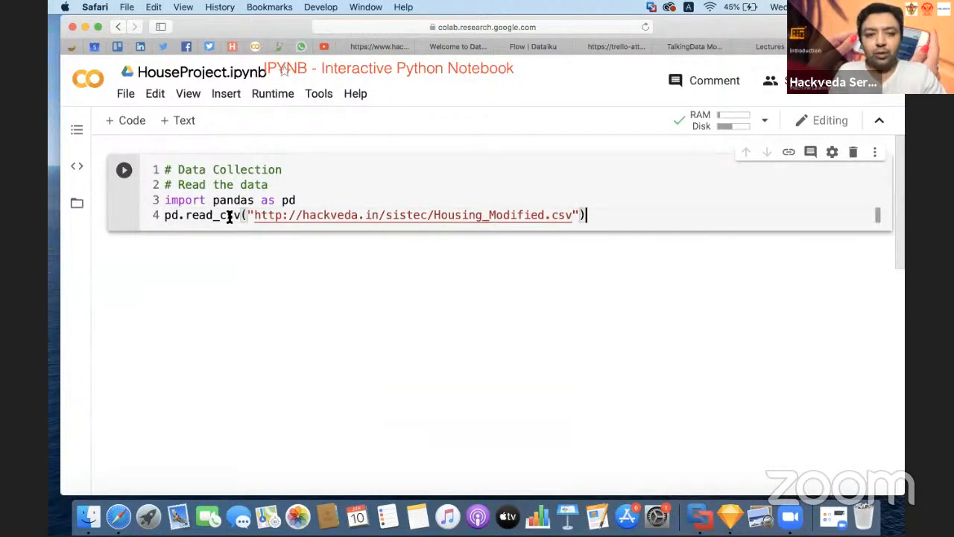
# Step: Assign the pd.read_csv result on line 4 to a variable named data
pyautogui.click(166, 216)
pyautogui.write('dta')
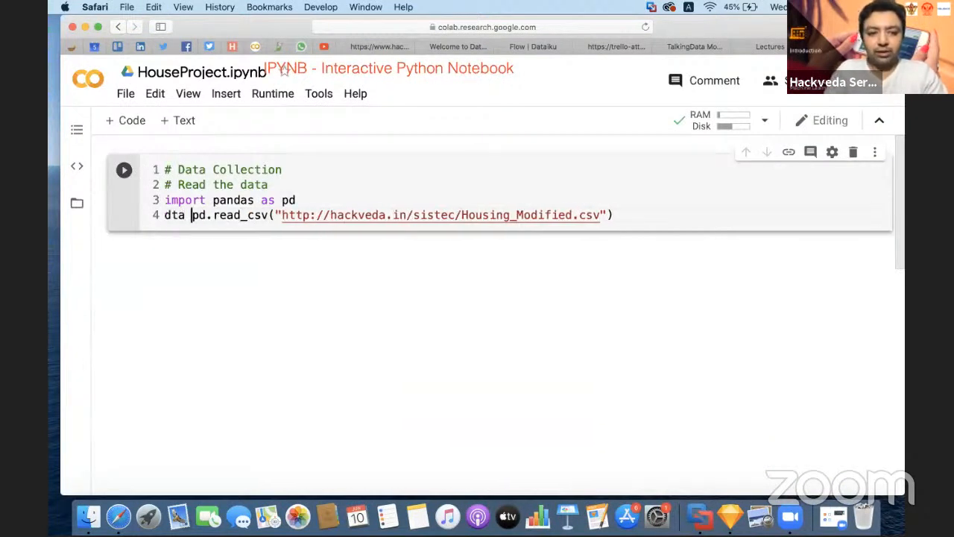
pyautogui.press('BackSpace')
pyautogui.press('BackSpace')
pyautogui.press('BackSpace')
pyautogui.write('ata =')
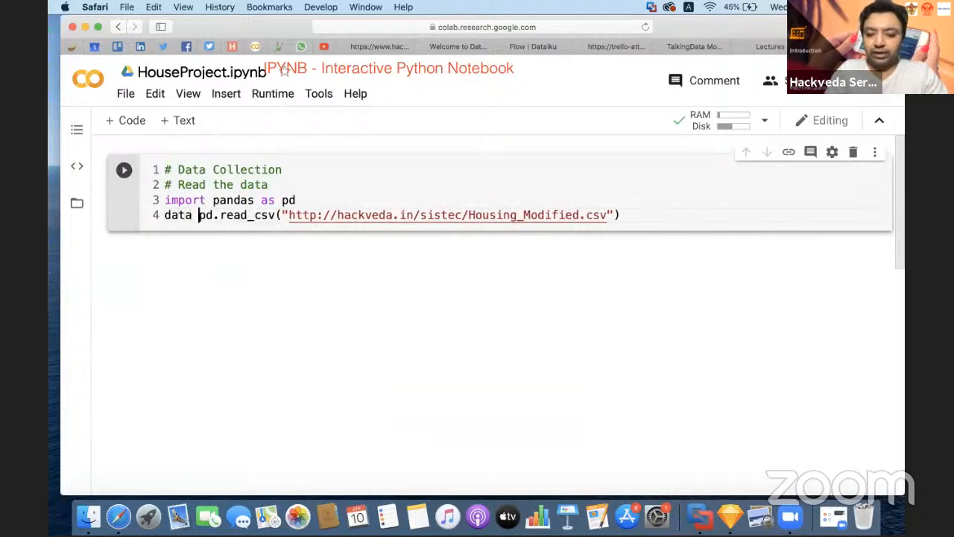
# Step: Add data as line 5 and run the cell to display the loaded housing table
pyautogui.click(659, 218)
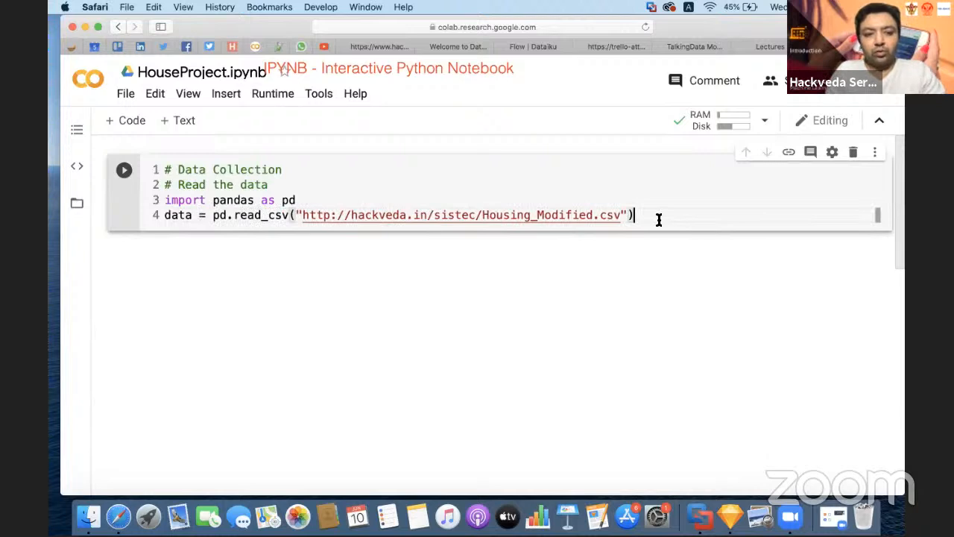
pyautogui.press('Return')
pyautogui.write('data')
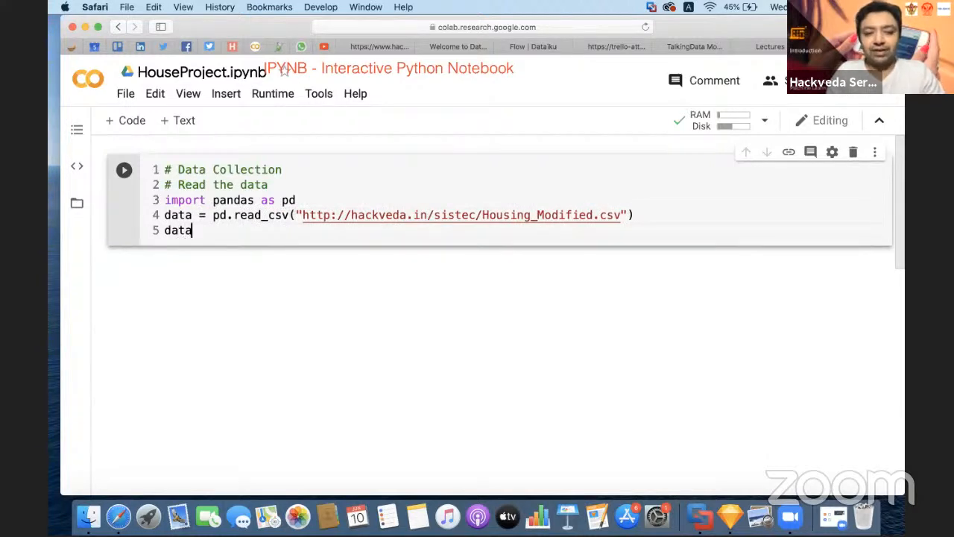
pyautogui.hotkey('ctrl', 'Return')
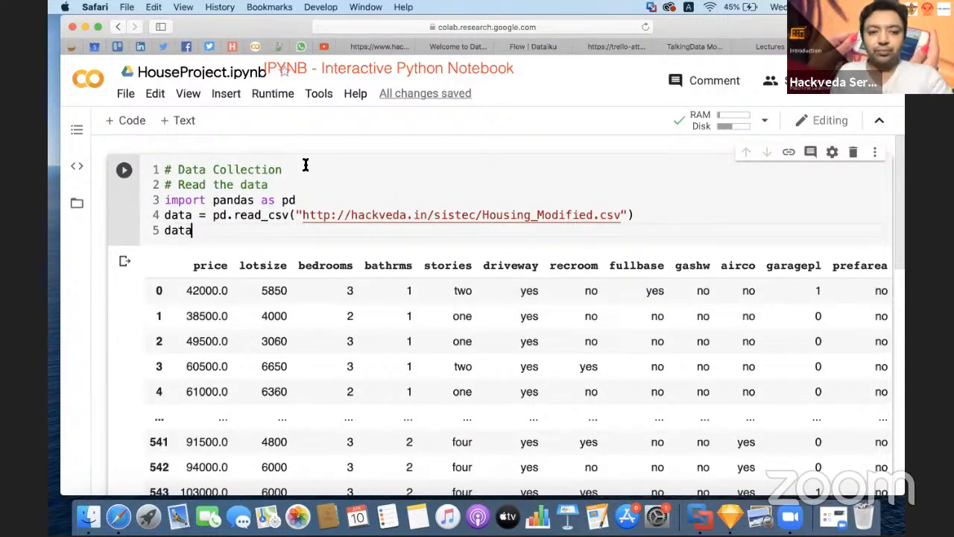
# Step: Highlight pd.read_csv, the pd alias, the dataset URL and the data variable in turn to review the code
pyautogui.click(212, 217)
pyautogui.moveTo(245, 216); pyautogui.dragTo(289, 216)
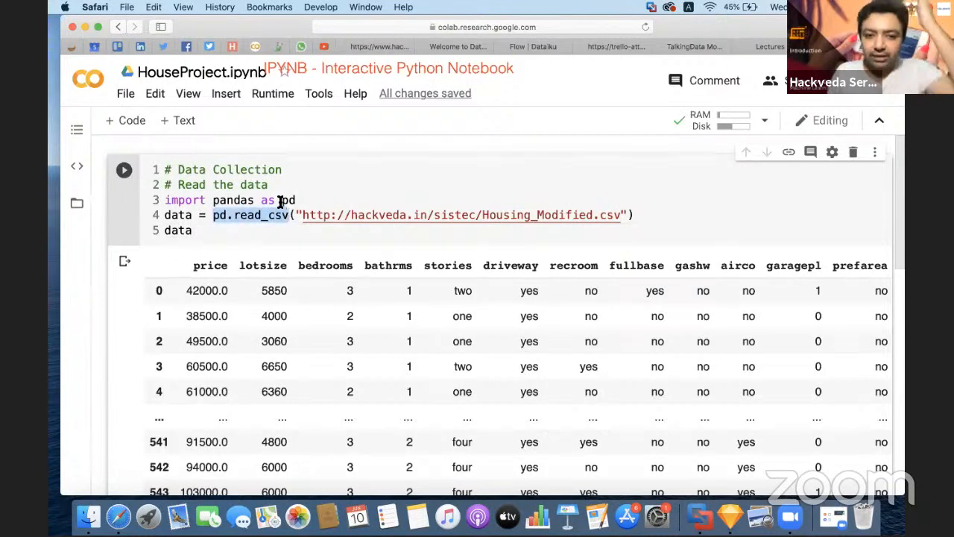
pyautogui.click(290, 200)
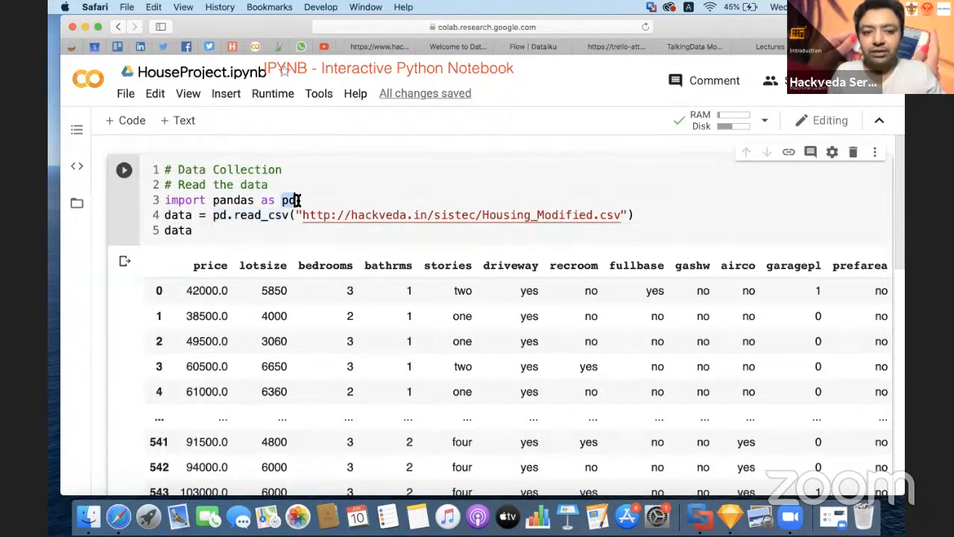
pyautogui.doubleClick(226, 215)
pyautogui.moveTo(233, 215); pyautogui.dragTo(287, 214)
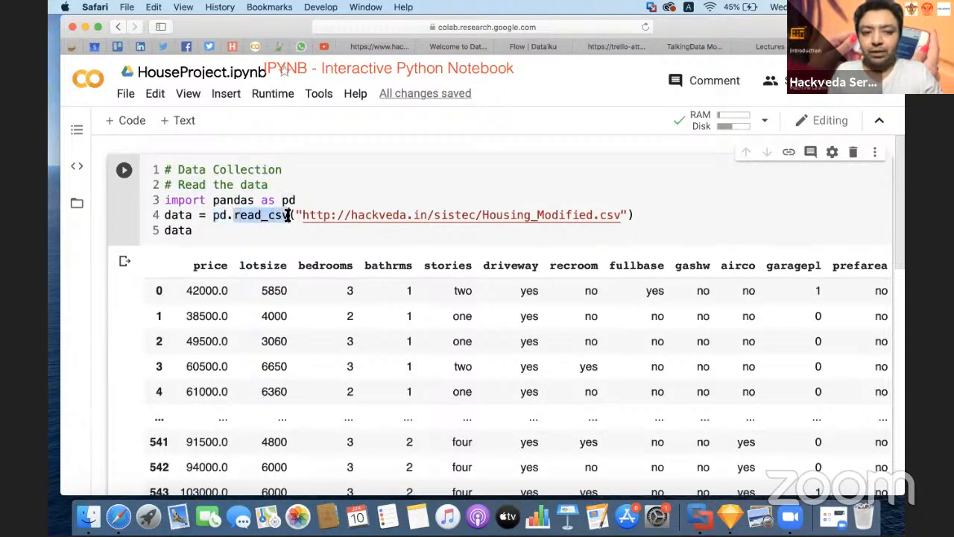
pyautogui.moveTo(301, 215); pyautogui.dragTo(626, 216)
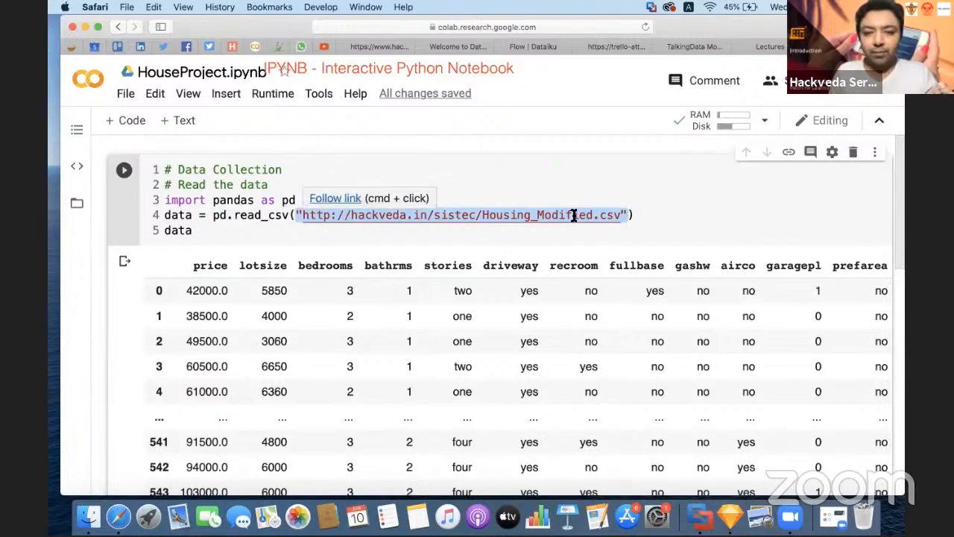
pyautogui.moveTo(192, 219); pyautogui.dragTo(162, 235)
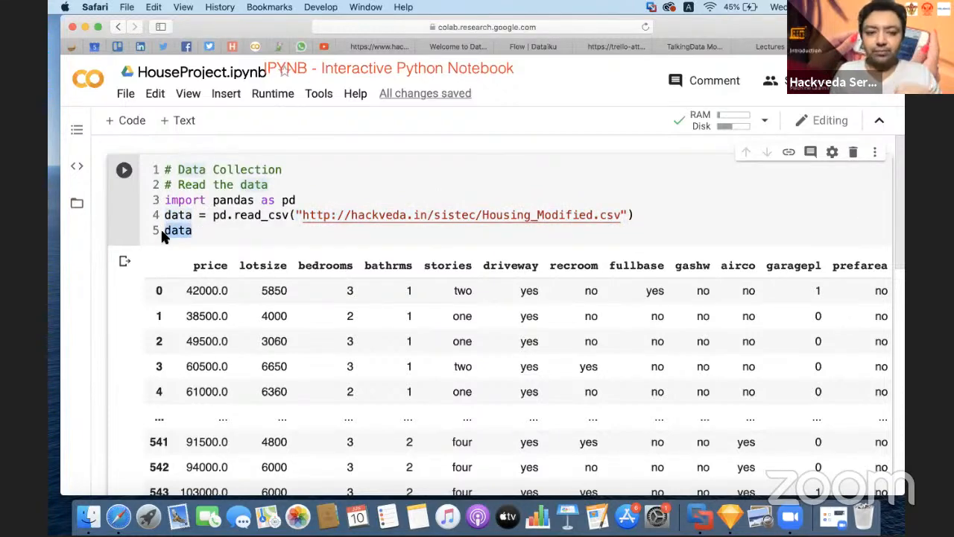
# Step: Examine the output table down to its end and highlight the row and column summary
pyautogui.scroll(-2, 256, 242)
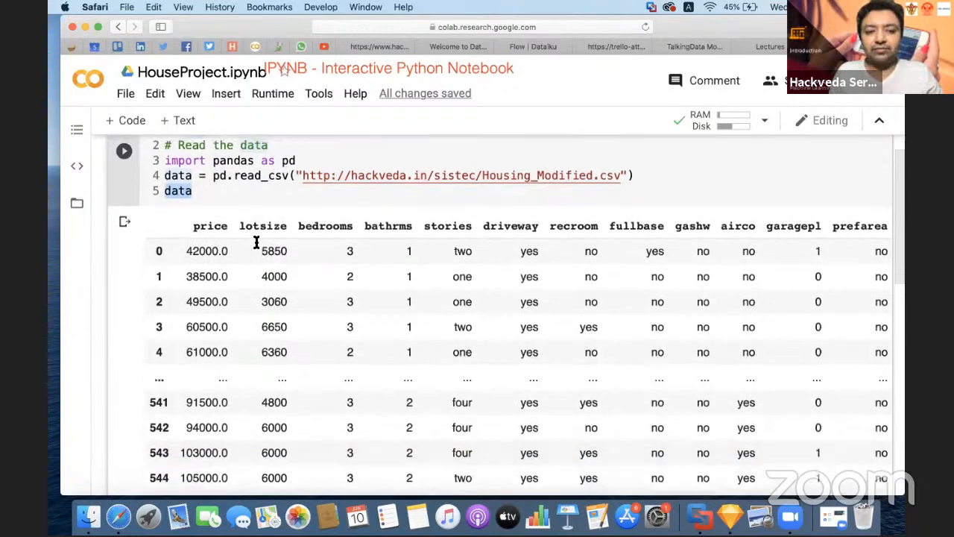
pyautogui.scroll(-2, 256, 242)
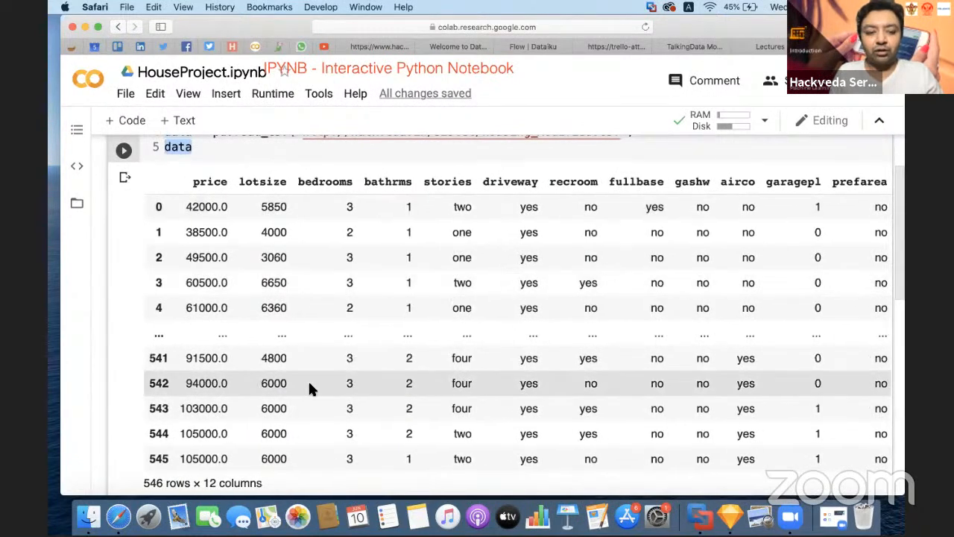
pyautogui.scroll(-5, 310, 384)
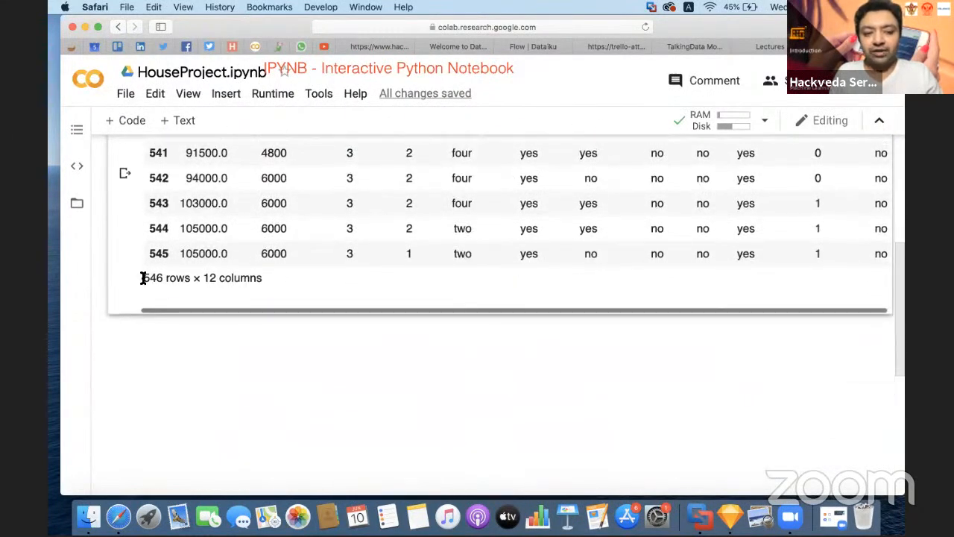
pyautogui.moveTo(144, 277); pyautogui.dragTo(264, 277)
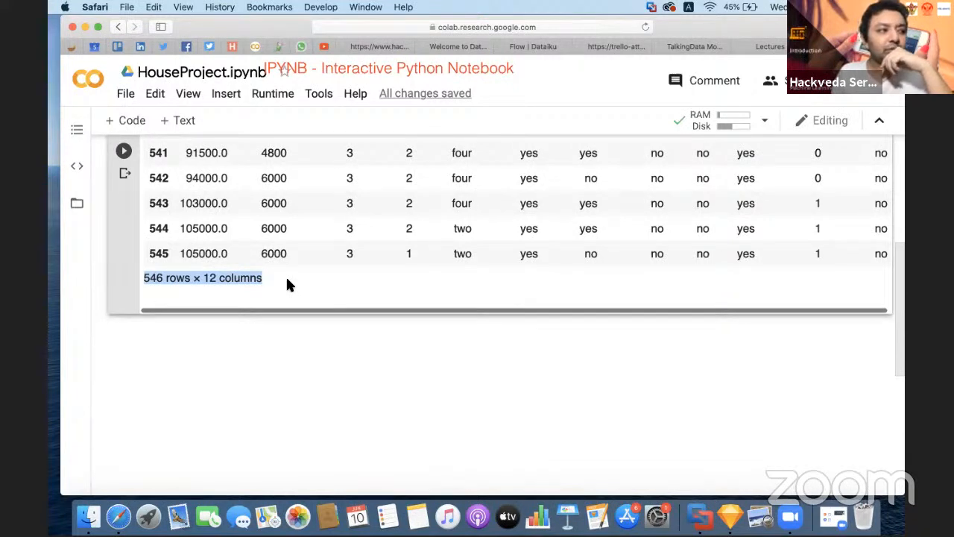
pyautogui.scroll(4, 287, 280)
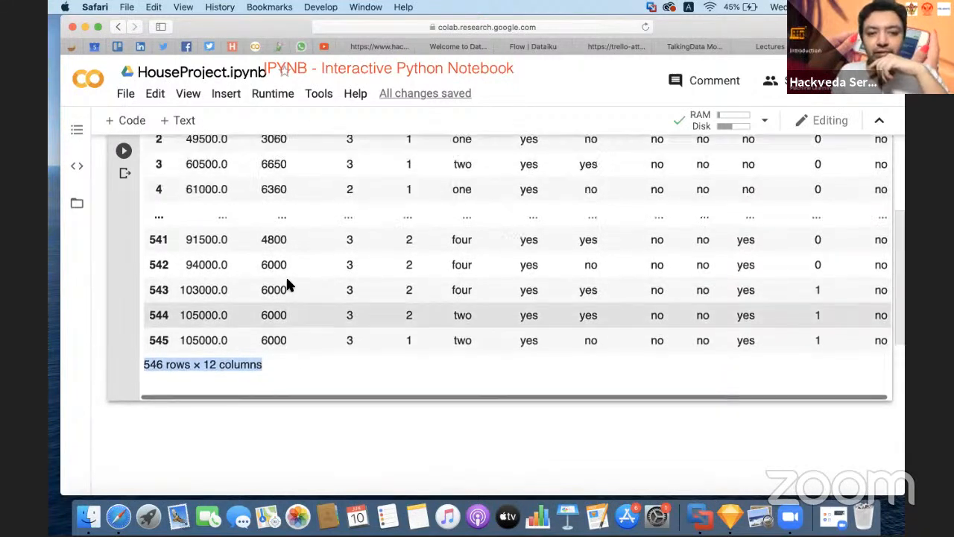
pyautogui.scroll(1, 289, 283)
pyautogui.scroll(-2, 288, 284)
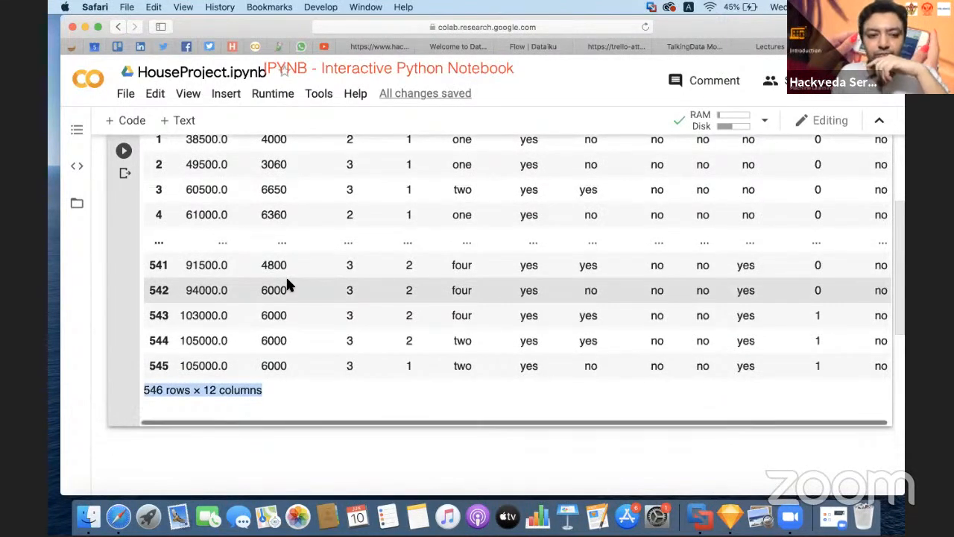
pyautogui.scroll(-2, 287, 282)
pyautogui.scroll(5, 287, 281)
pyautogui.scroll(3, 288, 283)
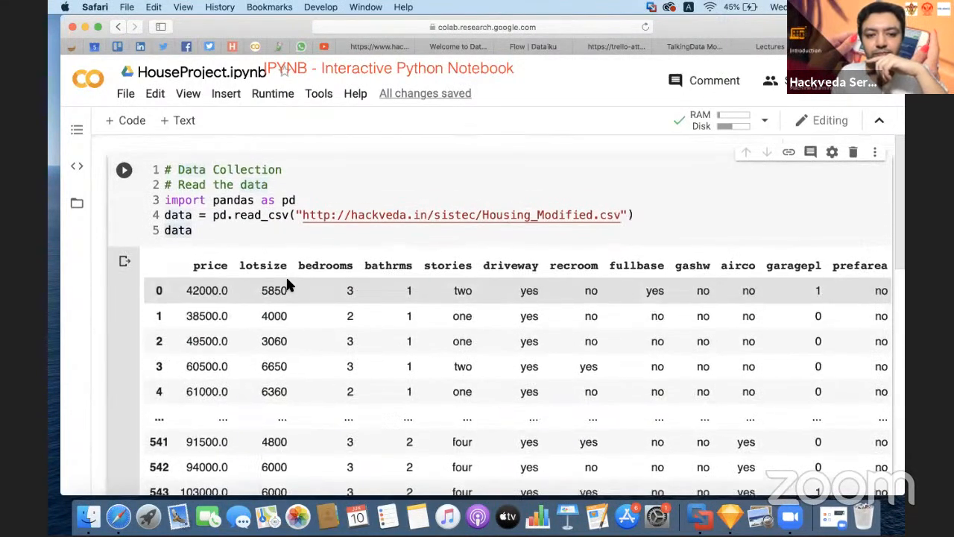
pyautogui.scroll(-6, 288, 283)
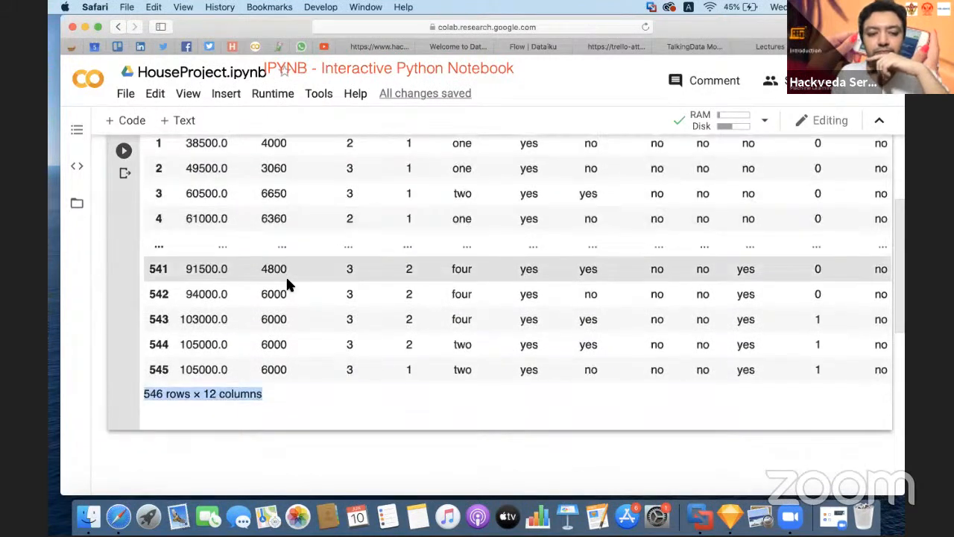
pyautogui.scroll(5, 288, 283)
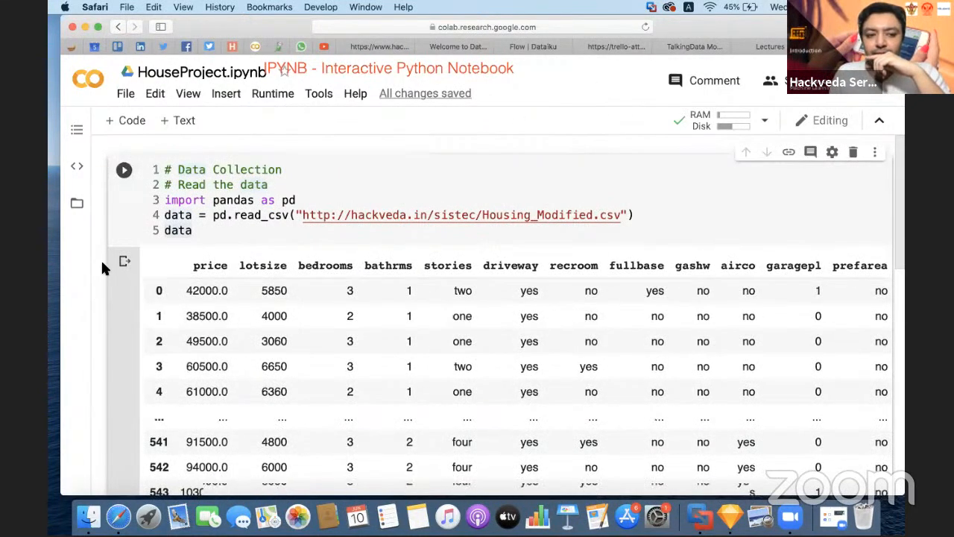
pyautogui.scroll(-5, 103, 264)
pyautogui.scroll(5, 103, 264)
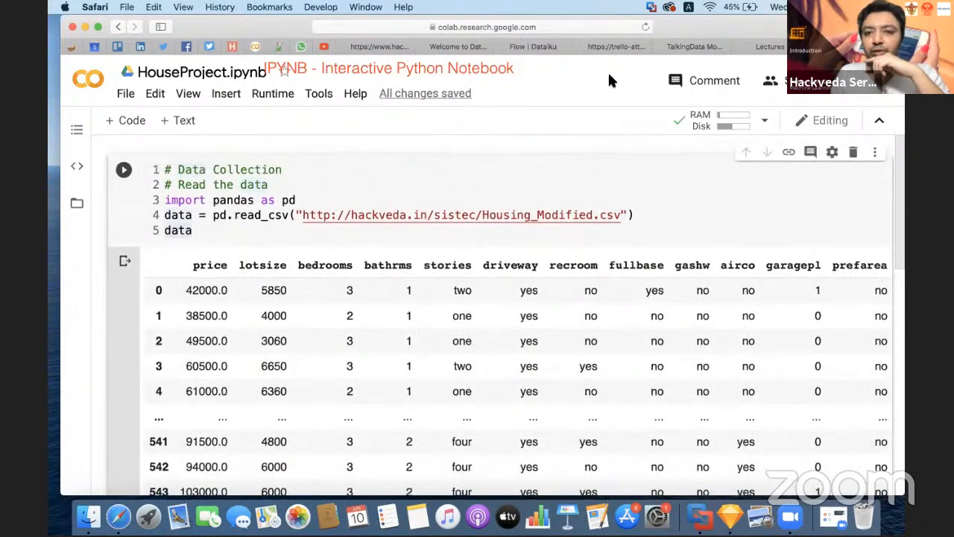
# Step: Switch to the Dataiku flow of DS_HousePriceProject, clear all drawings from the shared screen and deselect HousingDataset
pyautogui.click(560, 49)
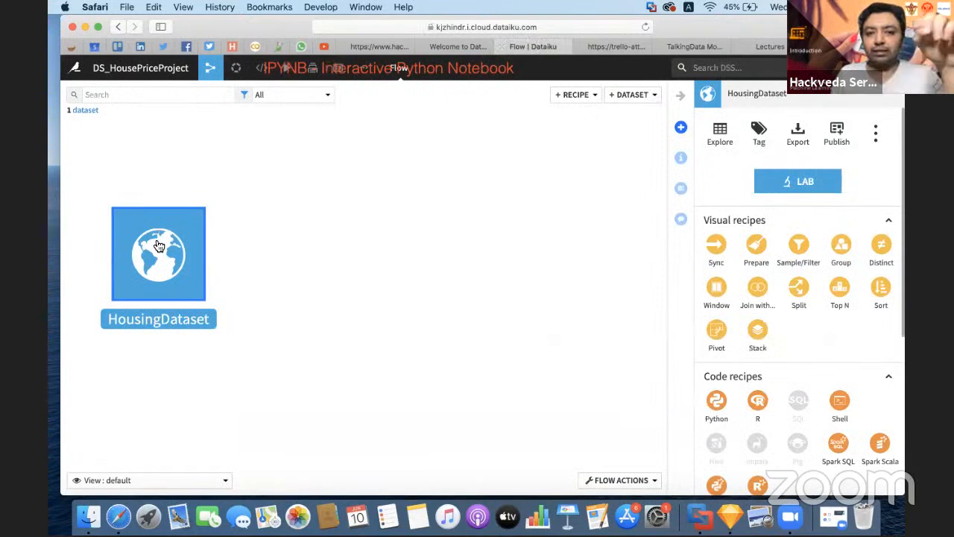
pyautogui.click(641, 452)
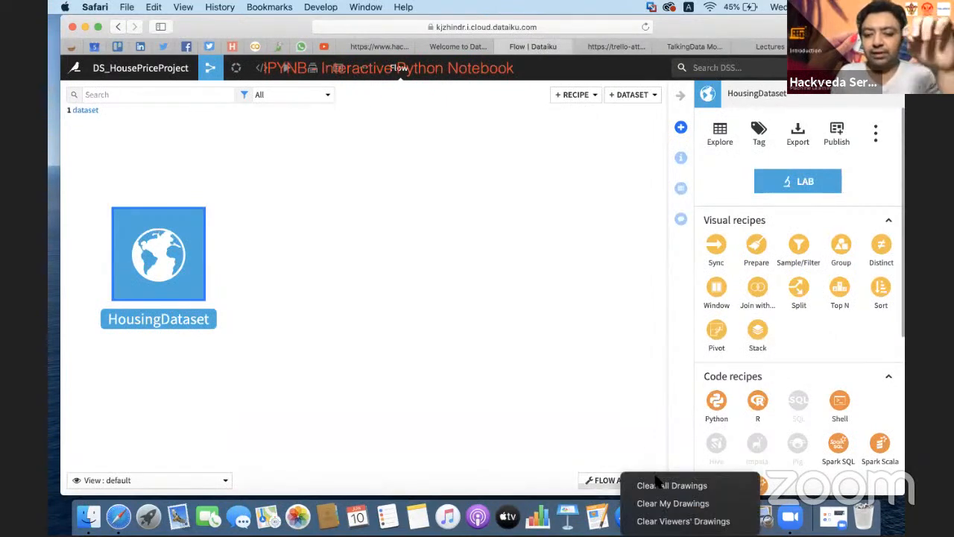
pyautogui.click(651, 486)
pyautogui.click(586, 262)
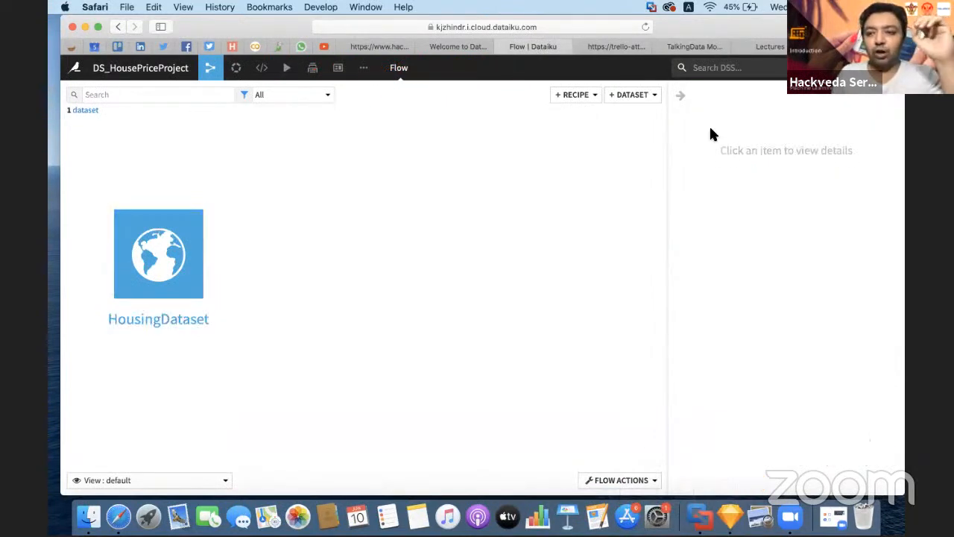
# Step: Revisit the Colab notebook and the Kaggle TalkingData page, ending on the Dataiku project flow
pyautogui.click(853, 47)
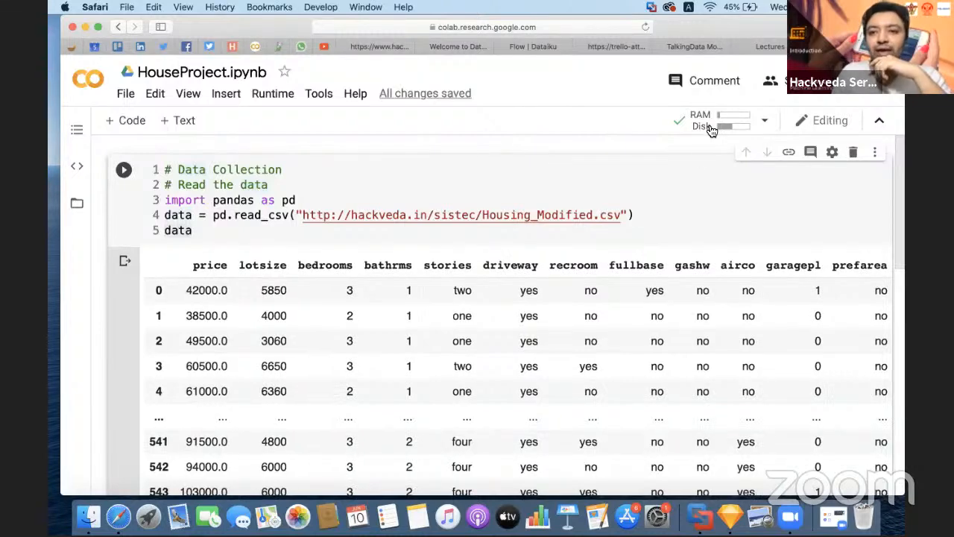
pyautogui.click(694, 47)
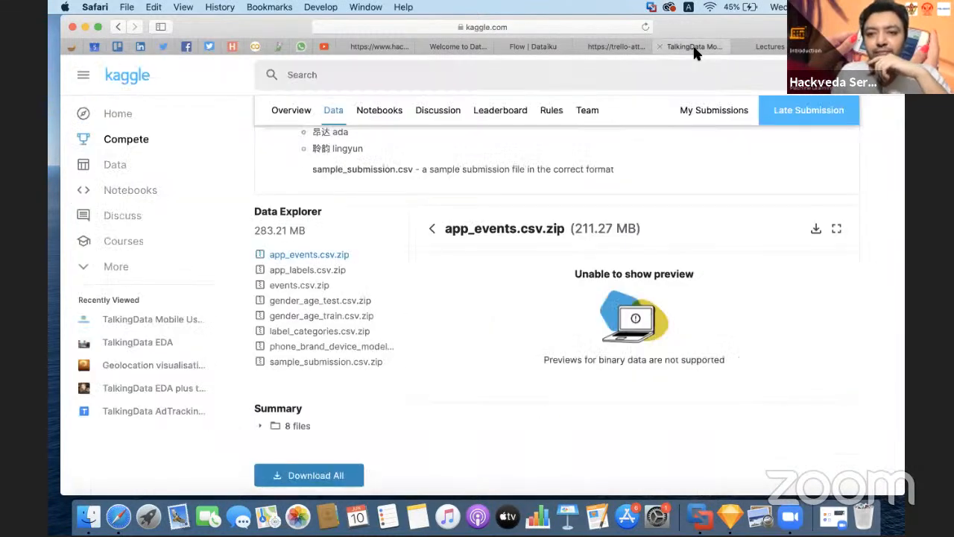
pyautogui.click(613, 48)
pyautogui.click(535, 50)
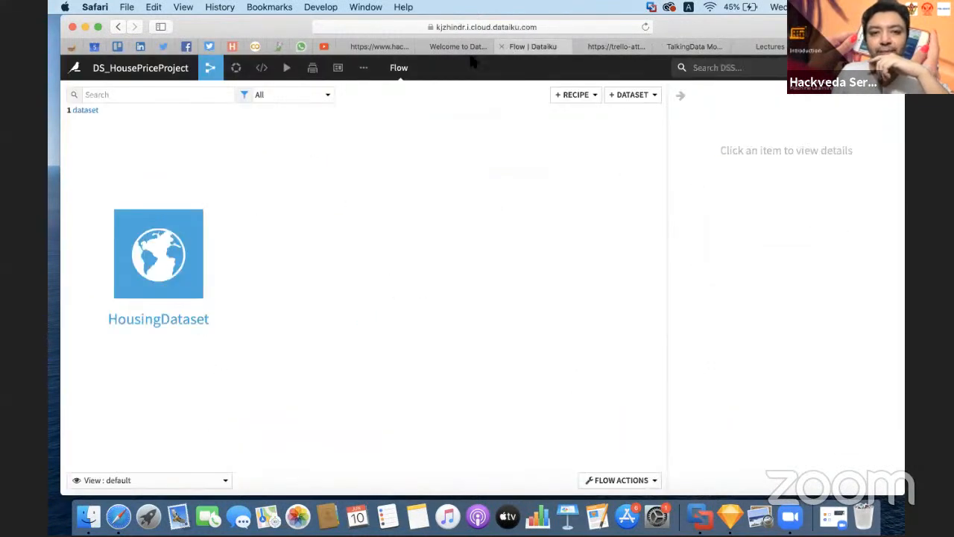
# Step: Select HousingDataset in the Dataiku flow, and check the live chat in YouTube Studio
pyautogui.click(228, 241)
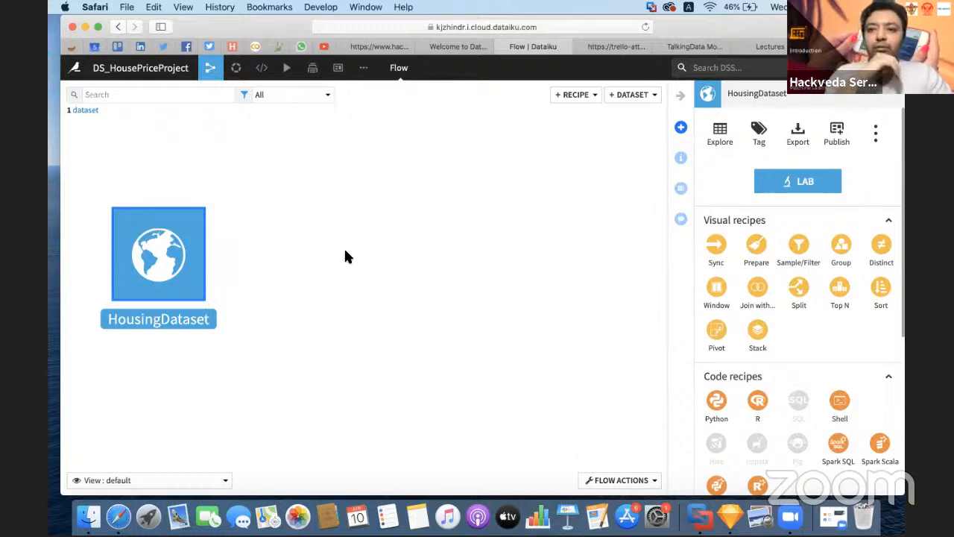
pyautogui.click(324, 47)
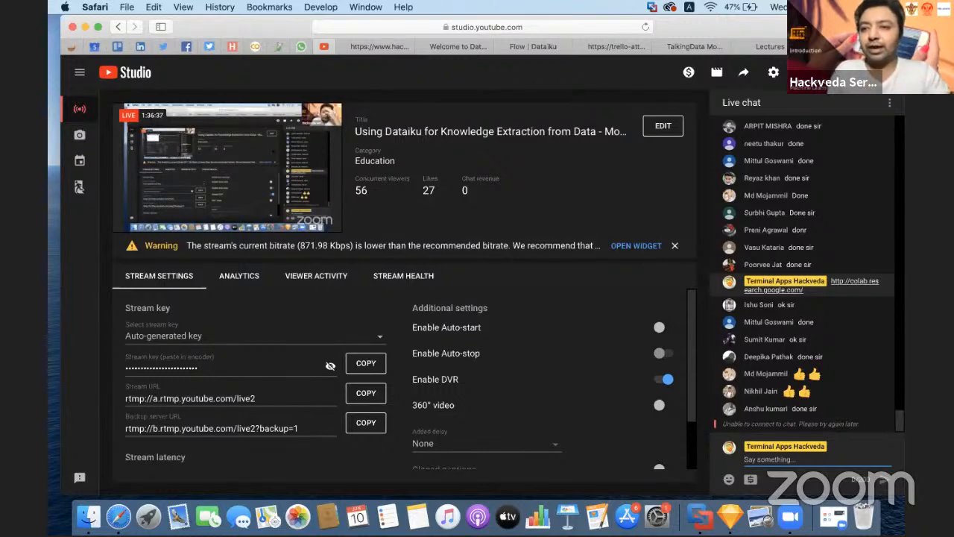
# Step: Share the HouseProject.ipynb Colab notebook with anyone with the link as Viewer and copy its sharing link
pyautogui.click(847, 46)
pyautogui.click(776, 81)
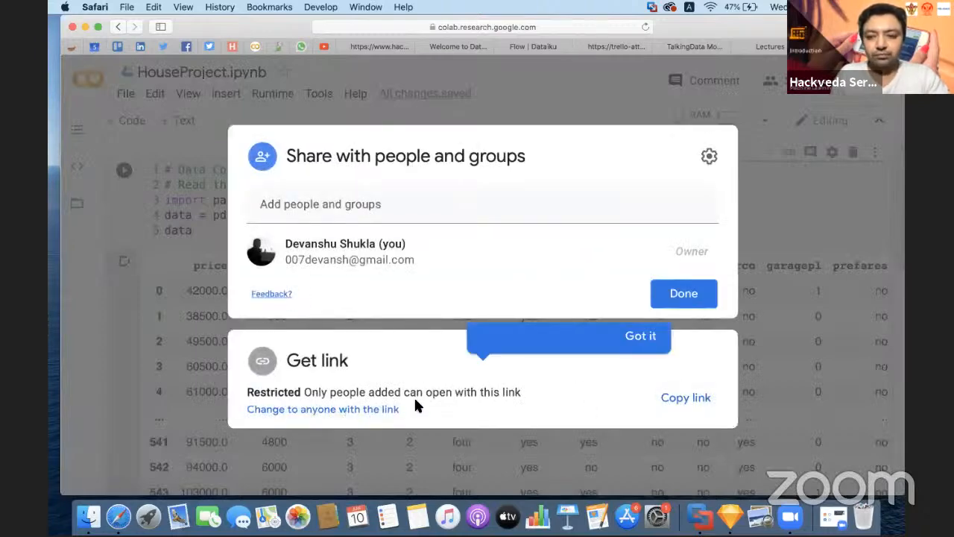
pyautogui.click(685, 397)
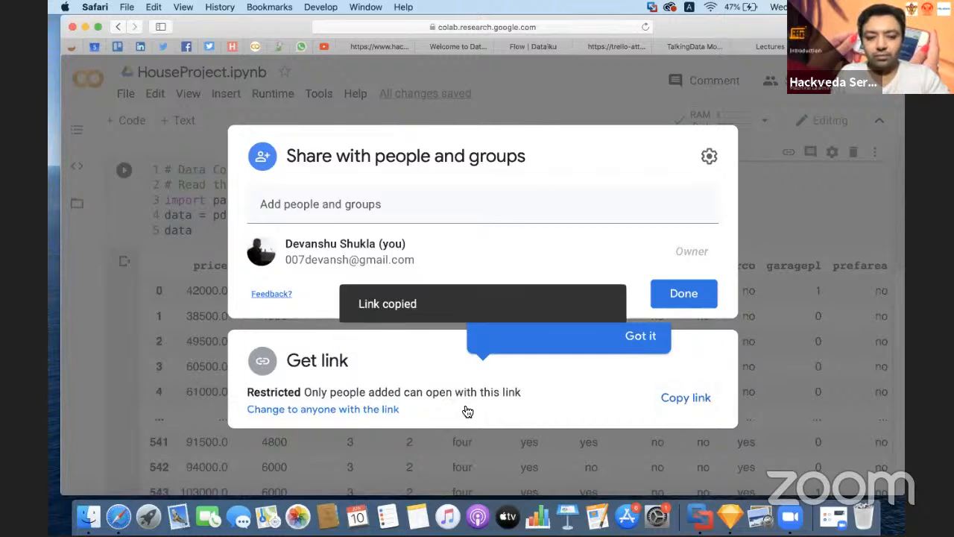
pyautogui.click(289, 409)
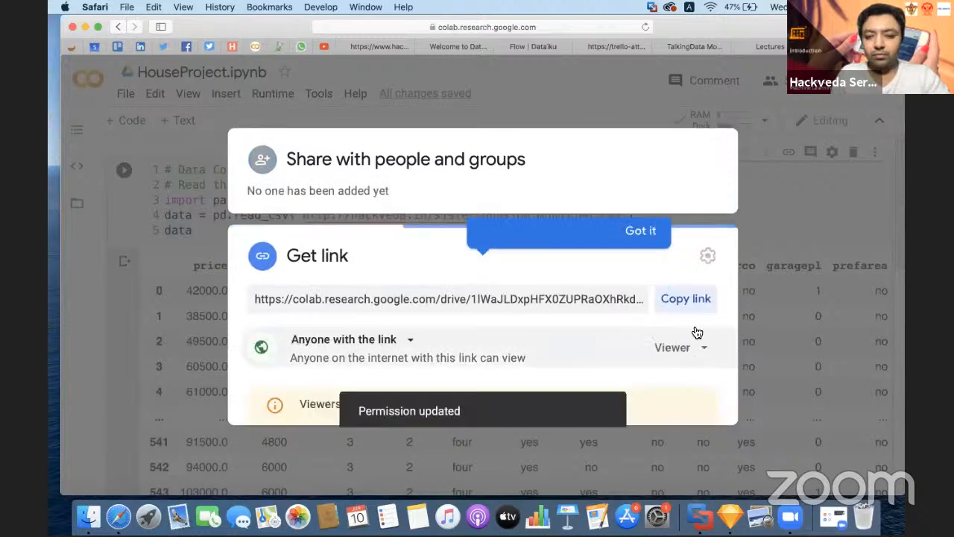
pyautogui.click(686, 275)
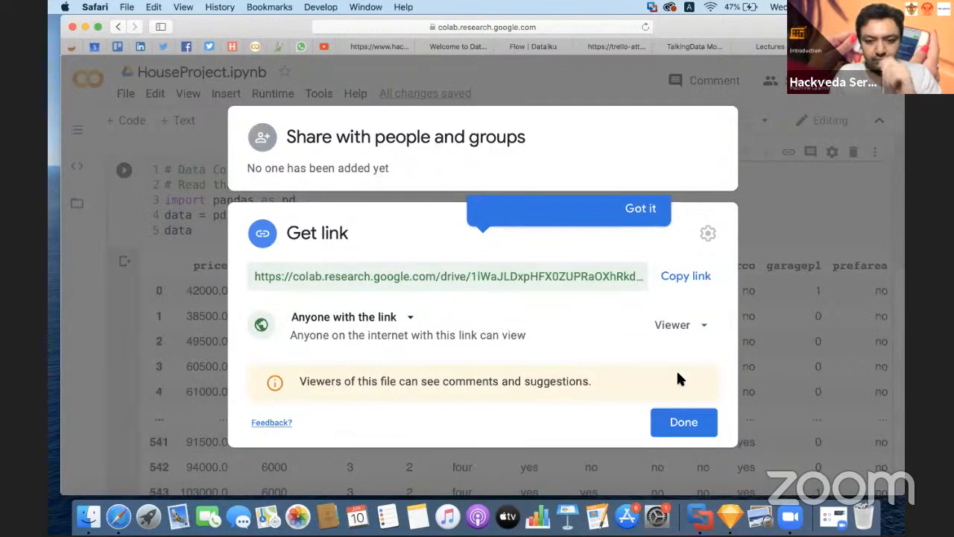
pyautogui.click(683, 422)
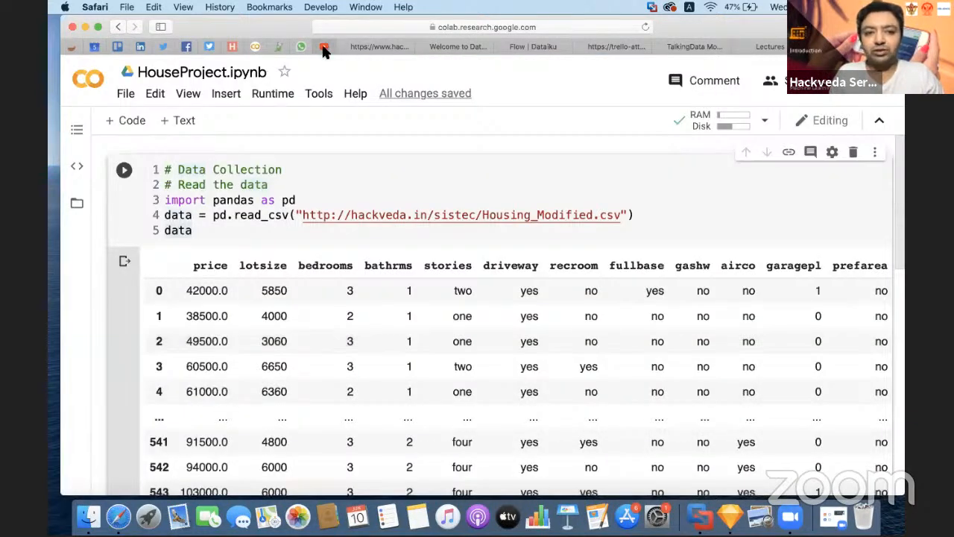
# Step: Post the copied notebook link in the YouTube Studio live chat
pyautogui.click(323, 47)
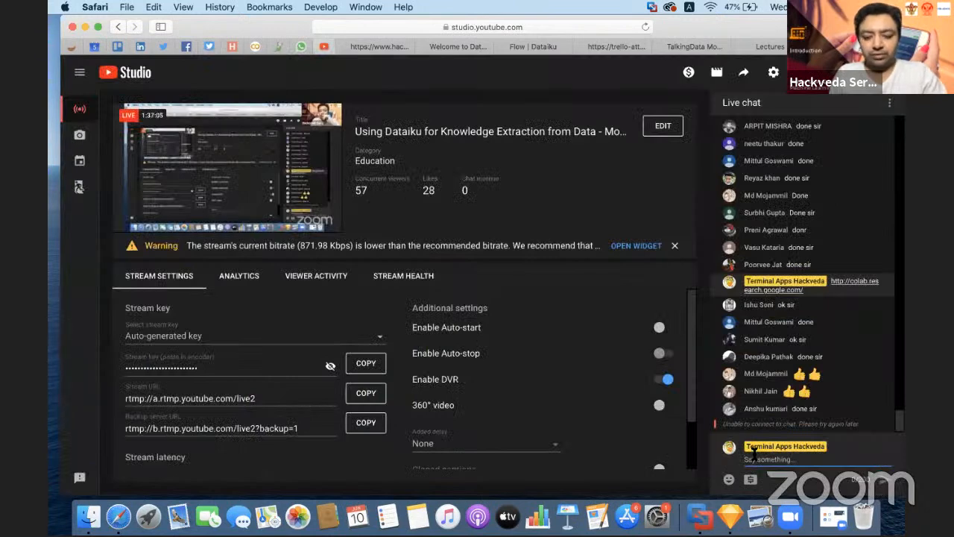
pyautogui.press('super+v')
pyautogui.press('Return')
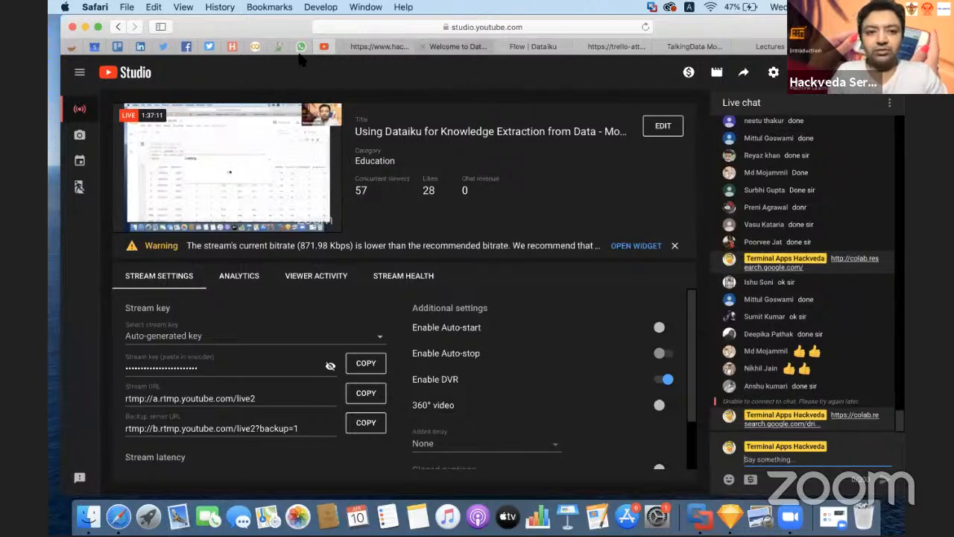
# Step: Switch to the Trello card and save a new comment reading "Mentor Script -" followed by the copied Colab notebook link
pyautogui.click(116, 48)
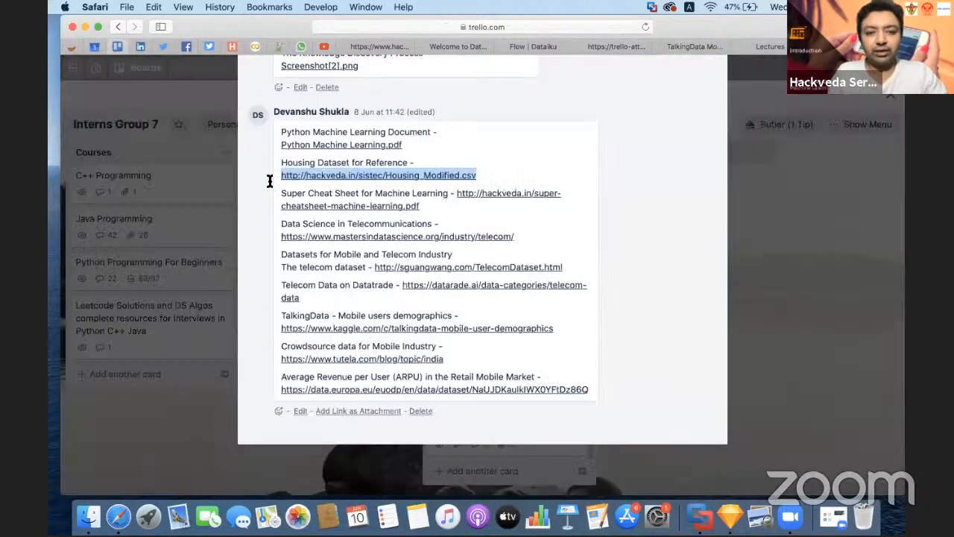
pyautogui.scroll(2, 270, 182)
pyautogui.scroll(5, 270, 182)
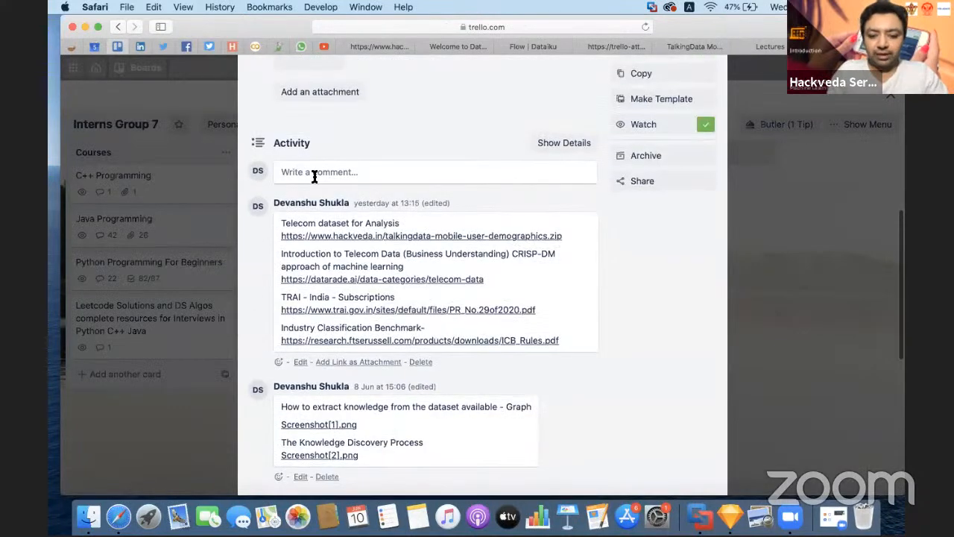
pyautogui.click(314, 173)
pyautogui.write('Mentor Script -')
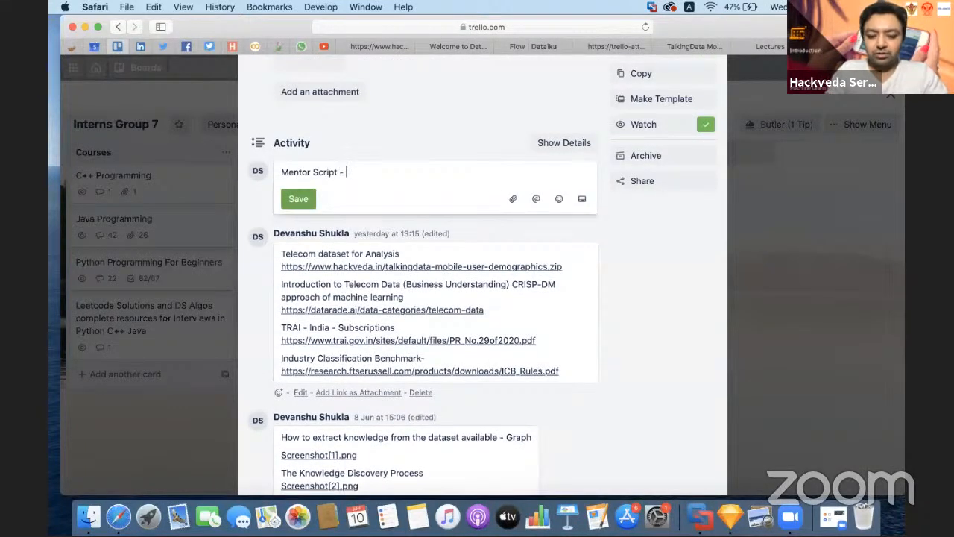
pyautogui.press('super+v')
pyautogui.click(298, 221)
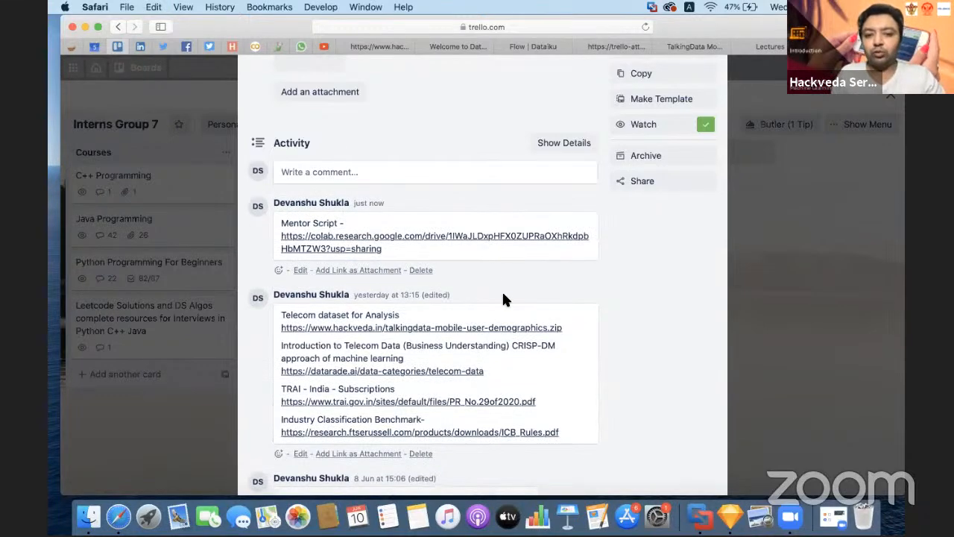
pyautogui.scroll(-2, 601, 249)
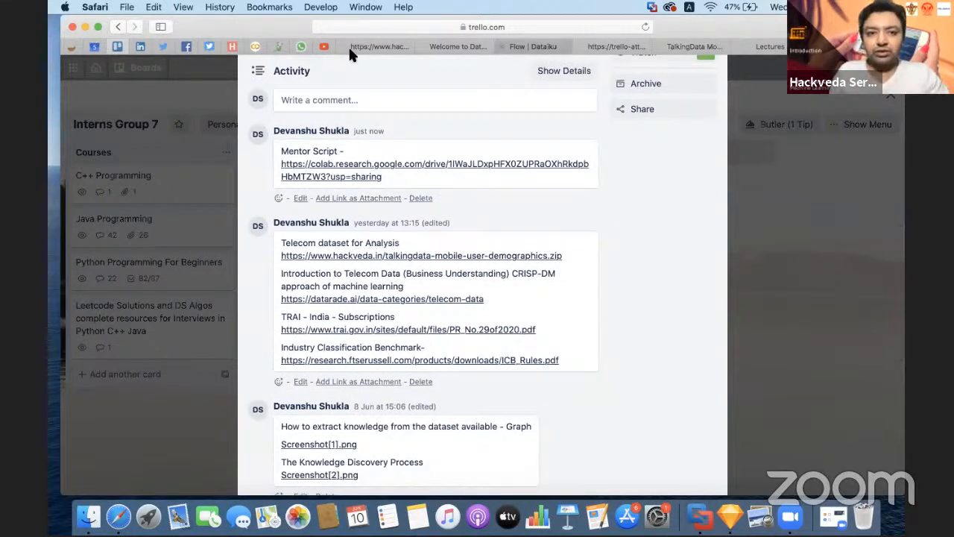
# Step: Revisit the YouTube Studio live chat and glance at the housing data spreadsheet on the neighbouring desktop
pyautogui.click(324, 47)
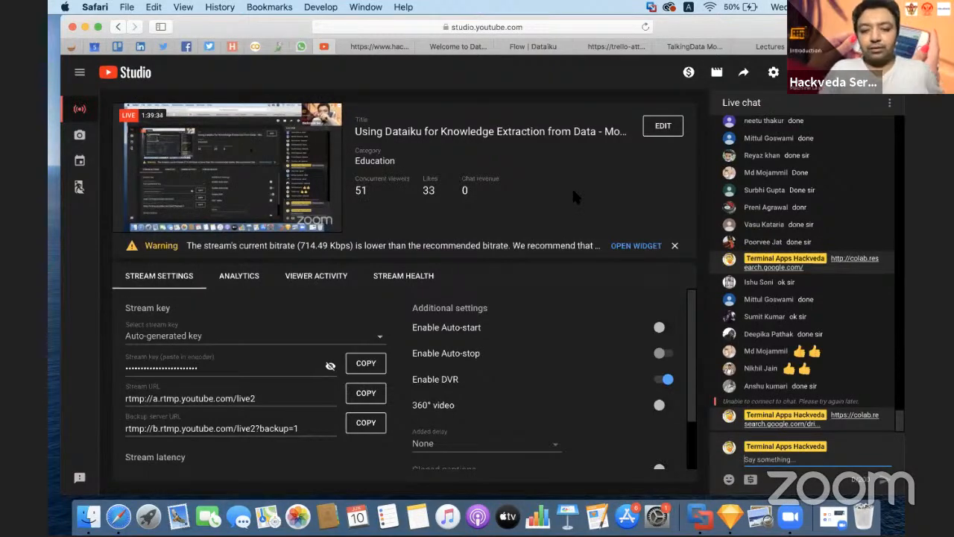
pyautogui.hotkey('ctrl', 'Right')
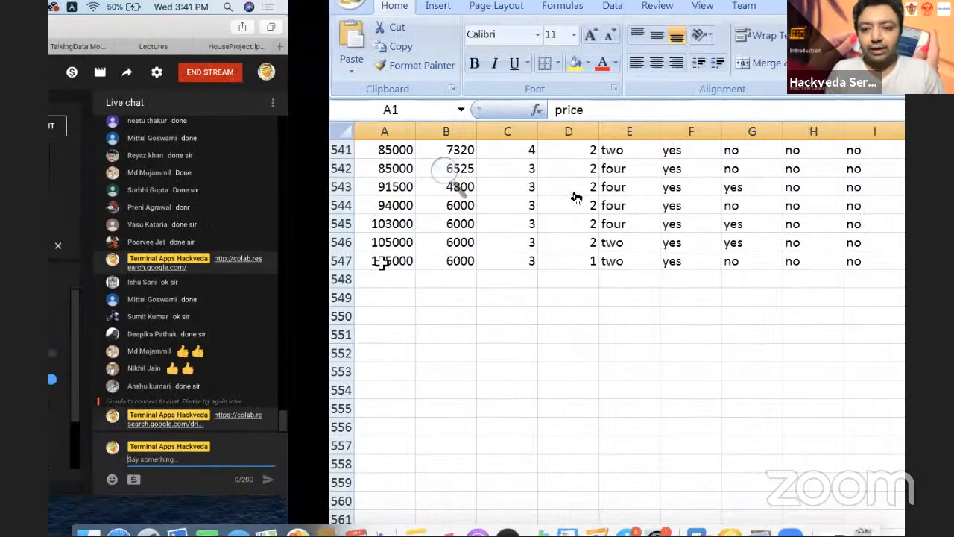
pyautogui.hotkey('ctrl', 'Left')
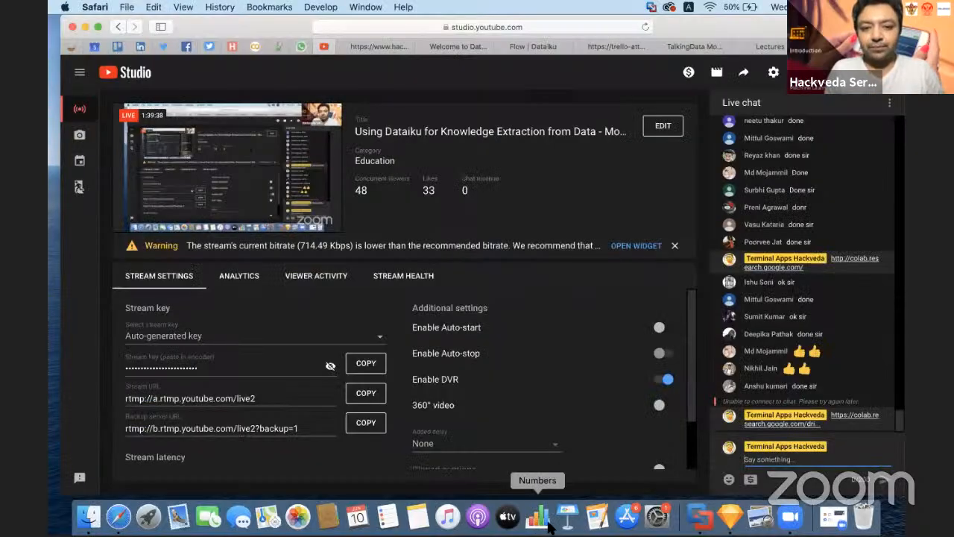